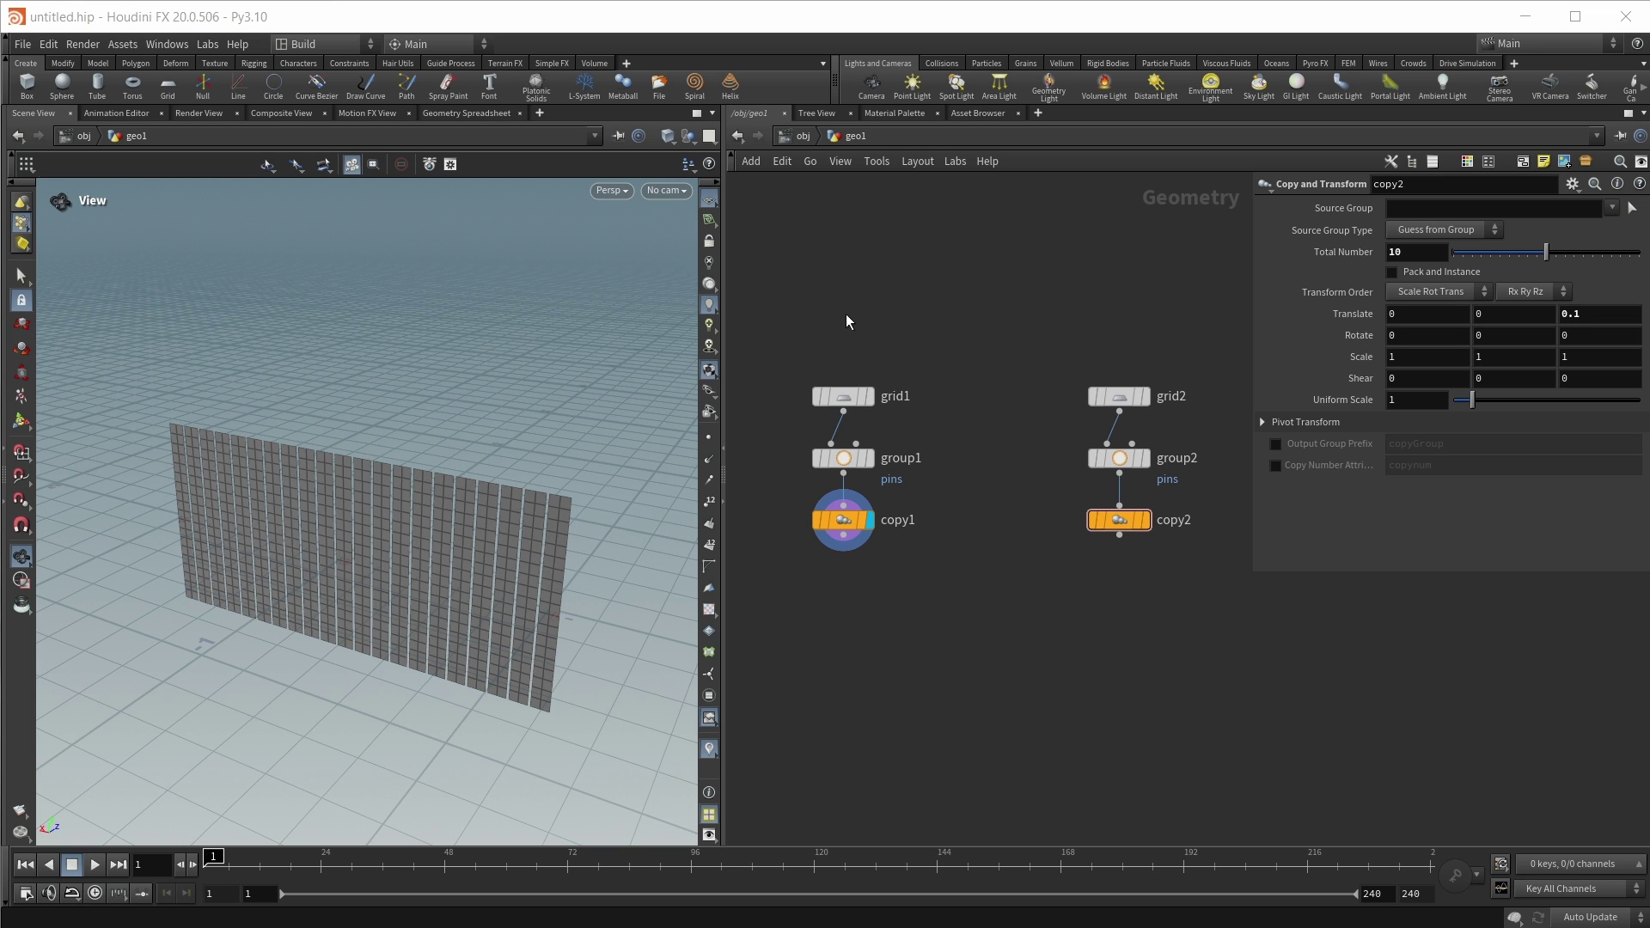
# Compare the copy2 cubes, single grid, grouped grid and copy1 grid wall in the viewport.
pyautogui.click(1147, 520)
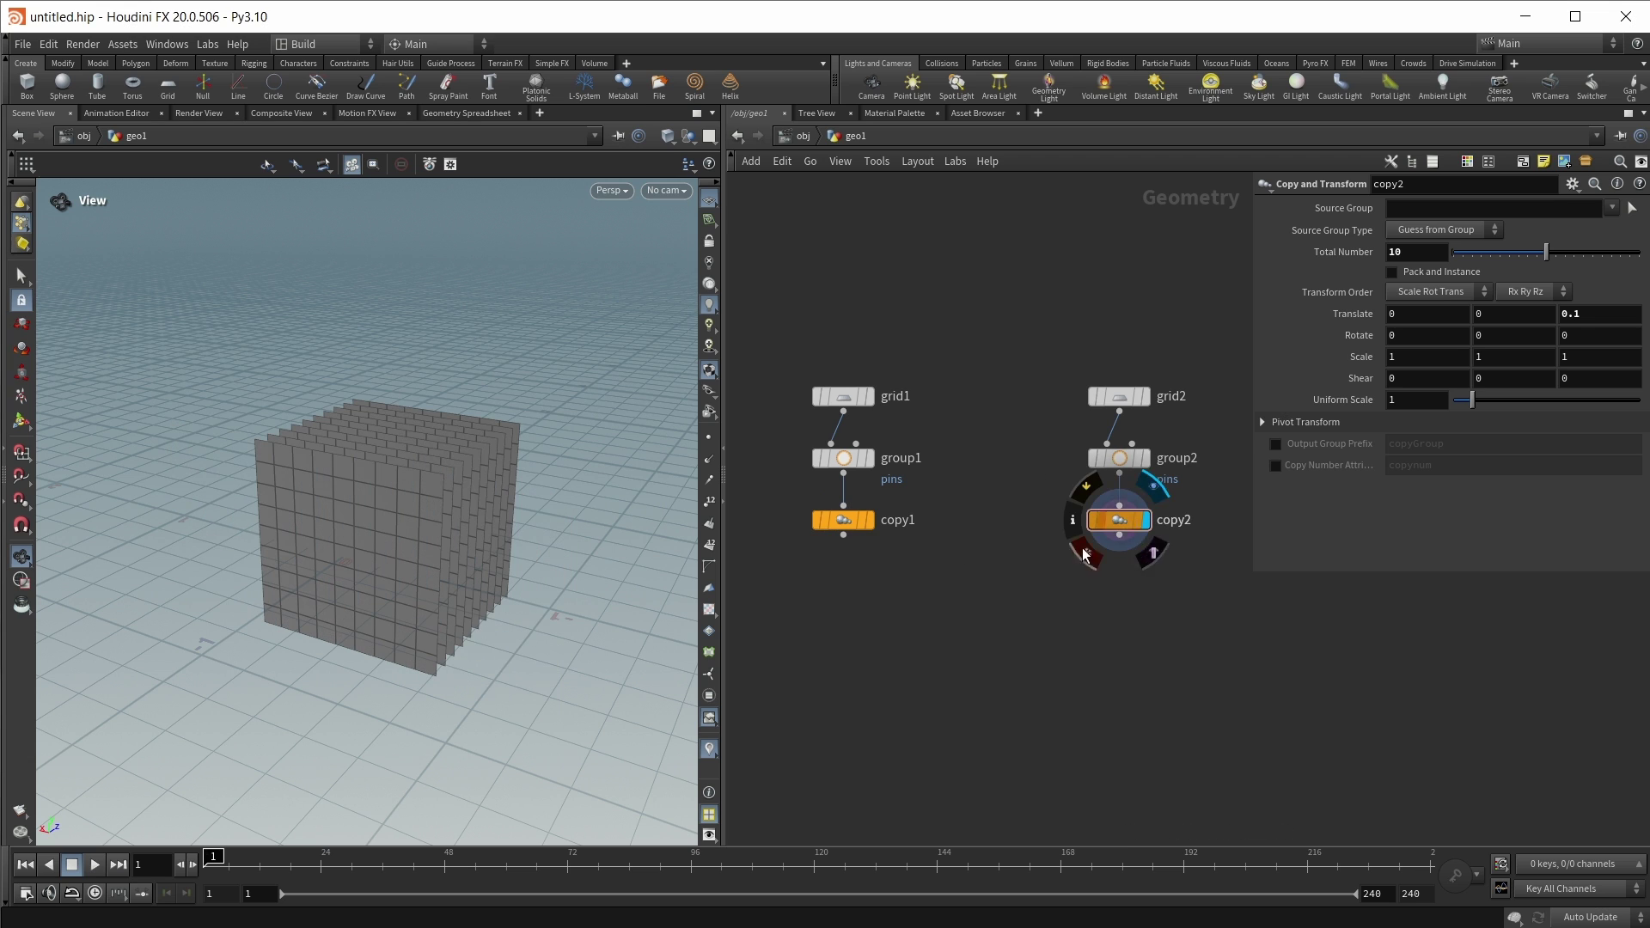
pyautogui.click(877, 518)
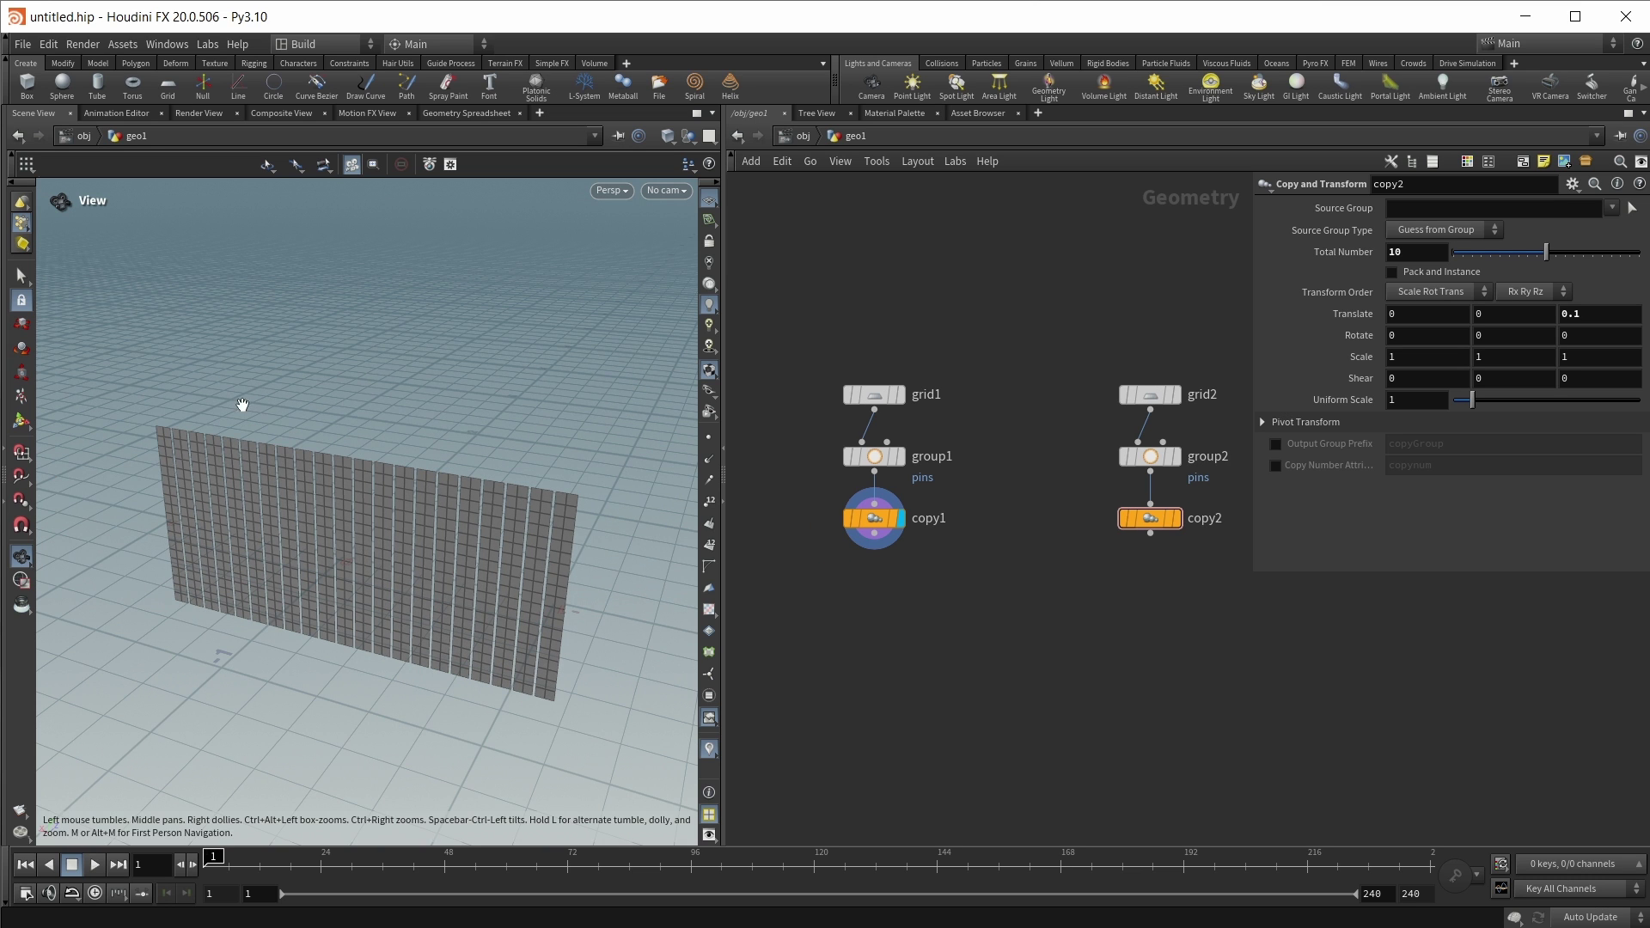
pyautogui.click(893, 397)
pyautogui.click(900, 395)
pyautogui.press('Down')
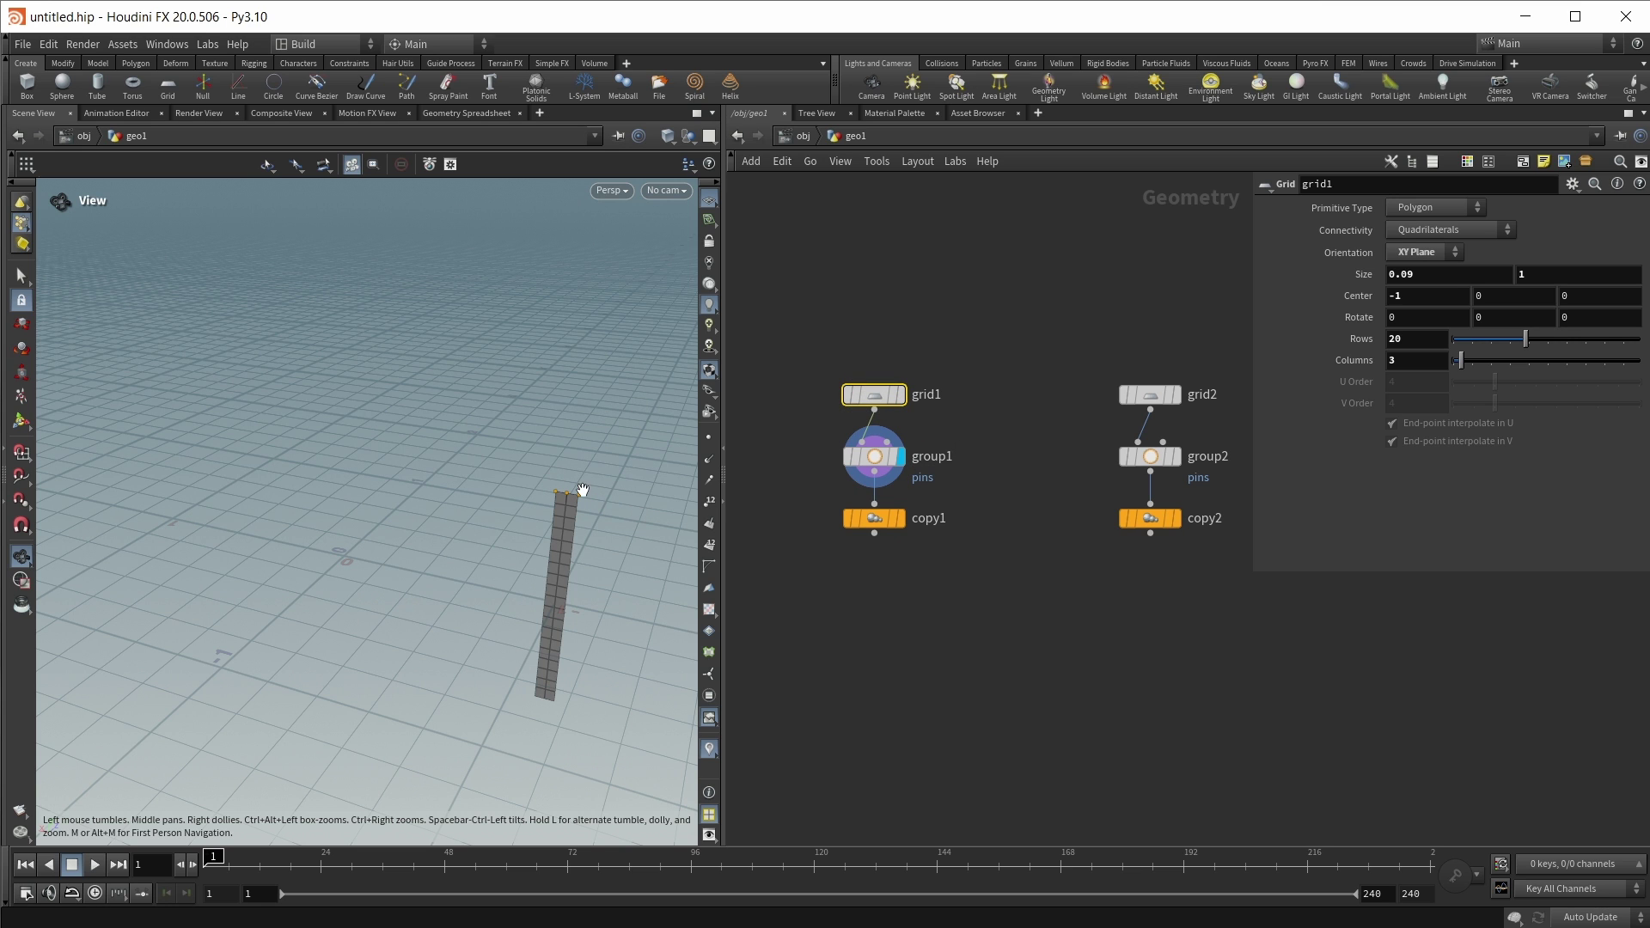
pyautogui.click(902, 517)
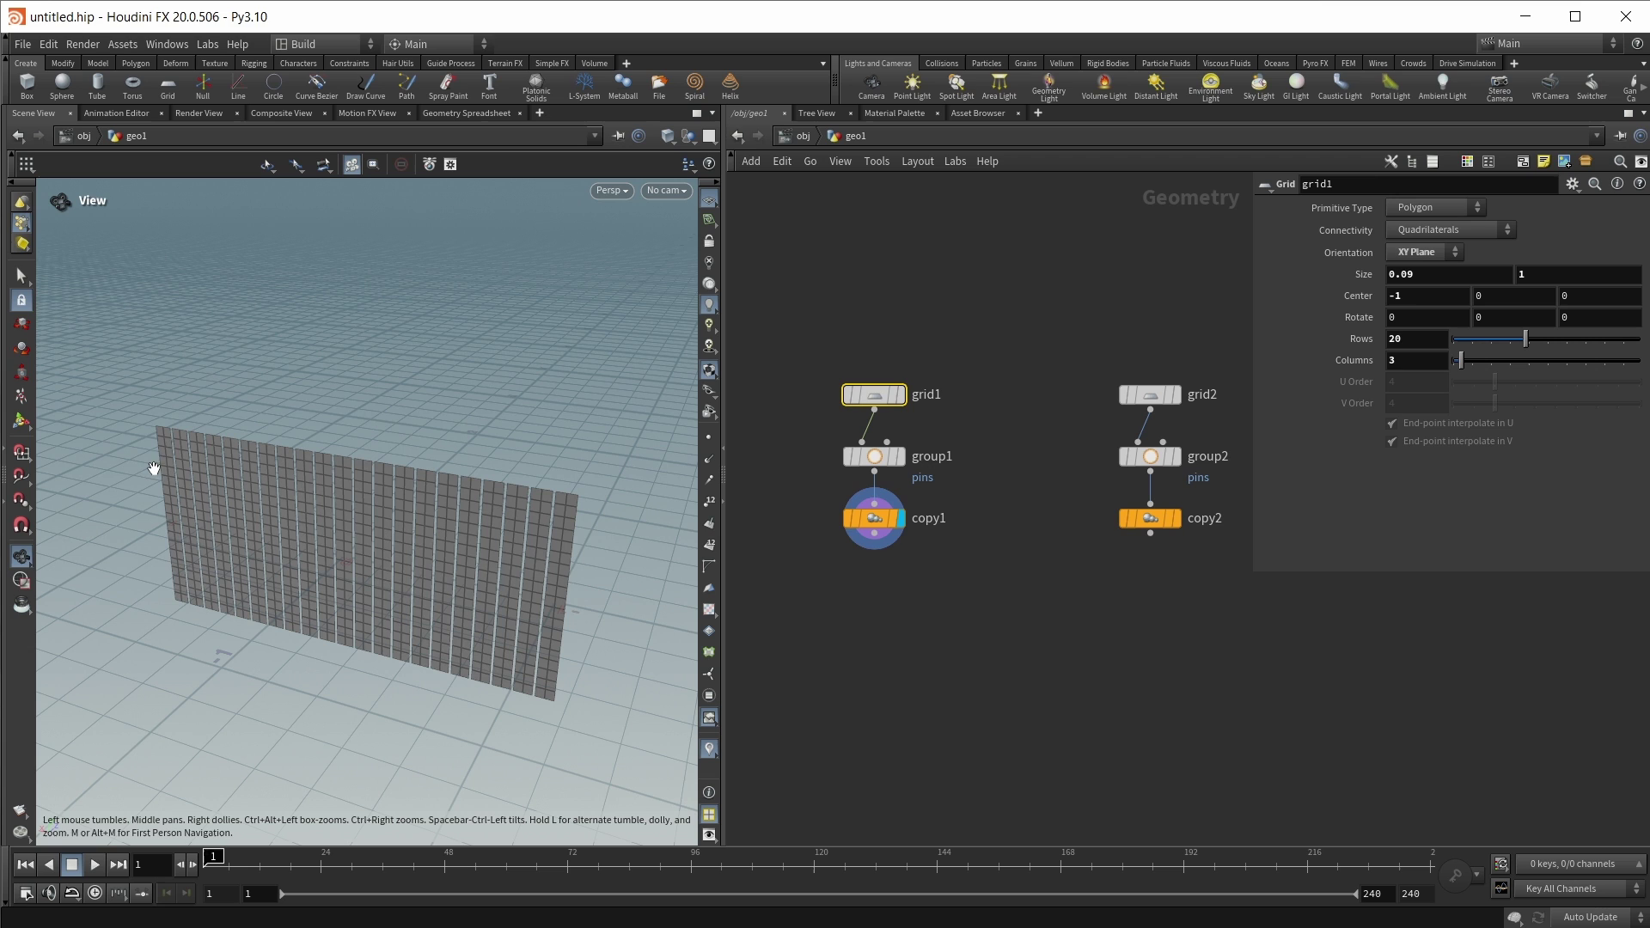
pyautogui.click(878, 521)
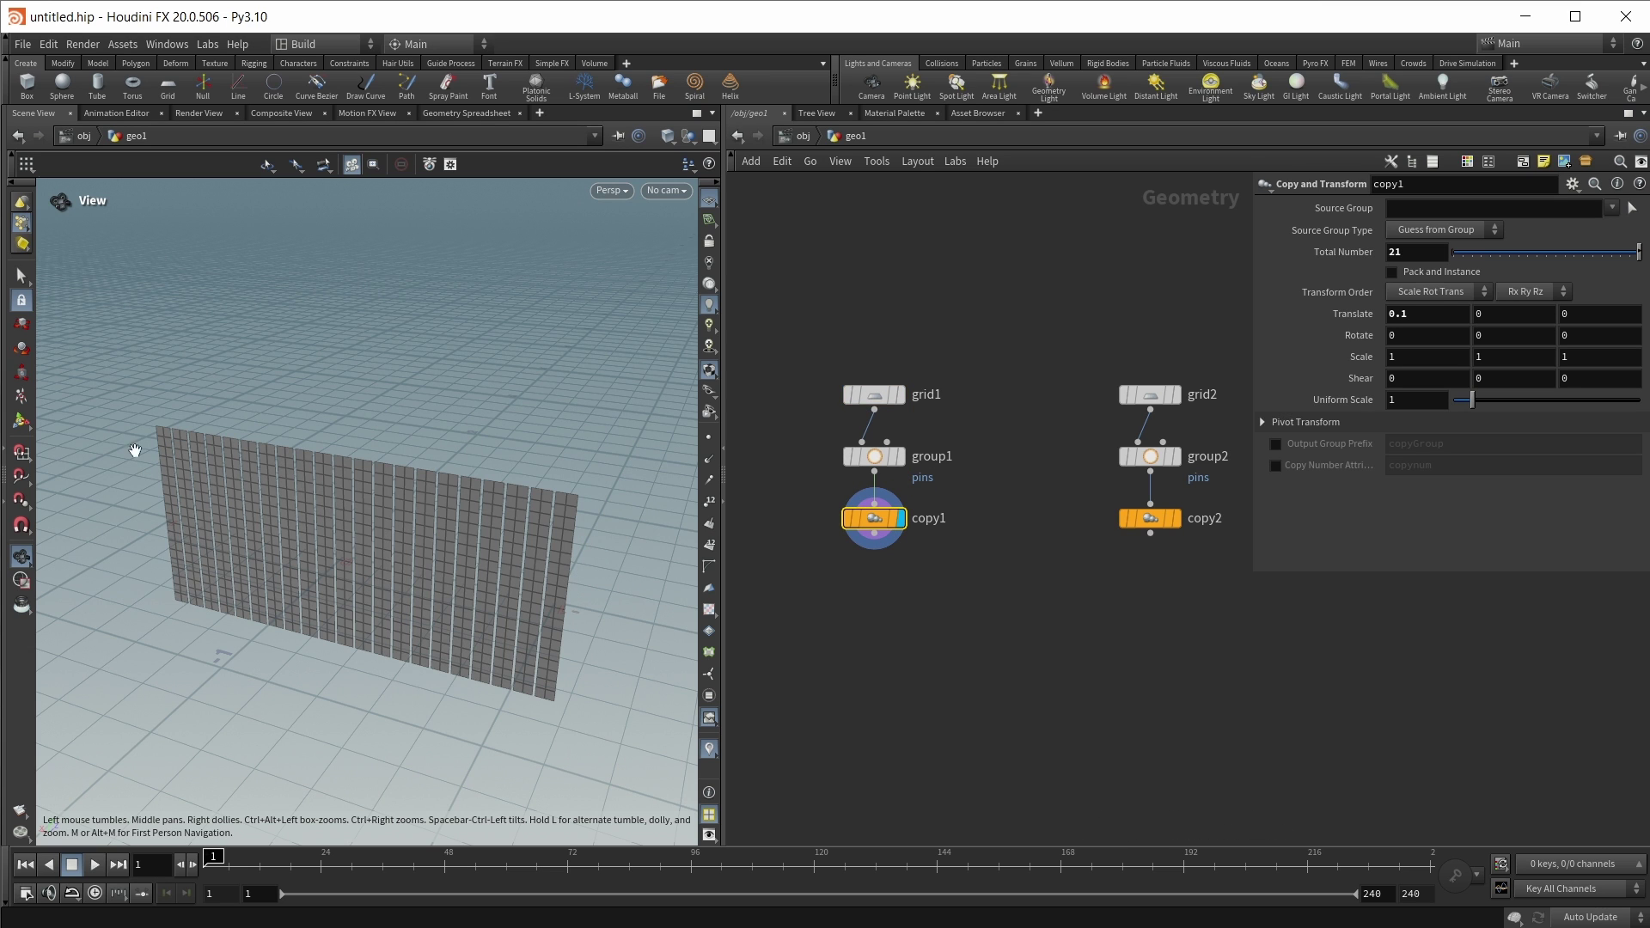
# Add a Vellum cloth node fed by copy1, pinned by the pins group.
pyautogui.press('Tab')
pyautogui.press('Return')
pyautogui.click(861, 610)
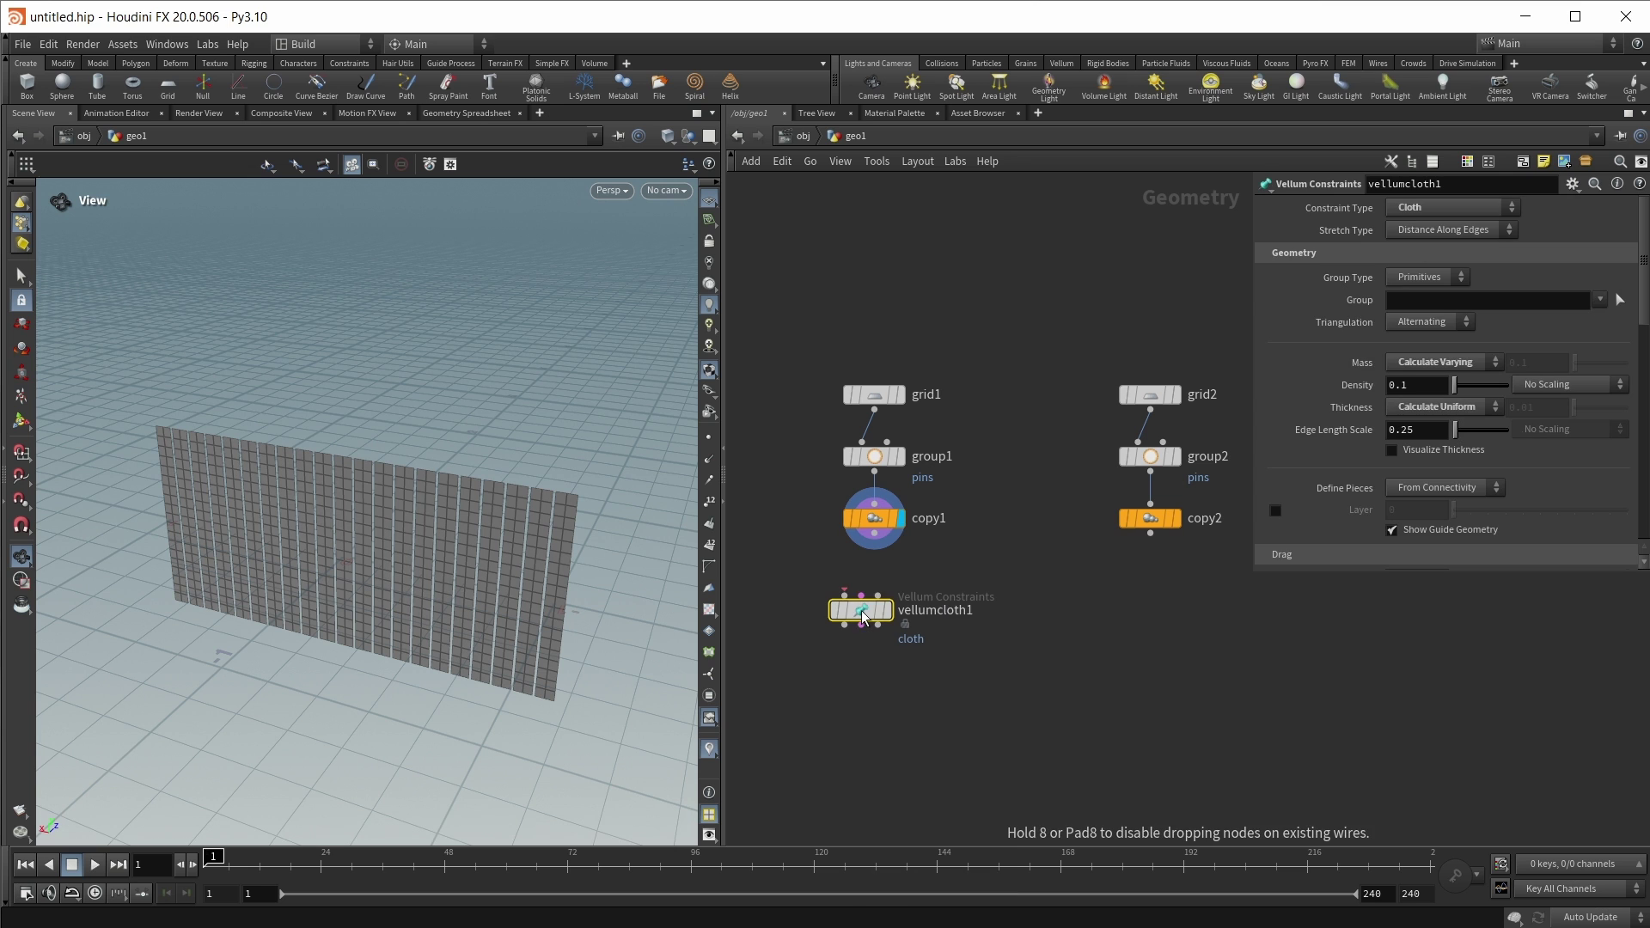
pyautogui.moveTo(873, 533); pyautogui.dragTo(876, 611)
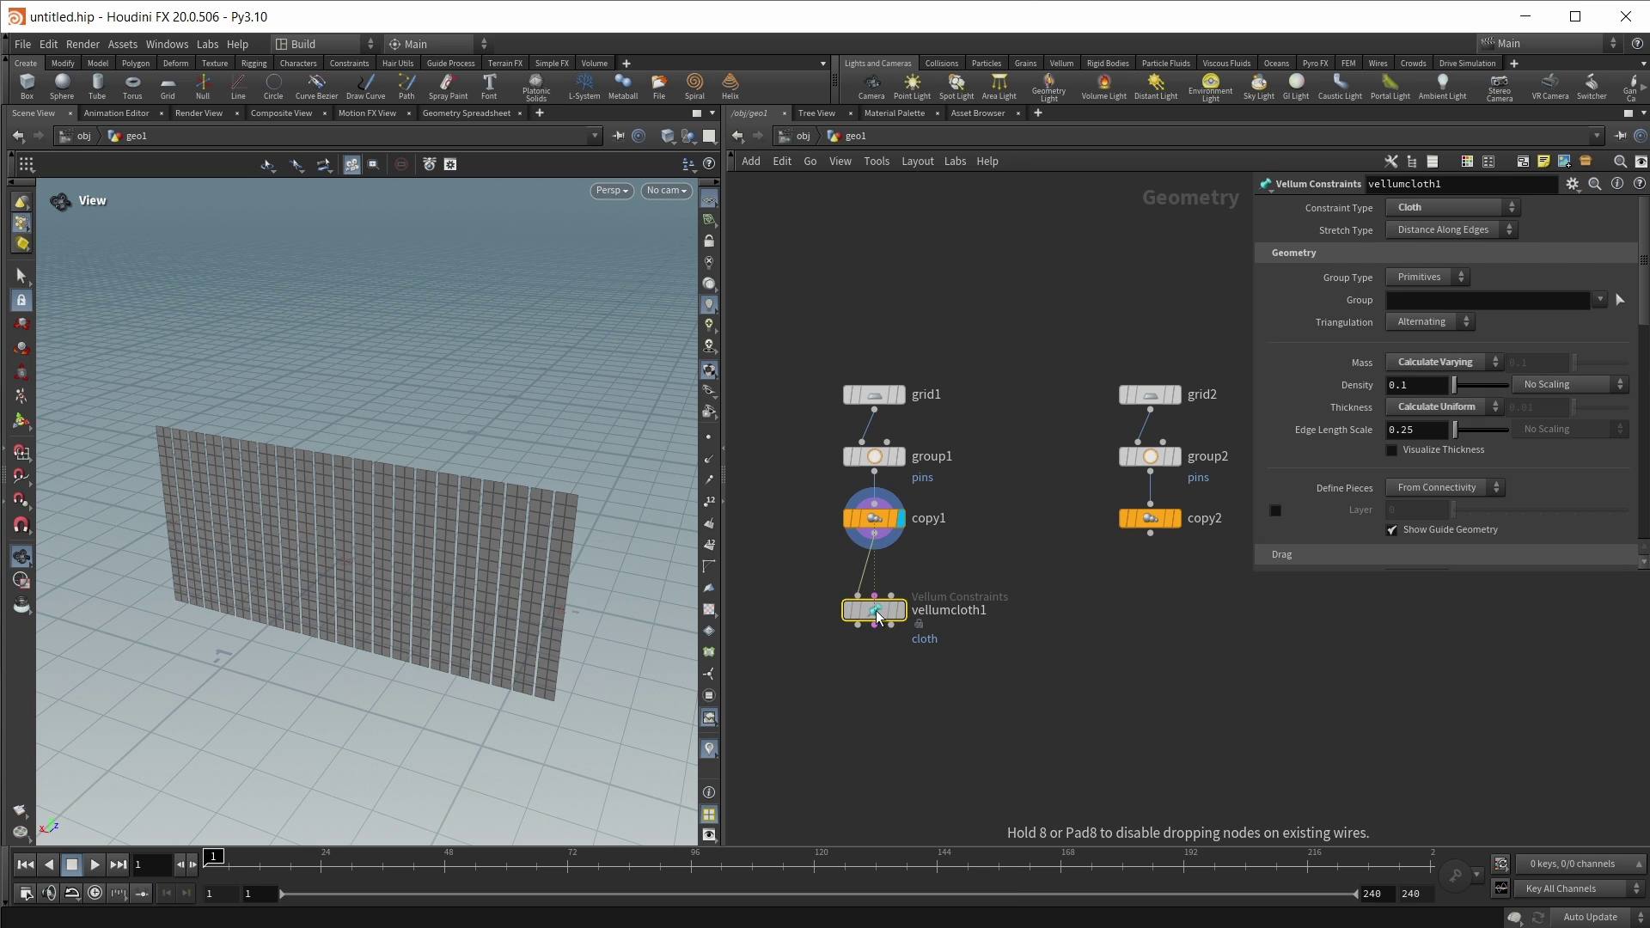
pyautogui.click(1598, 518)
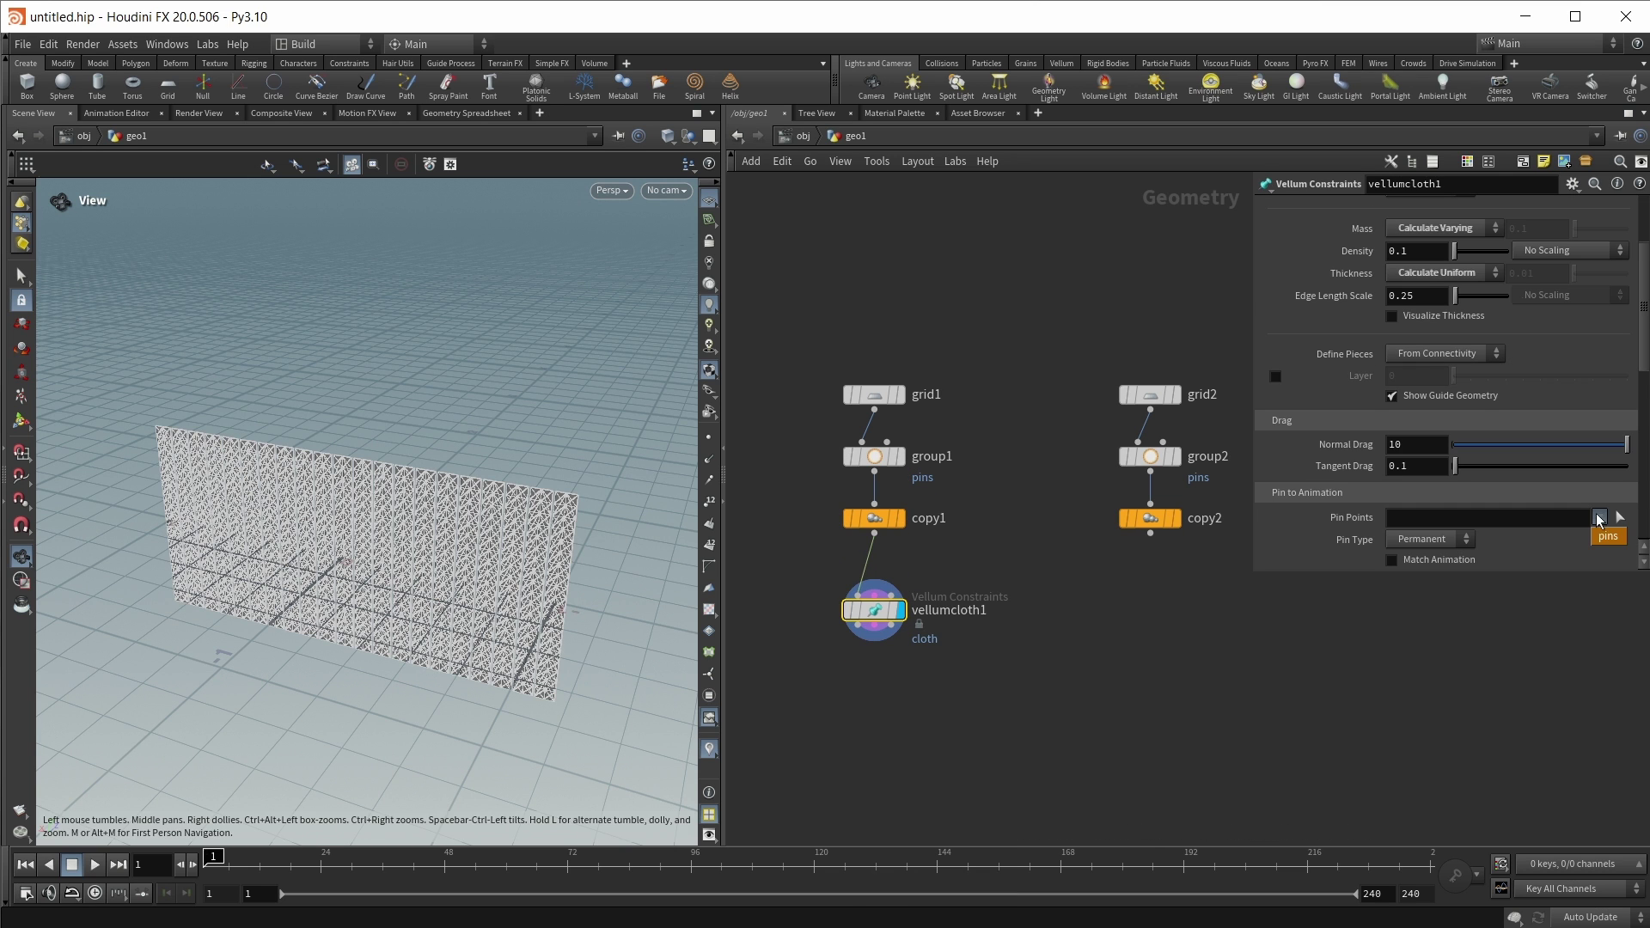
pyautogui.click(1607, 536)
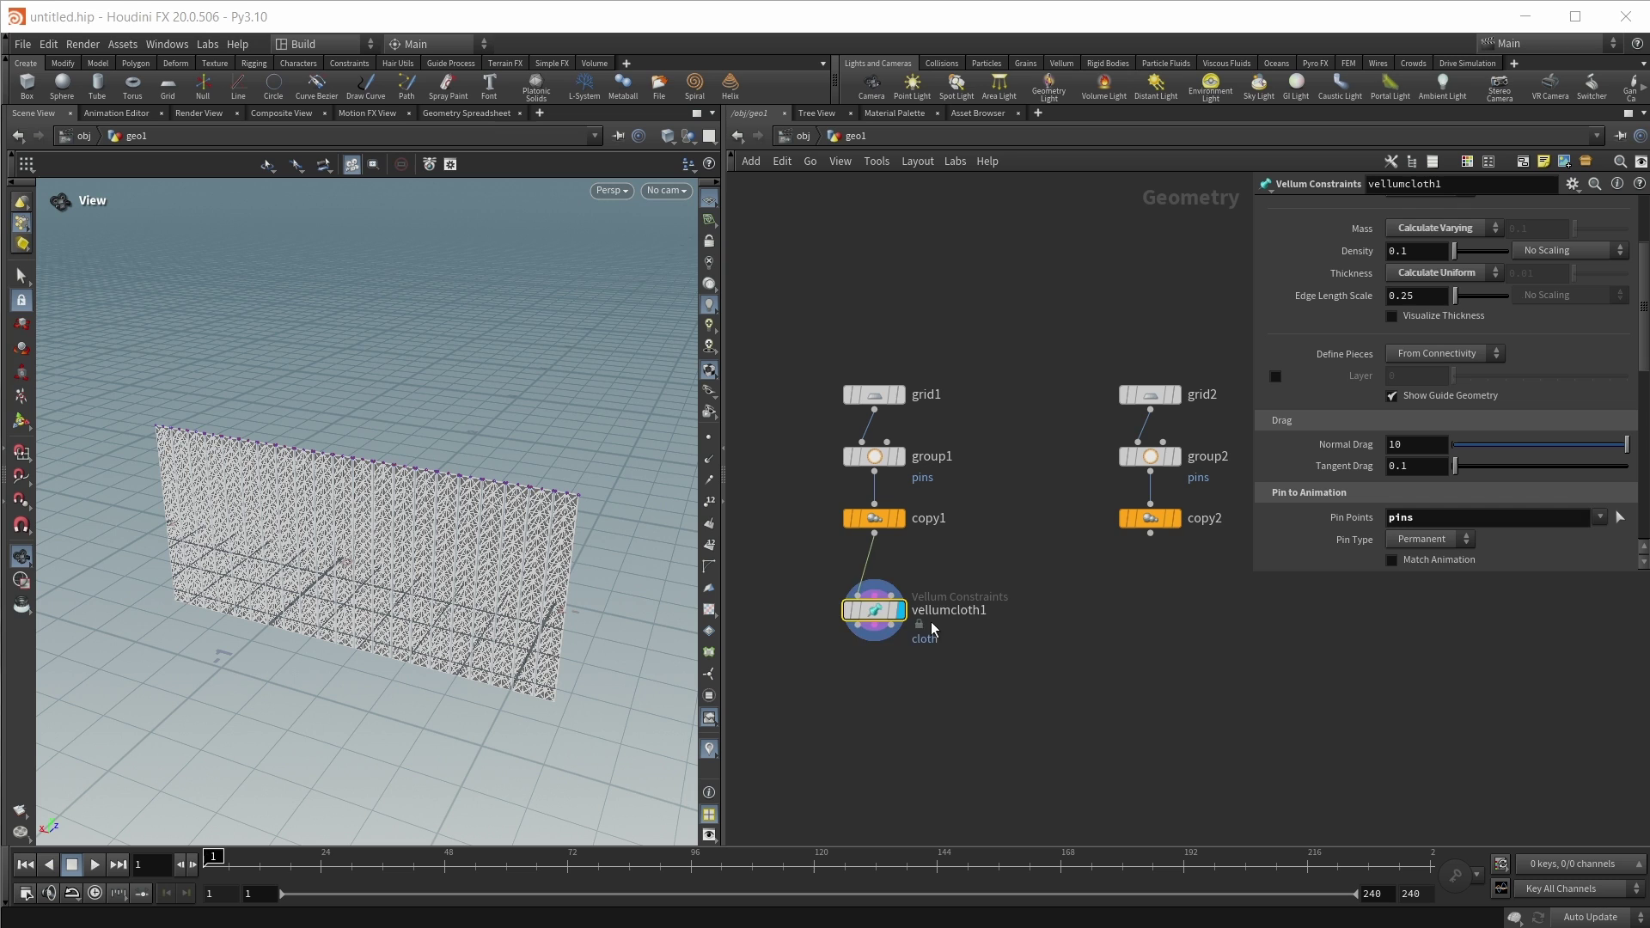
pyautogui.moveTo(933, 628); pyautogui.dragTo(933, 670)
# Add box1, shrink its Z size to about 0.306, and wire it into vellumcloth1's second input.
pyautogui.press('Tab')
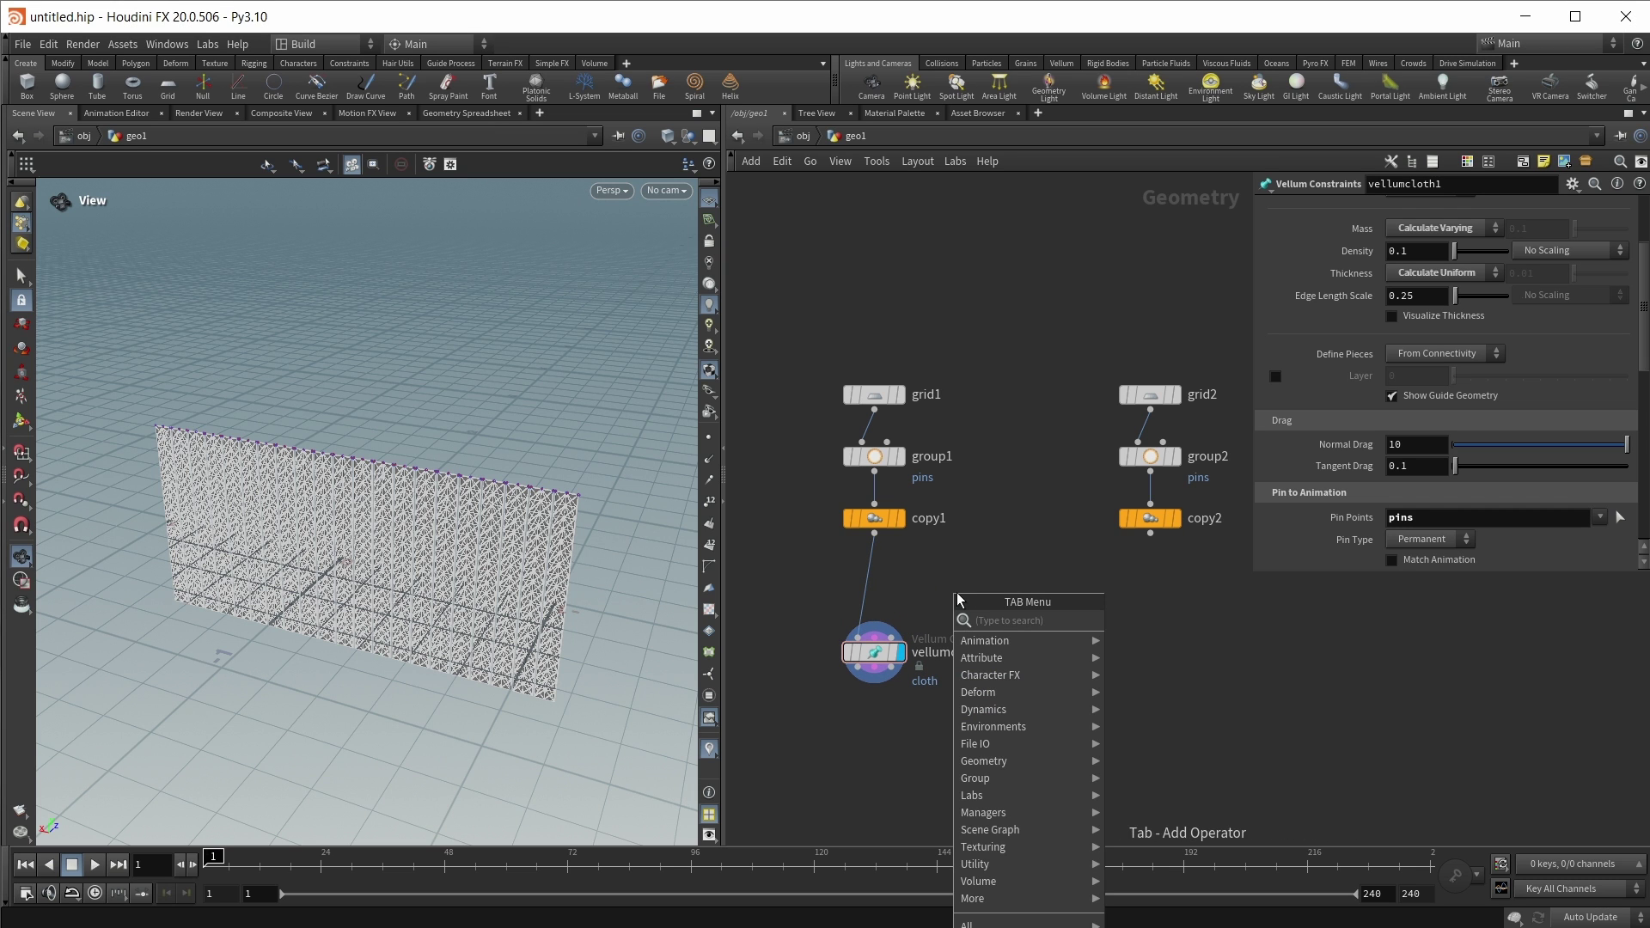
pyautogui.write('bo')
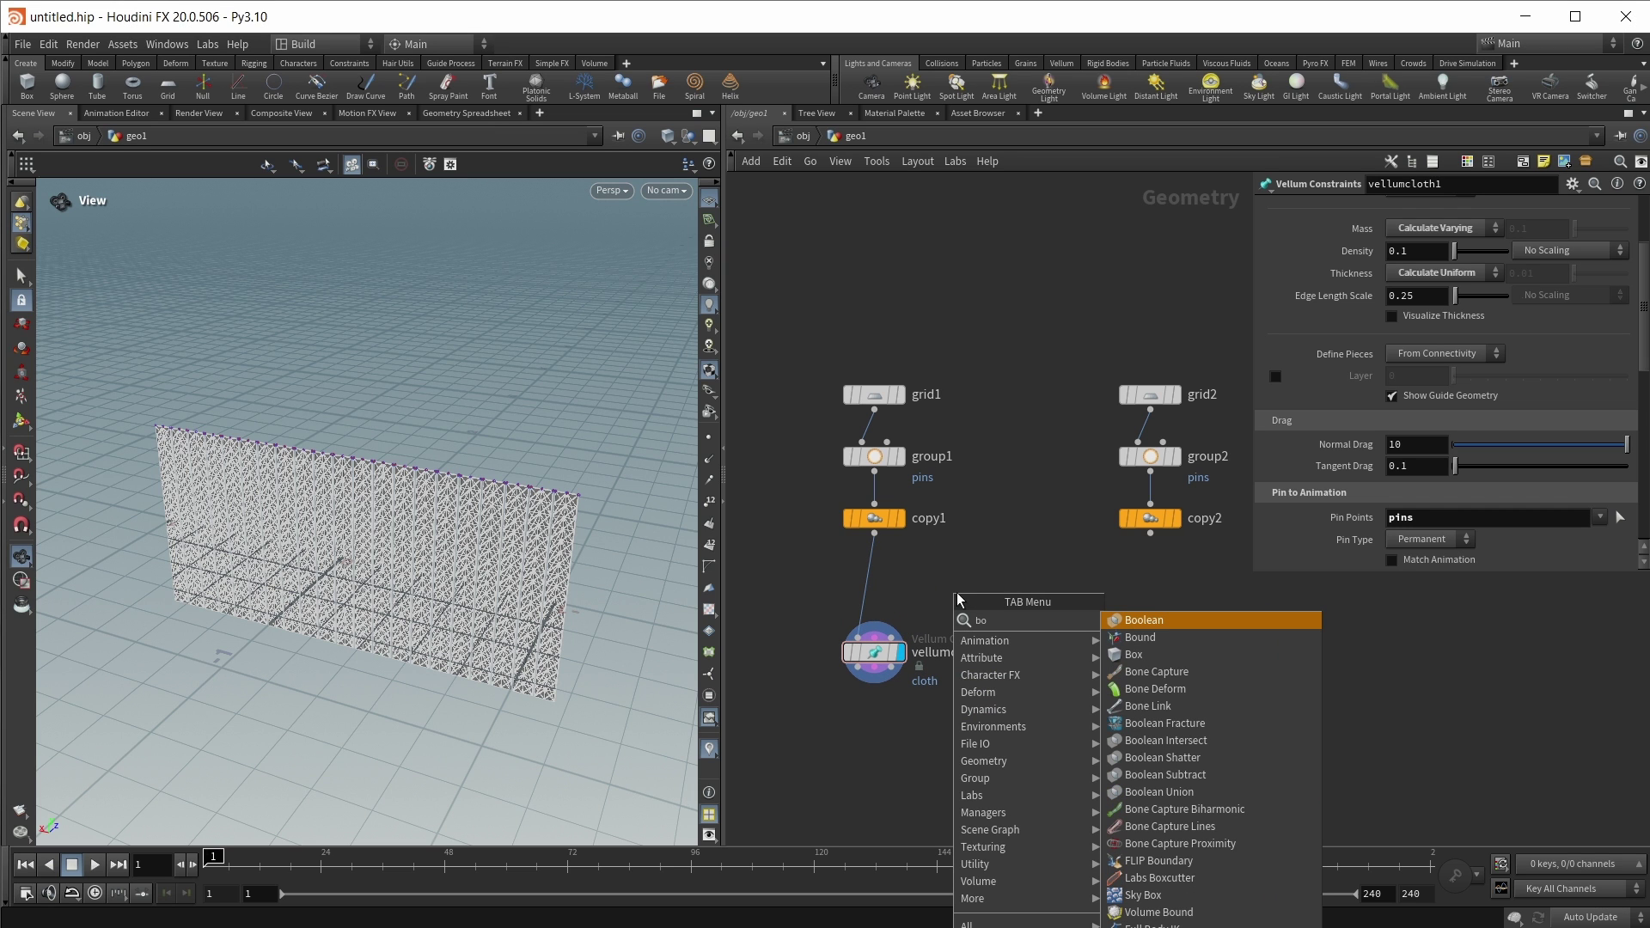
pyautogui.press('Down')
pyautogui.press('Down')
pyautogui.press('Return')
pyautogui.click(956, 593)
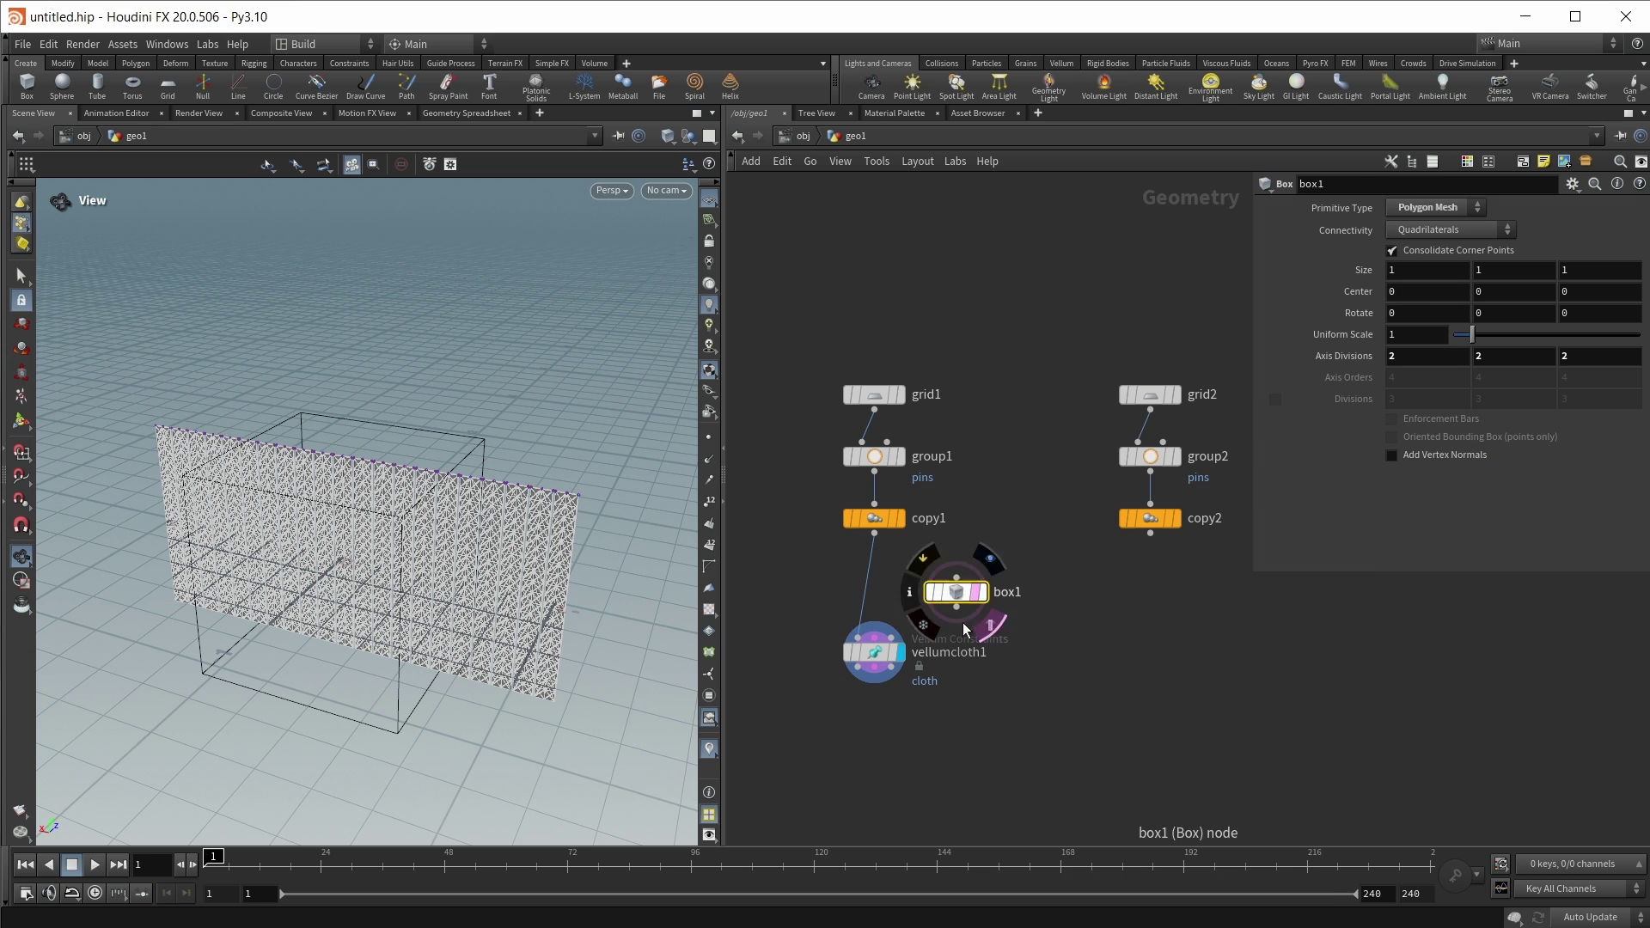
pyautogui.click(21, 421)
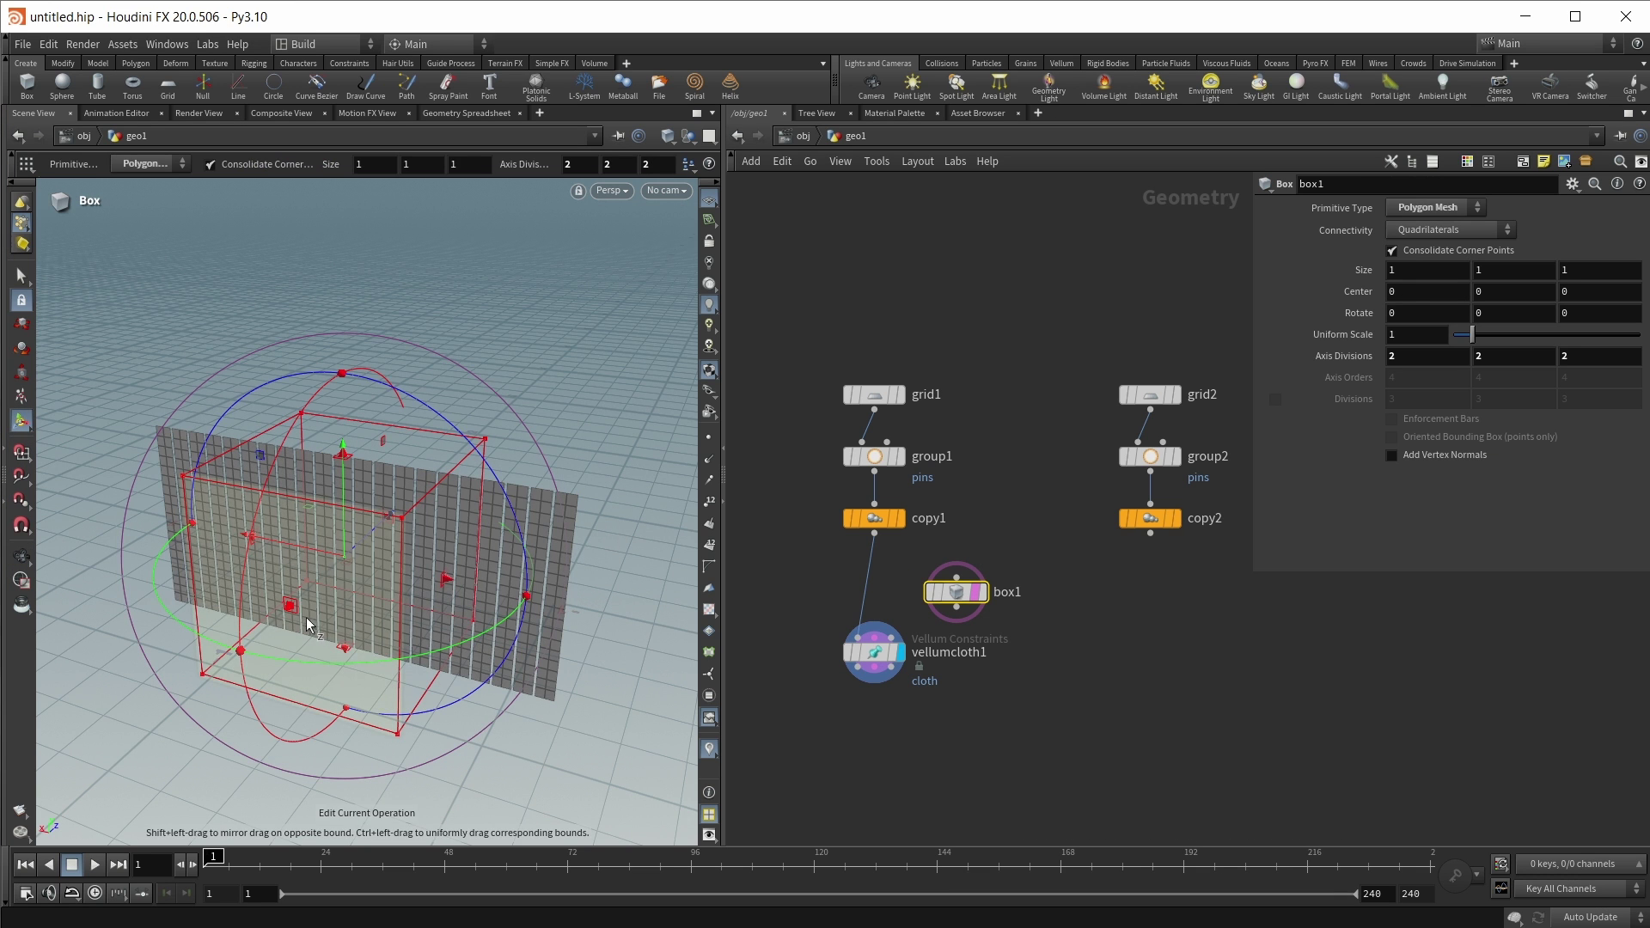
pyautogui.moveTo(306, 617); pyautogui.dragTo(385, 517)
pyautogui.press('Escape')
pyautogui.click(956, 608)
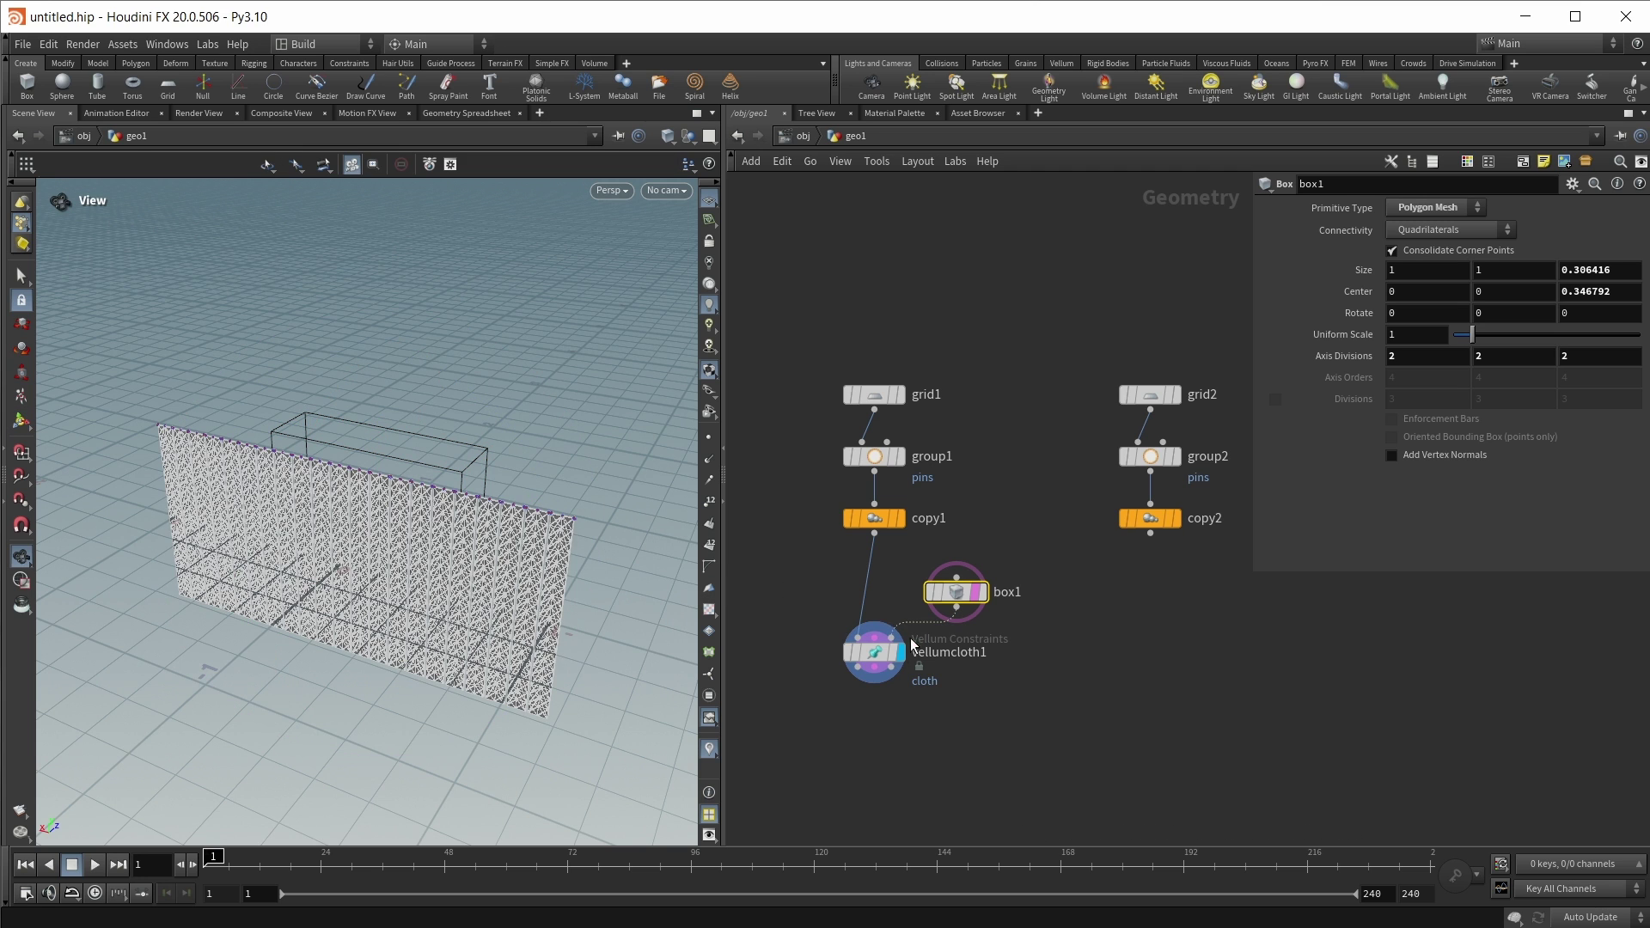
pyautogui.moveTo(913, 644); pyautogui.dragTo(898, 637)
# Add a Vellum Solver under vellumcloth1 and display its result.
pyautogui.press('Tab')
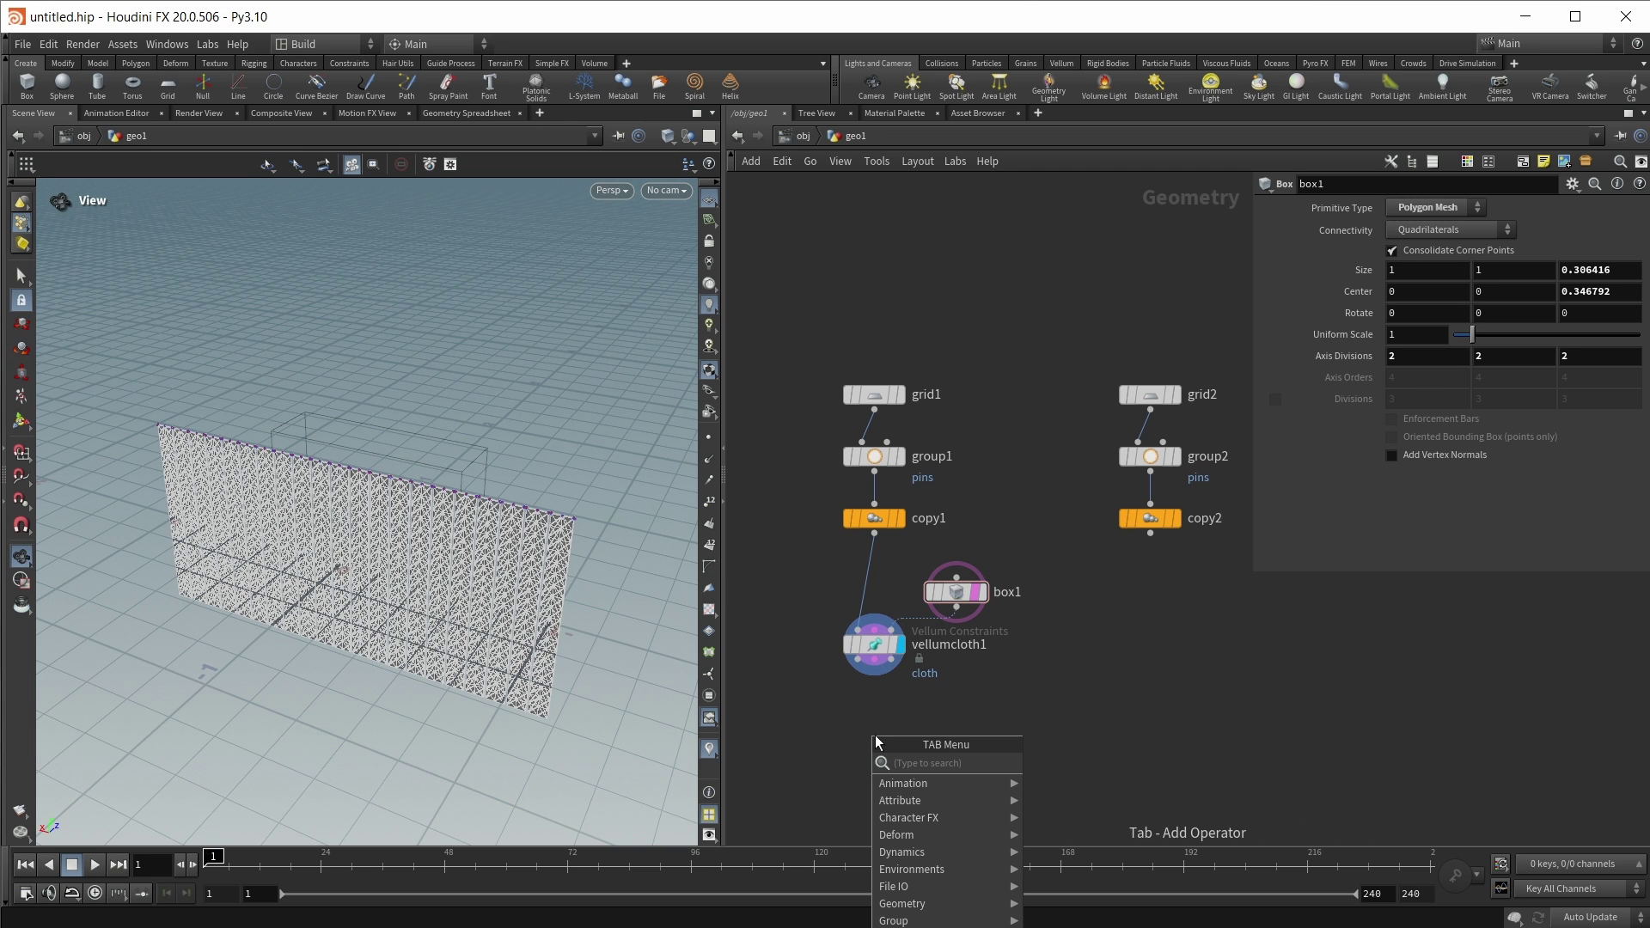
pyautogui.write('vs')
pyautogui.press('Return')
pyautogui.click(875, 736)
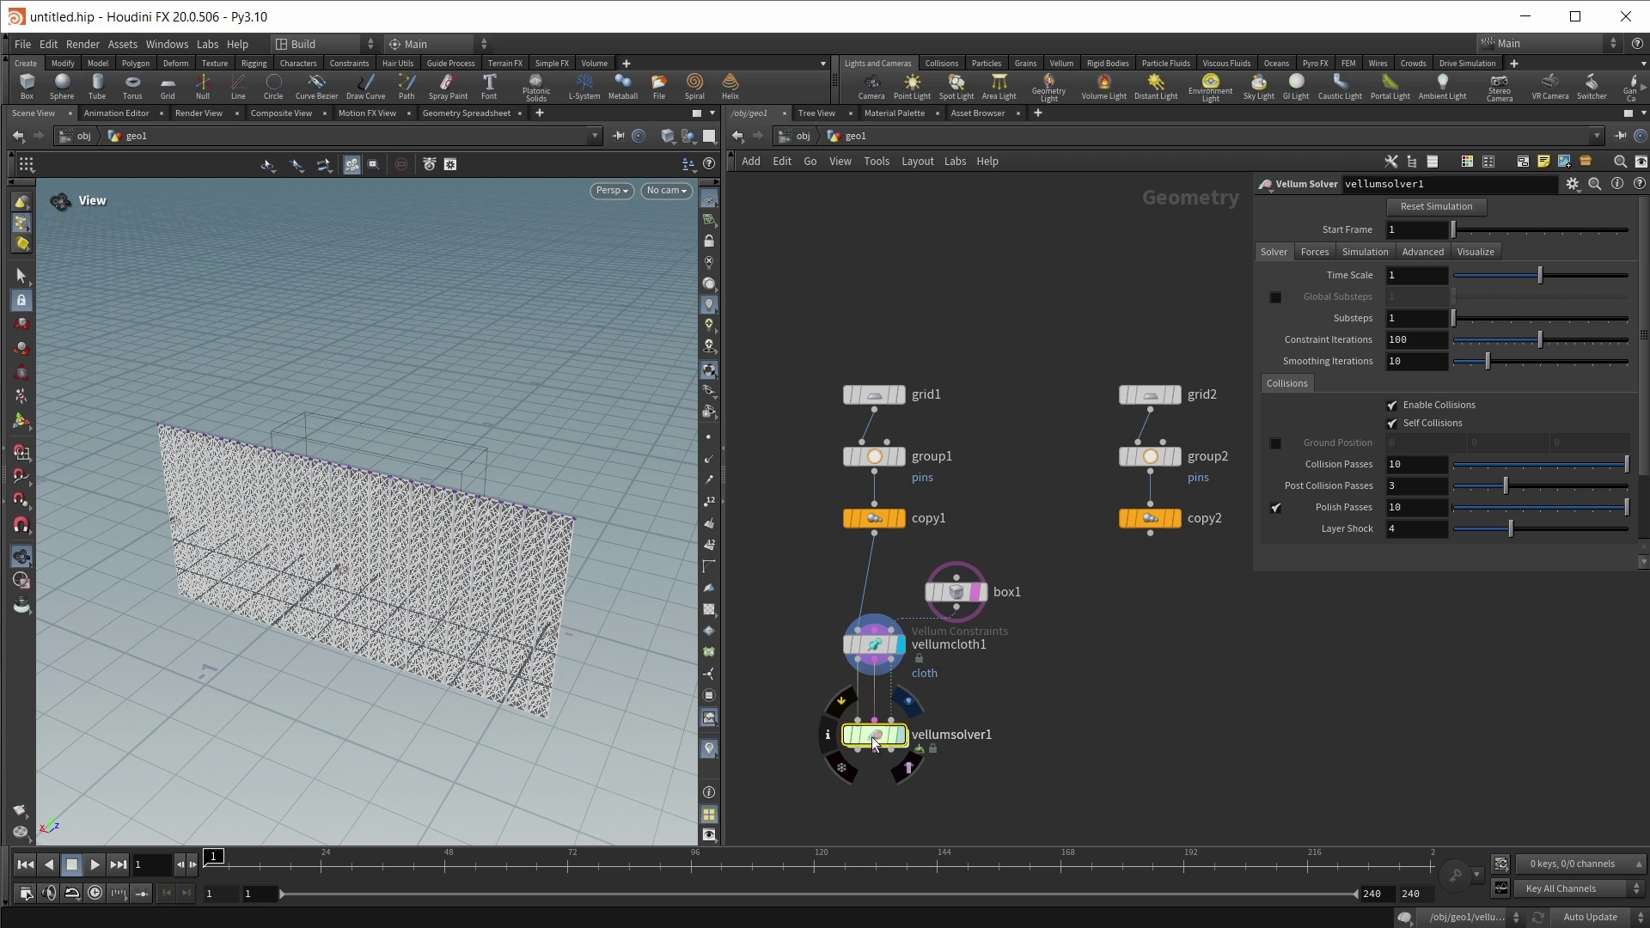
pyautogui.click(871, 735)
# Set the solver's built-in wind Z to -5 and play the cloth simulation.
pyautogui.click(1312, 252)
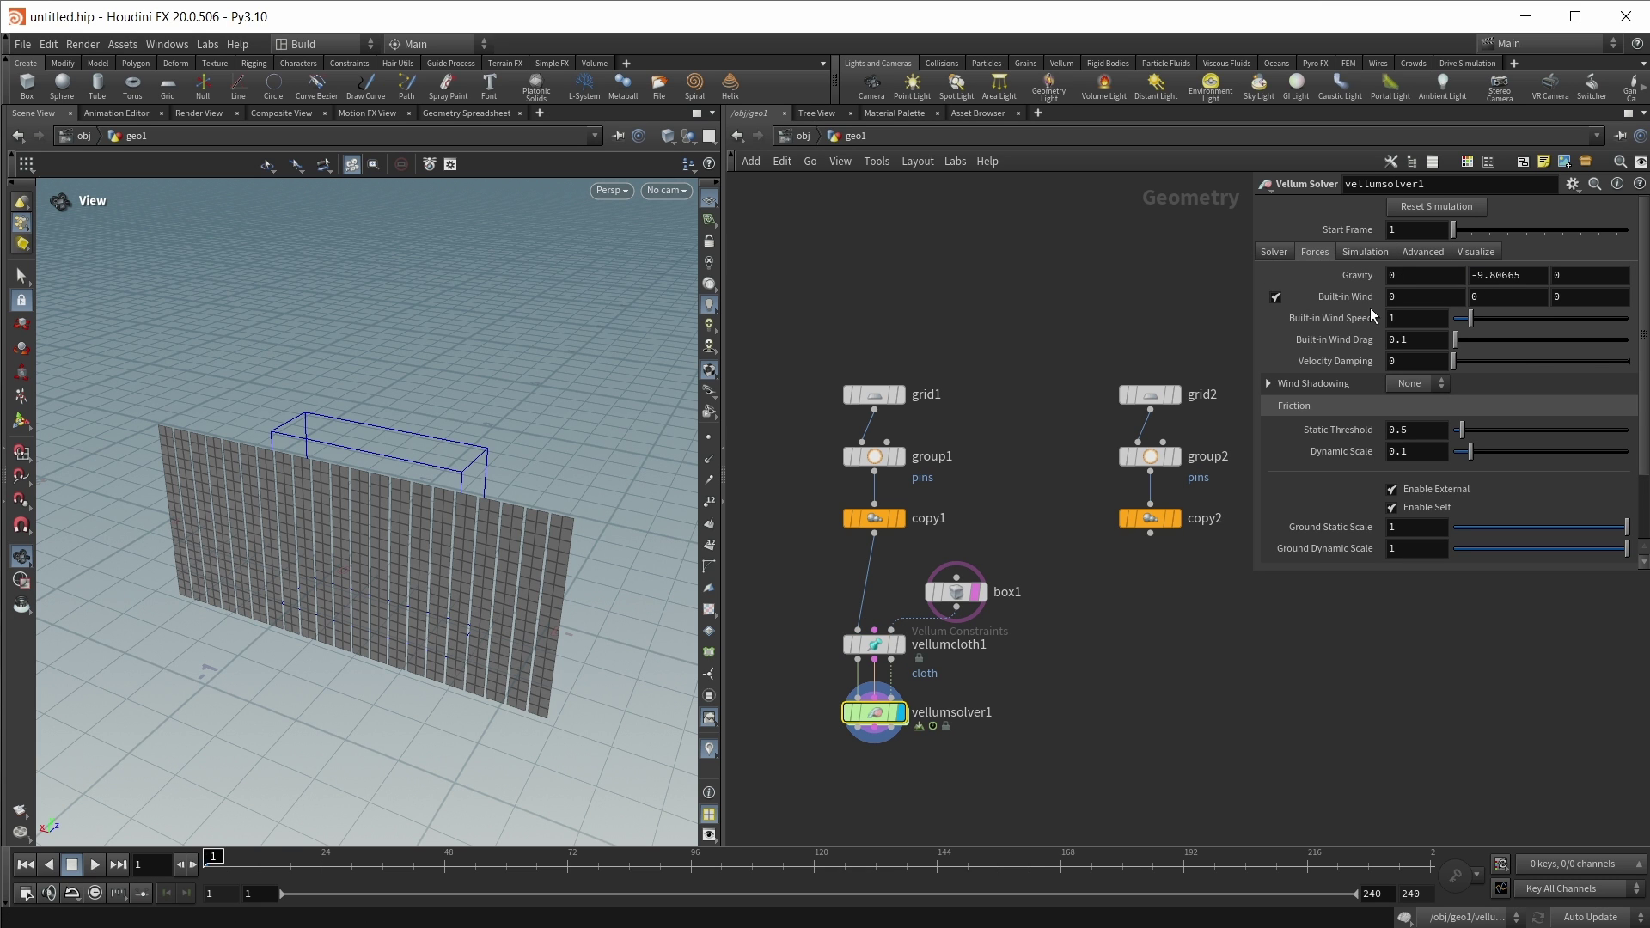
pyautogui.moveTo(1590, 296); pyautogui.dragTo(1449, 309)
pyautogui.write('-5')
pyautogui.press('Return')
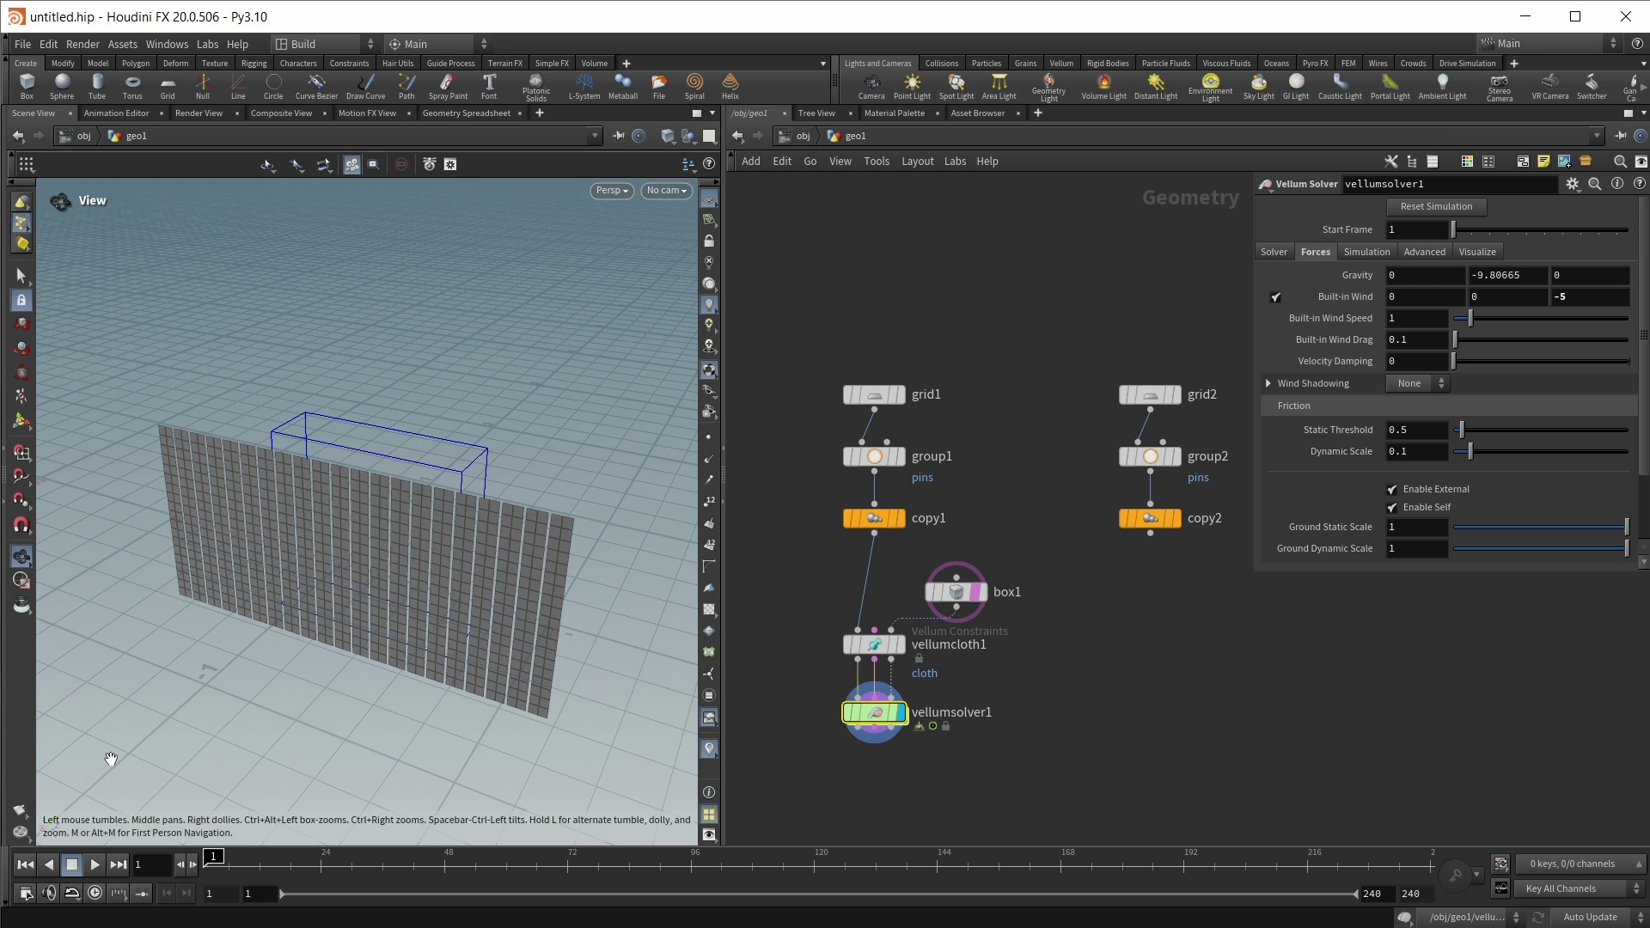
pyautogui.press('Up')
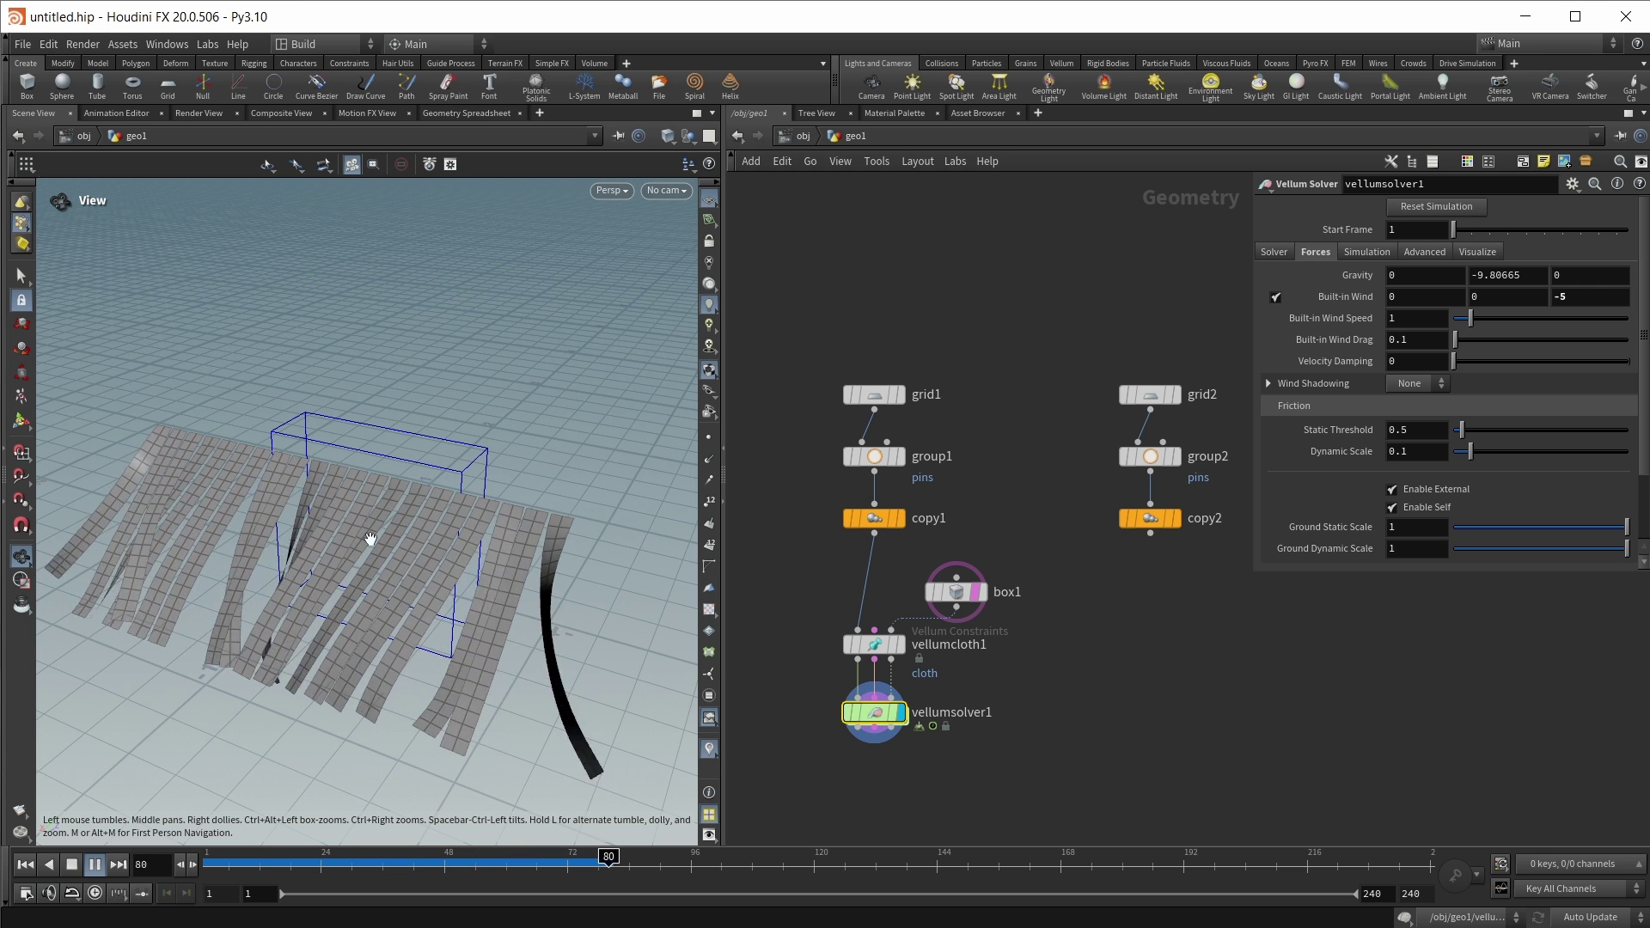
# Switch wind shadowing to Ray, replay the sim, and review the Wind Shadowing parameters.
pyautogui.hotkey('ctrl', 'Up')
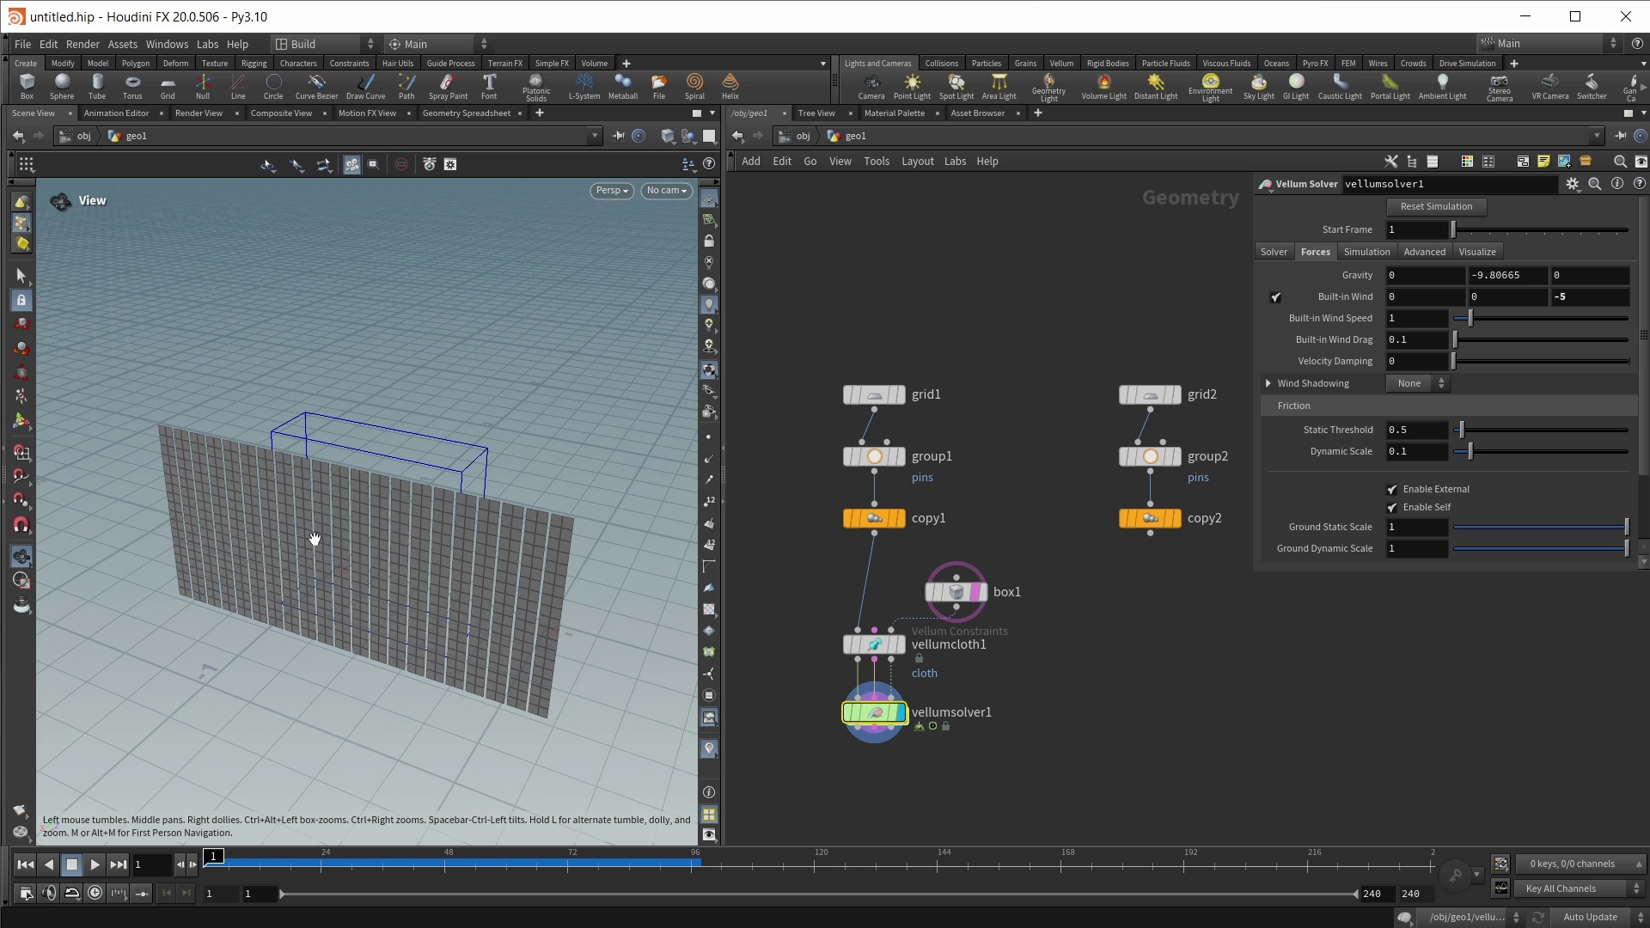
pyautogui.click(1399, 385)
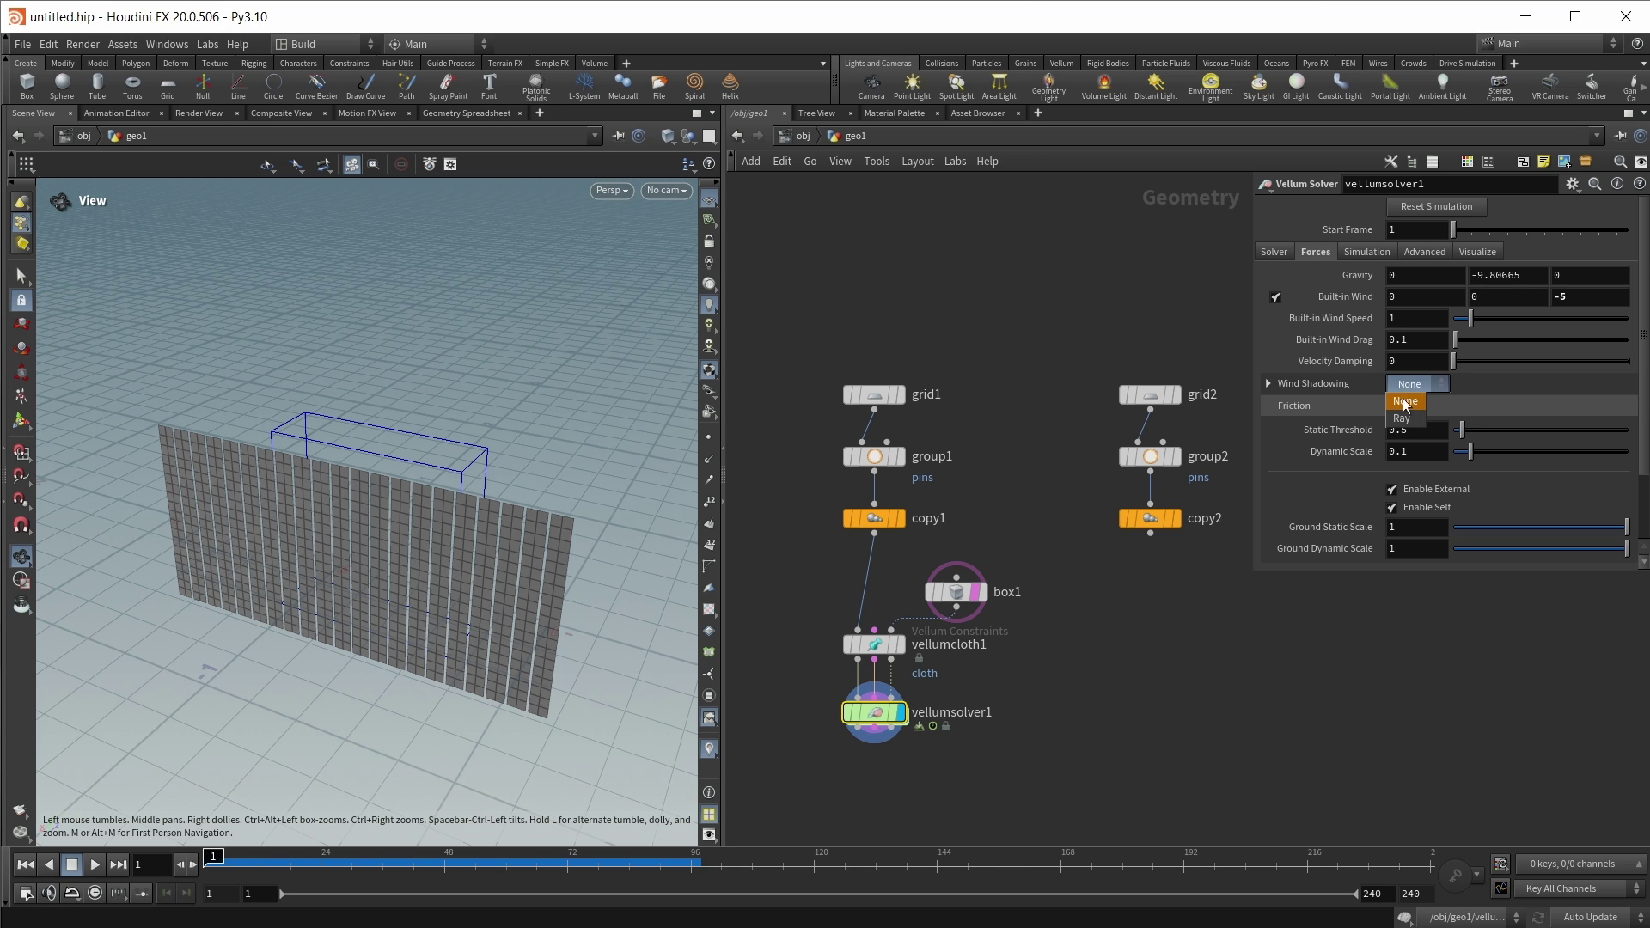
pyautogui.click(1402, 418)
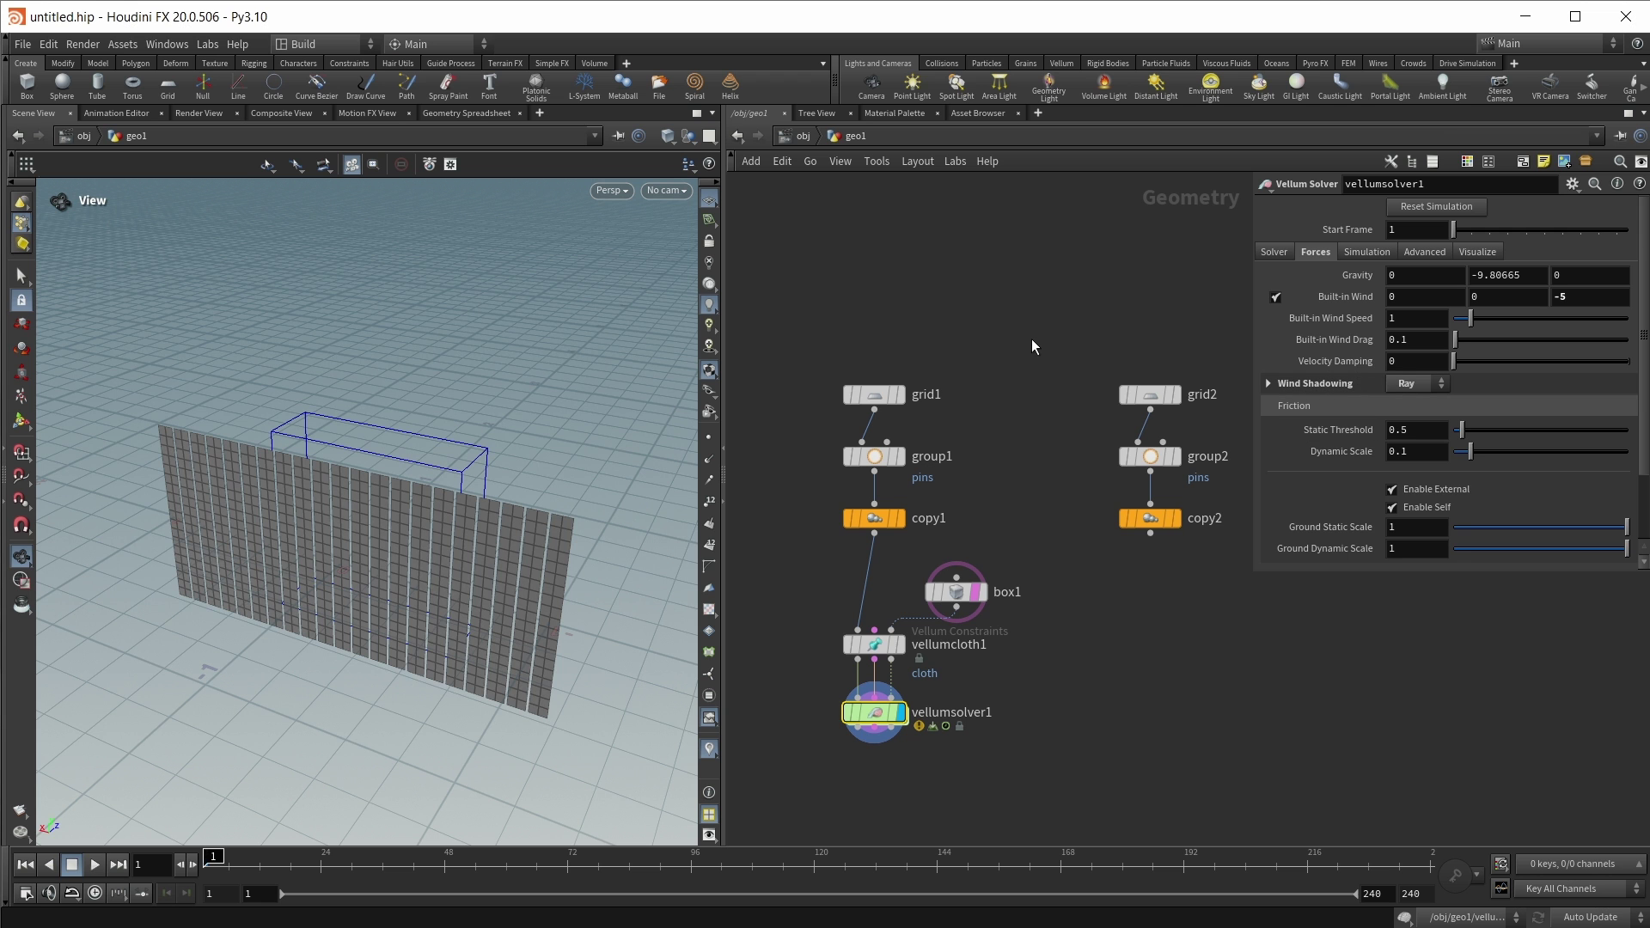
pyautogui.press('Up')
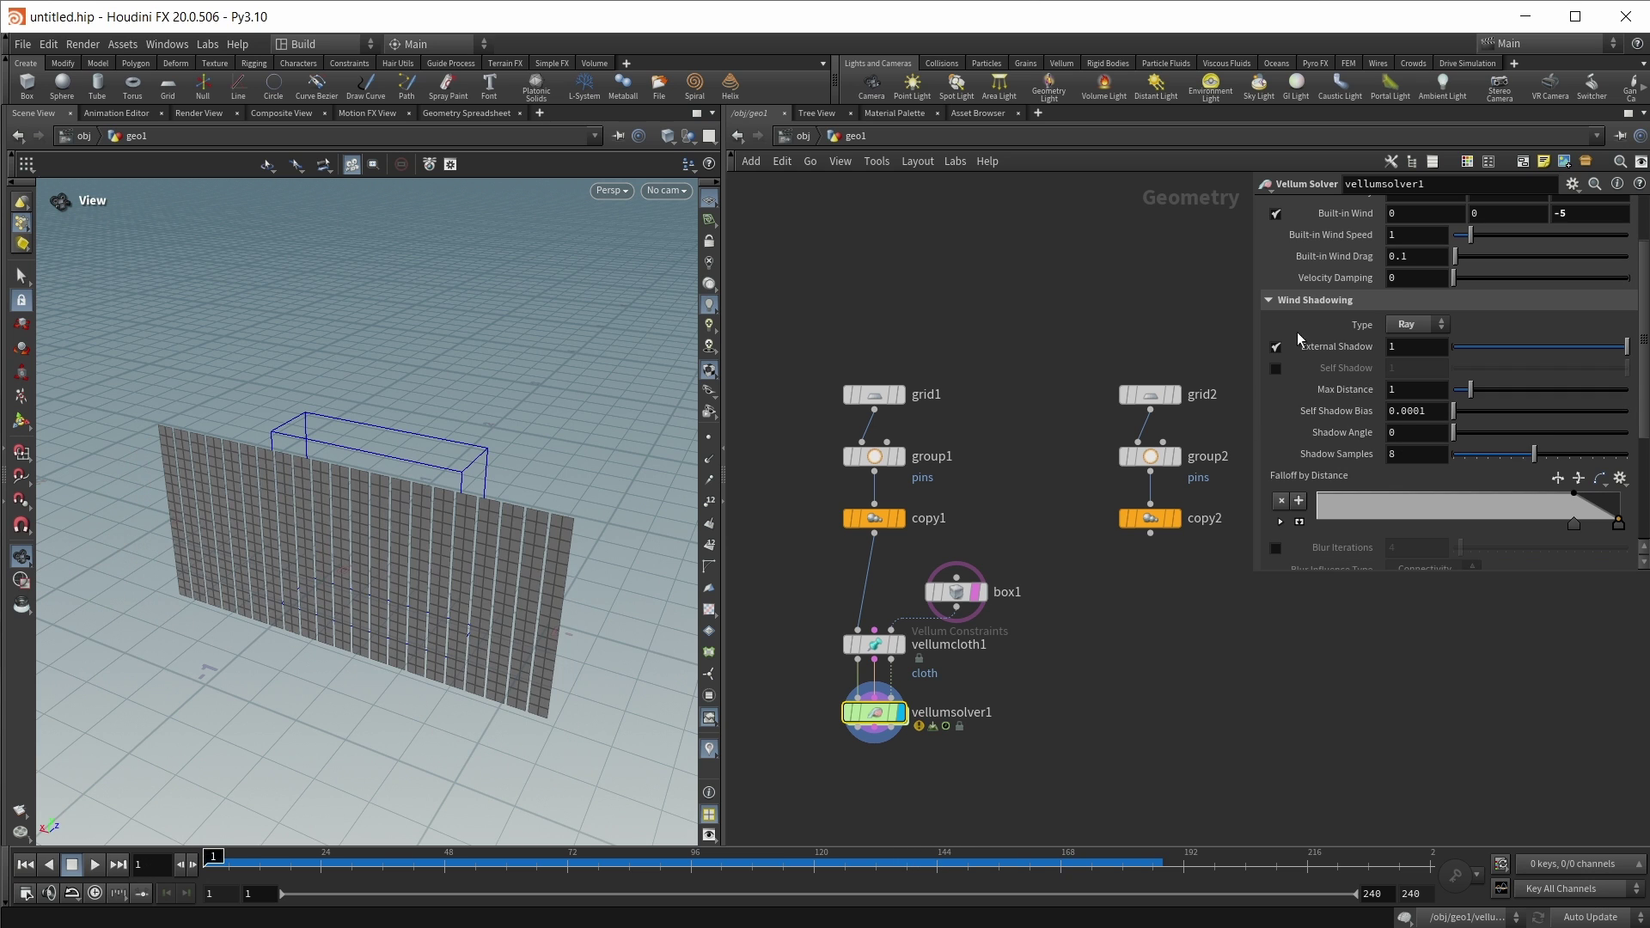
pyautogui.scroll(-2, 1387, 407)
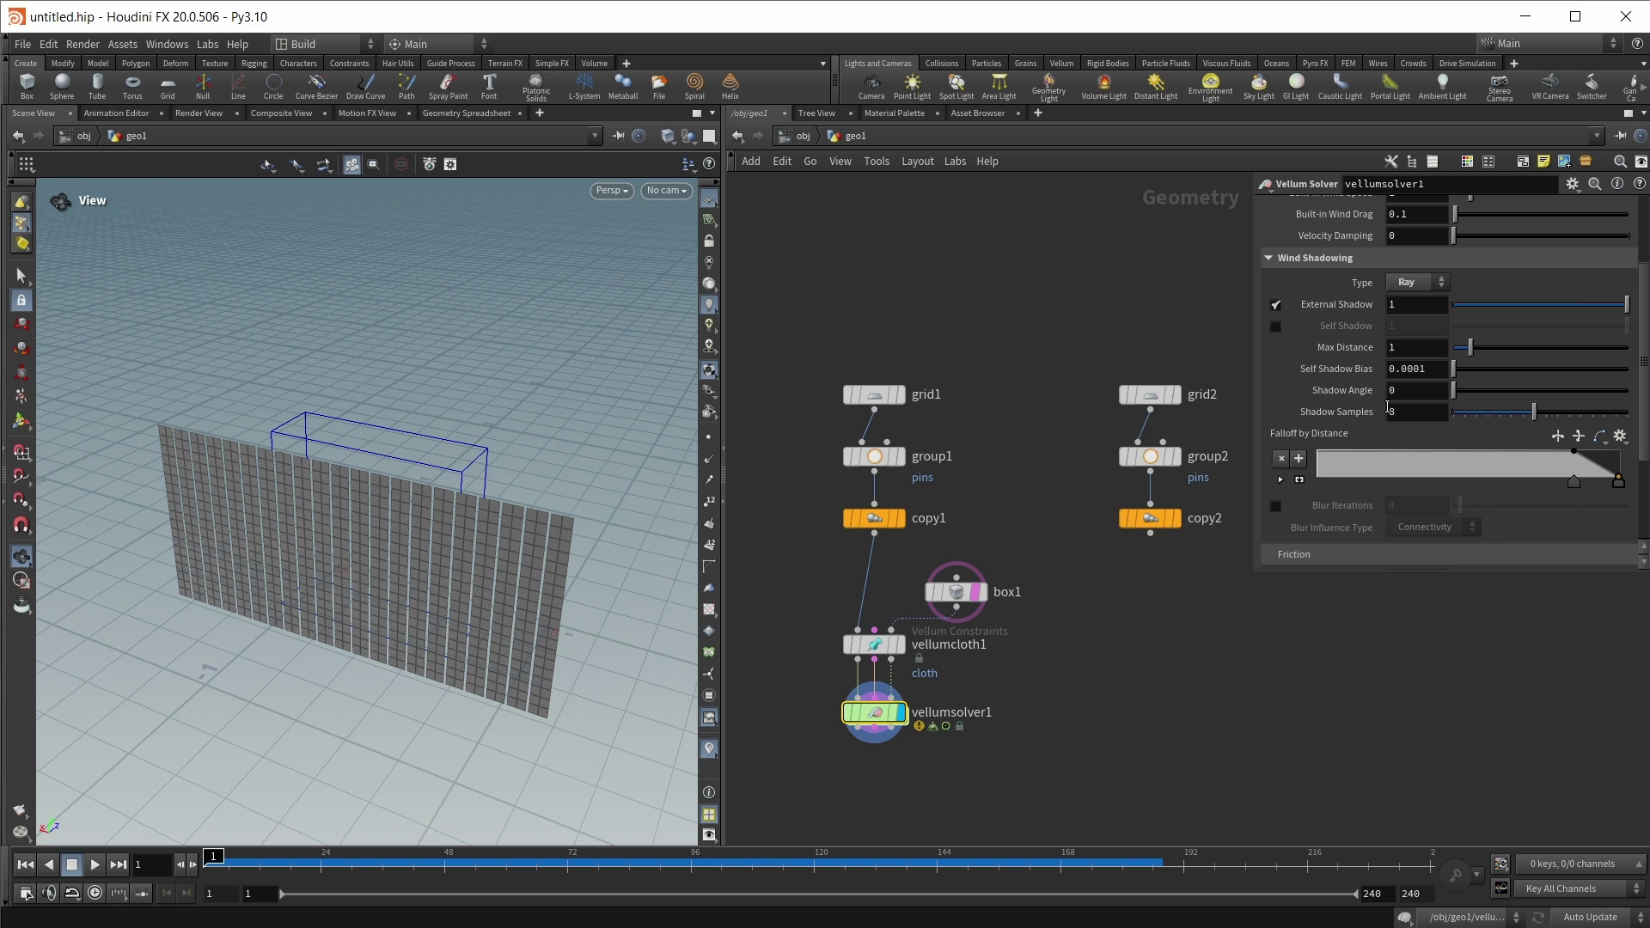
pyautogui.scroll(6, 1387, 407)
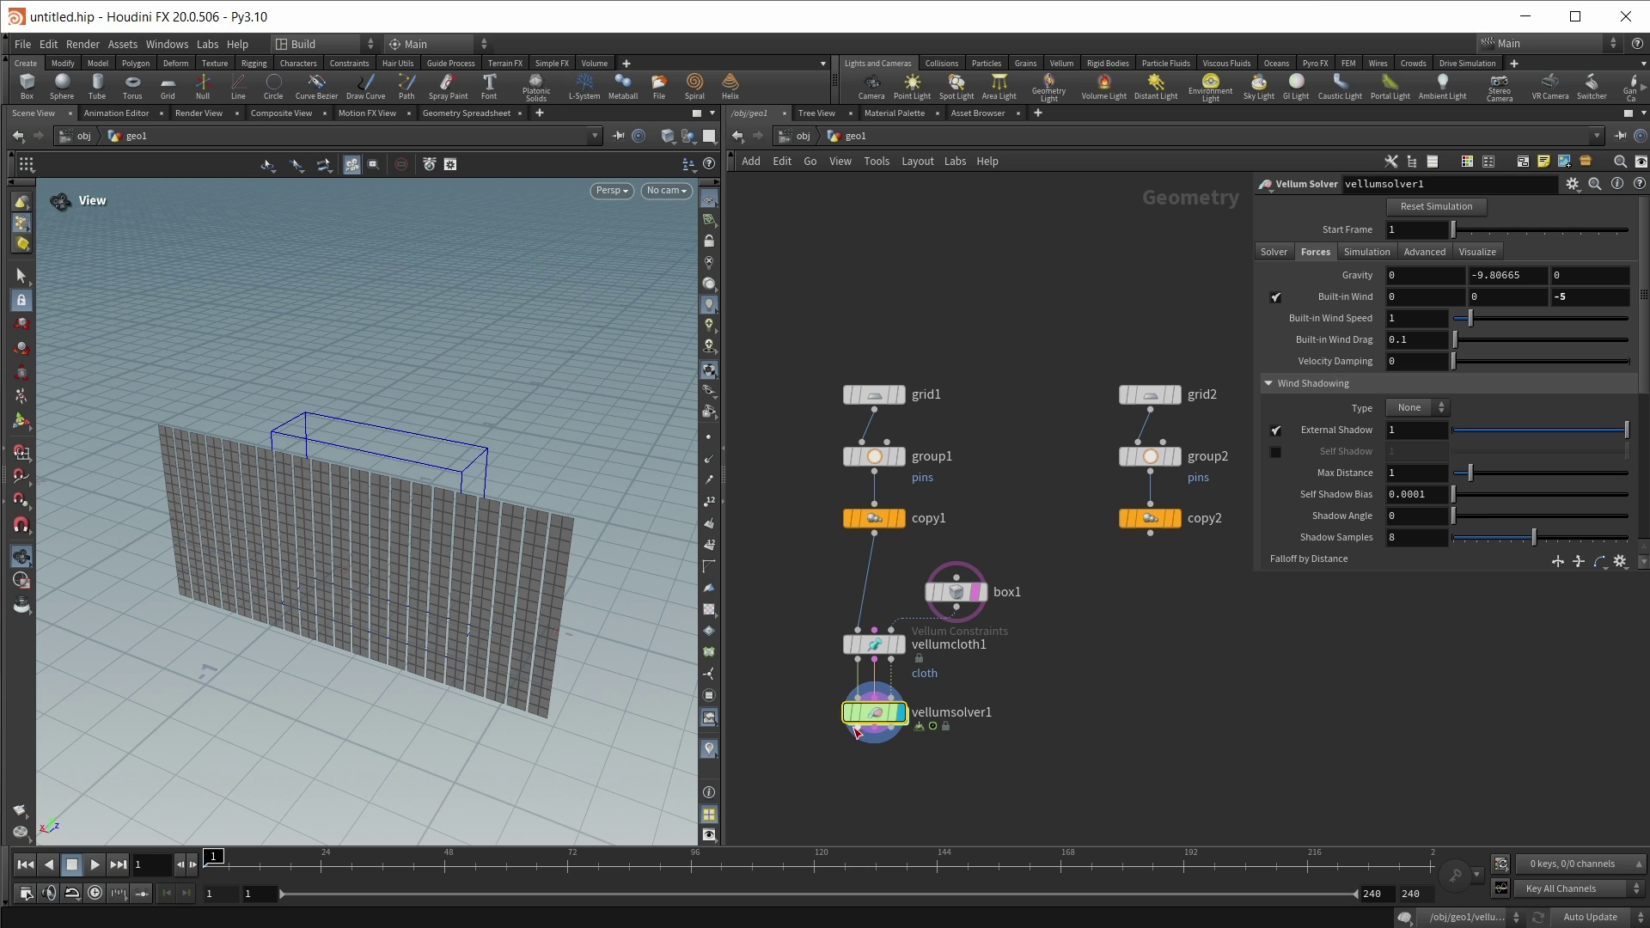
# Turn off built-in wind and add a POP Wind with Z velocity -5 in the solver's forces network.
pyautogui.click(1269, 382)
pyautogui.click(1275, 297)
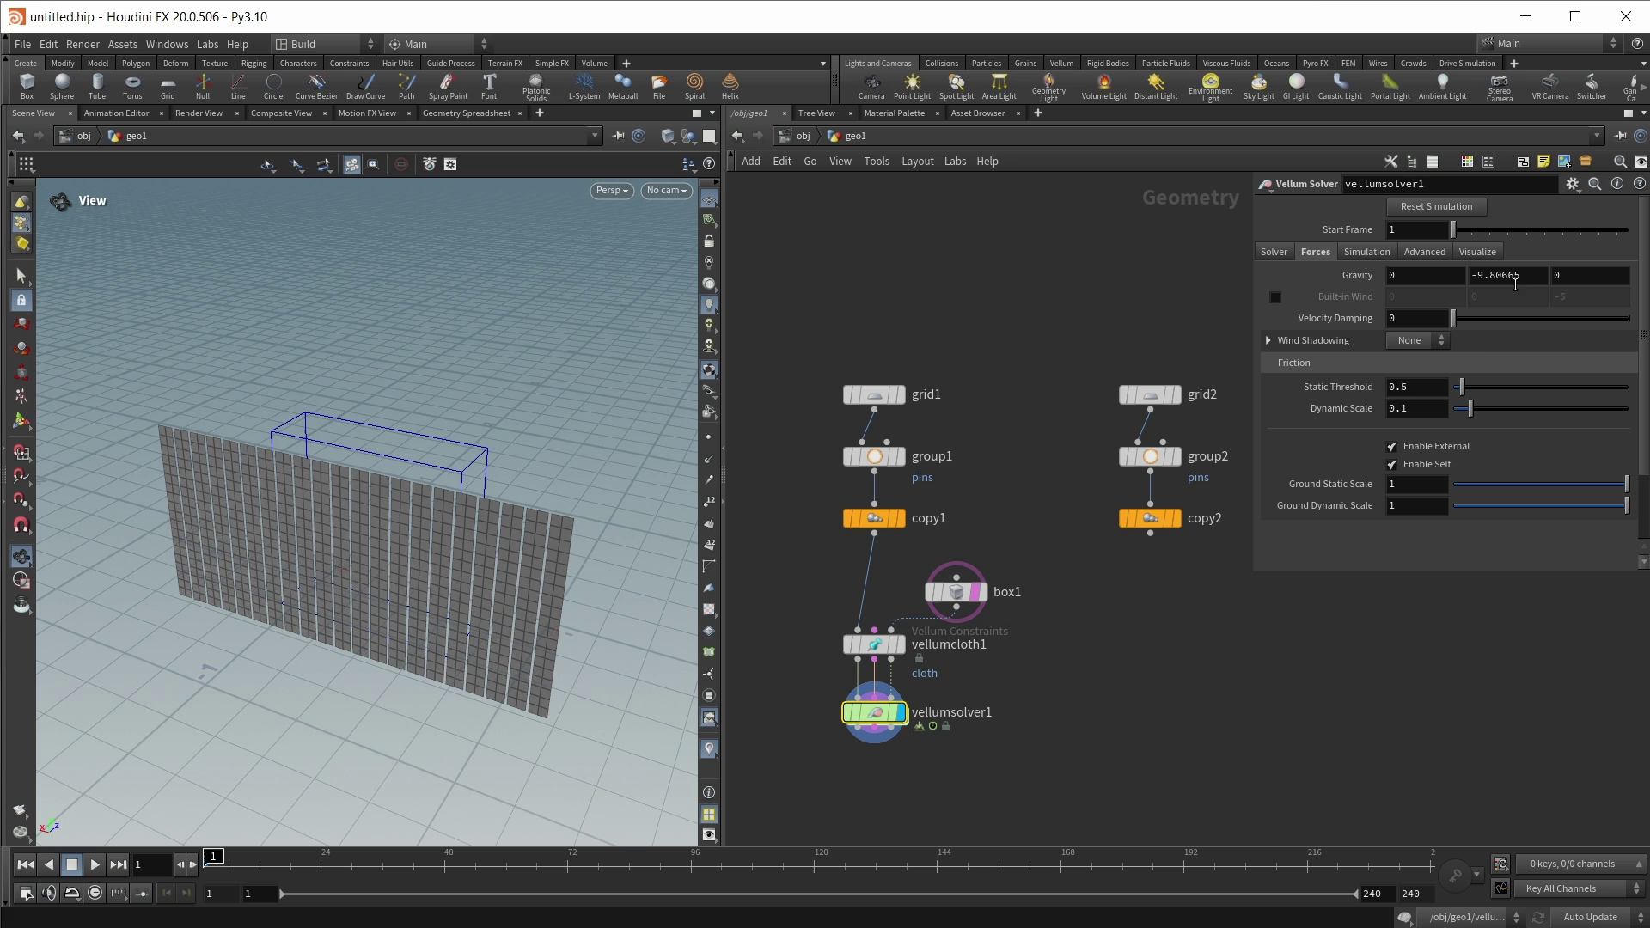
pyautogui.doubleClick(884, 720)
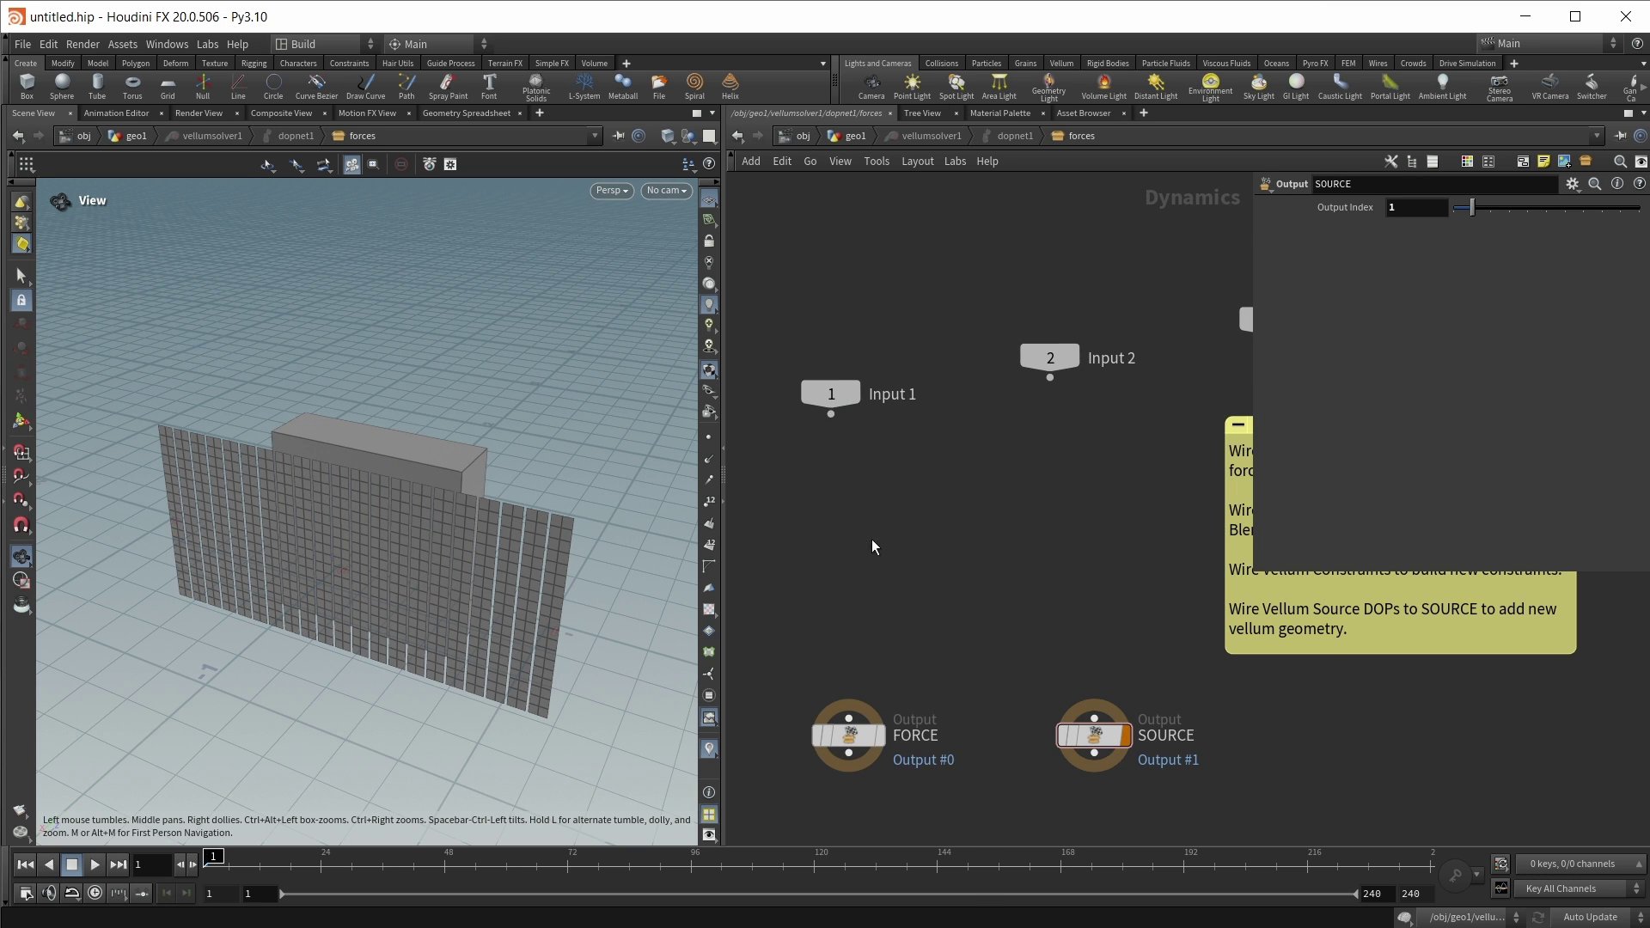
pyautogui.press('Tab')
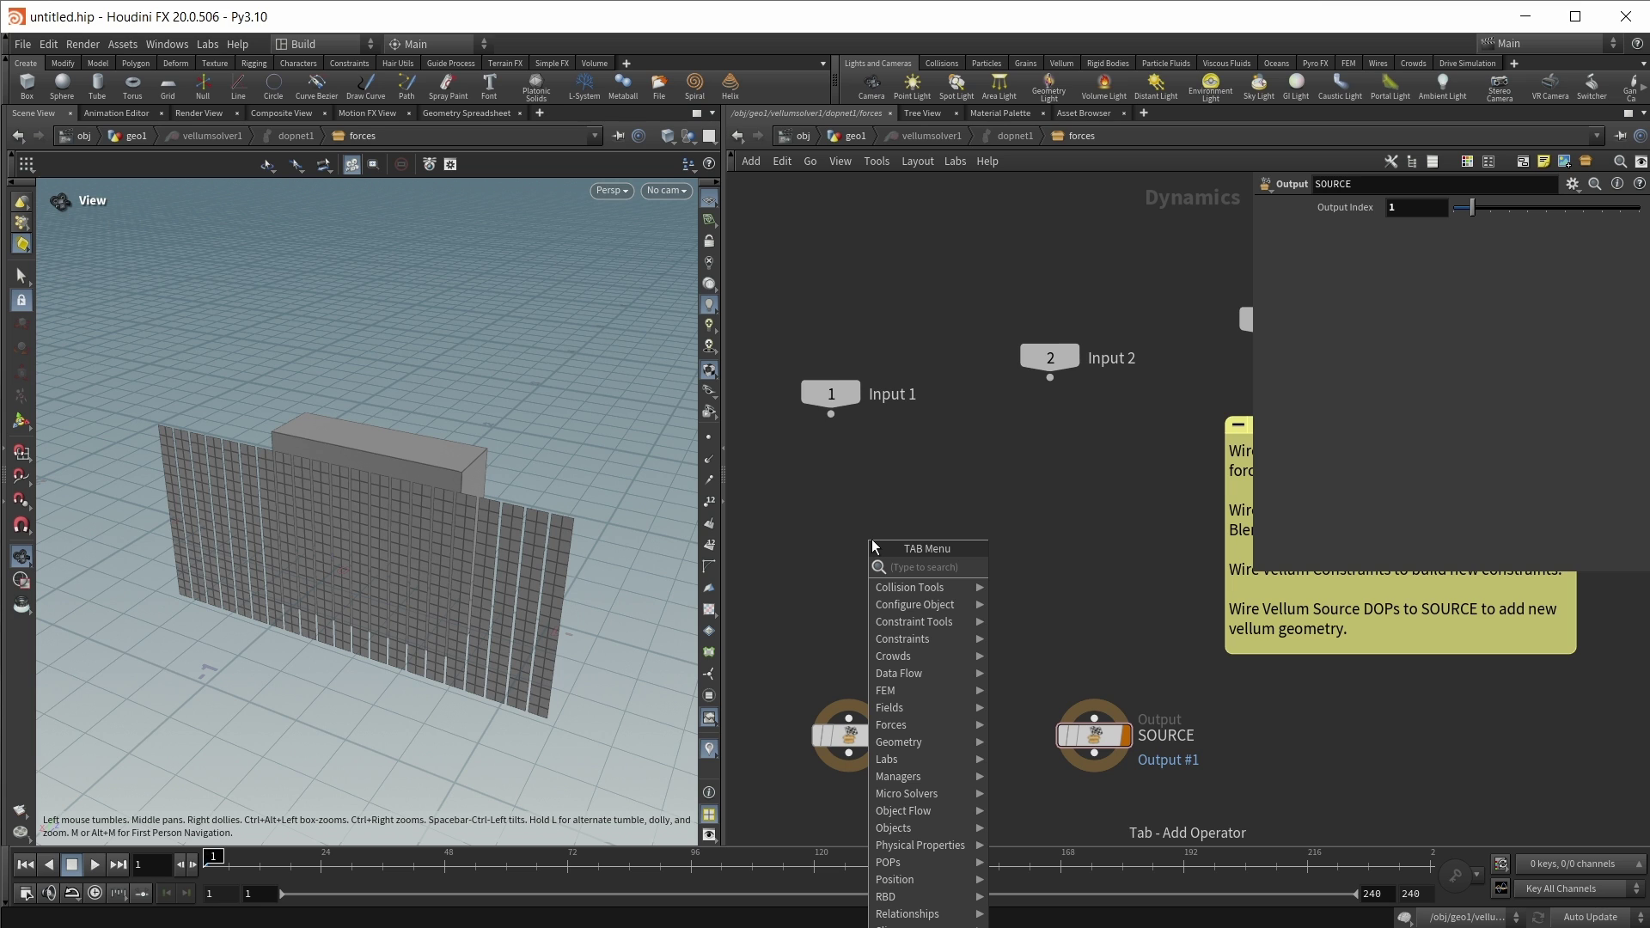
pyautogui.write('pop wind')
pyautogui.press('Return')
pyautogui.click(871, 539)
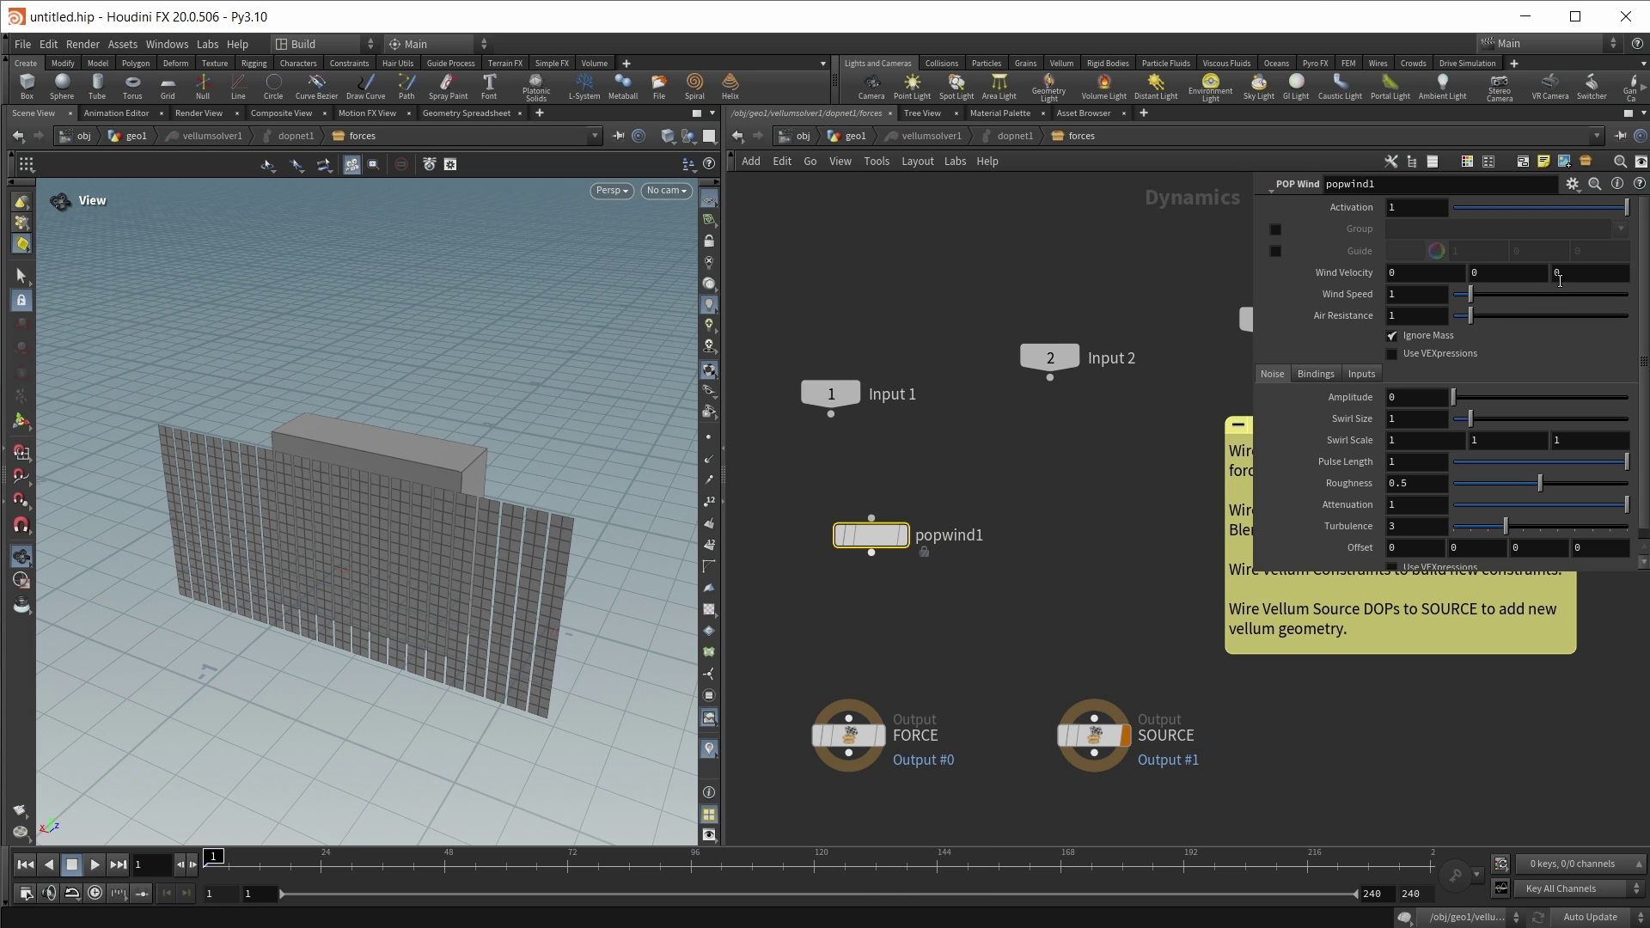
pyautogui.moveTo(1563, 279); pyautogui.dragTo(1483, 280)
pyautogui.press('Return')
# Add a POP Wind Shadow below popwind1 and place both nodes above the FORCE output.
pyautogui.click(967, 601)
pyautogui.press('Tab')
pyautogui.write('pop wind')
pyautogui.press('Down')
pyautogui.press('Return')
pyautogui.click(968, 601)
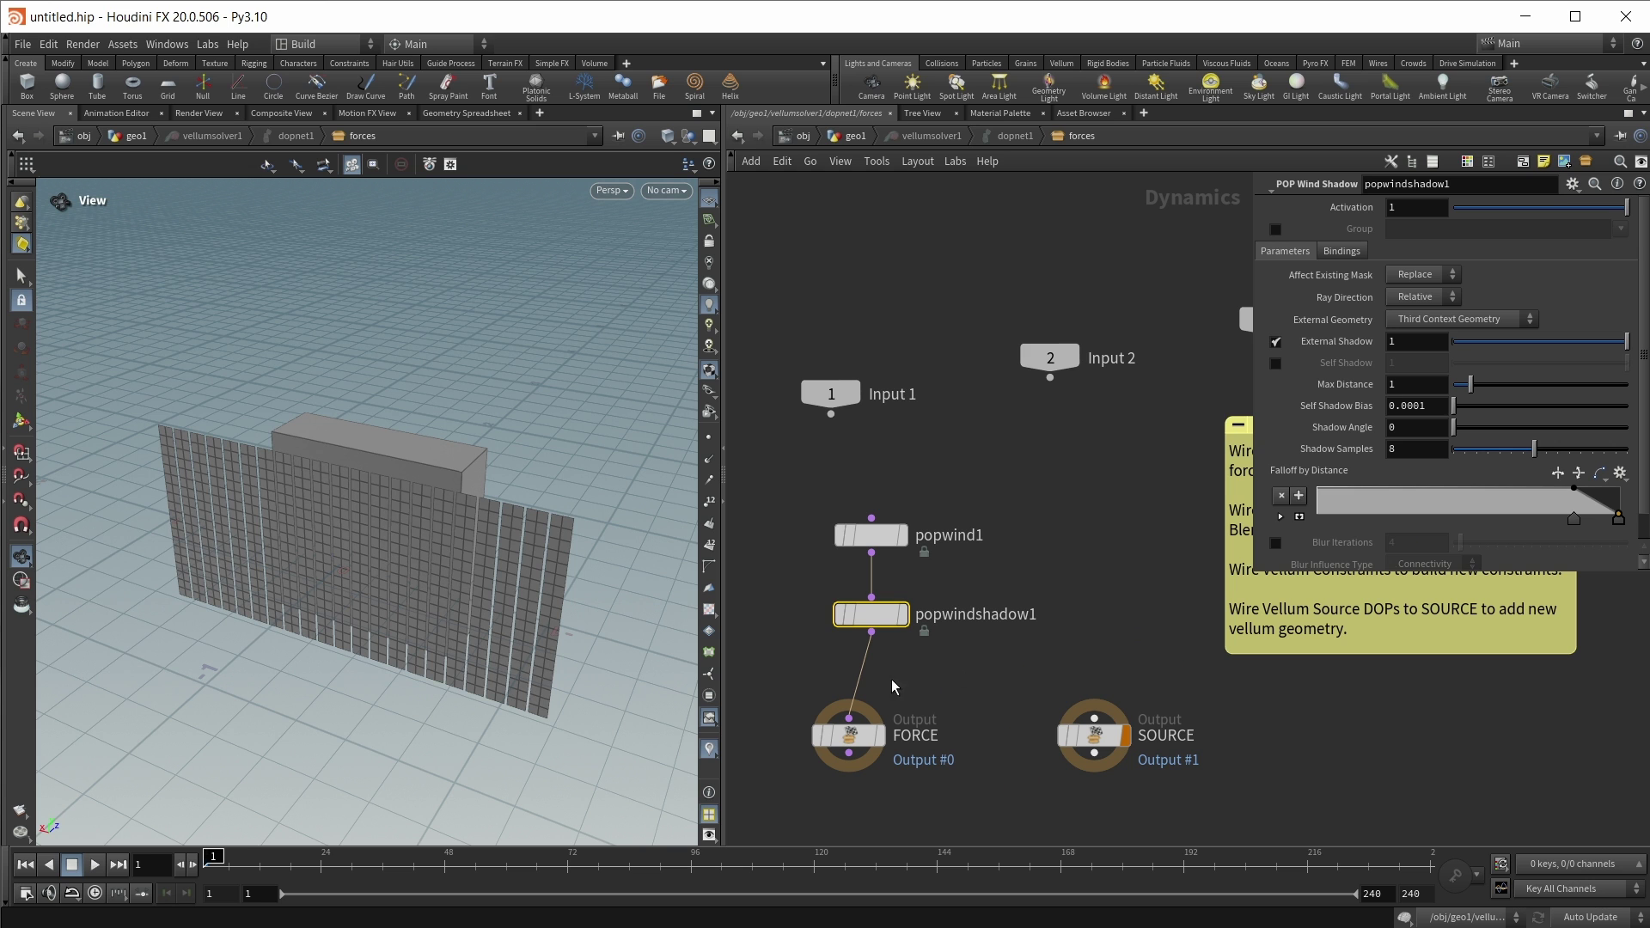
pyautogui.moveTo(914, 565); pyautogui.dragTo(860, 517)
pyautogui.moveTo(884, 612); pyautogui.dragTo(862, 609)
pyautogui.click(947, 683)
# Play the wind sim to frame 39, then select popwind1 and popwindshadow1.
pyautogui.press('Up')
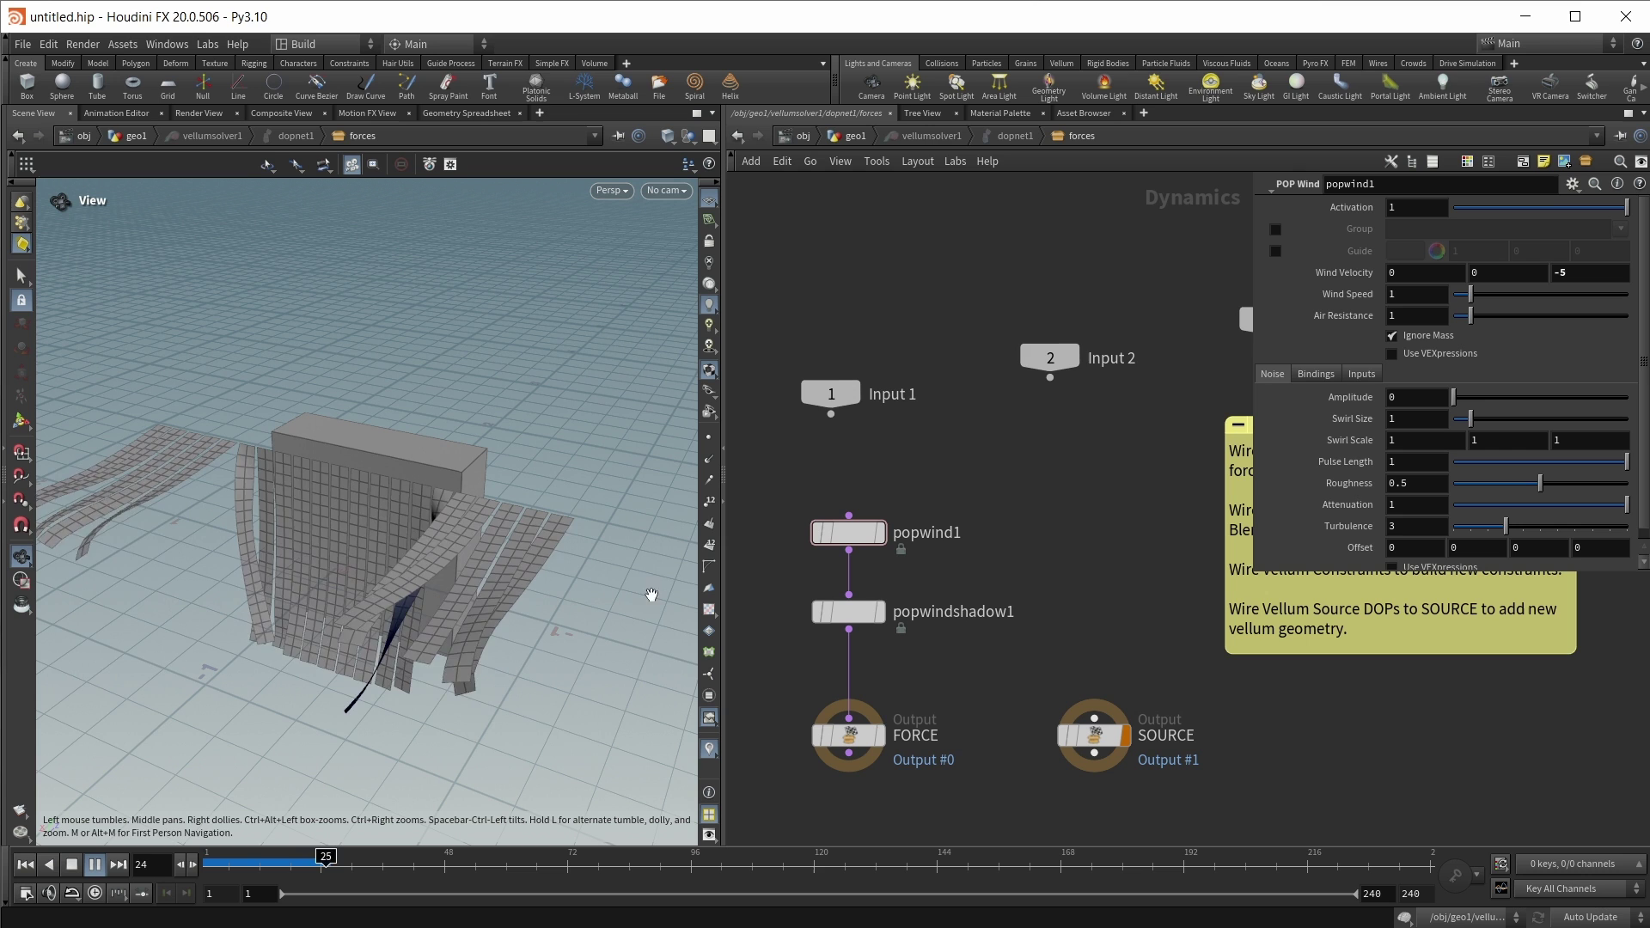
pyautogui.press('Up')
pyautogui.moveTo(793, 527); pyautogui.dragTo(814, 636)
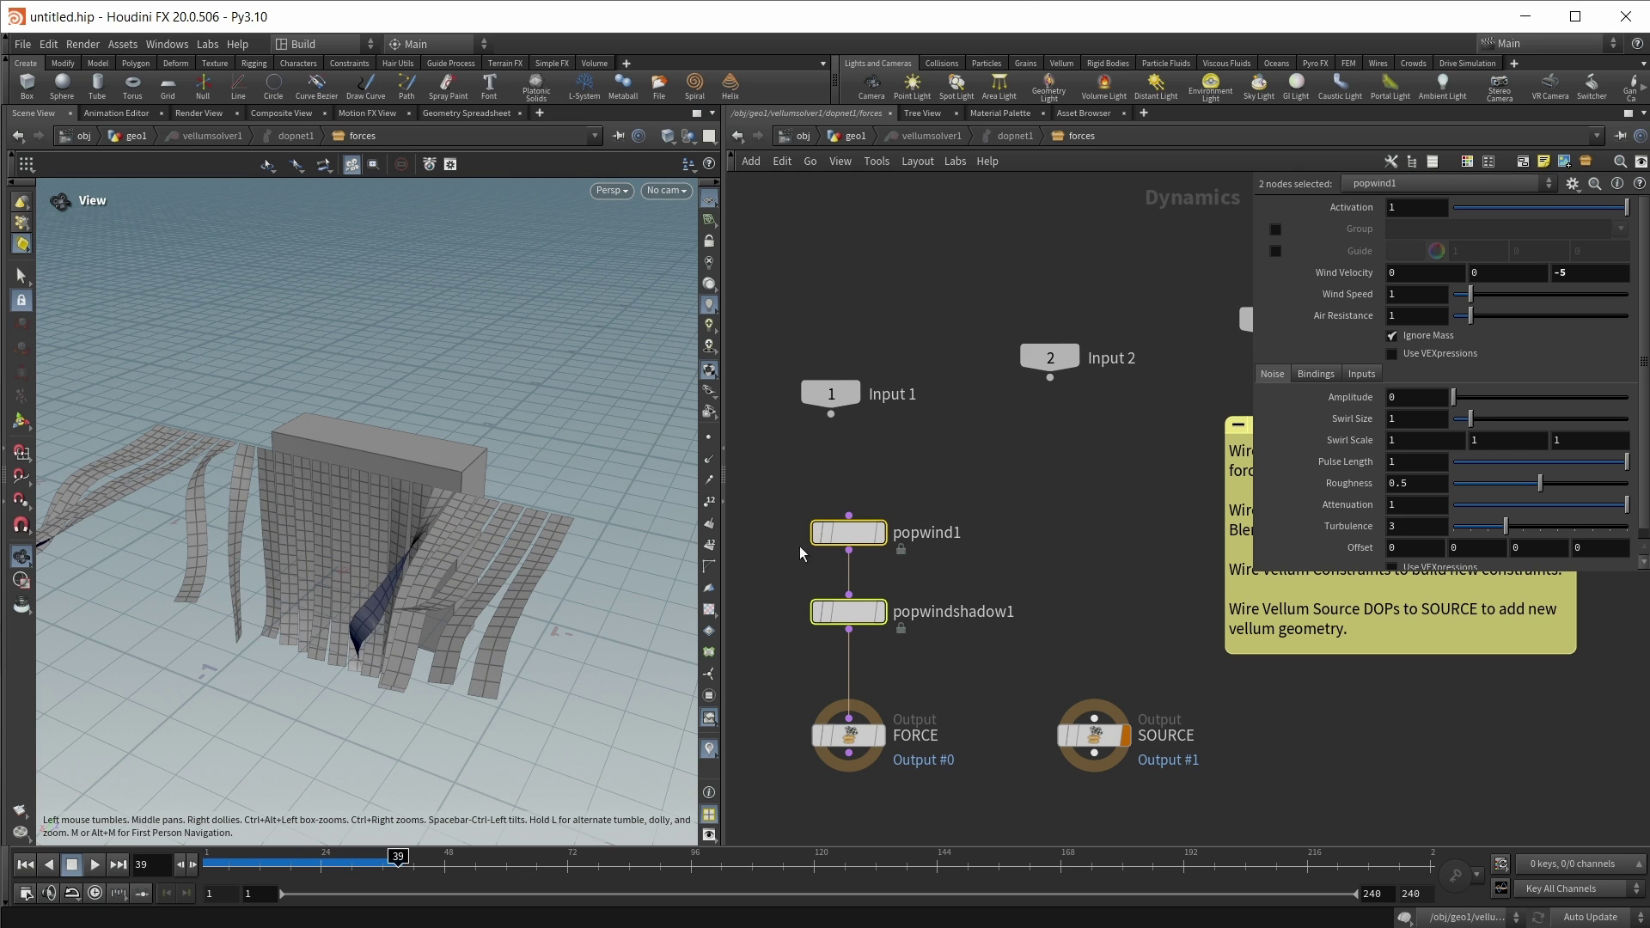
pyautogui.moveTo(885, 622)
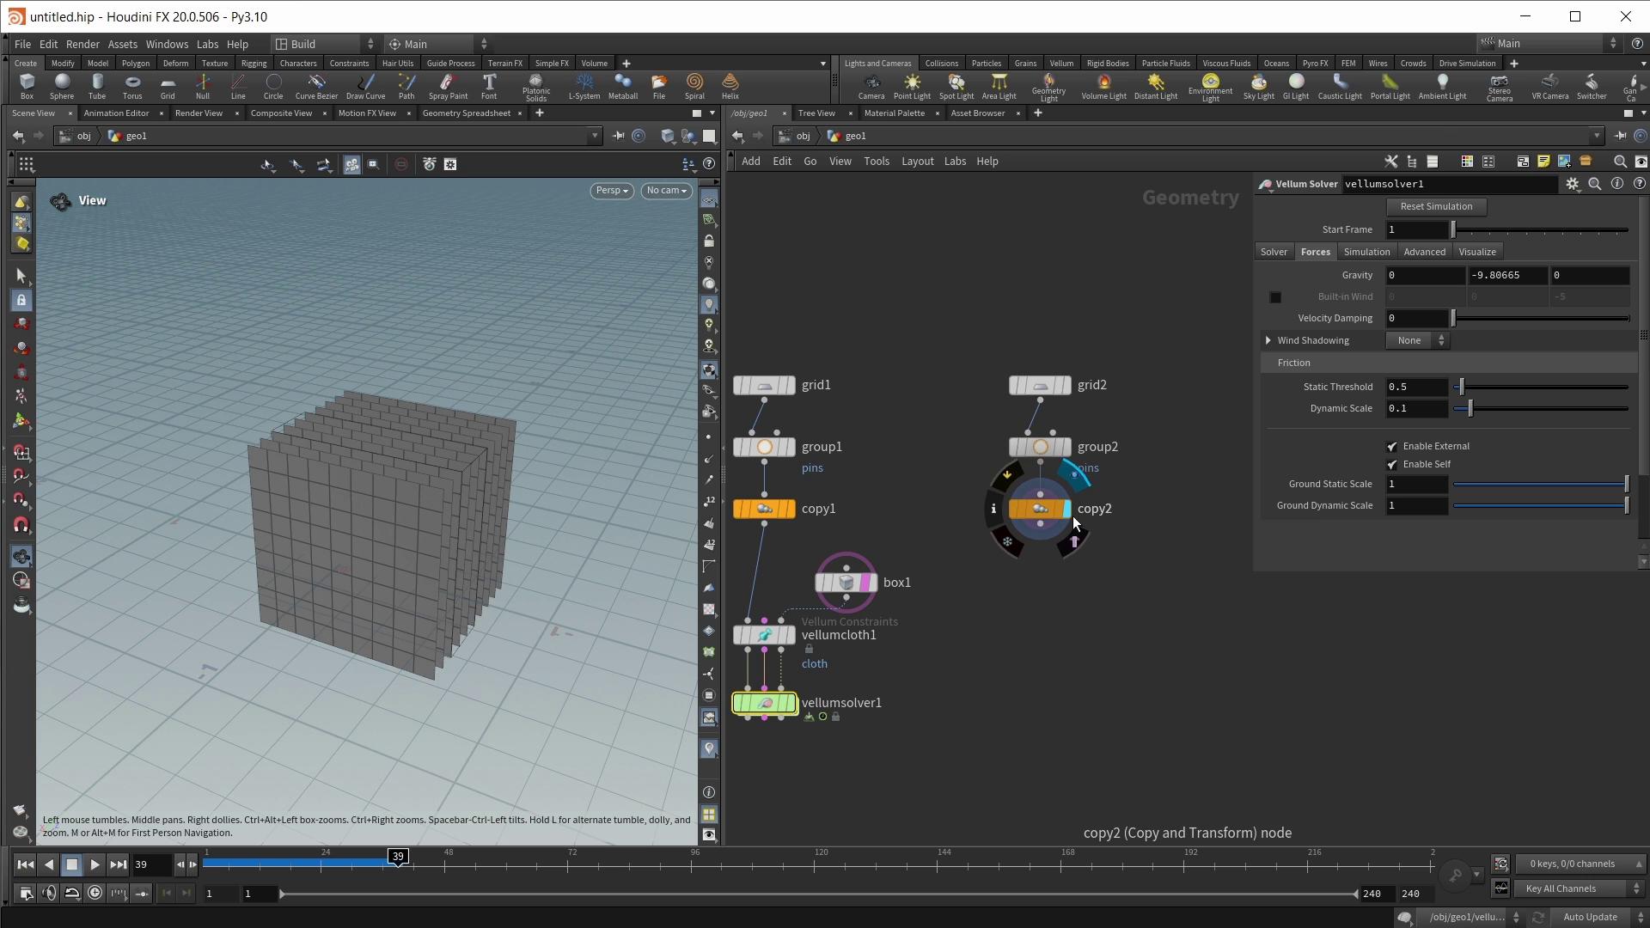
# Turn off box1's template flag and inspect grid2, group2 and the copy2 grid stack.
pyautogui.moveTo(393, 500); pyautogui.dragTo(342, 521)
pyautogui.click(879, 610)
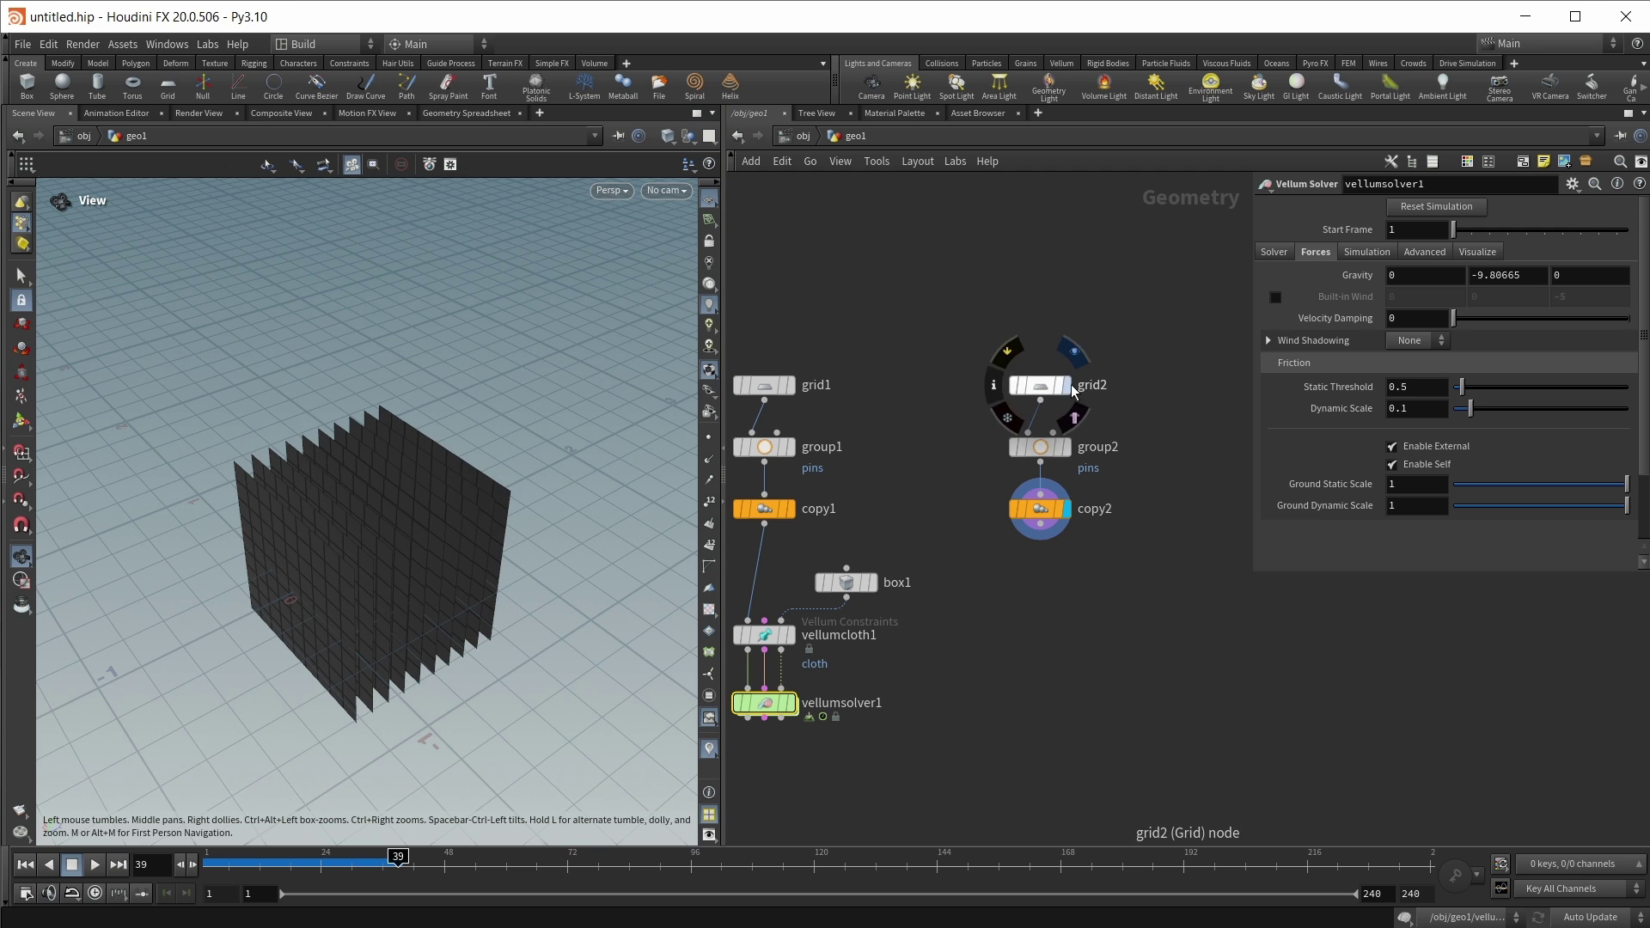
pyautogui.click(1067, 385)
pyautogui.click(1068, 446)
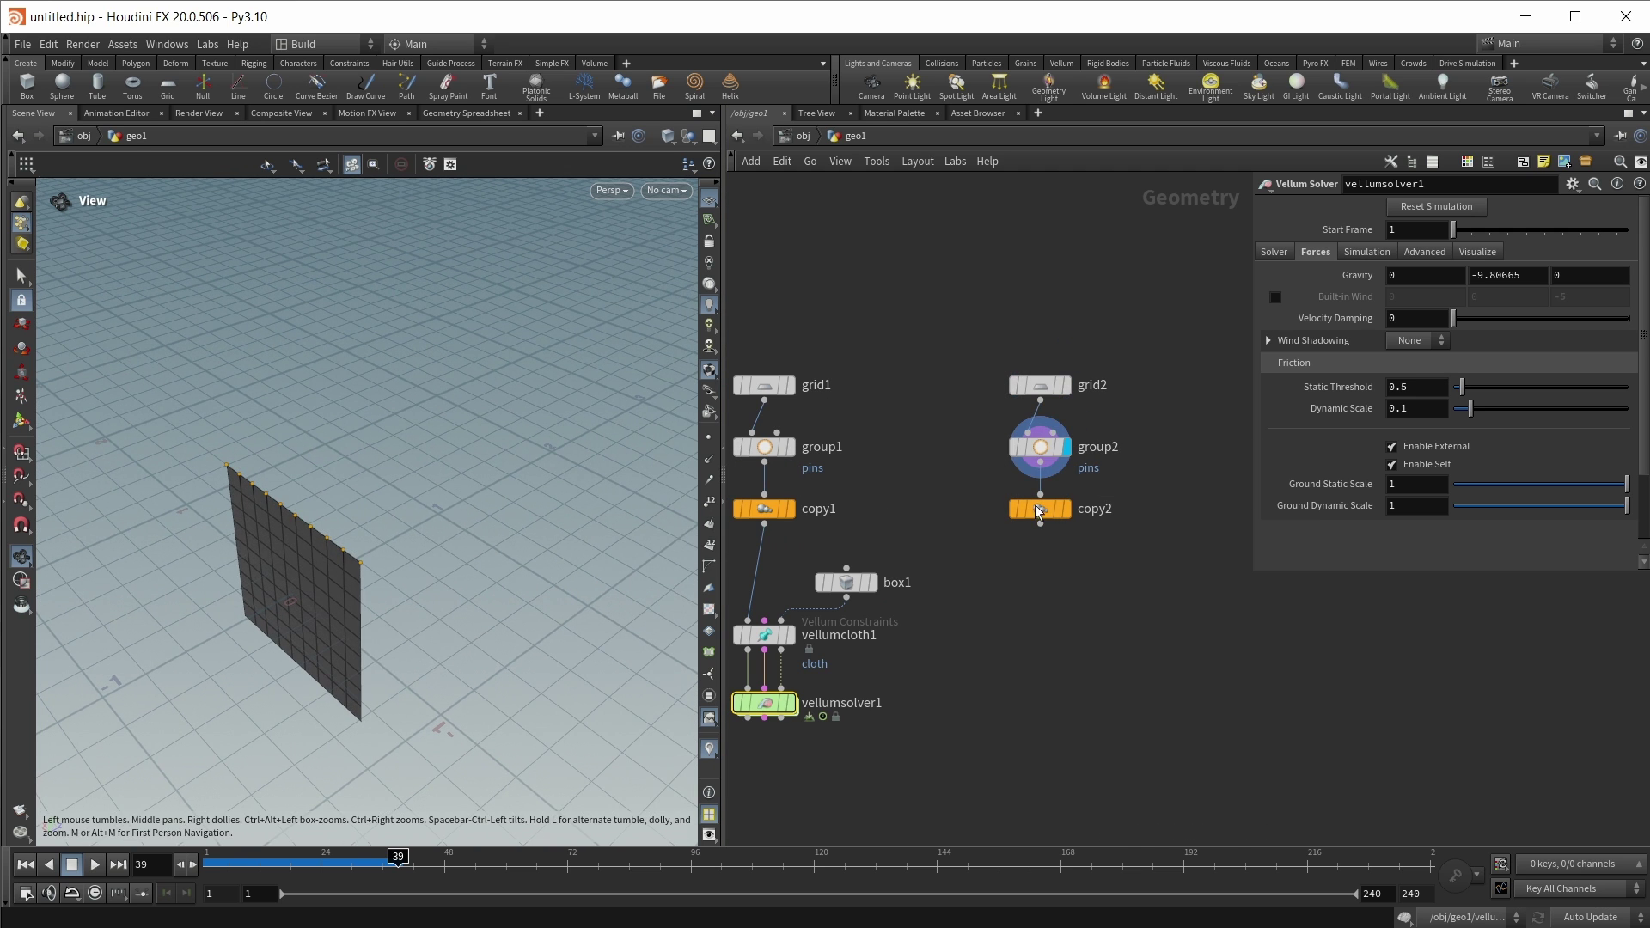
pyautogui.click(1067, 507)
# Add a Vellum Configure Cloth on copy2, pinned by the pins group.
pyautogui.press('Tab')
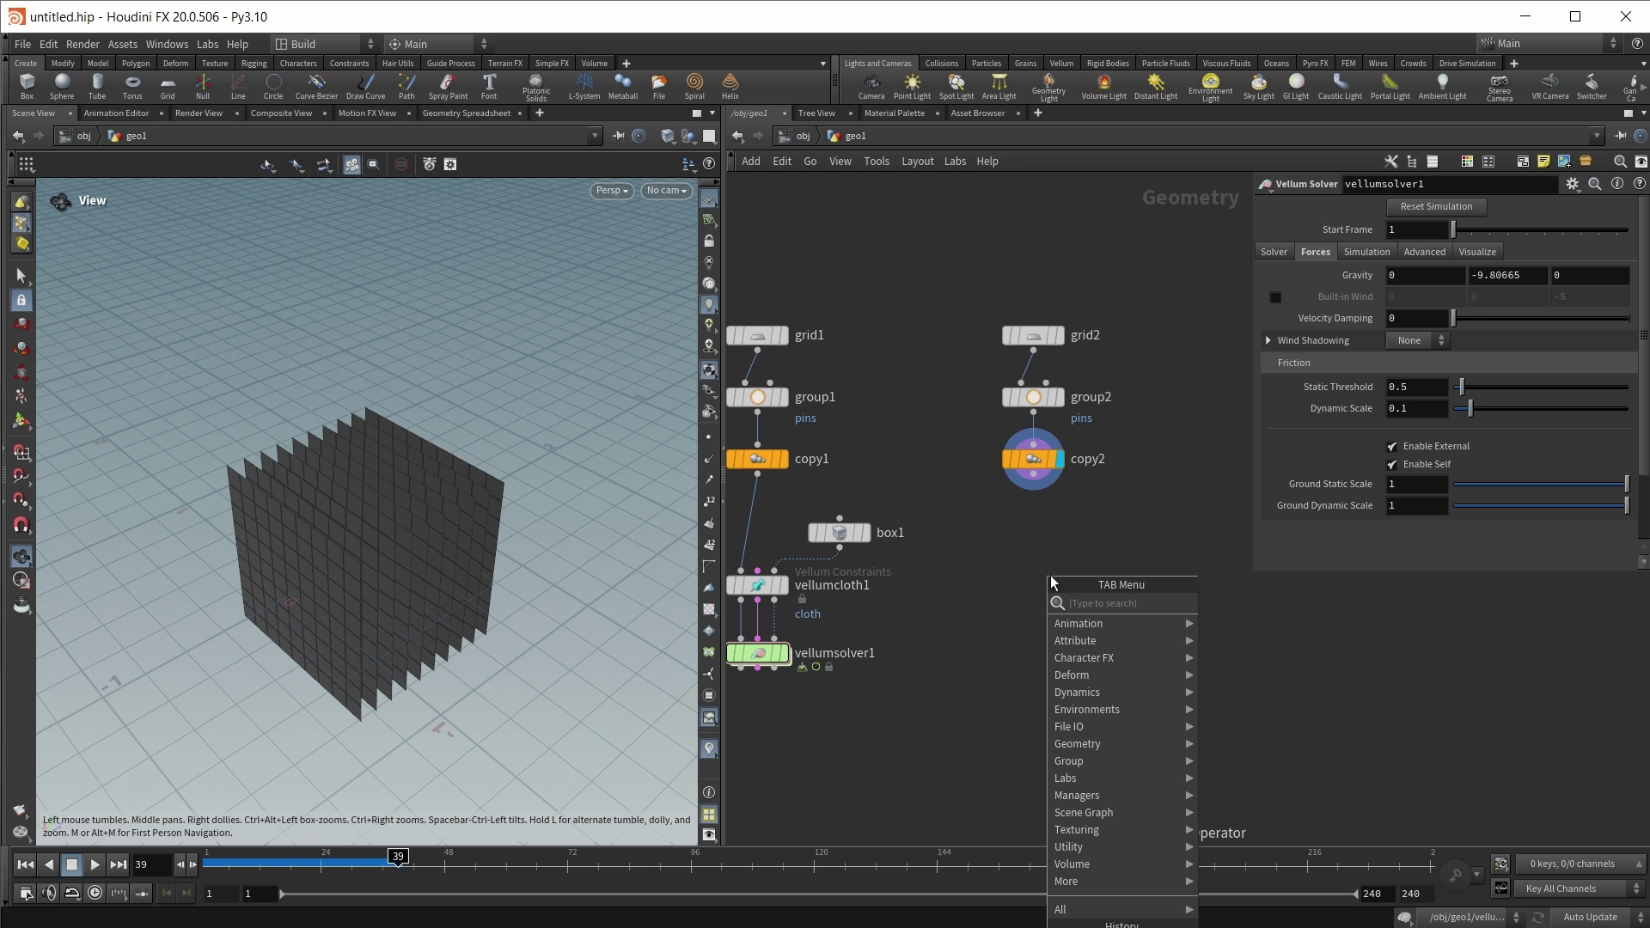
pyautogui.write('vellum')
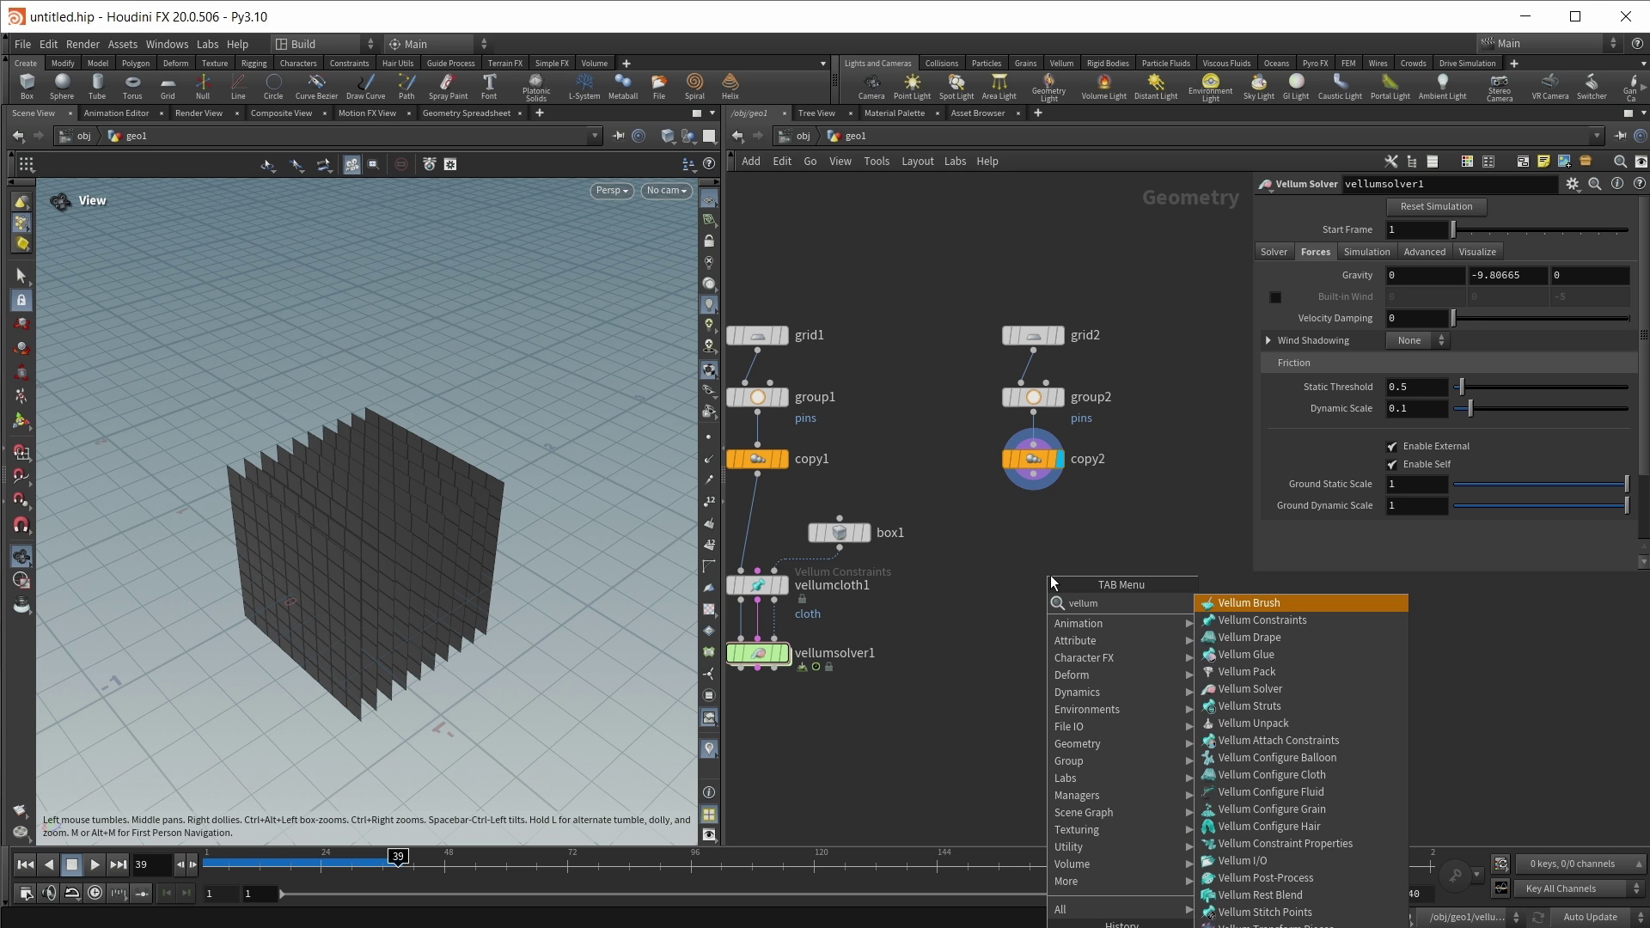
pyautogui.write(' cl')
pyautogui.press('Return')
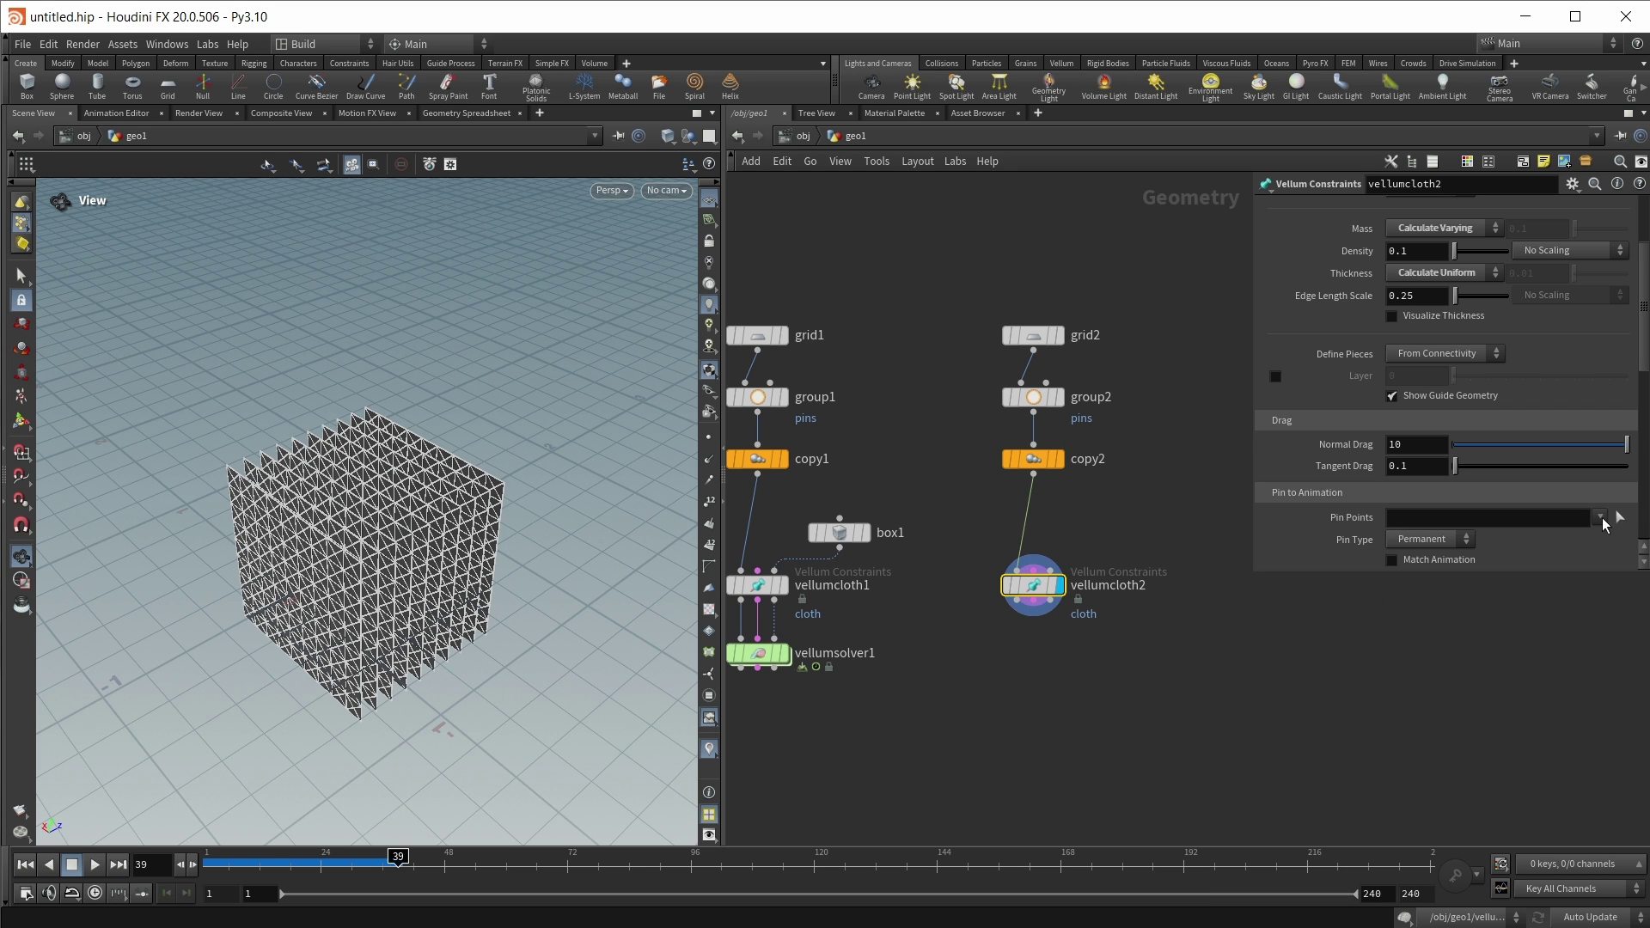
pyautogui.click(1600, 518)
pyautogui.click(1600, 539)
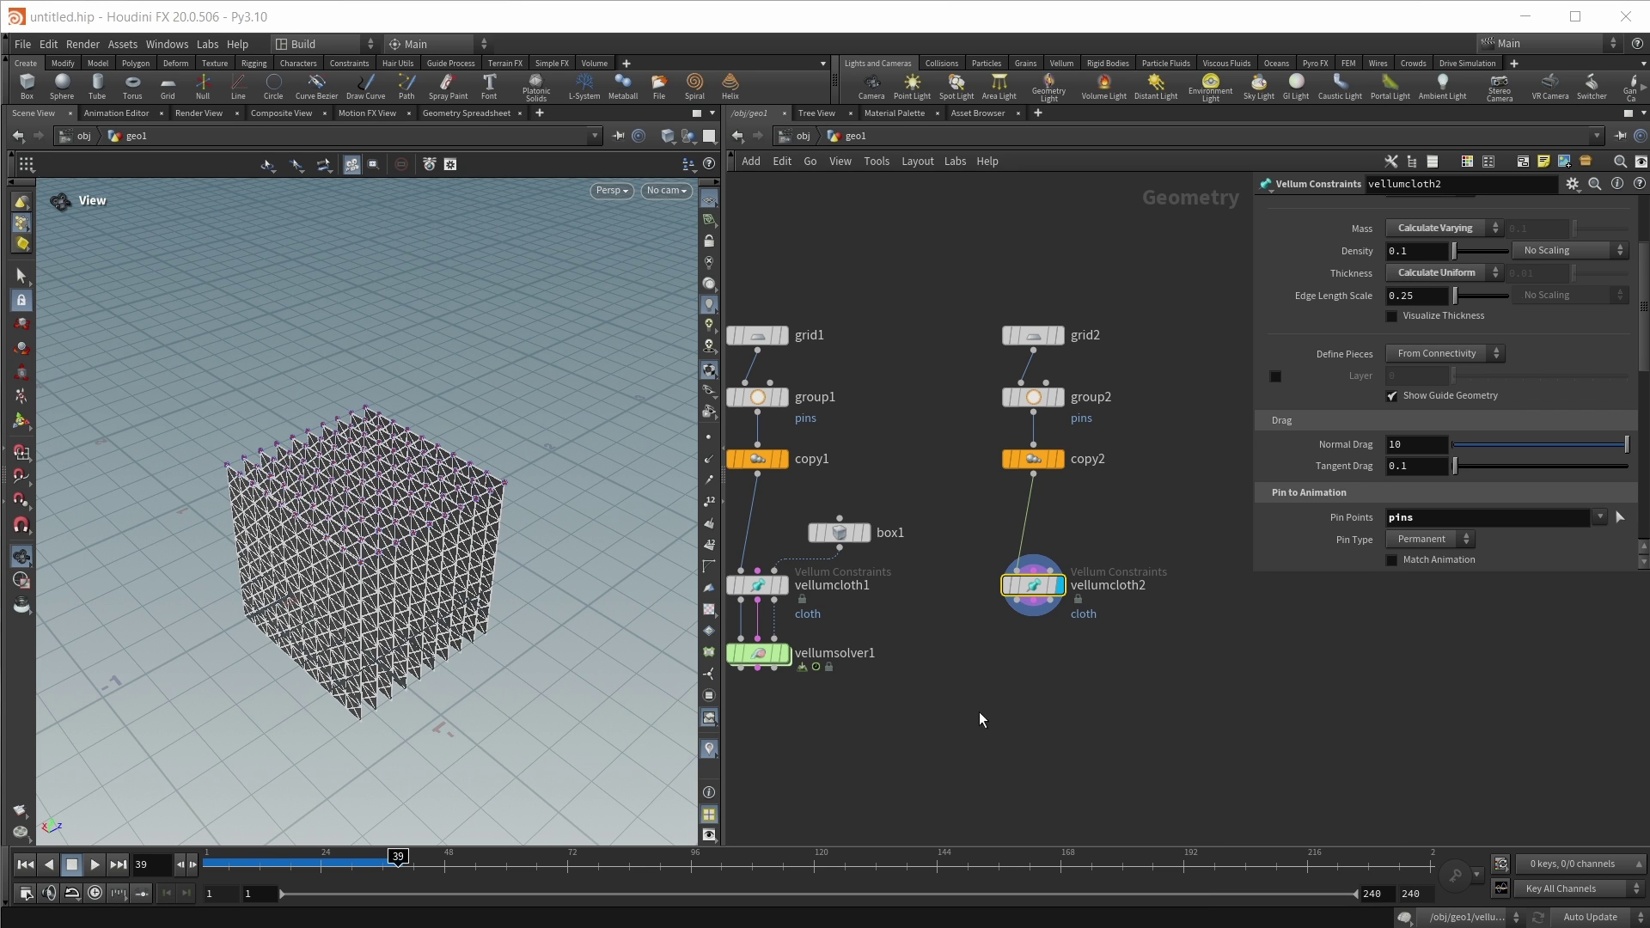
# Add vellumsolver2 under vellumcloth2 with built-in wind Z set to -5.
pyautogui.press('Tab')
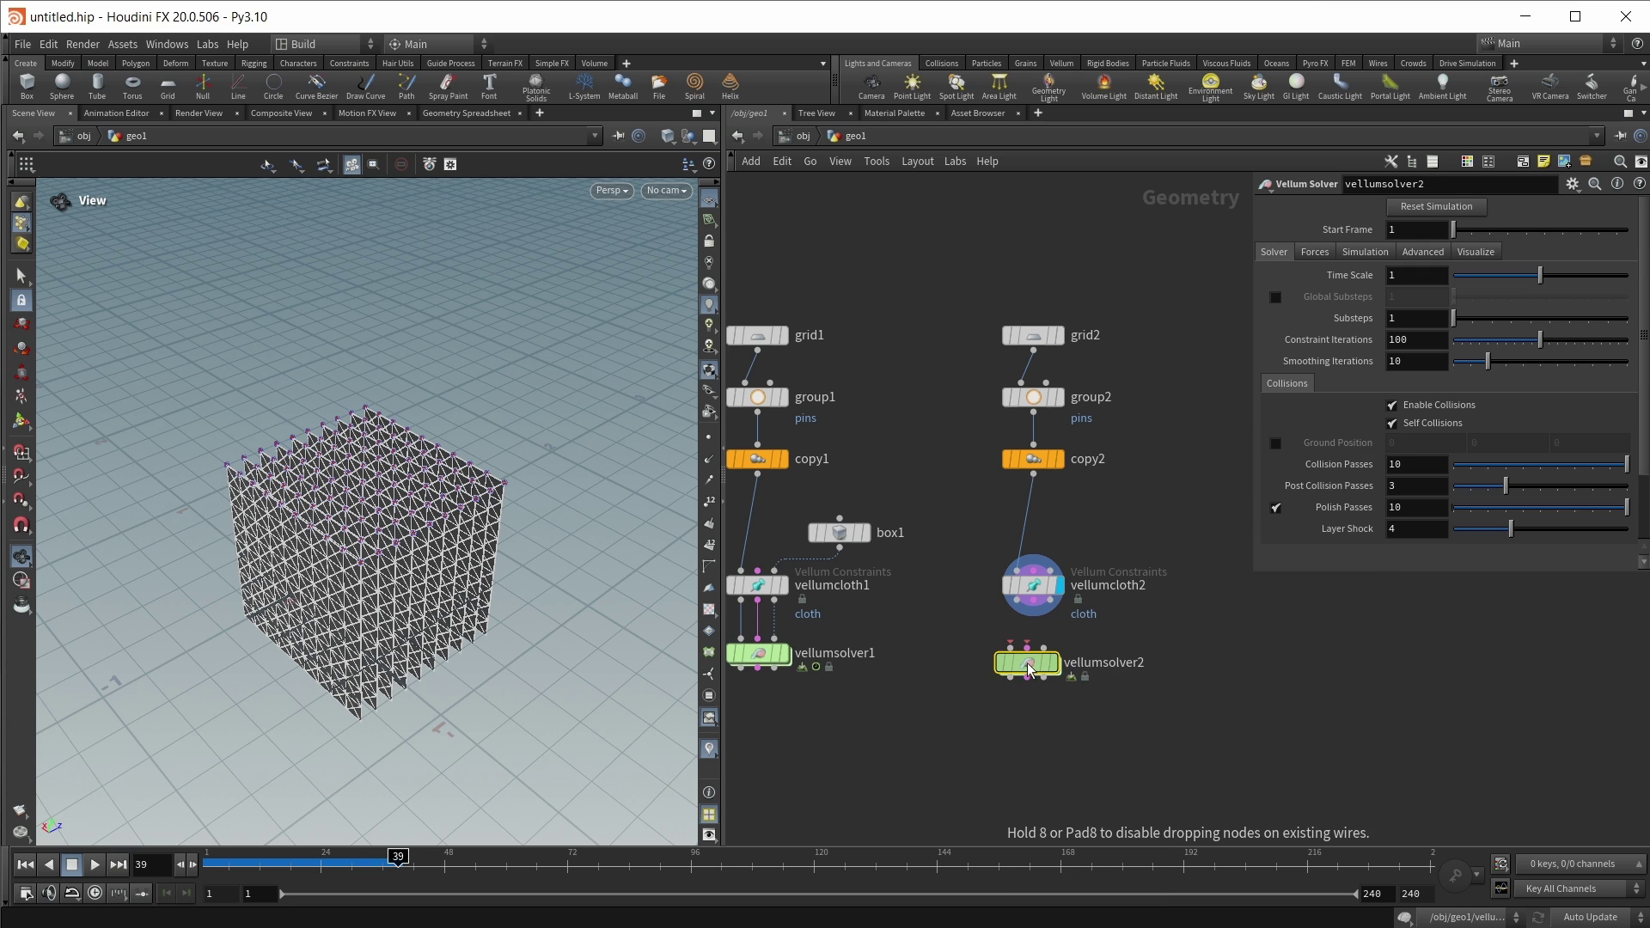
pyautogui.click(1012, 634)
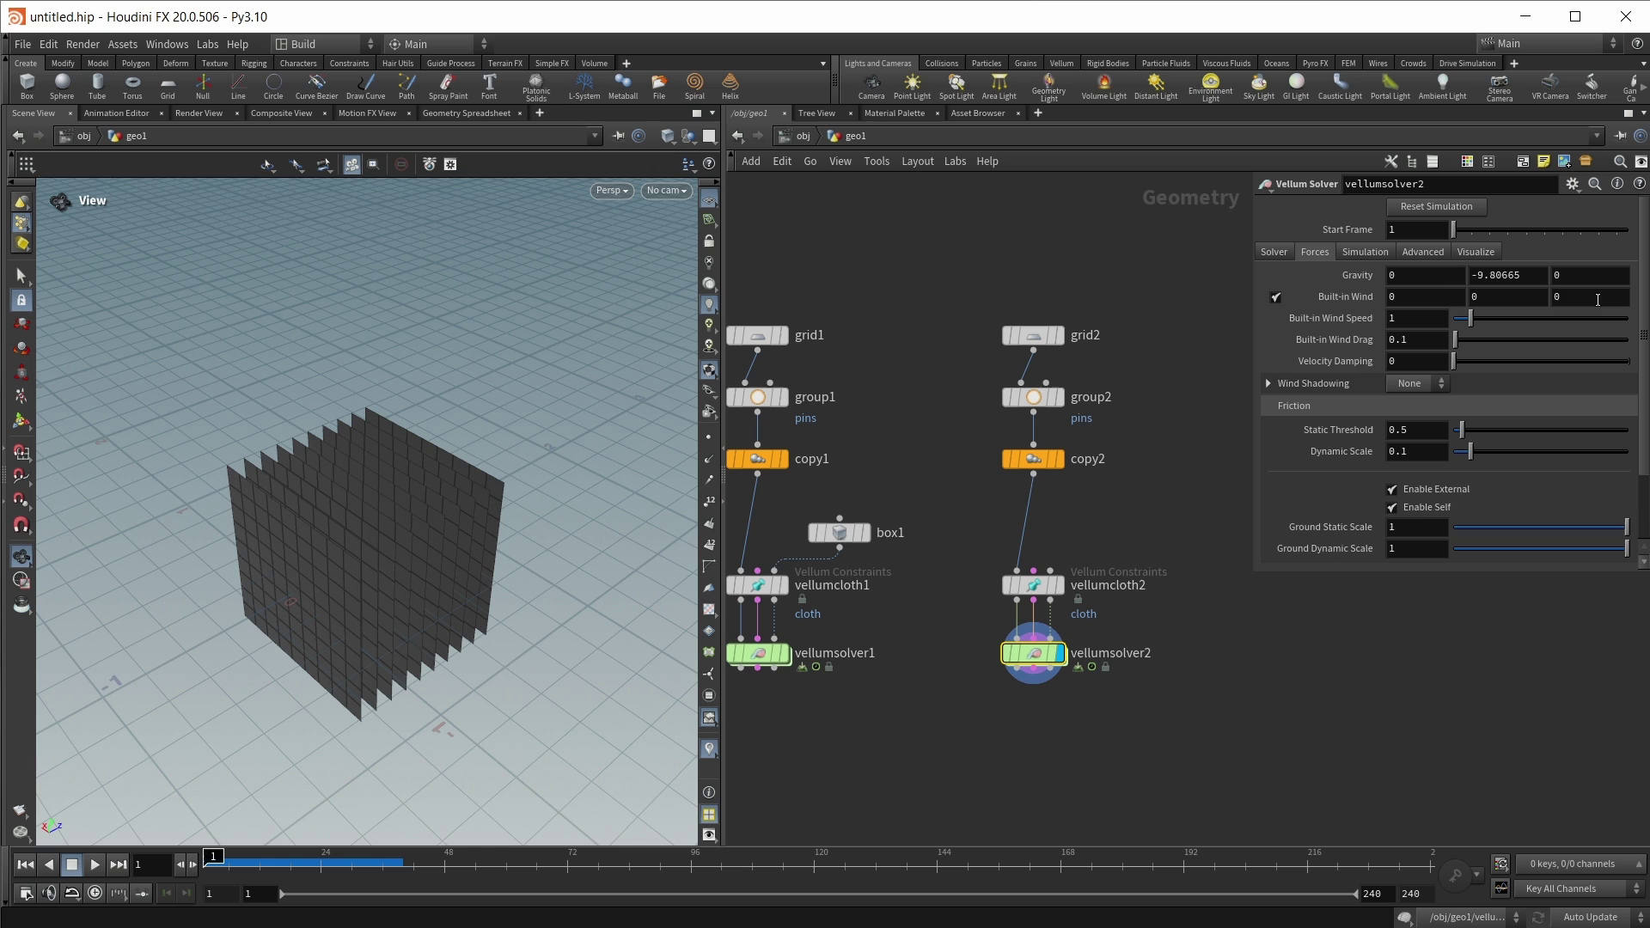
pyautogui.click(1598, 300)
pyautogui.write('-5')
pyautogui.press('Return')
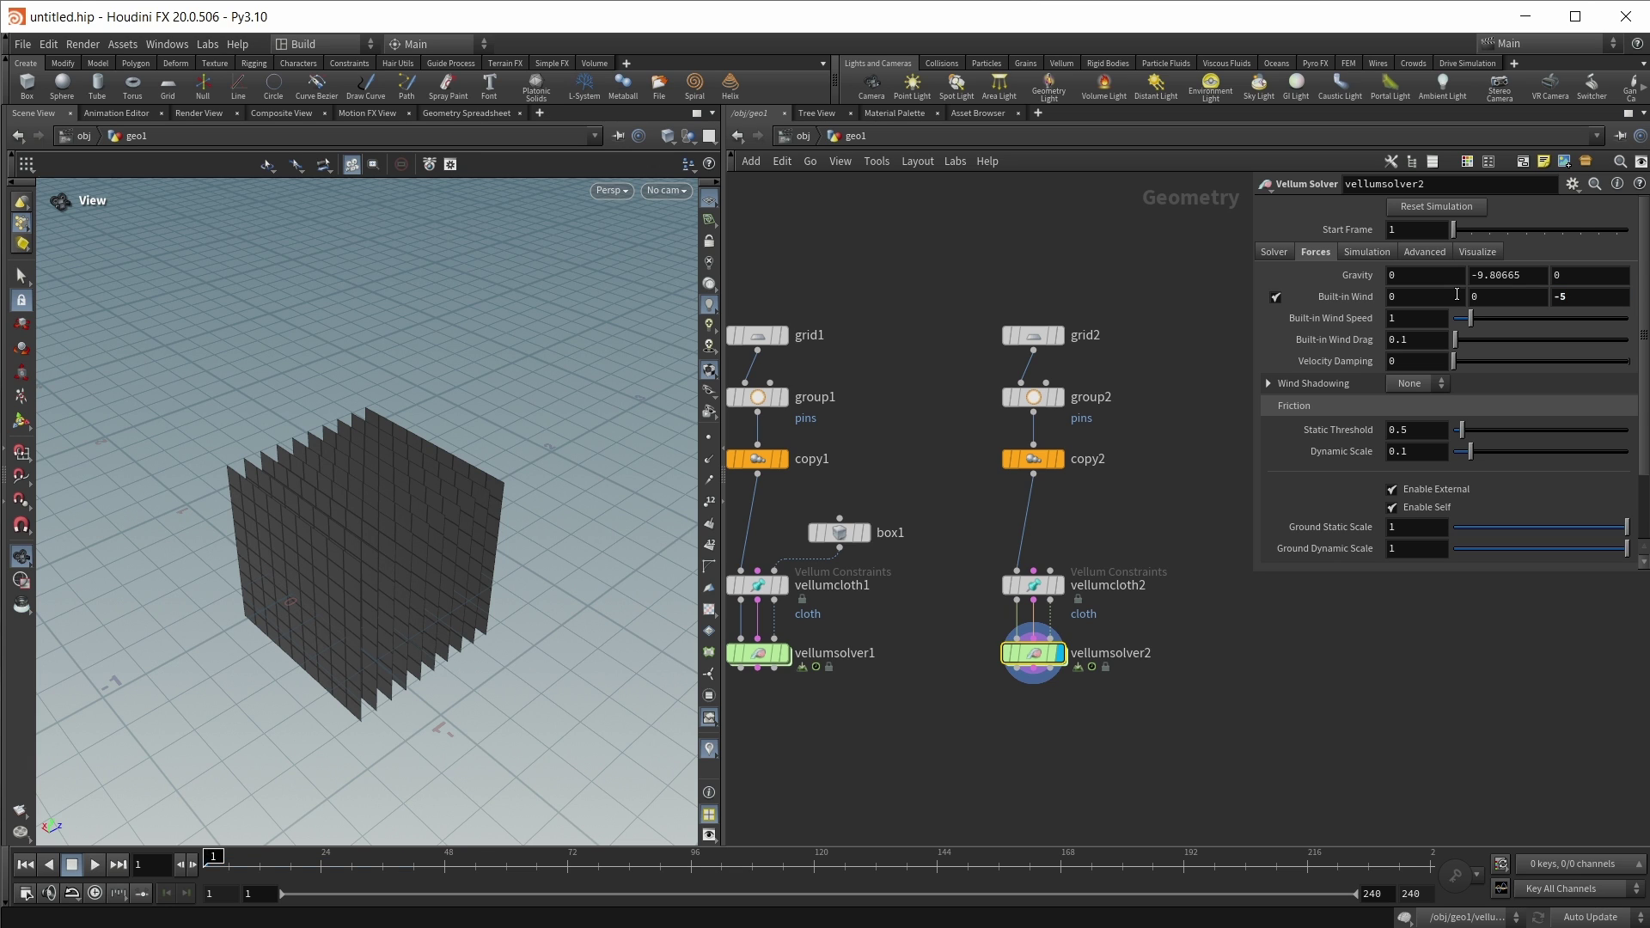
pyautogui.click(1409, 383)
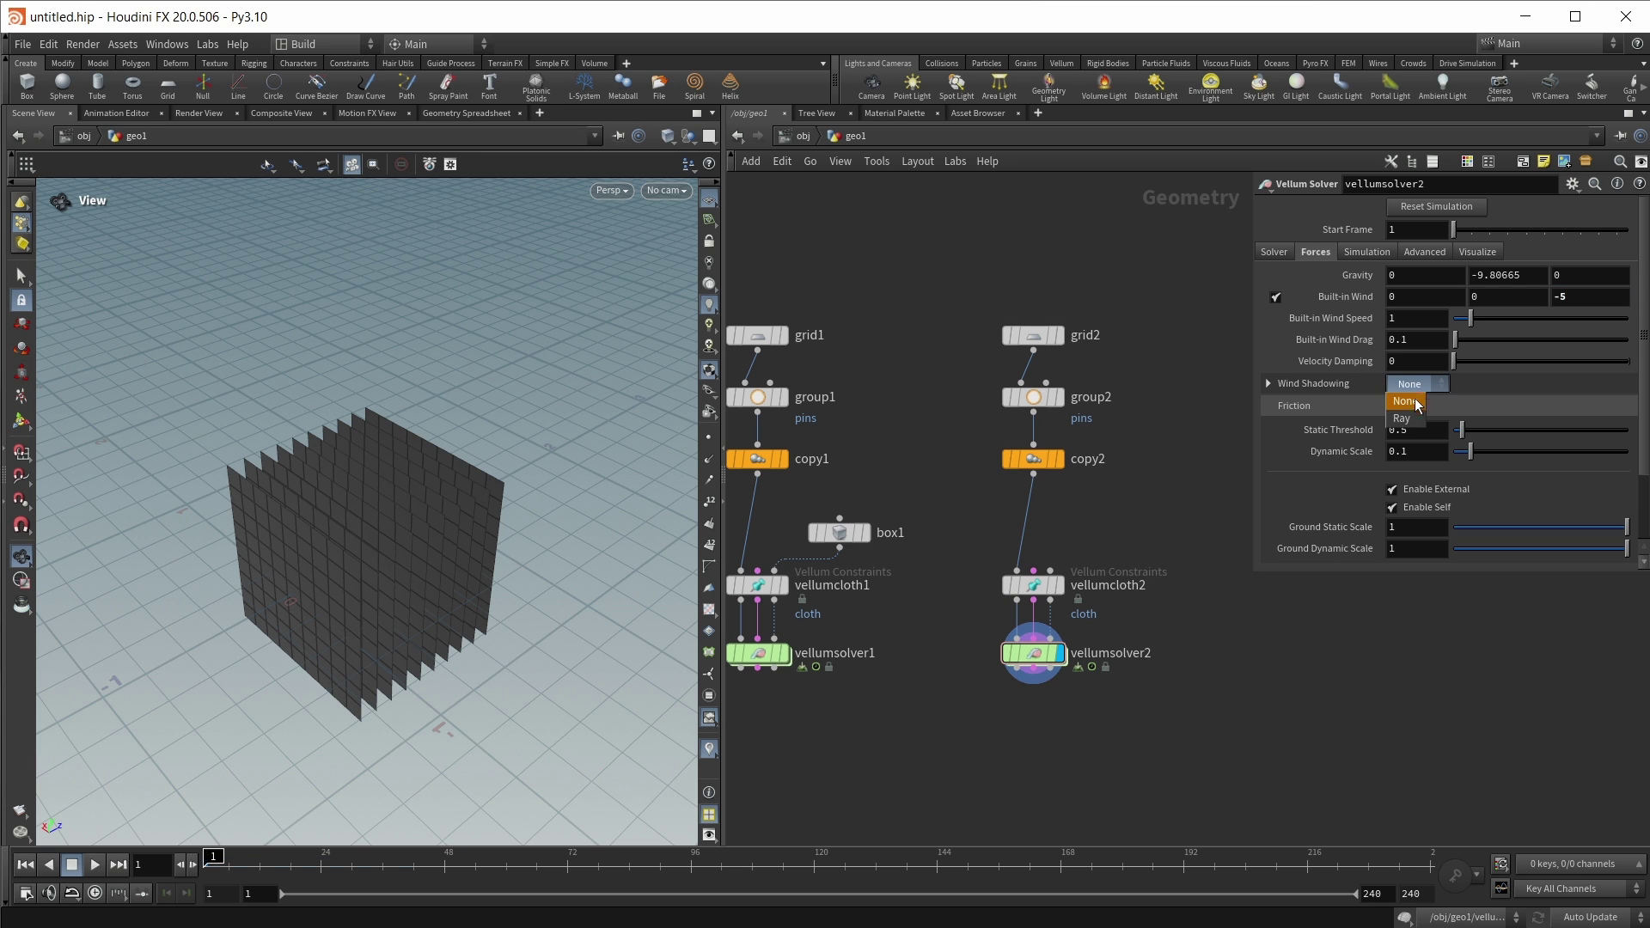
# Set vellumsolver2's wind shadowing to Ray with Self Shadow enabled, and play the sim.
pyautogui.click(1405, 402)
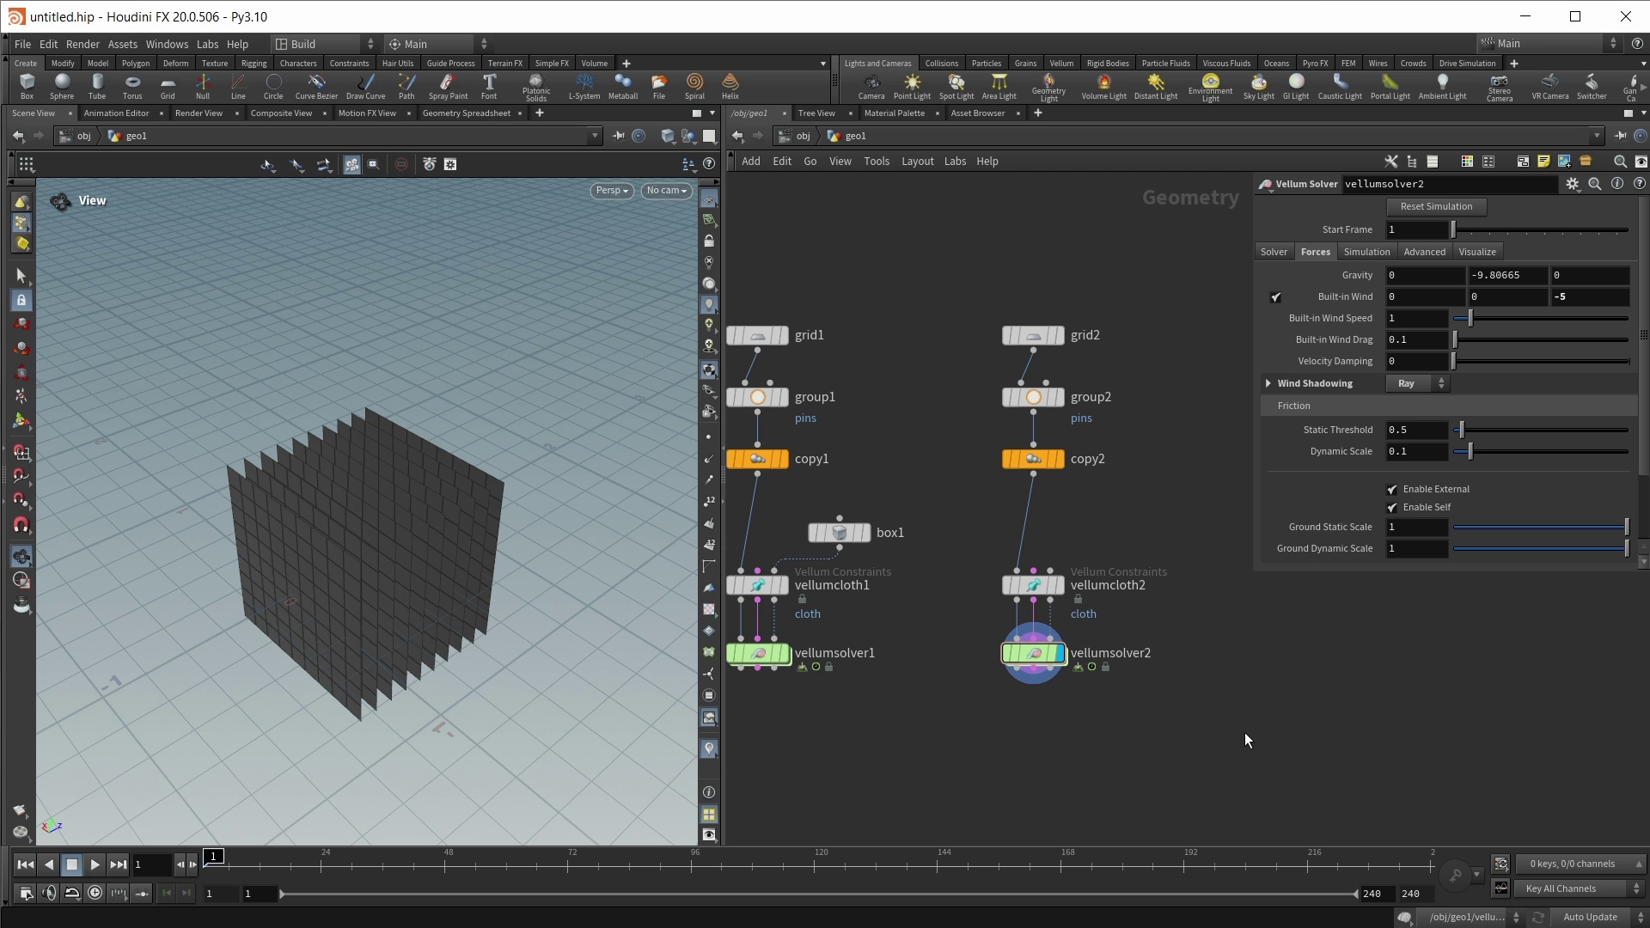
pyautogui.press('Up')
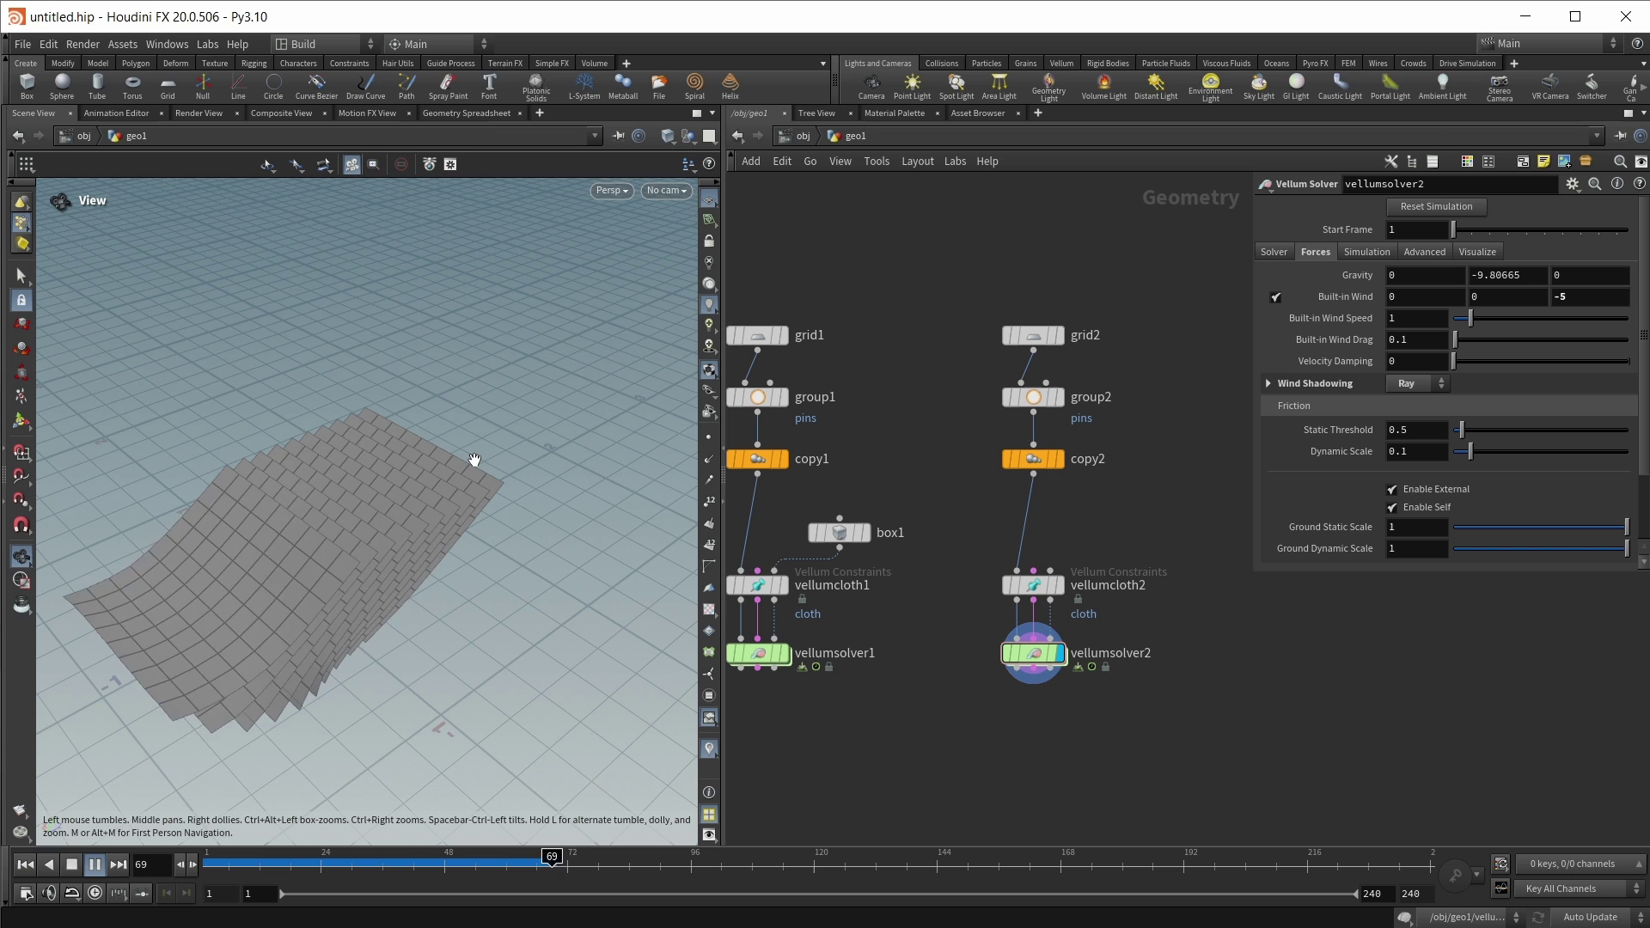
pyautogui.hotkey('ctrl', 'Up')
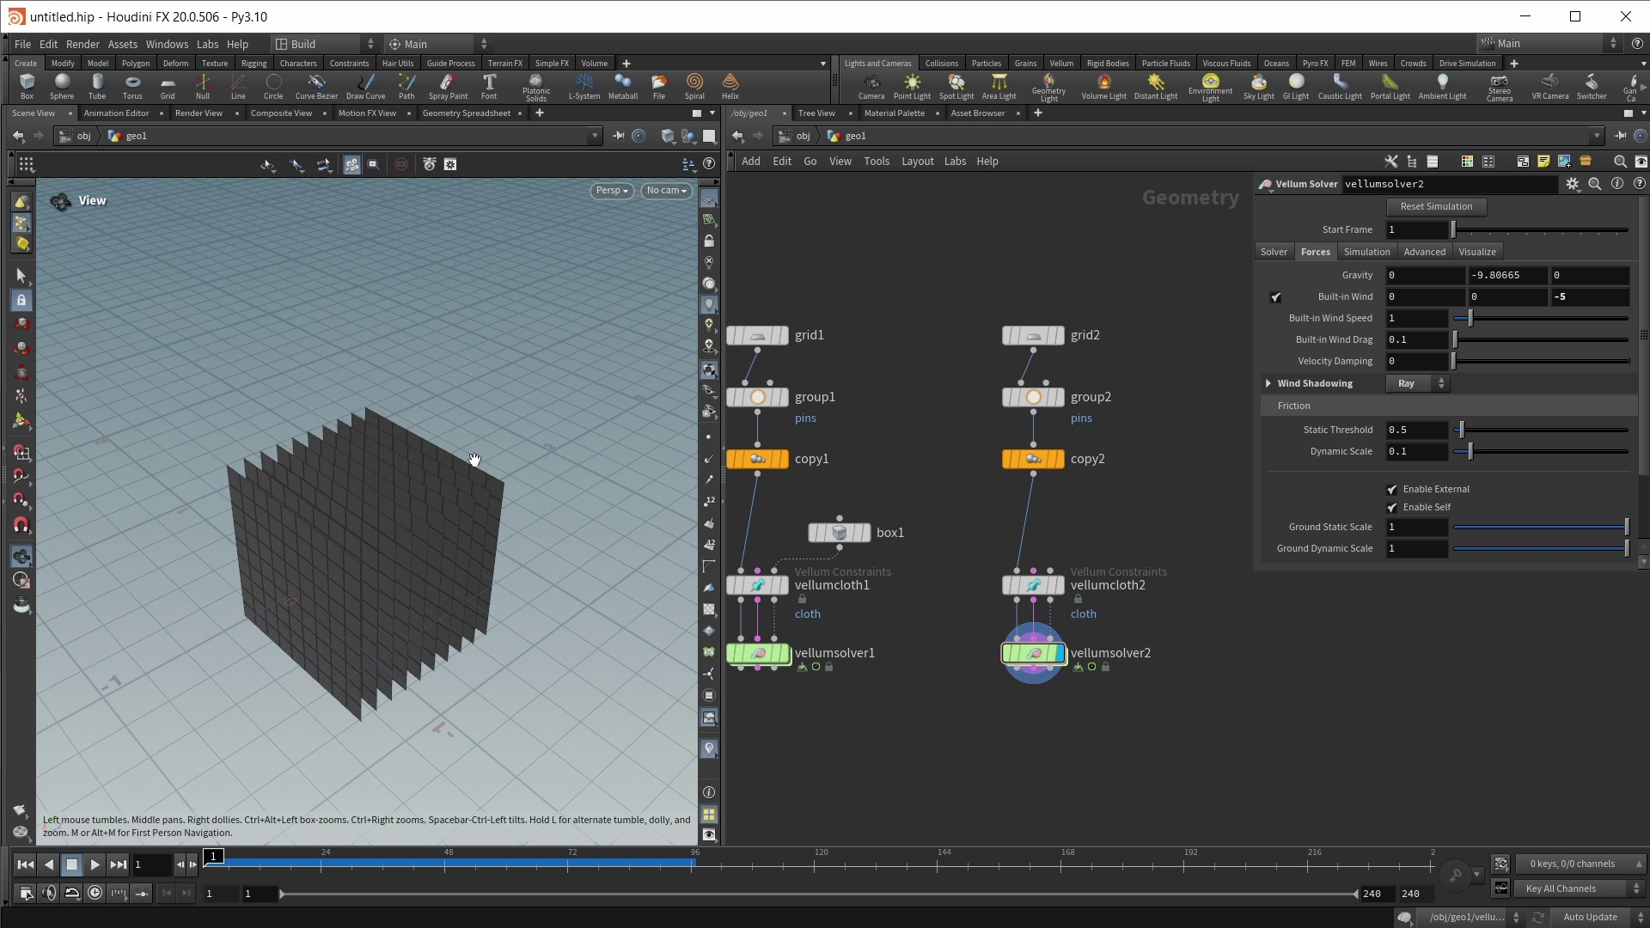
pyautogui.click(1268, 383)
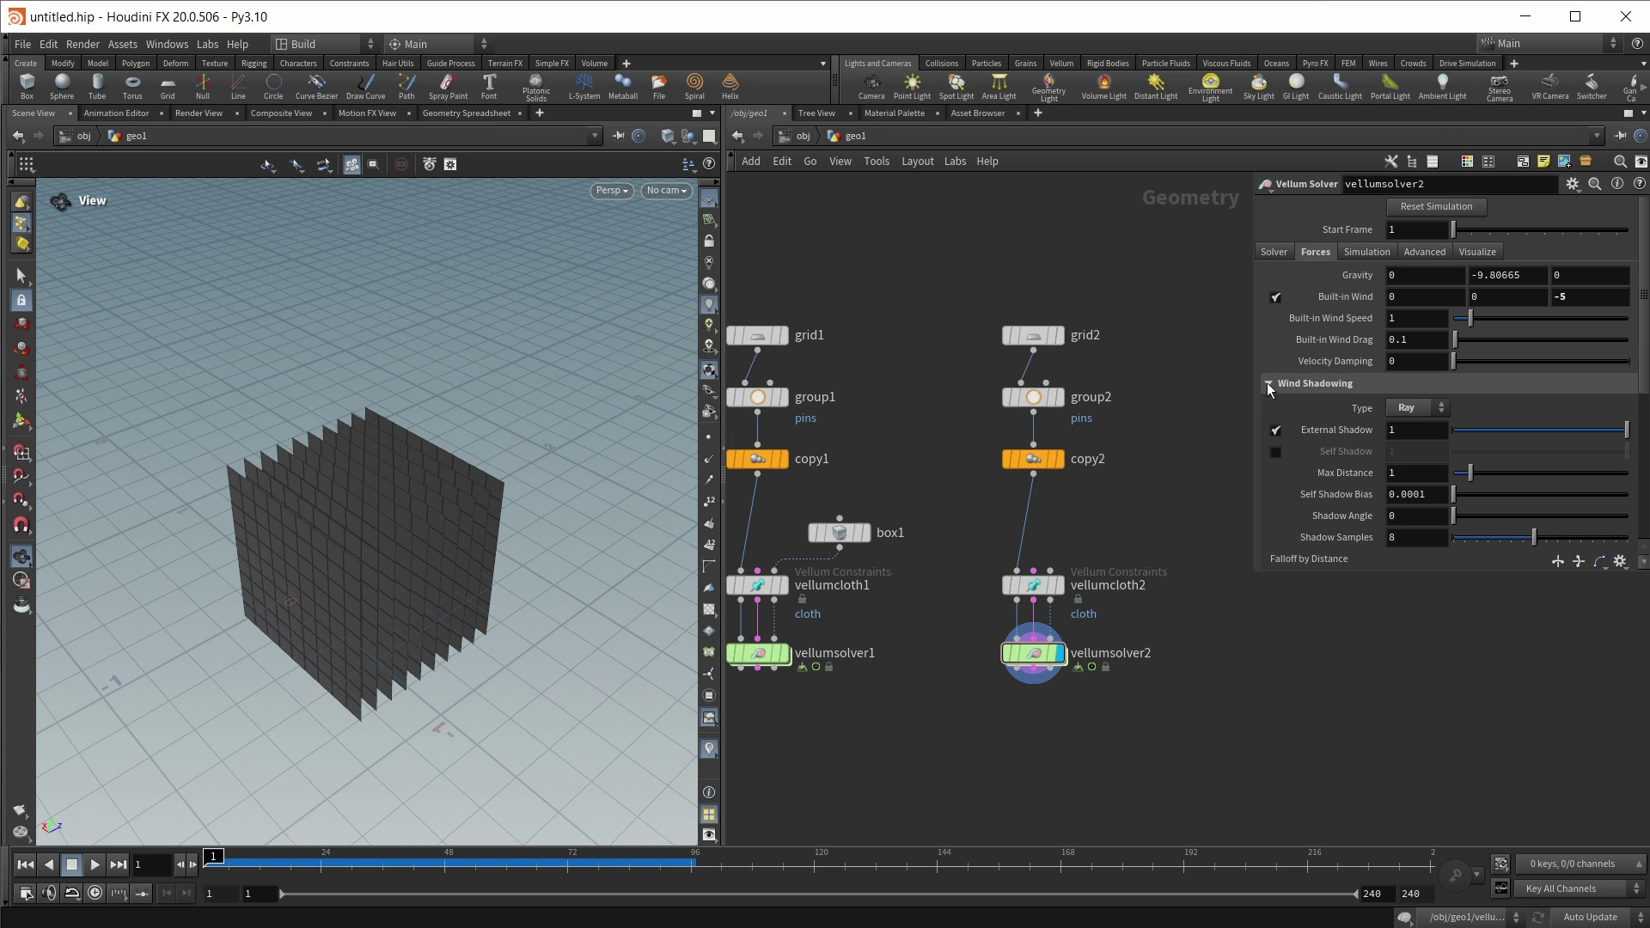
pyautogui.click(1275, 452)
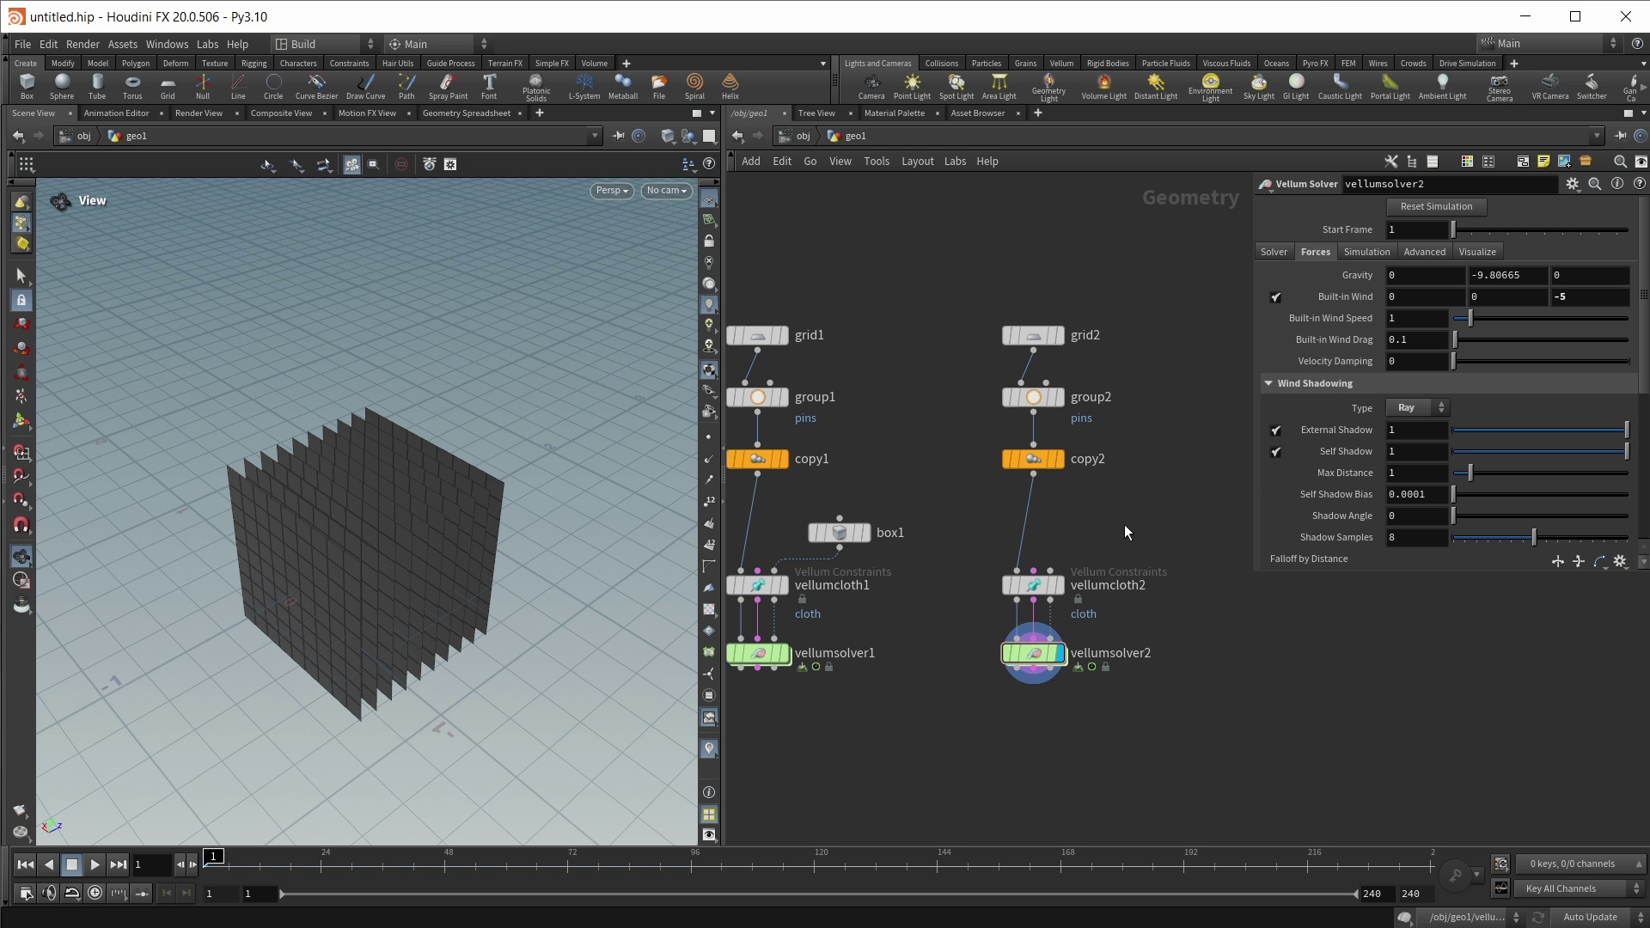
pyautogui.press('Up')
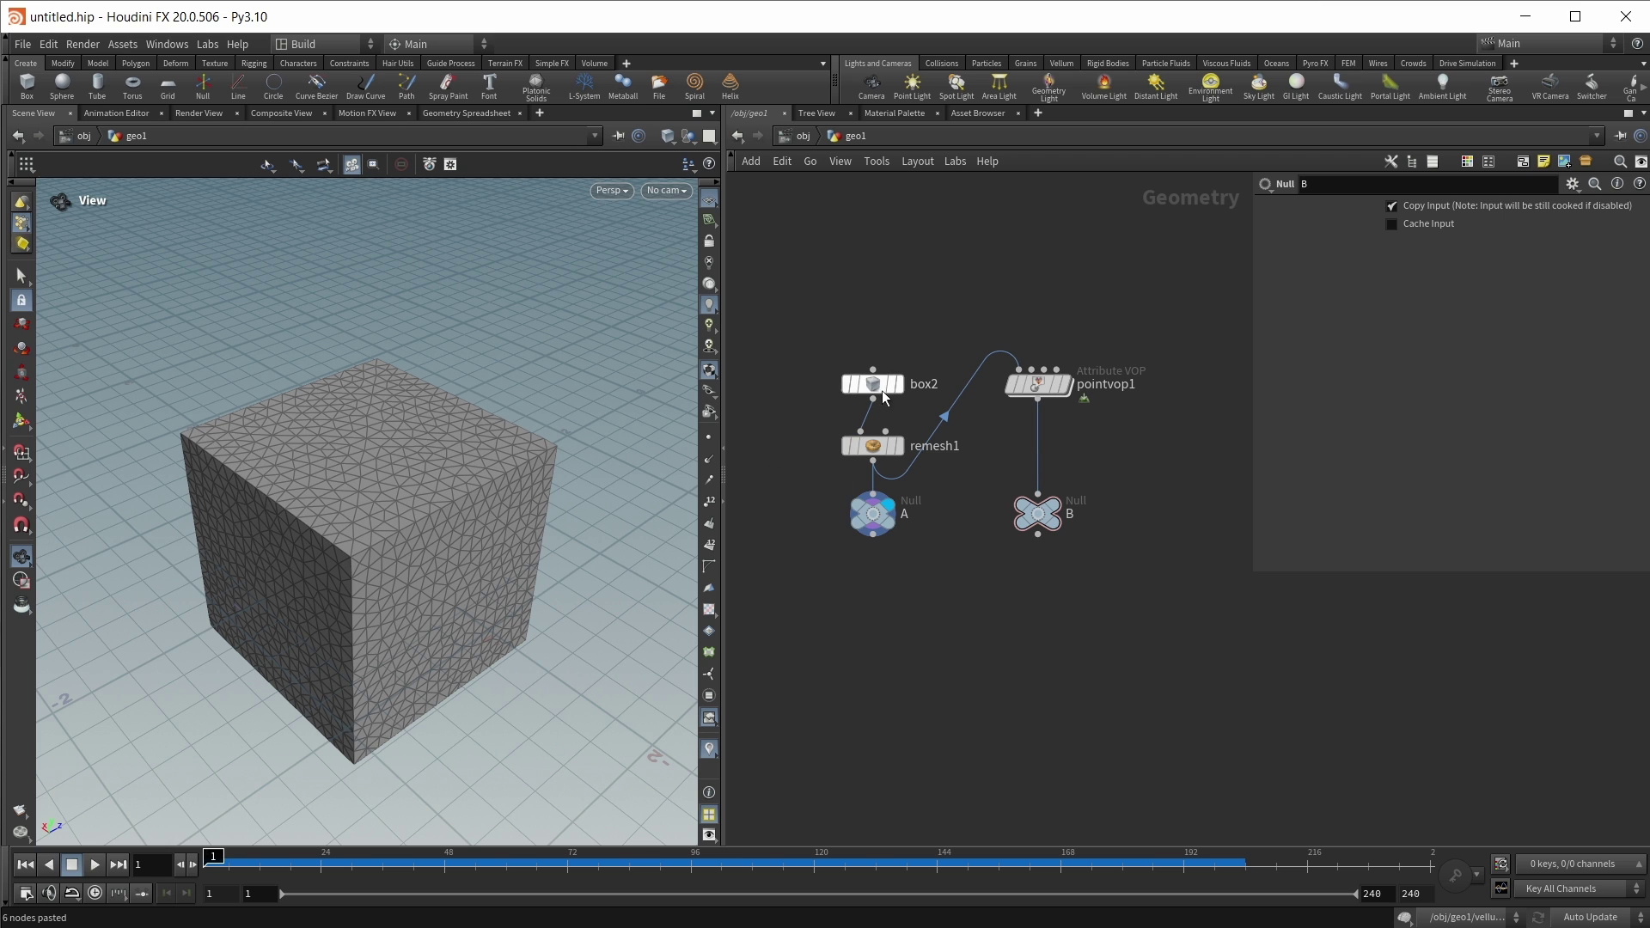
# Step display flags through box2, remesh1 and null A to view the remeshed cube.
pyautogui.moveTo(882, 390)
pyautogui.click(906, 350)
pyautogui.moveTo(888, 447)
pyautogui.click(906, 412)
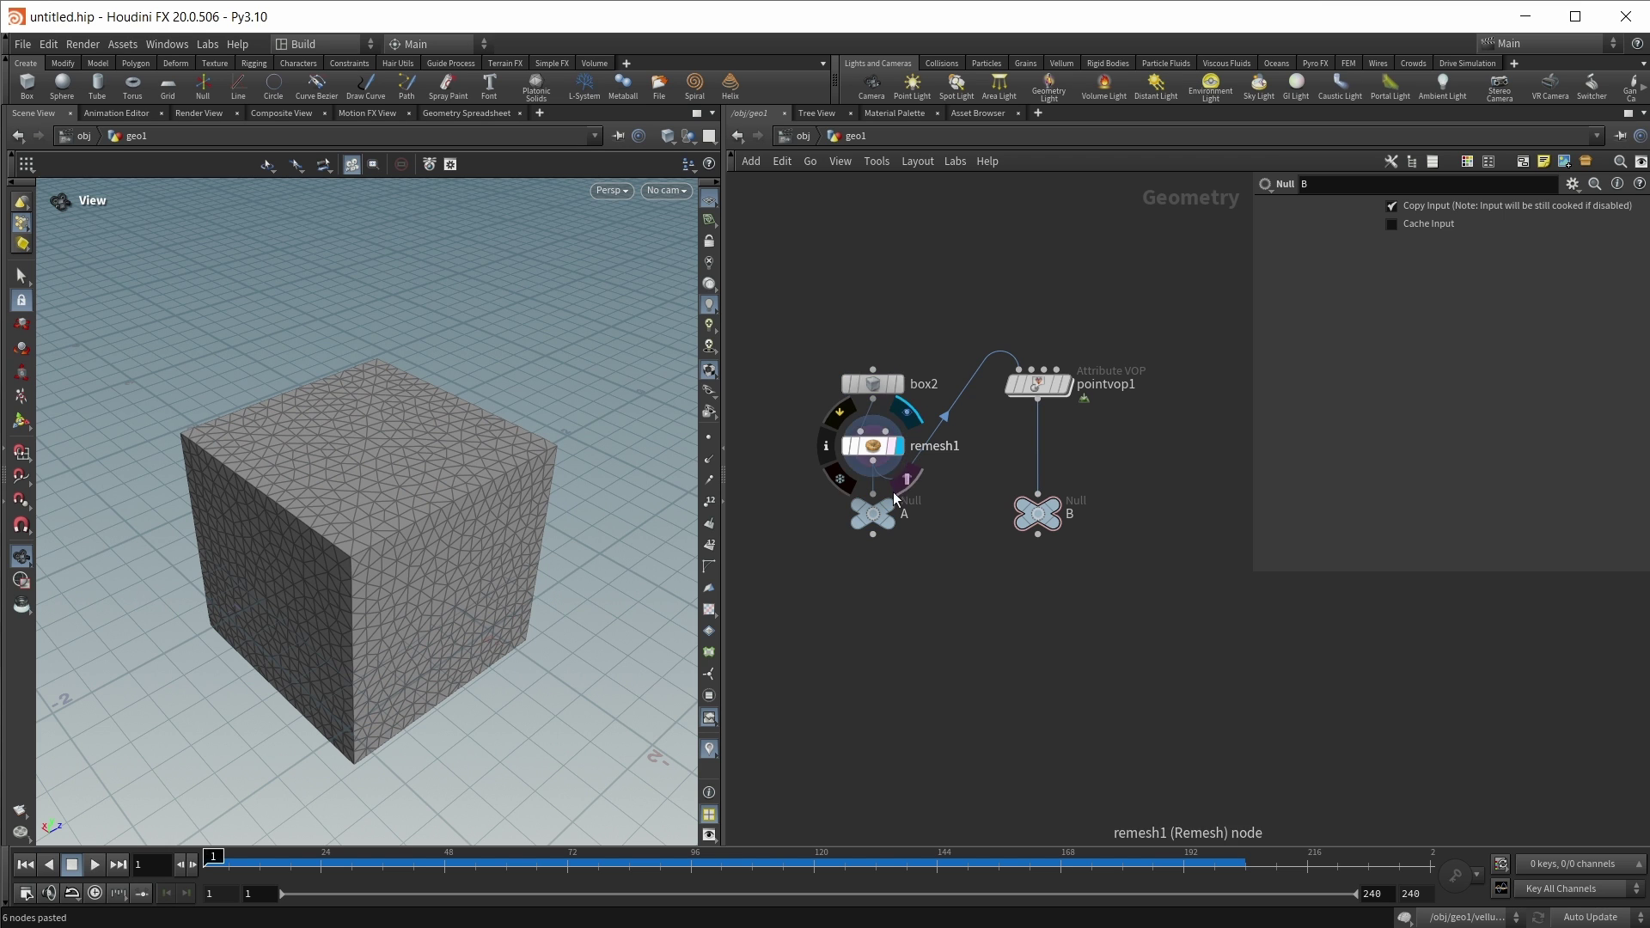
pyautogui.click(906, 479)
pyautogui.click(894, 515)
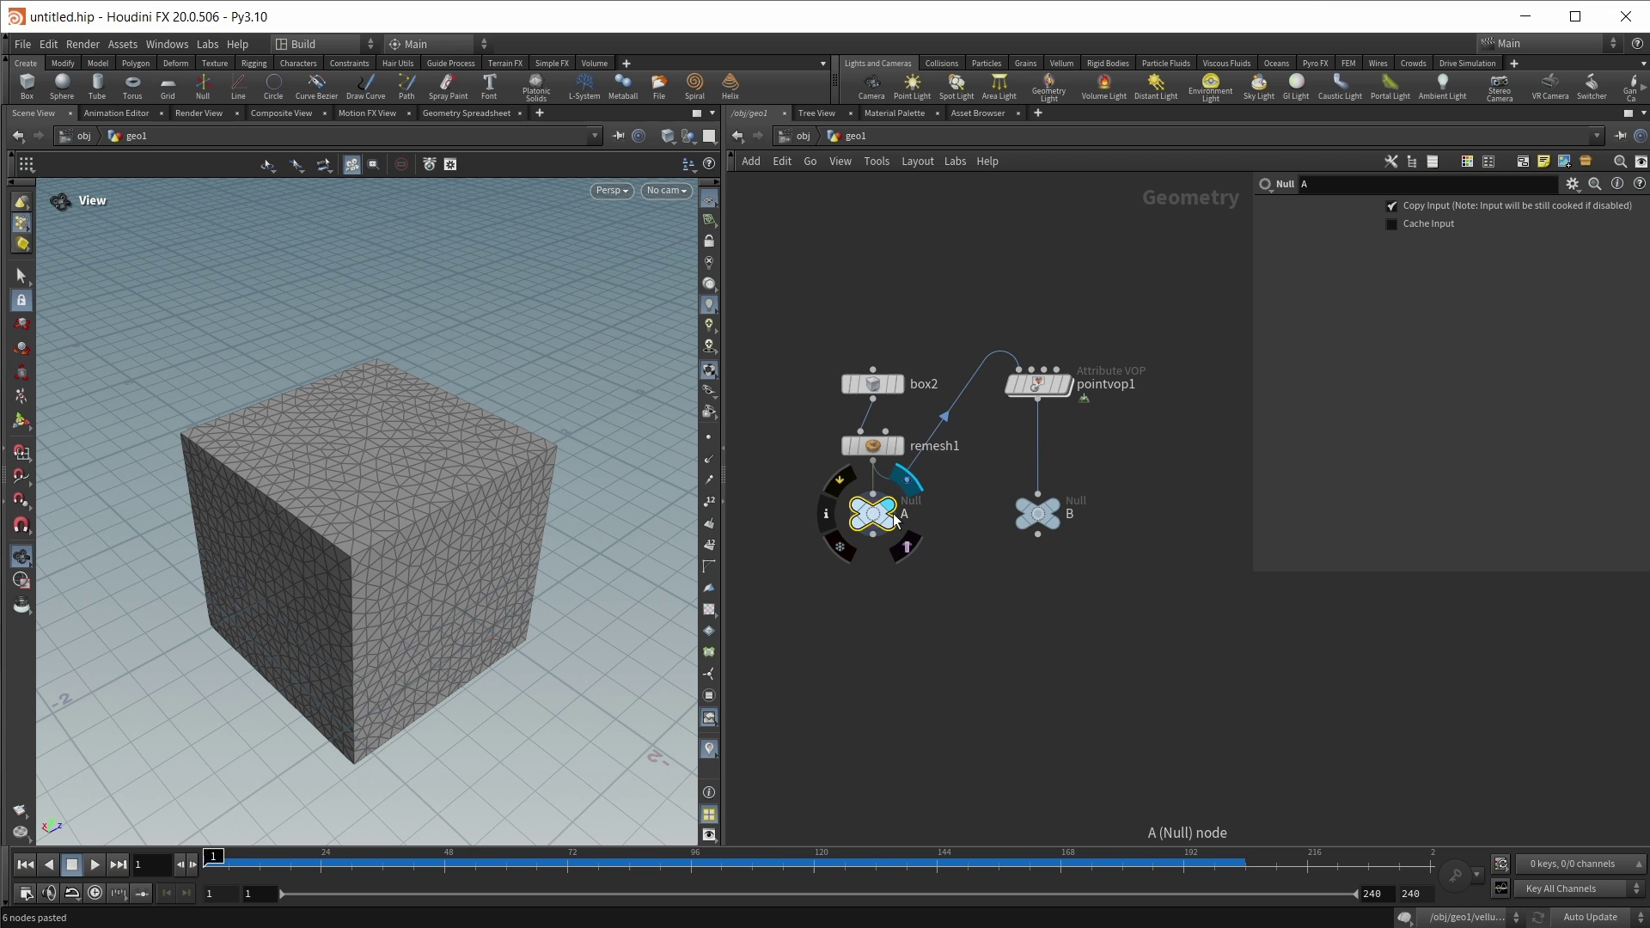
# Display pointvop1's spherical result and inspect its normalize VEX network inside.
pyautogui.moveTo(1066, 395)
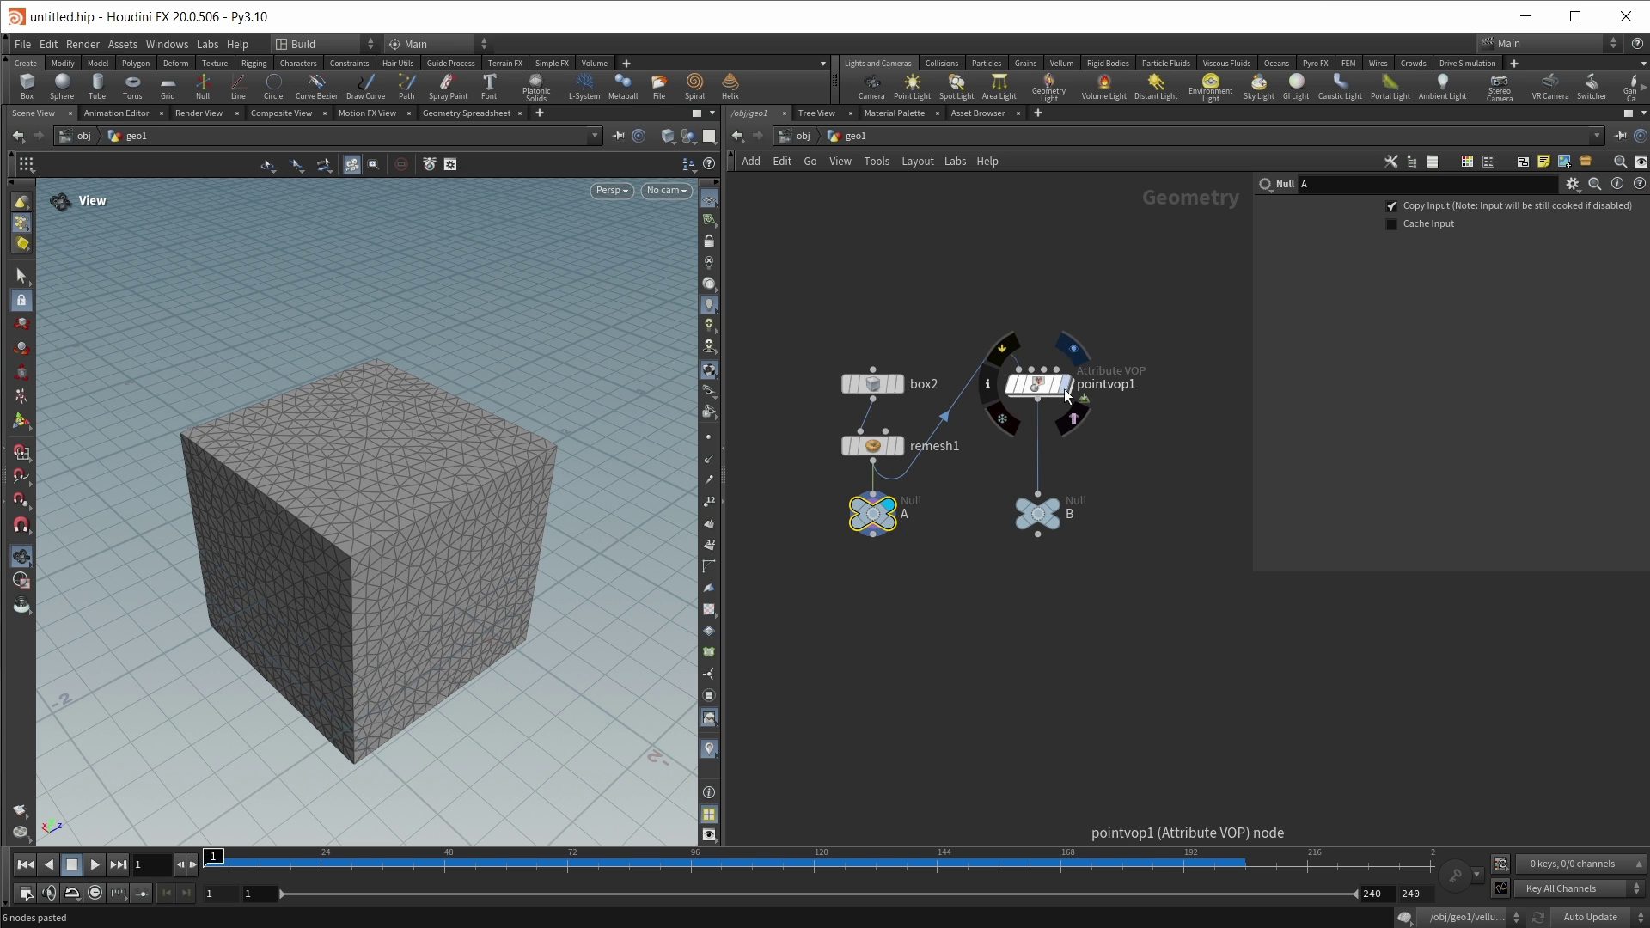
pyautogui.click(1072, 349)
pyautogui.doubleClick(1042, 385)
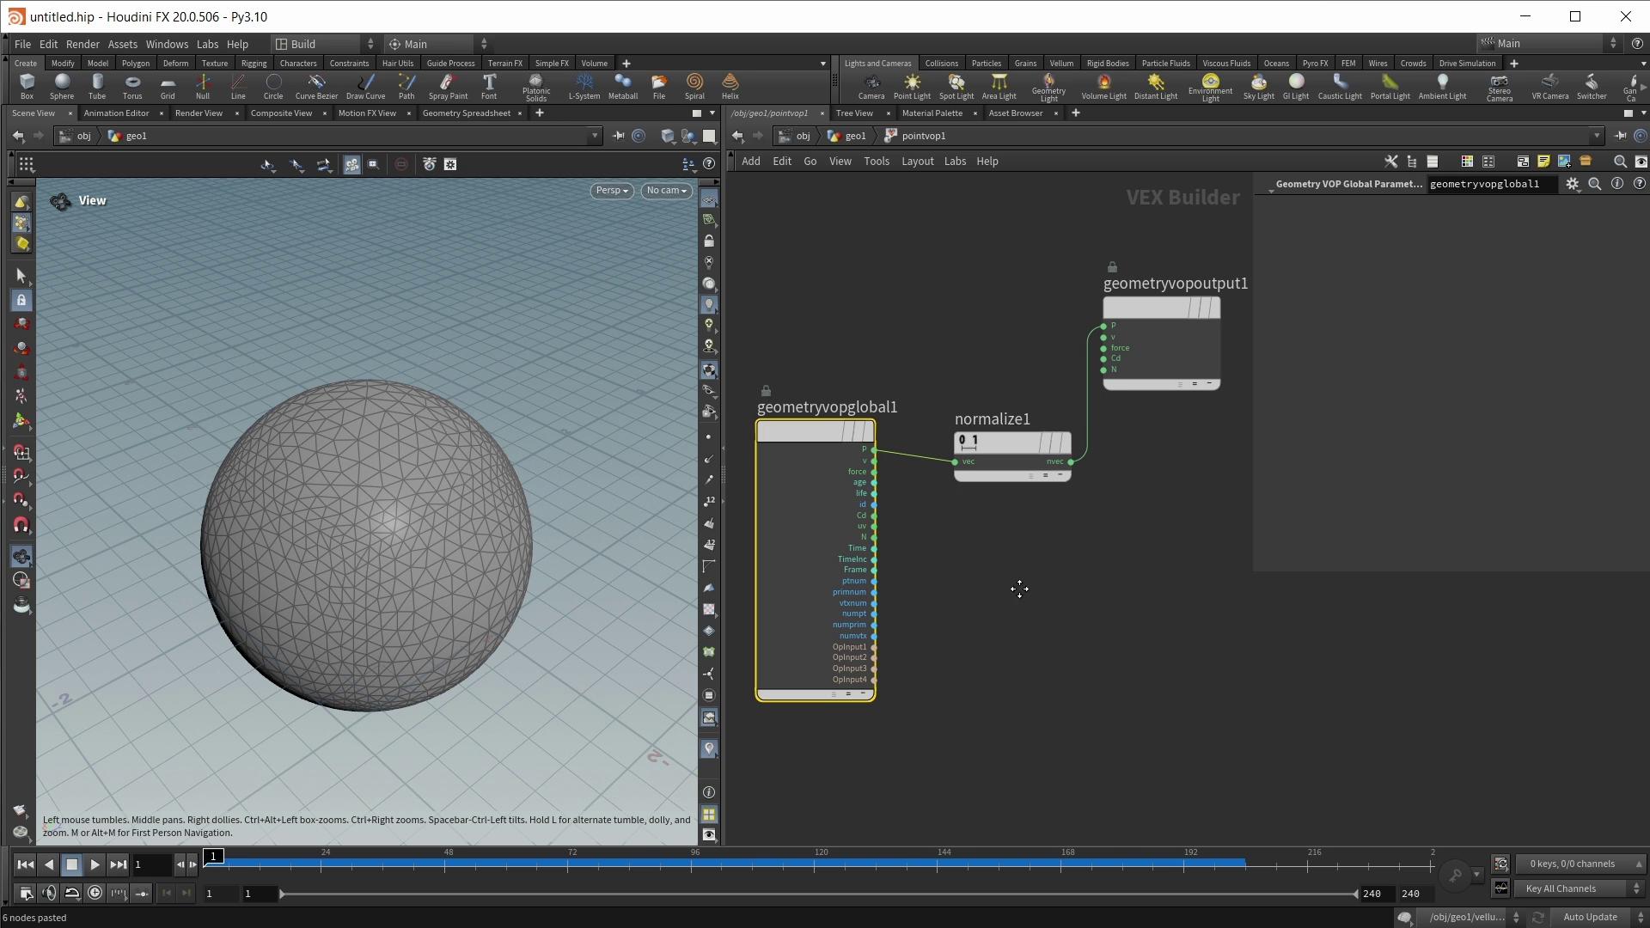
pyautogui.click(852, 136)
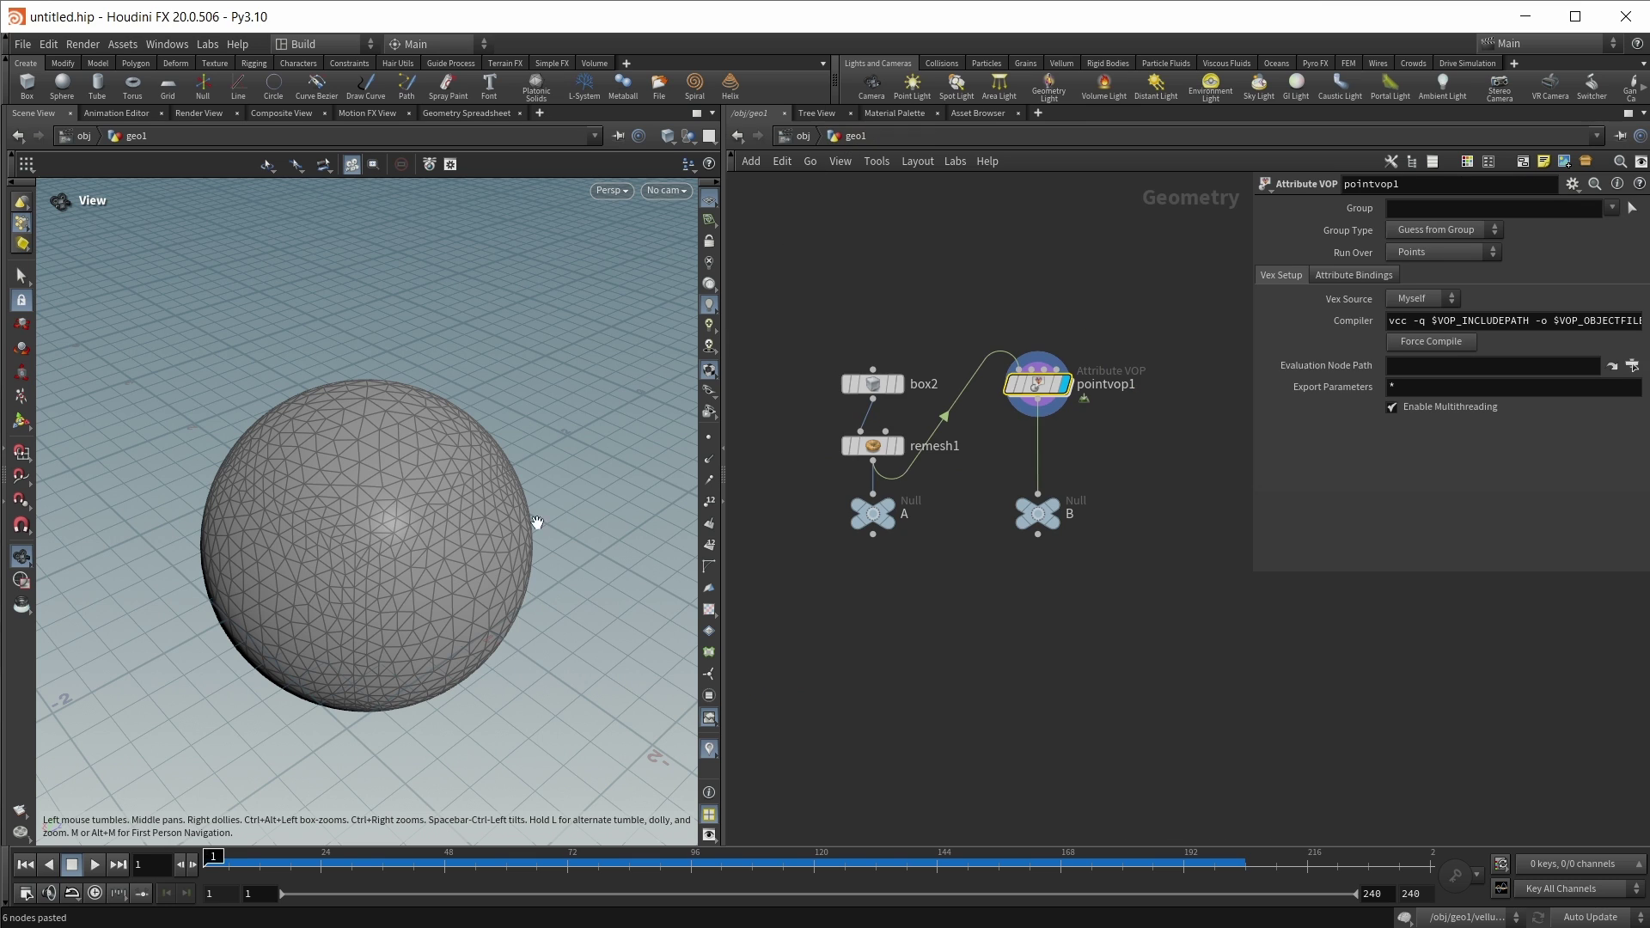
pyautogui.moveTo(1033, 553)
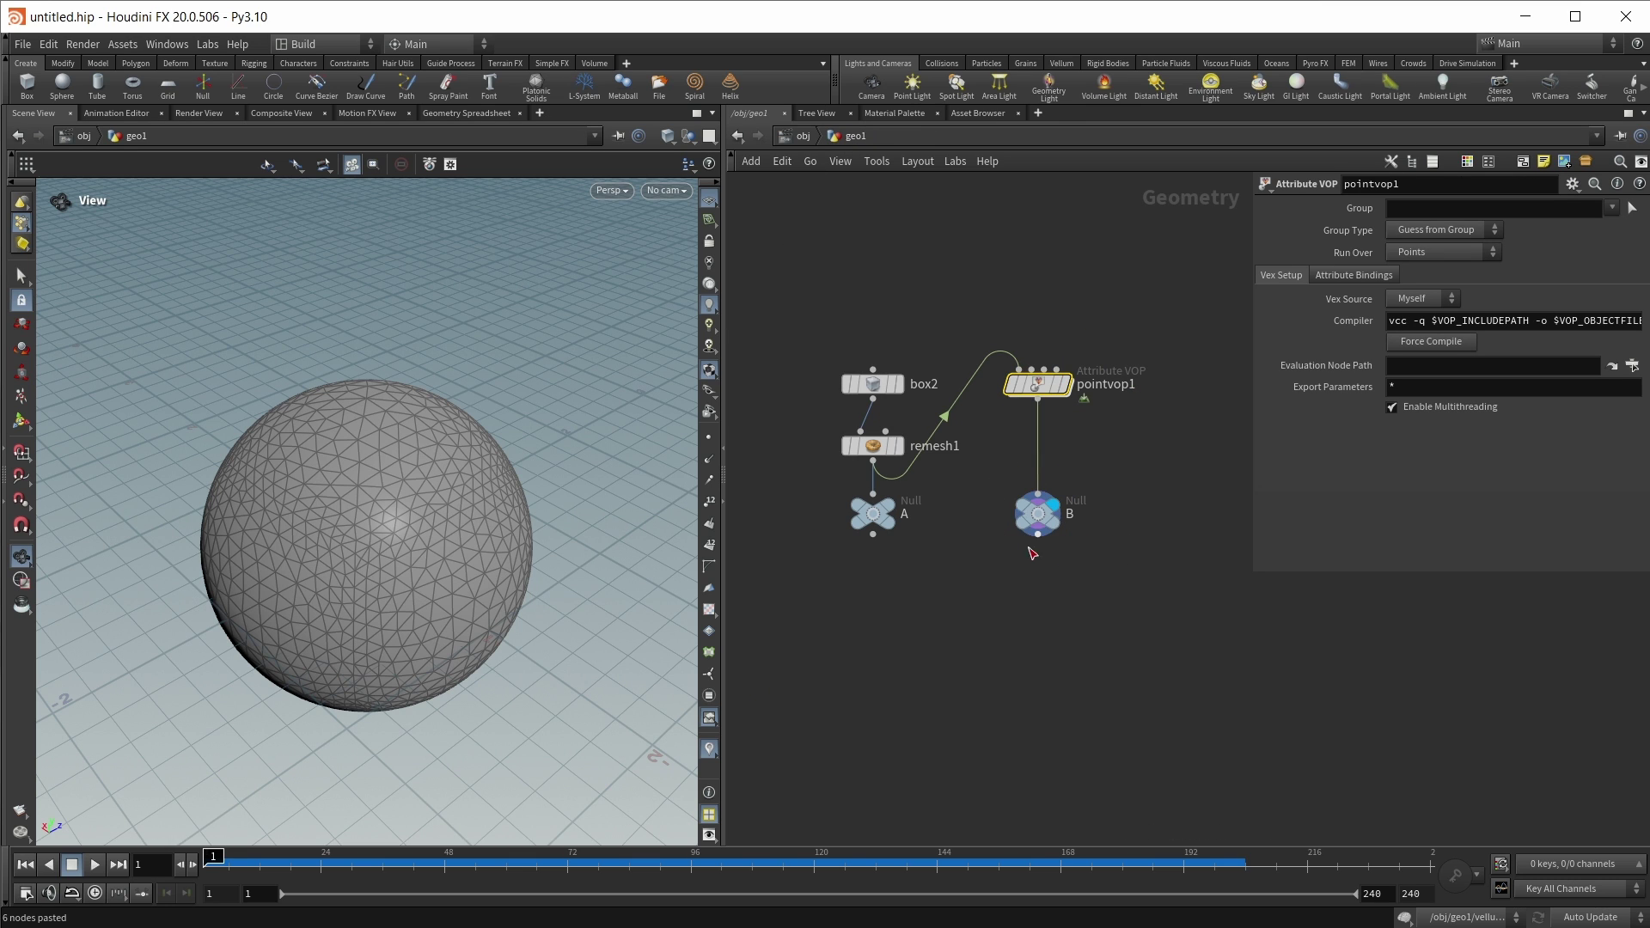
# Add vellumcloth3 under null A, display it, and set its bend stiffness multiplier to 1.
pyautogui.click(983, 640)
pyautogui.press('Tab')
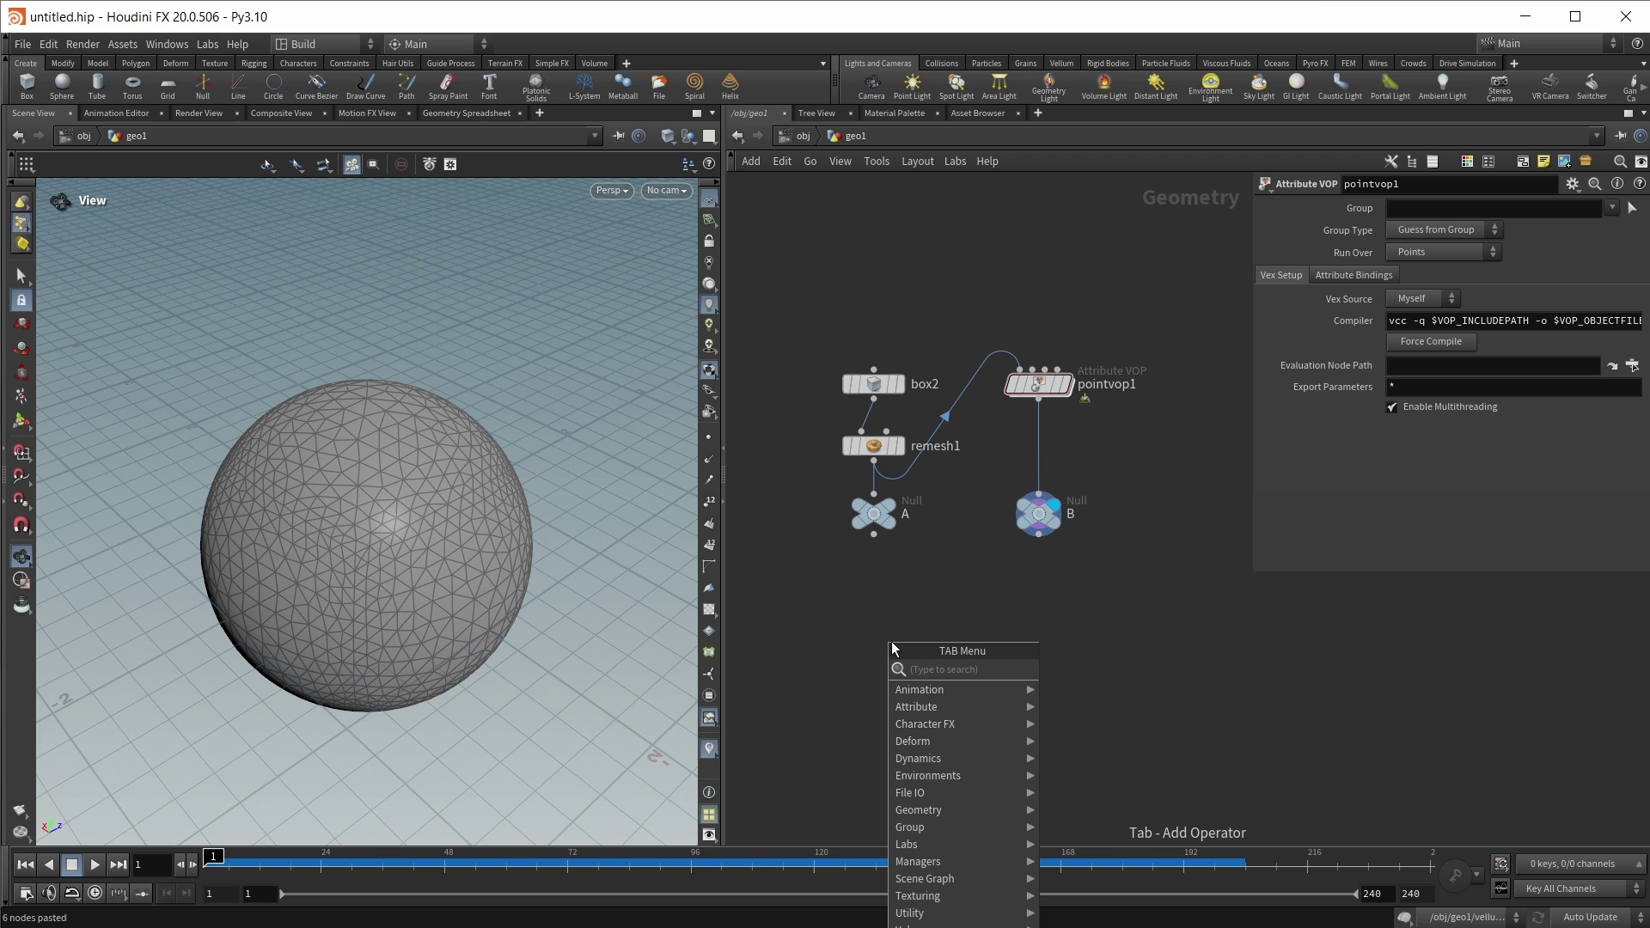
pyautogui.write('vell')
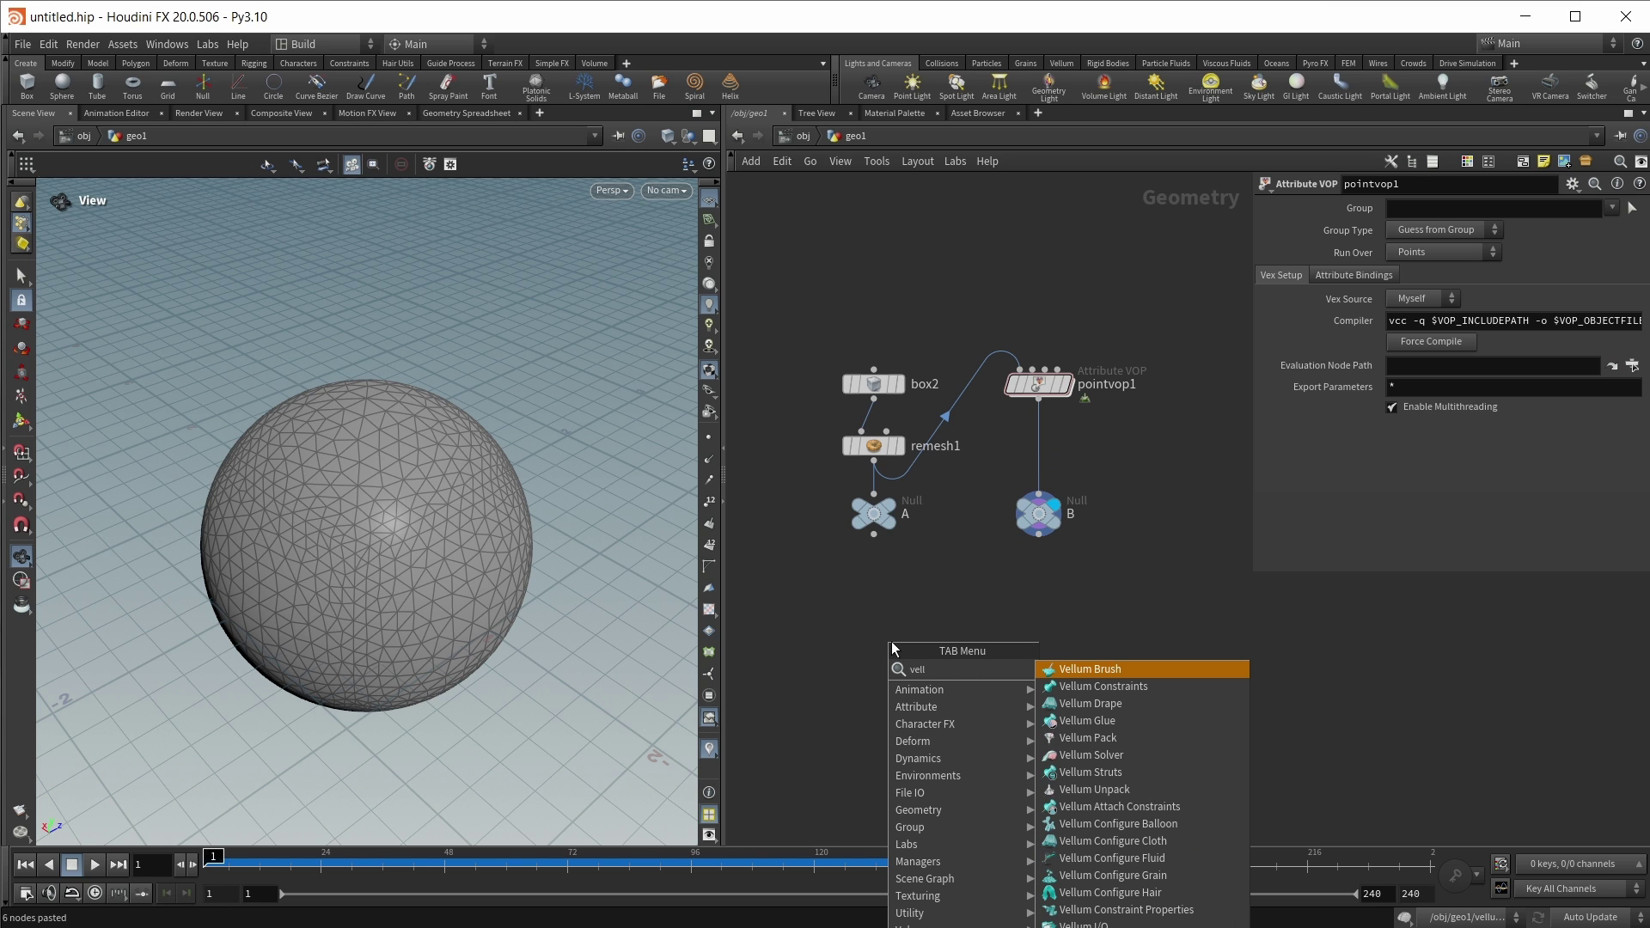
pyautogui.write('um cl')
pyautogui.press('Return')
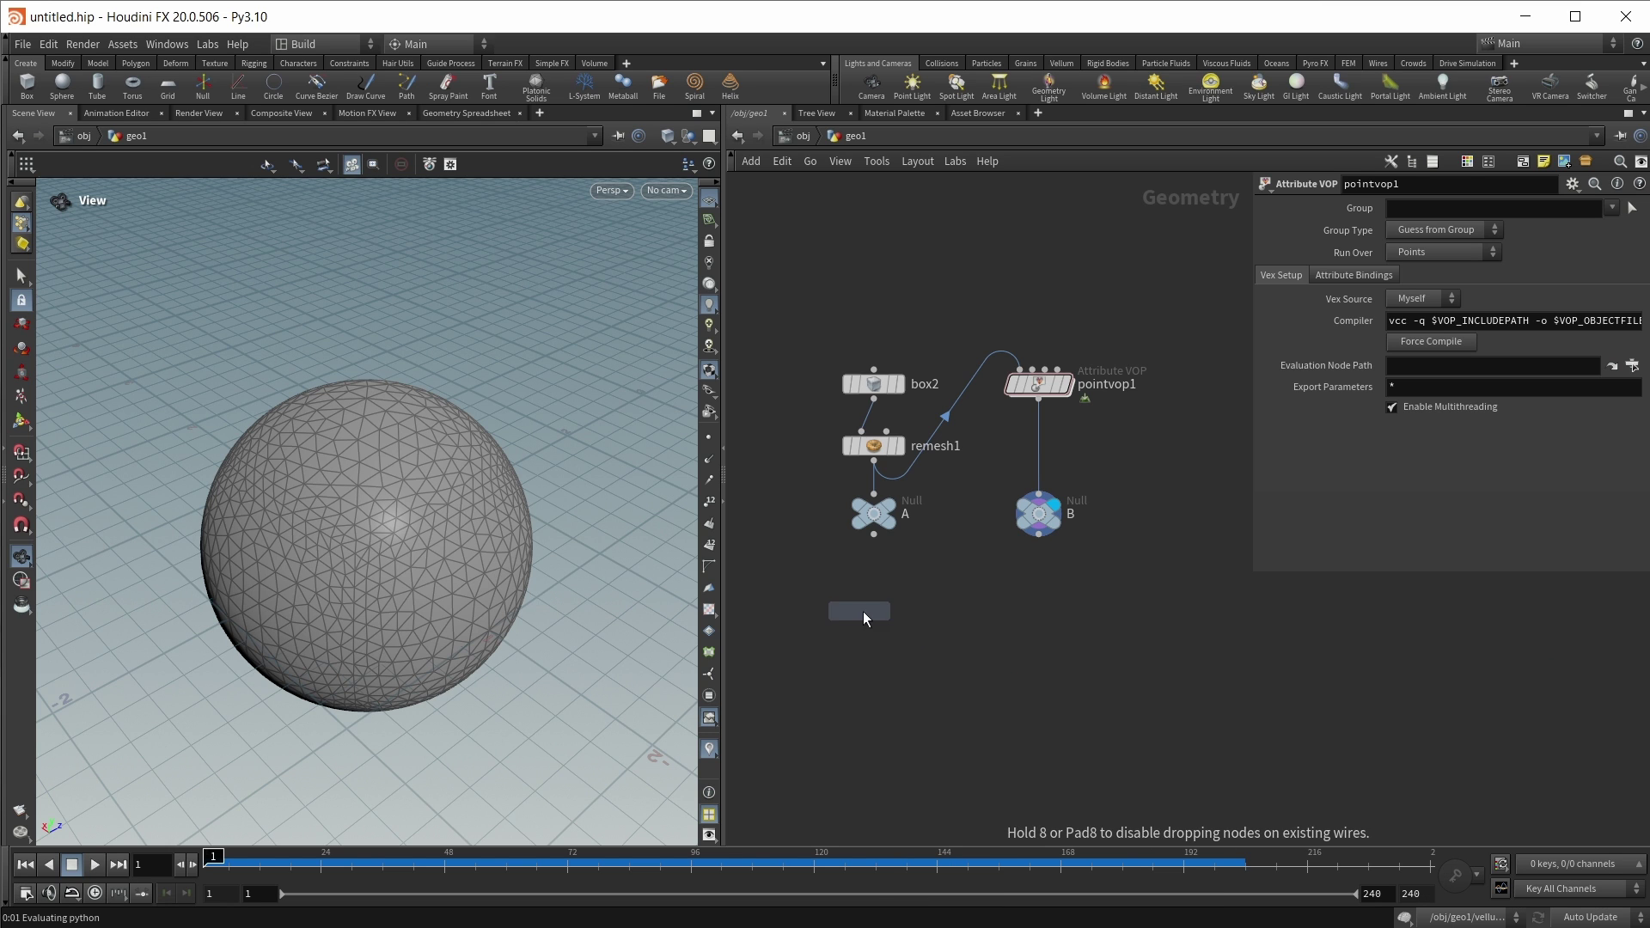
pyautogui.click(869, 611)
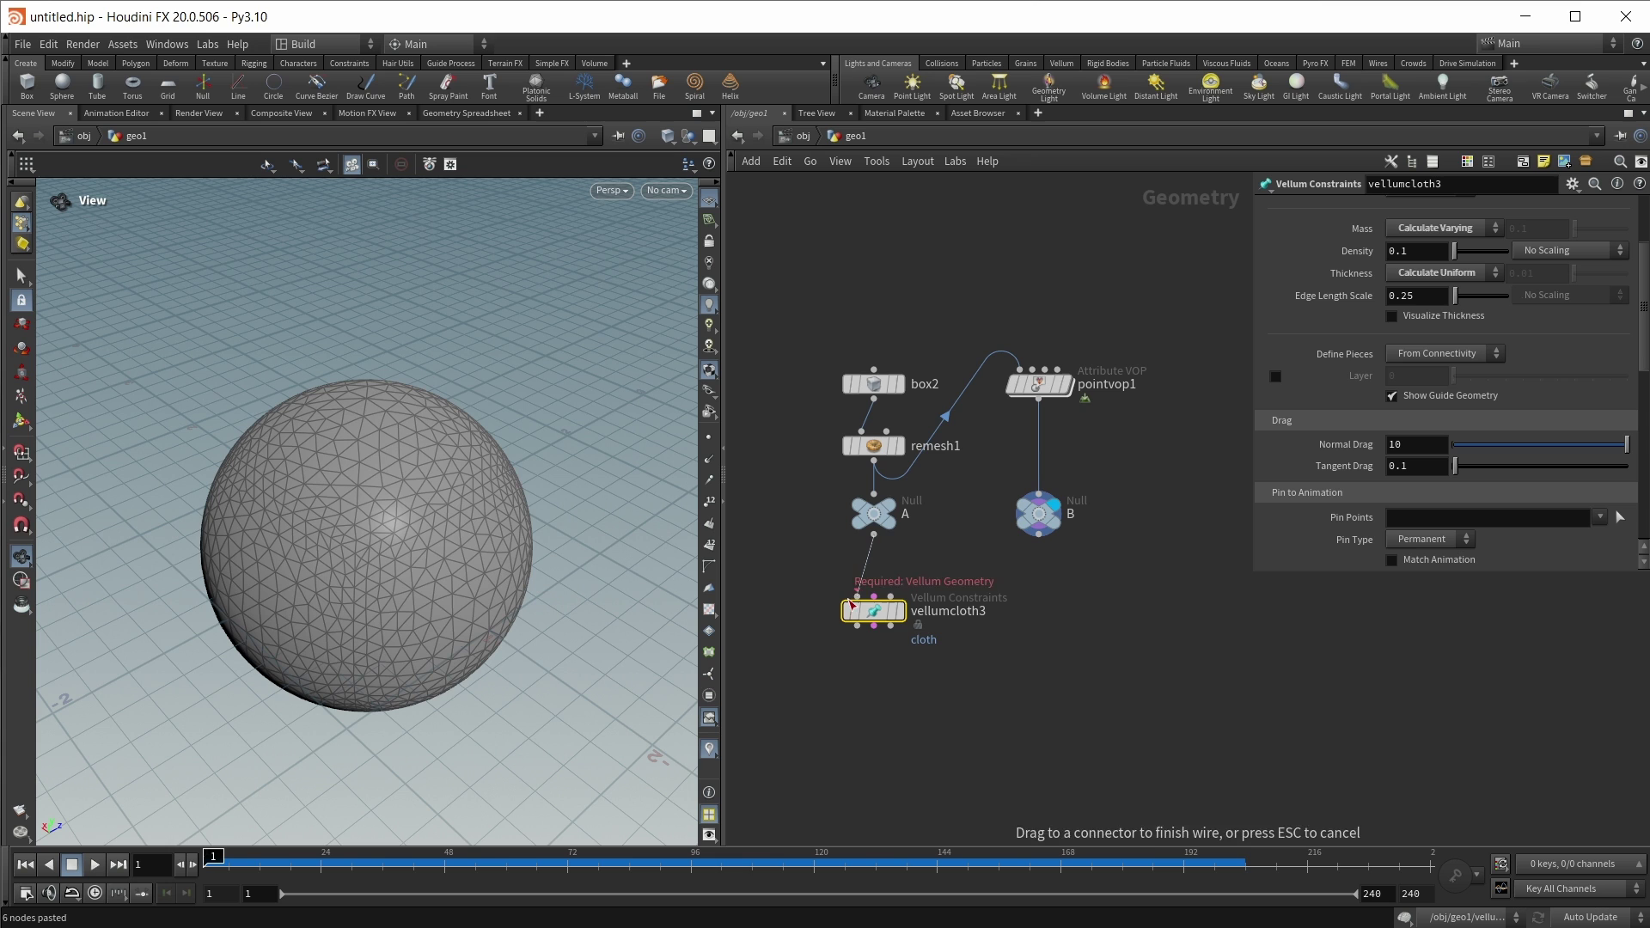
pyautogui.click(898, 612)
pyautogui.moveTo(879, 616); pyautogui.dragTo(878, 605)
pyautogui.scroll(-10, 1461, 430)
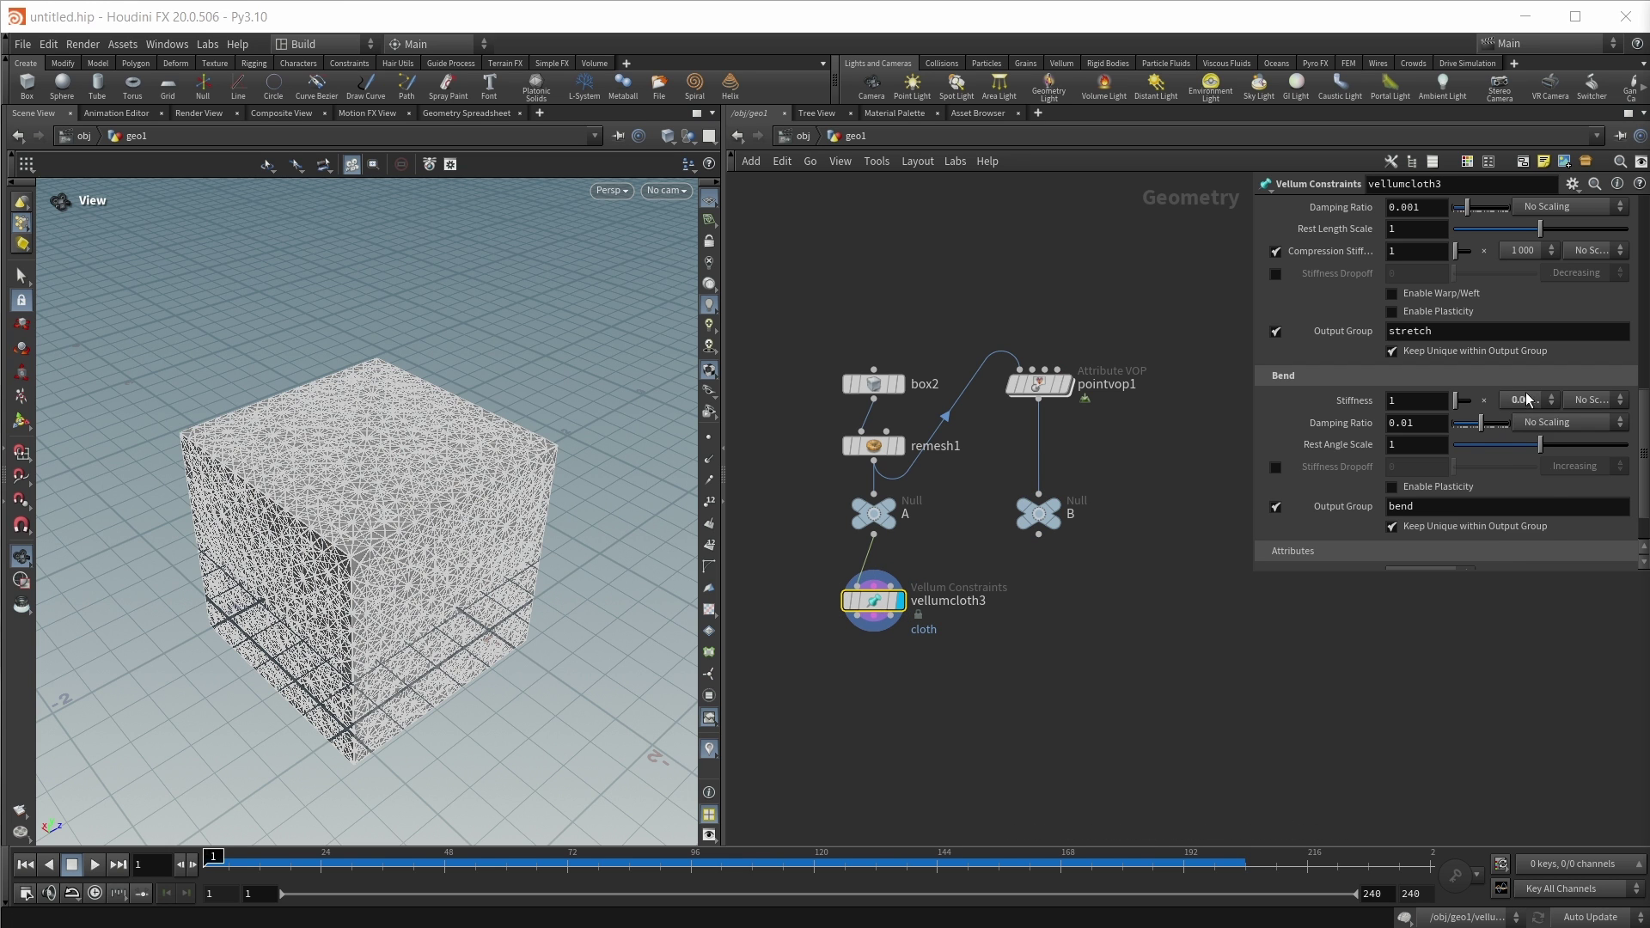
pyautogui.click(1525, 399)
pyautogui.click(1538, 588)
# Add vellumsolver3 with a ground plane at Y -1.1 and enter its forces network.
pyautogui.press('Tab')
pyautogui.write('vel')
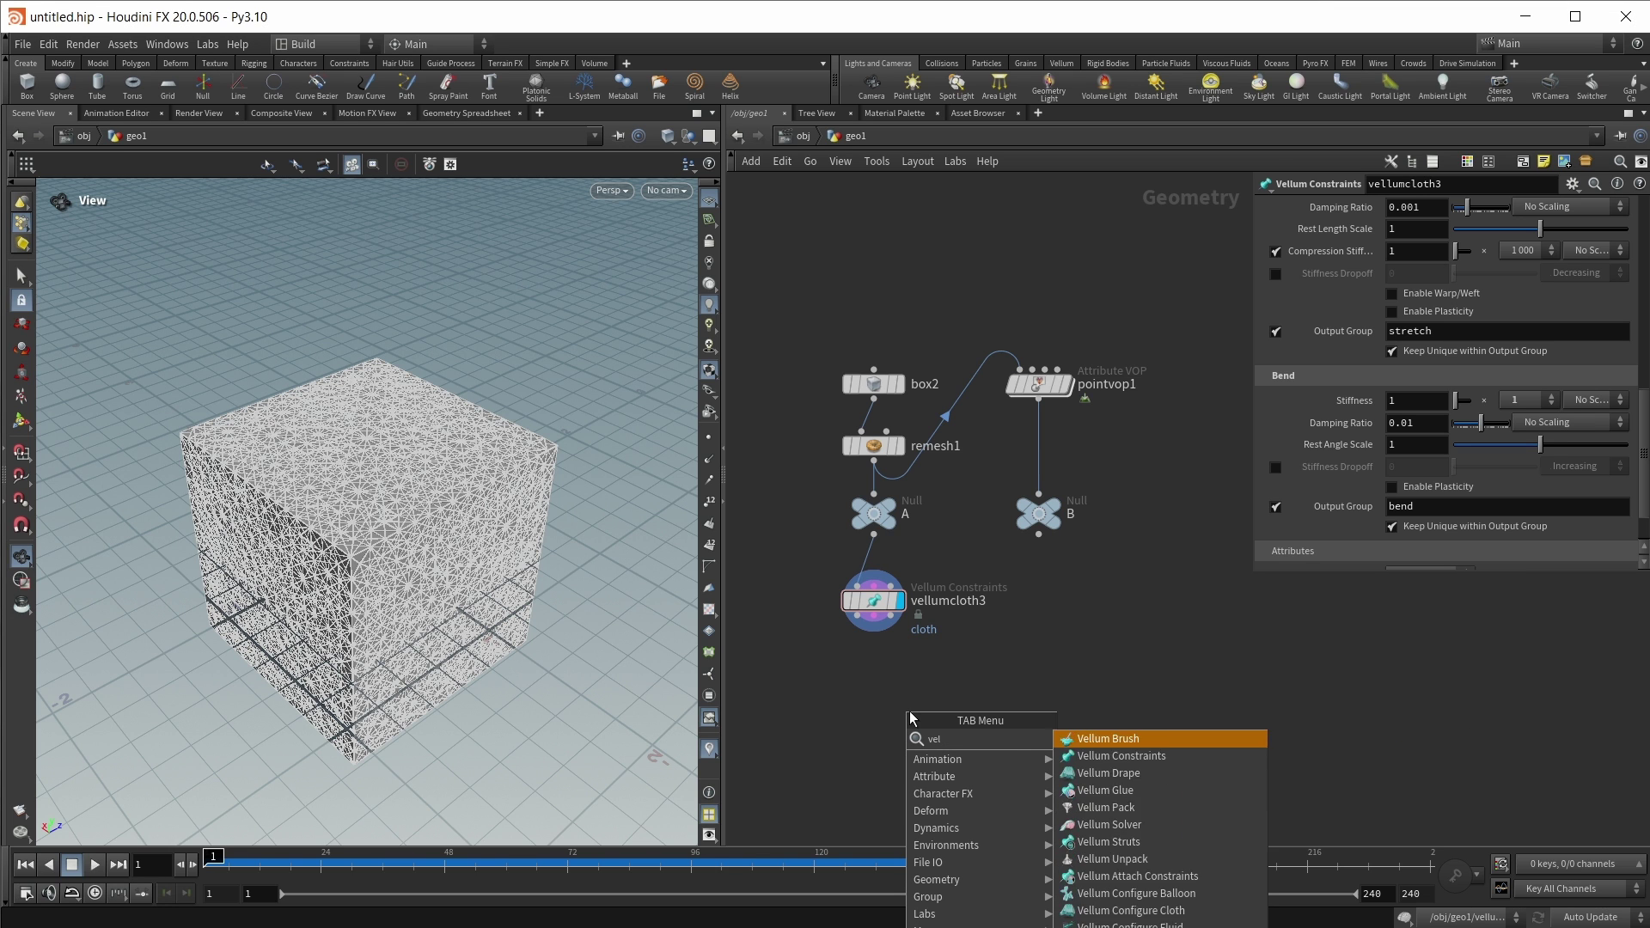
pyautogui.write('lum so')
pyautogui.press('Return')
pyautogui.click(875, 669)
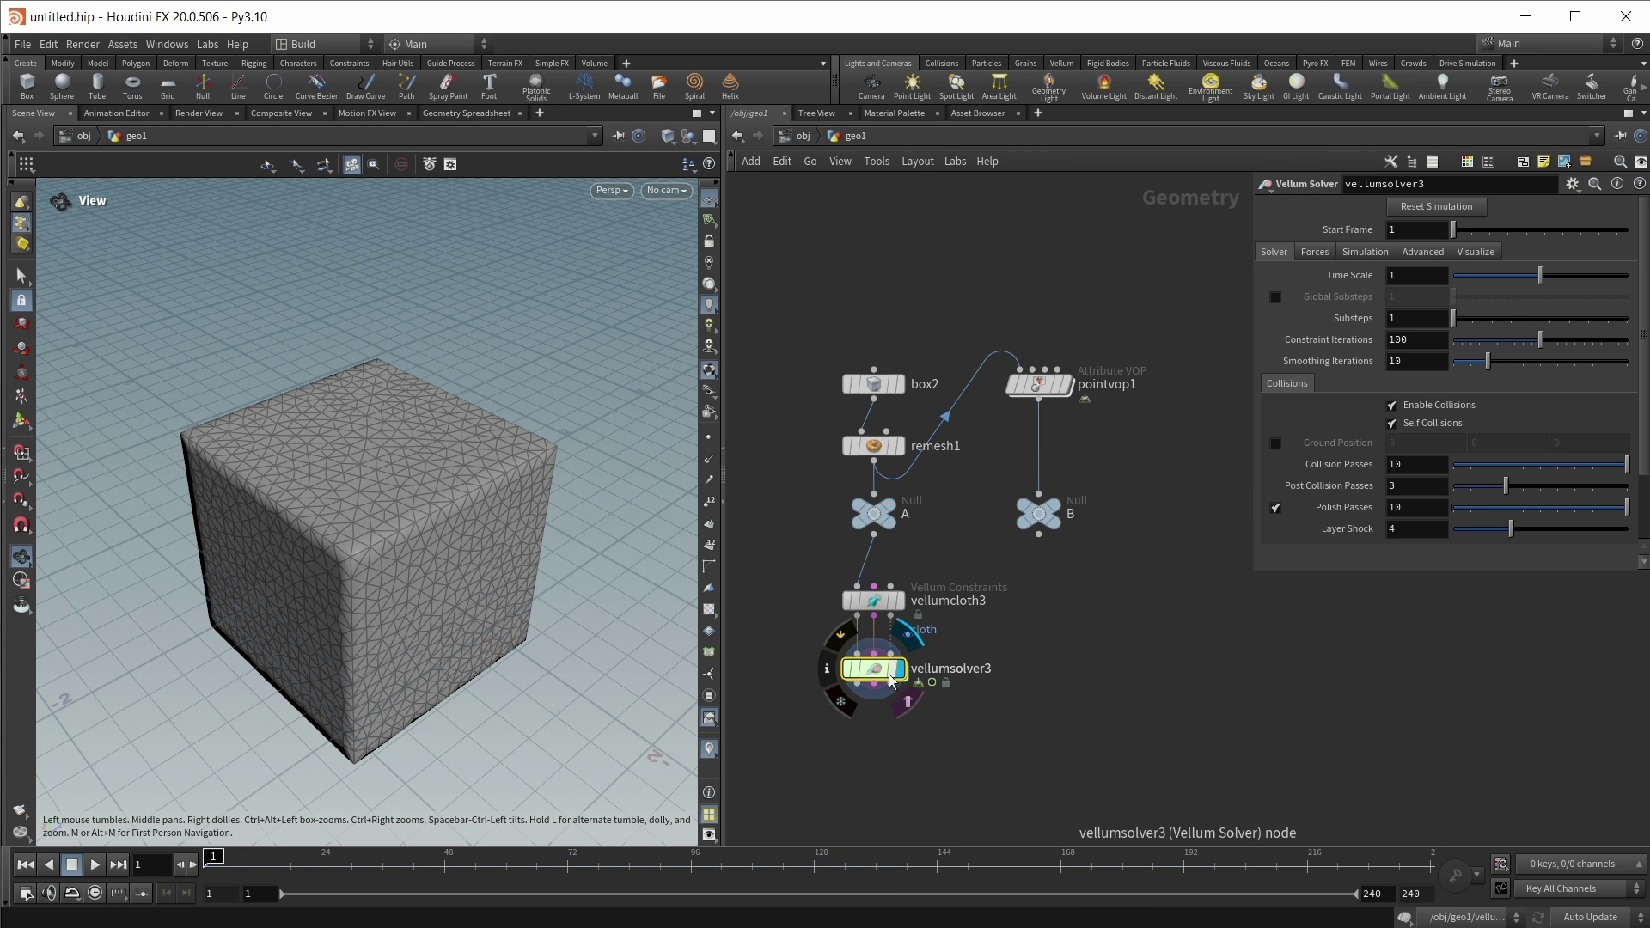
pyautogui.click(1275, 443)
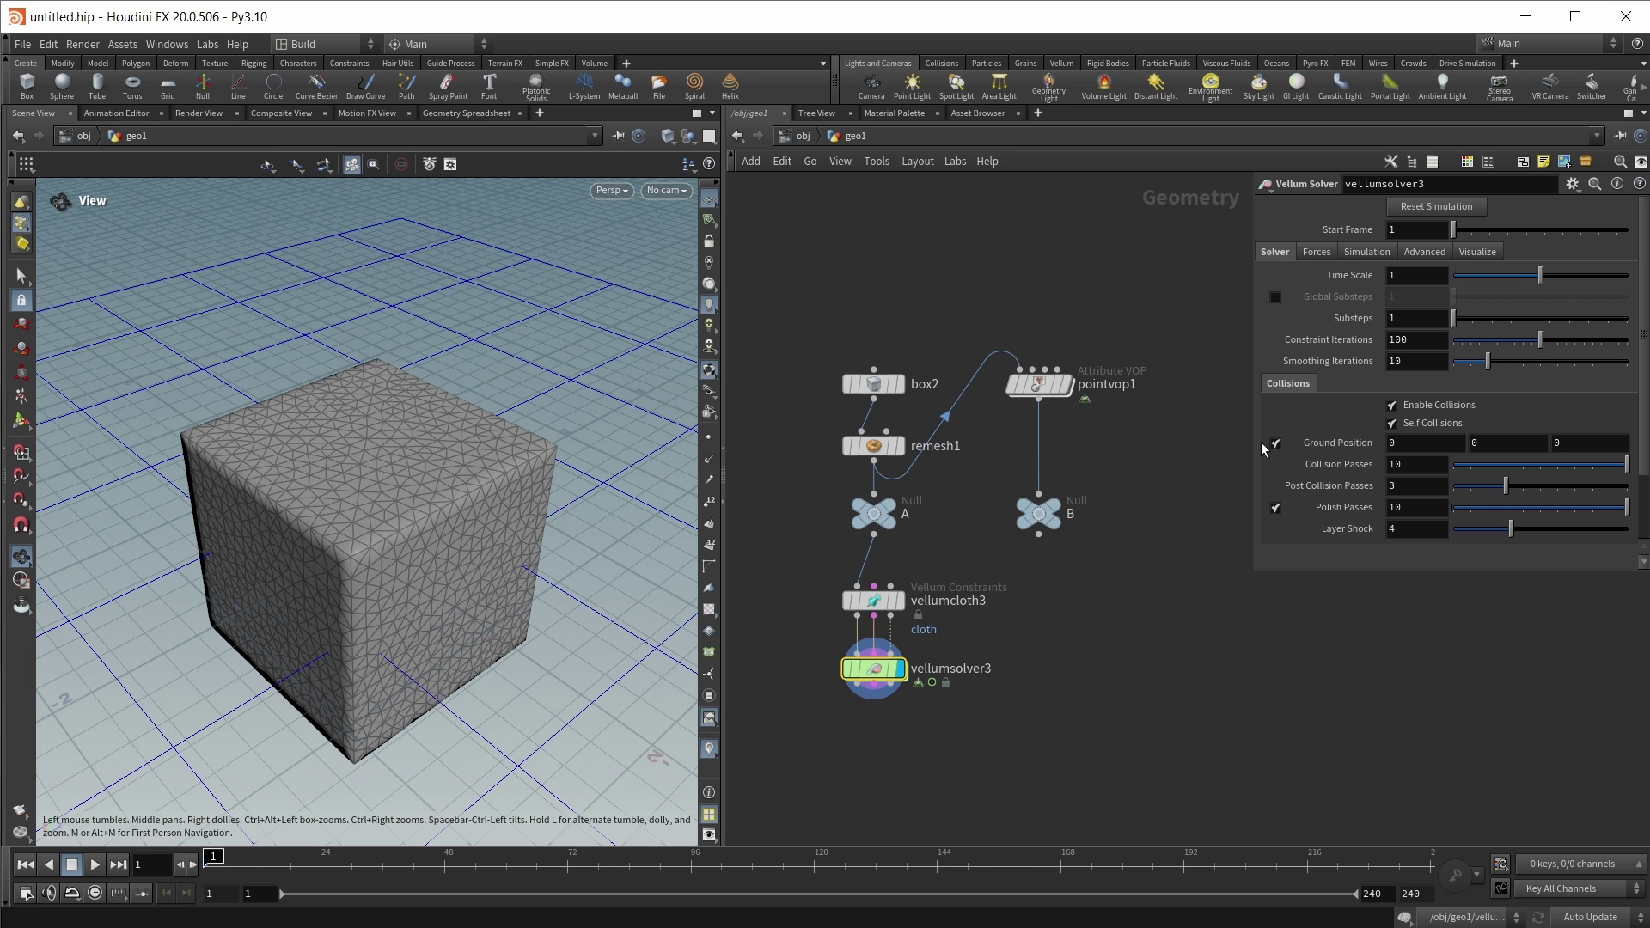
pyautogui.moveTo(1522, 443); pyautogui.dragTo(1443, 442, button='middle')
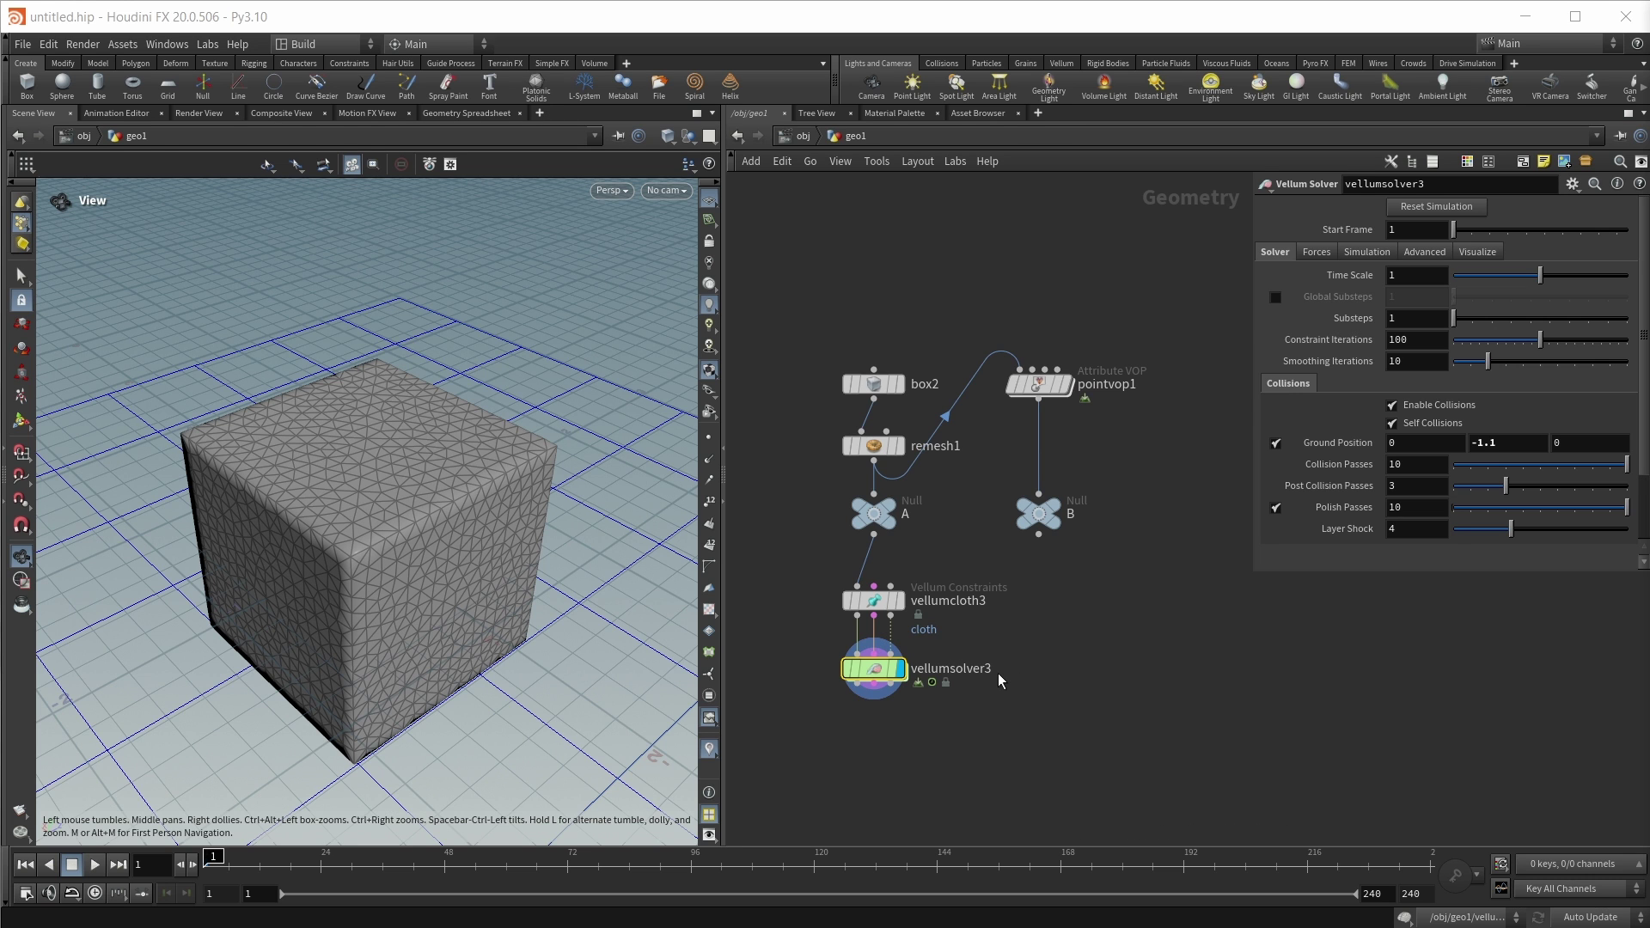
pyautogui.doubleClick(874, 667)
# Add a Vellum Rest Blend above FORCE using SOP /obj/geo1/B, updated each frame.
pyautogui.press('Tab')
pyautogui.write('vellum re')
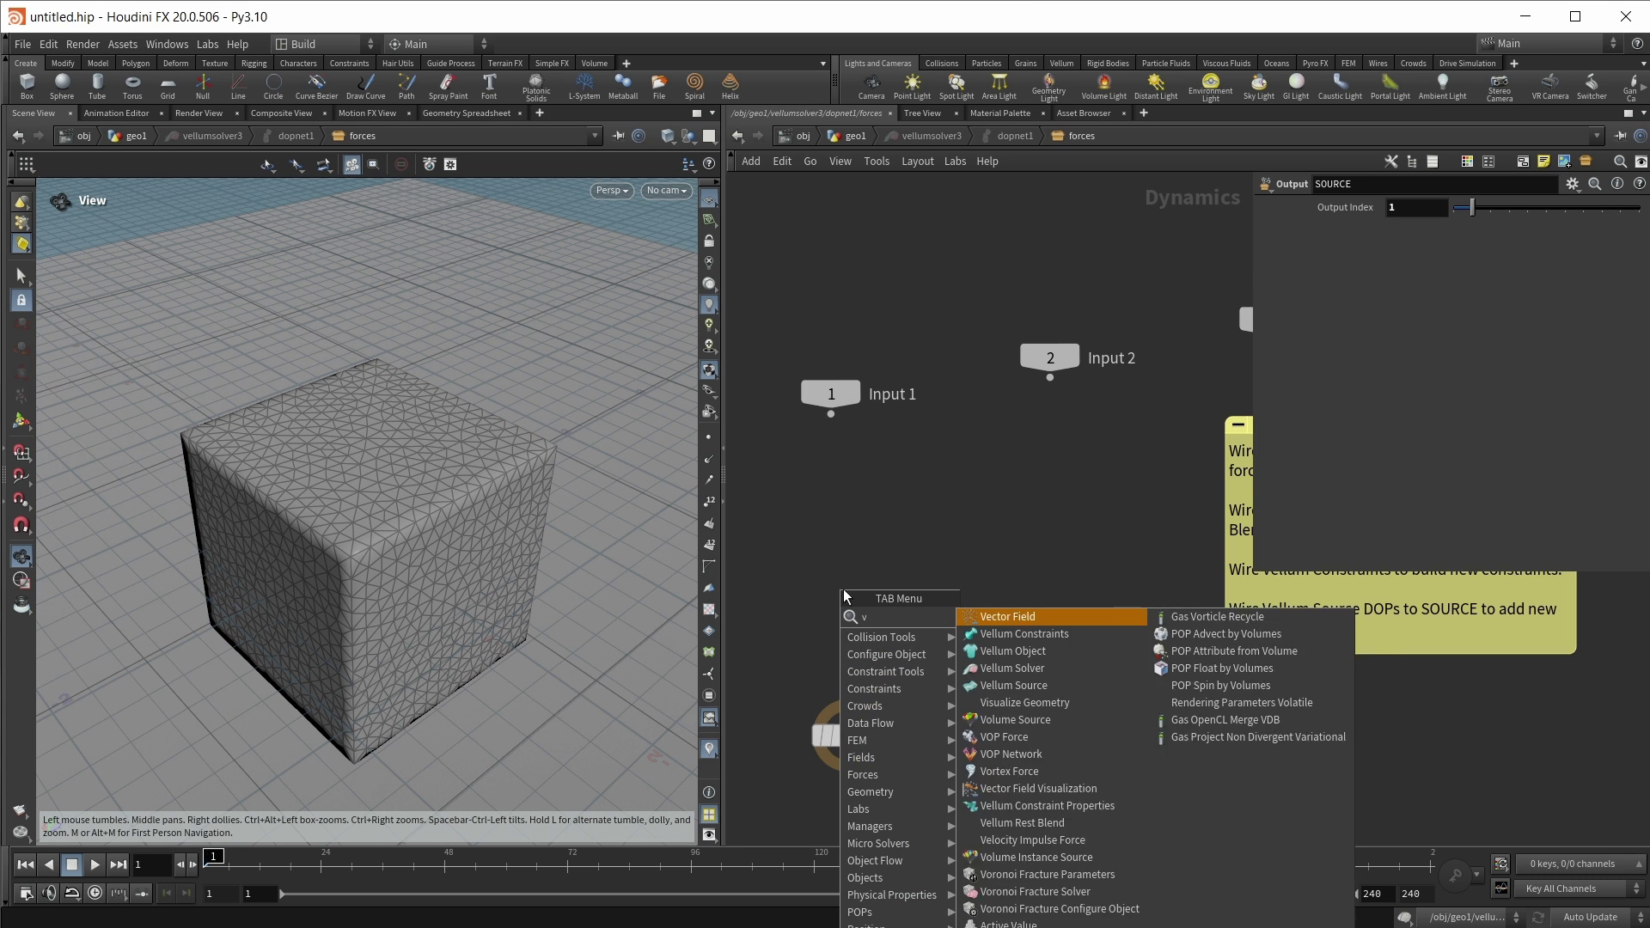
pyautogui.press('Return')
pyautogui.click(843, 590)
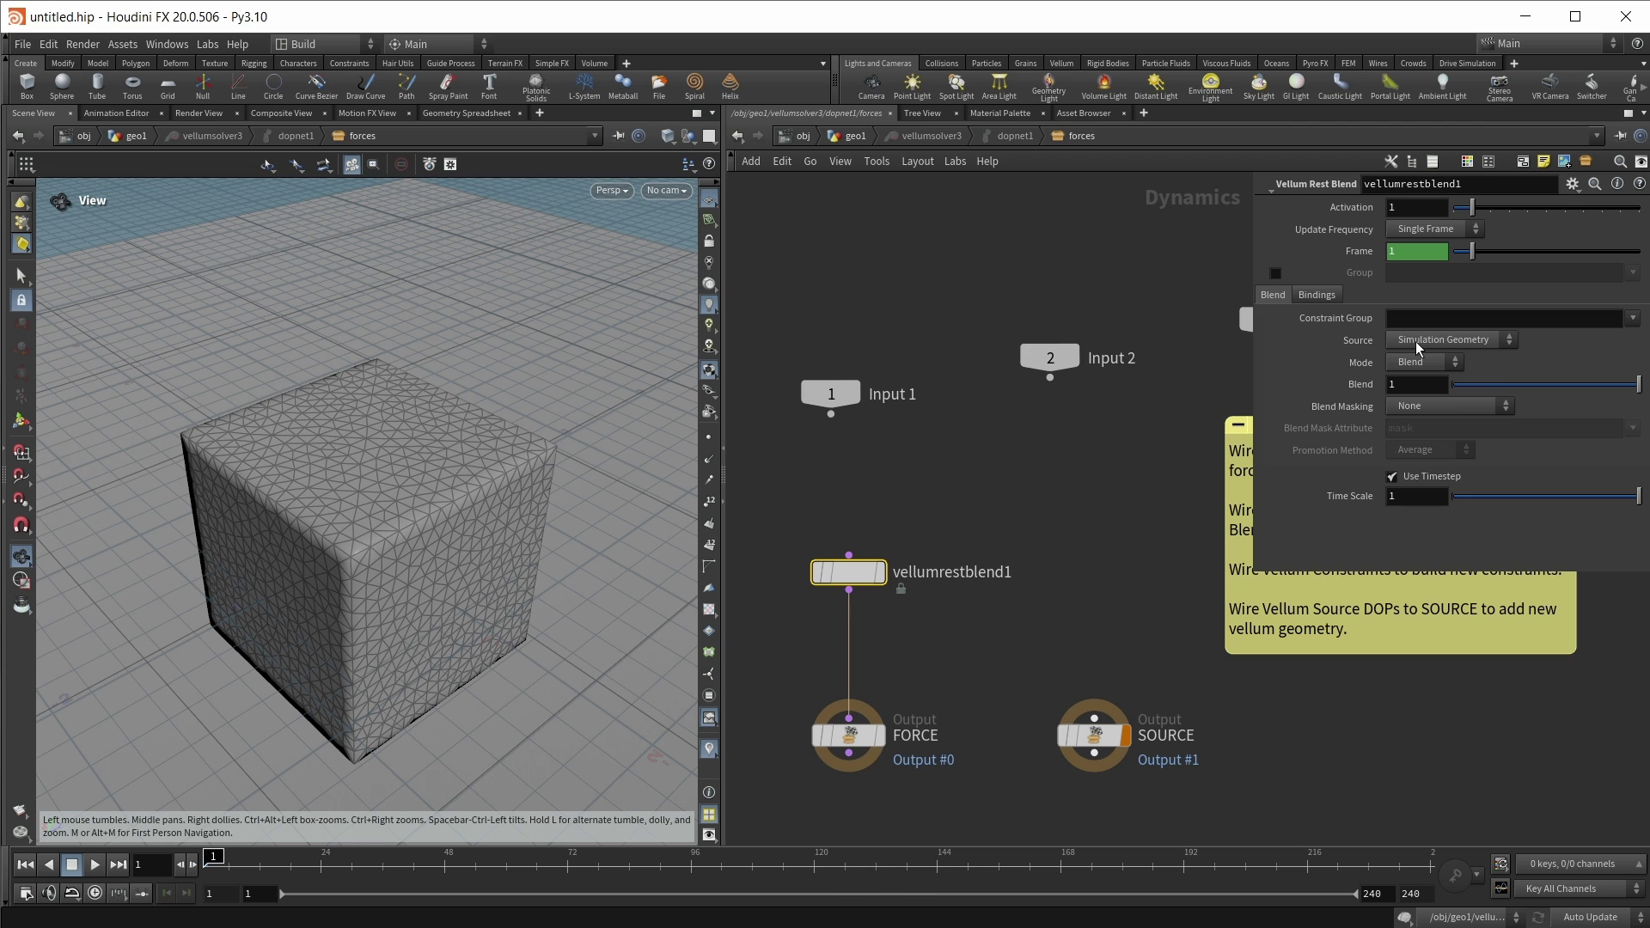
pyautogui.click(1415, 342)
pyautogui.click(1416, 373)
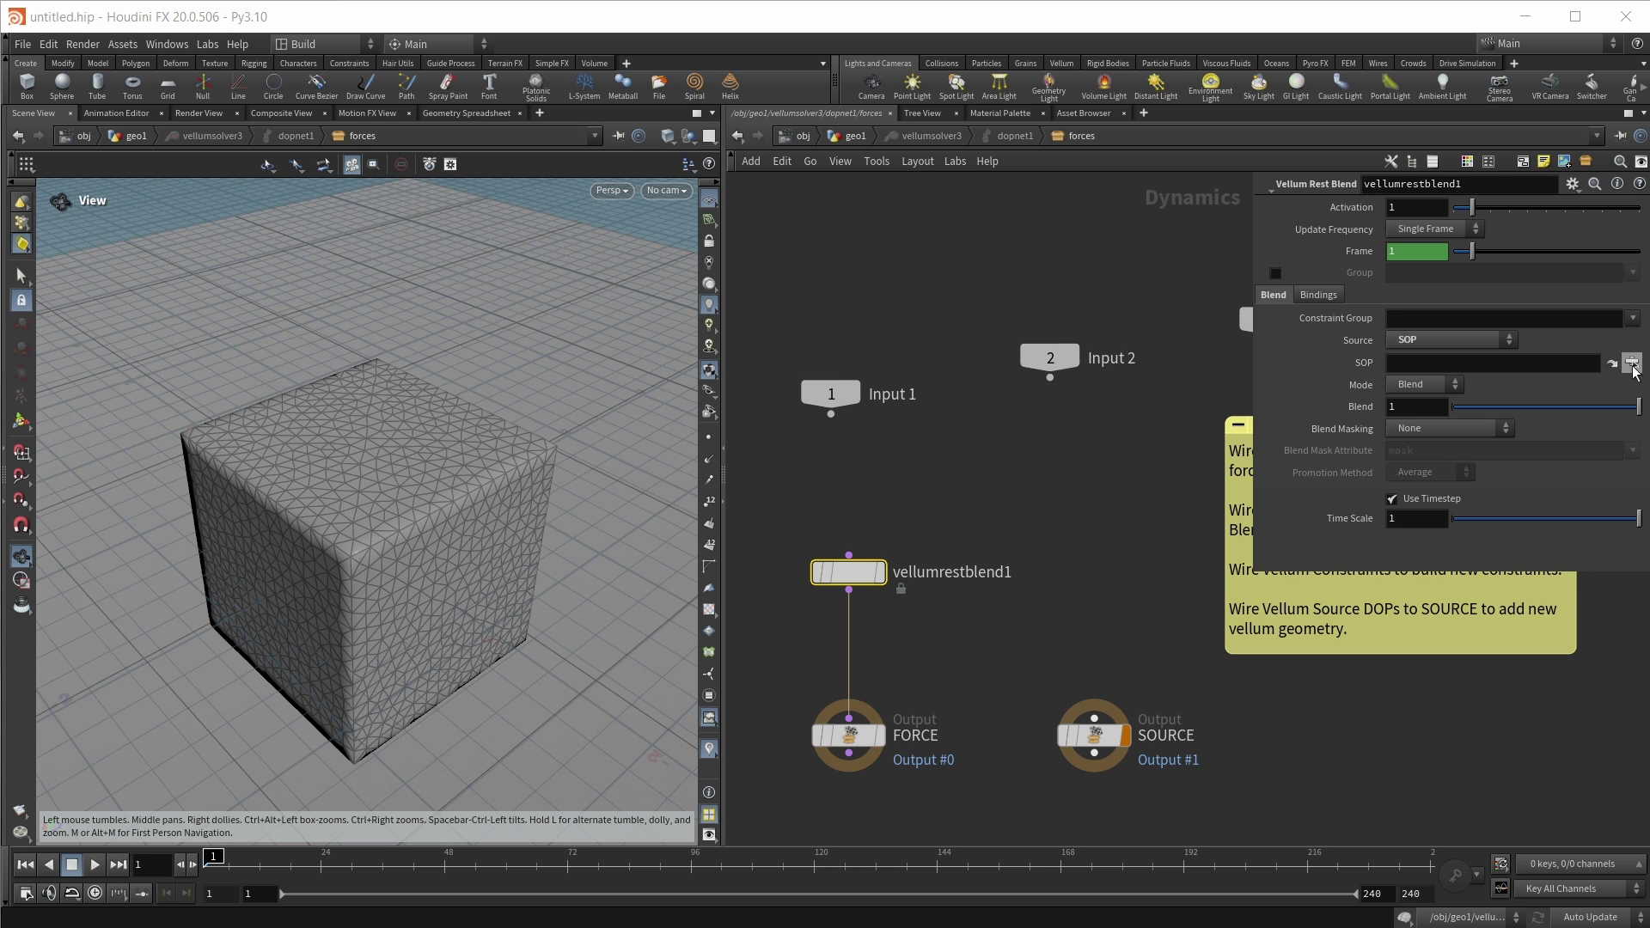
pyautogui.click(1632, 363)
pyautogui.click(1045, 404)
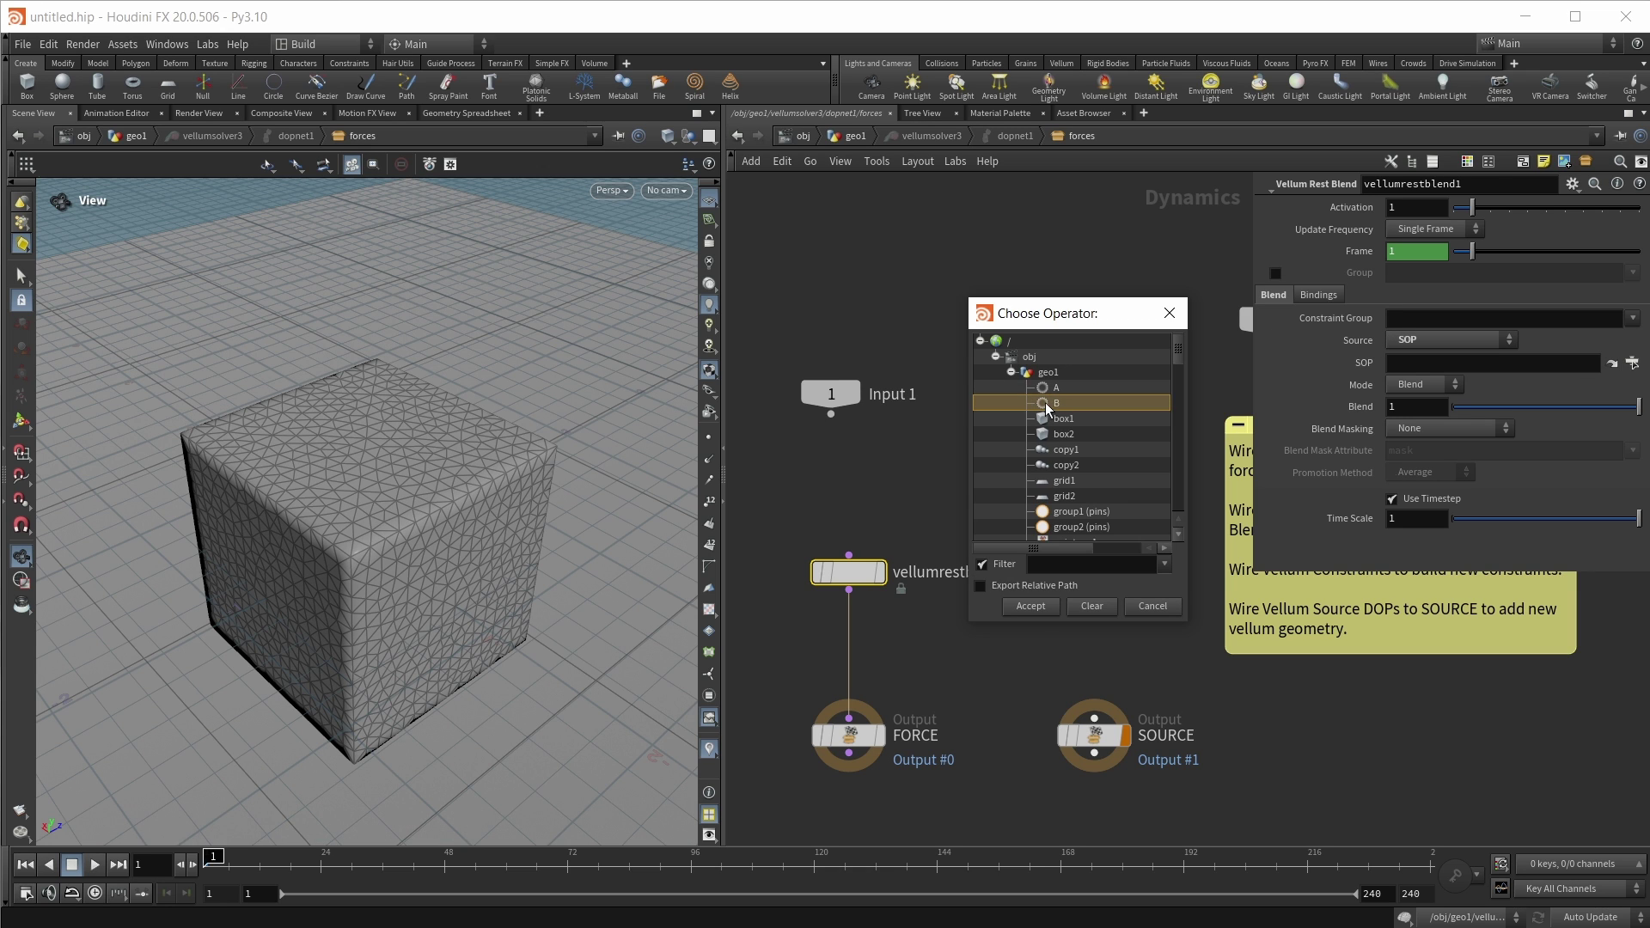
pyautogui.click(1035, 606)
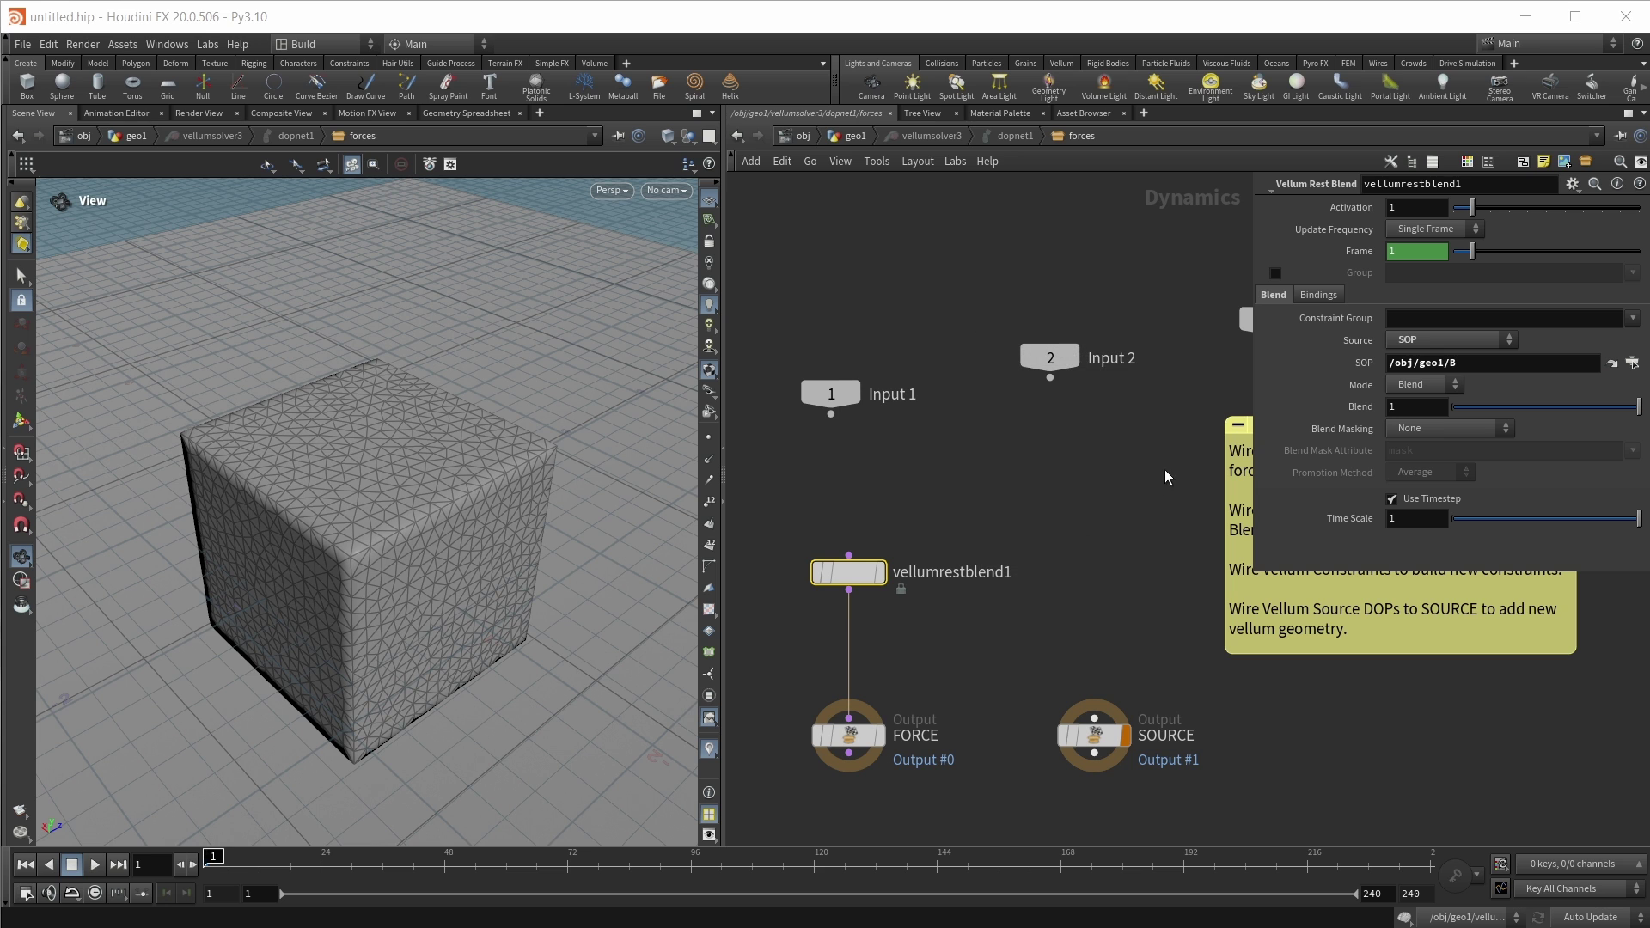
pyautogui.click(1433, 229)
pyautogui.click(1426, 247)
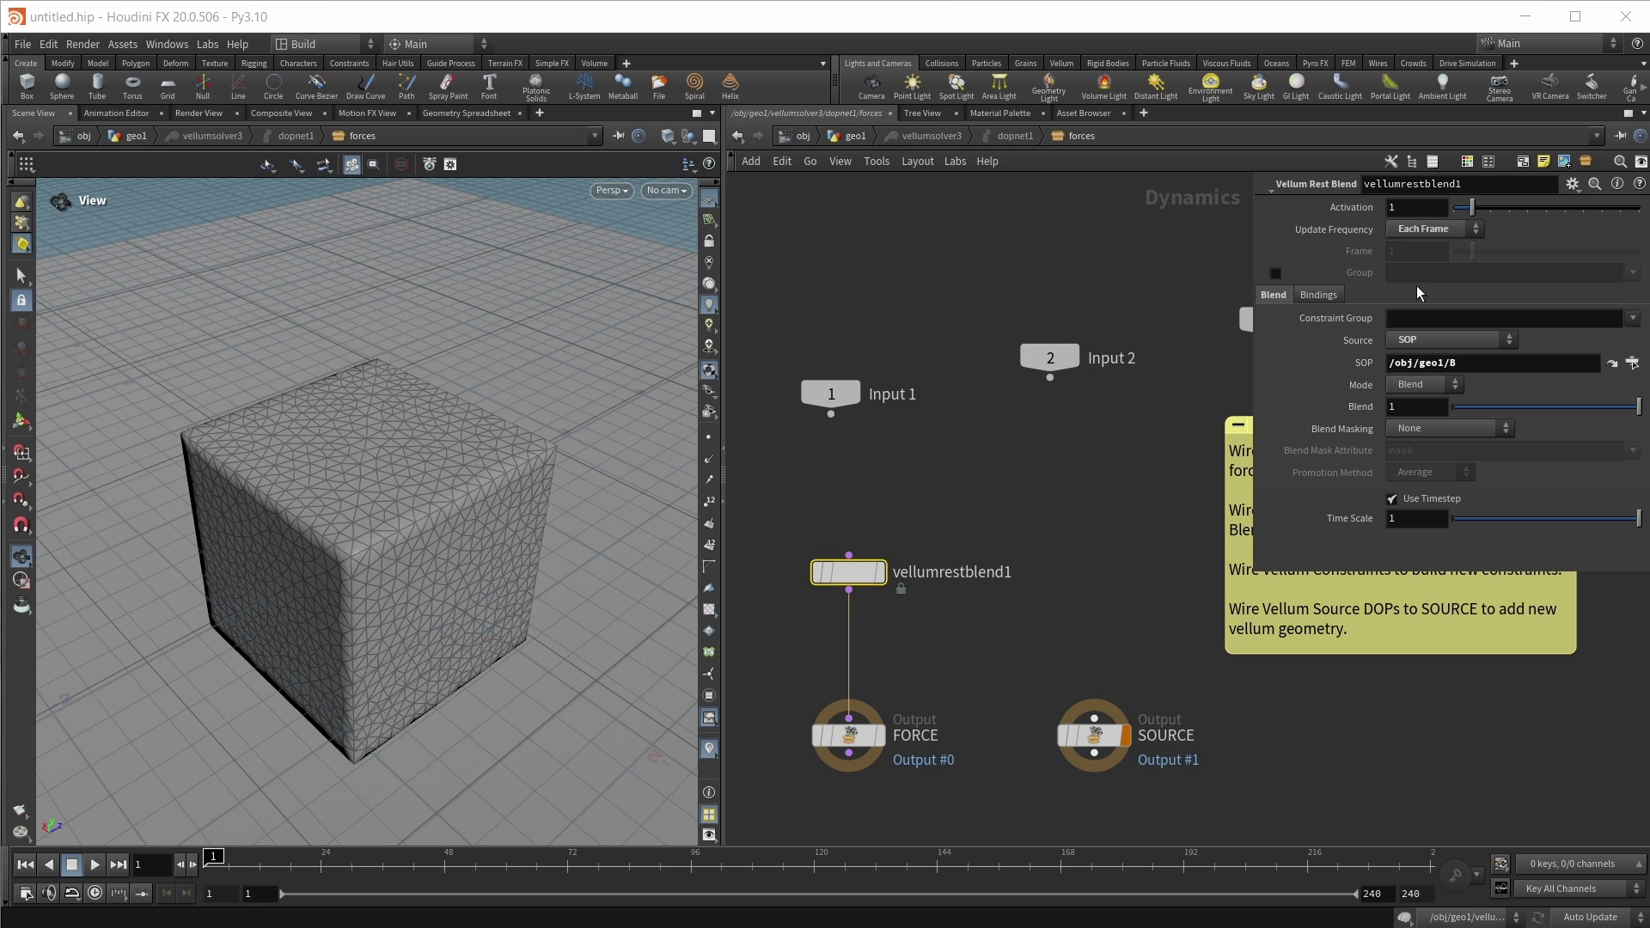
# Play to test the blend, then set blend masking to come from an attribute.
pyautogui.click(956, 642)
pyautogui.press('Up')
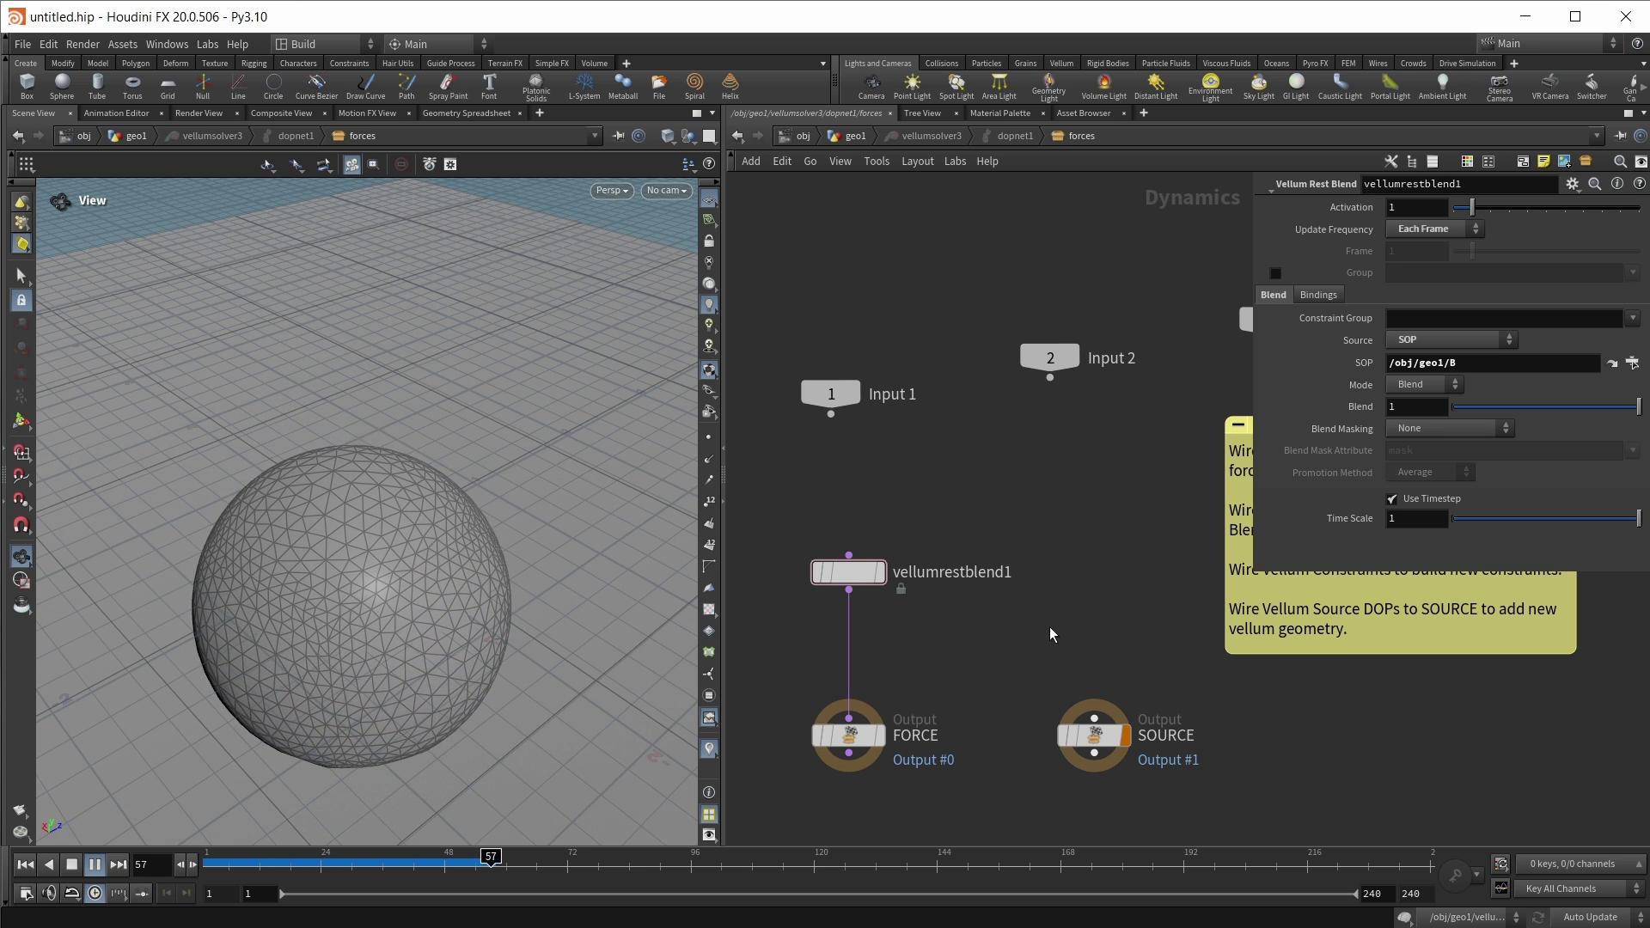
pyautogui.hotkey('ctrl', 'Up')
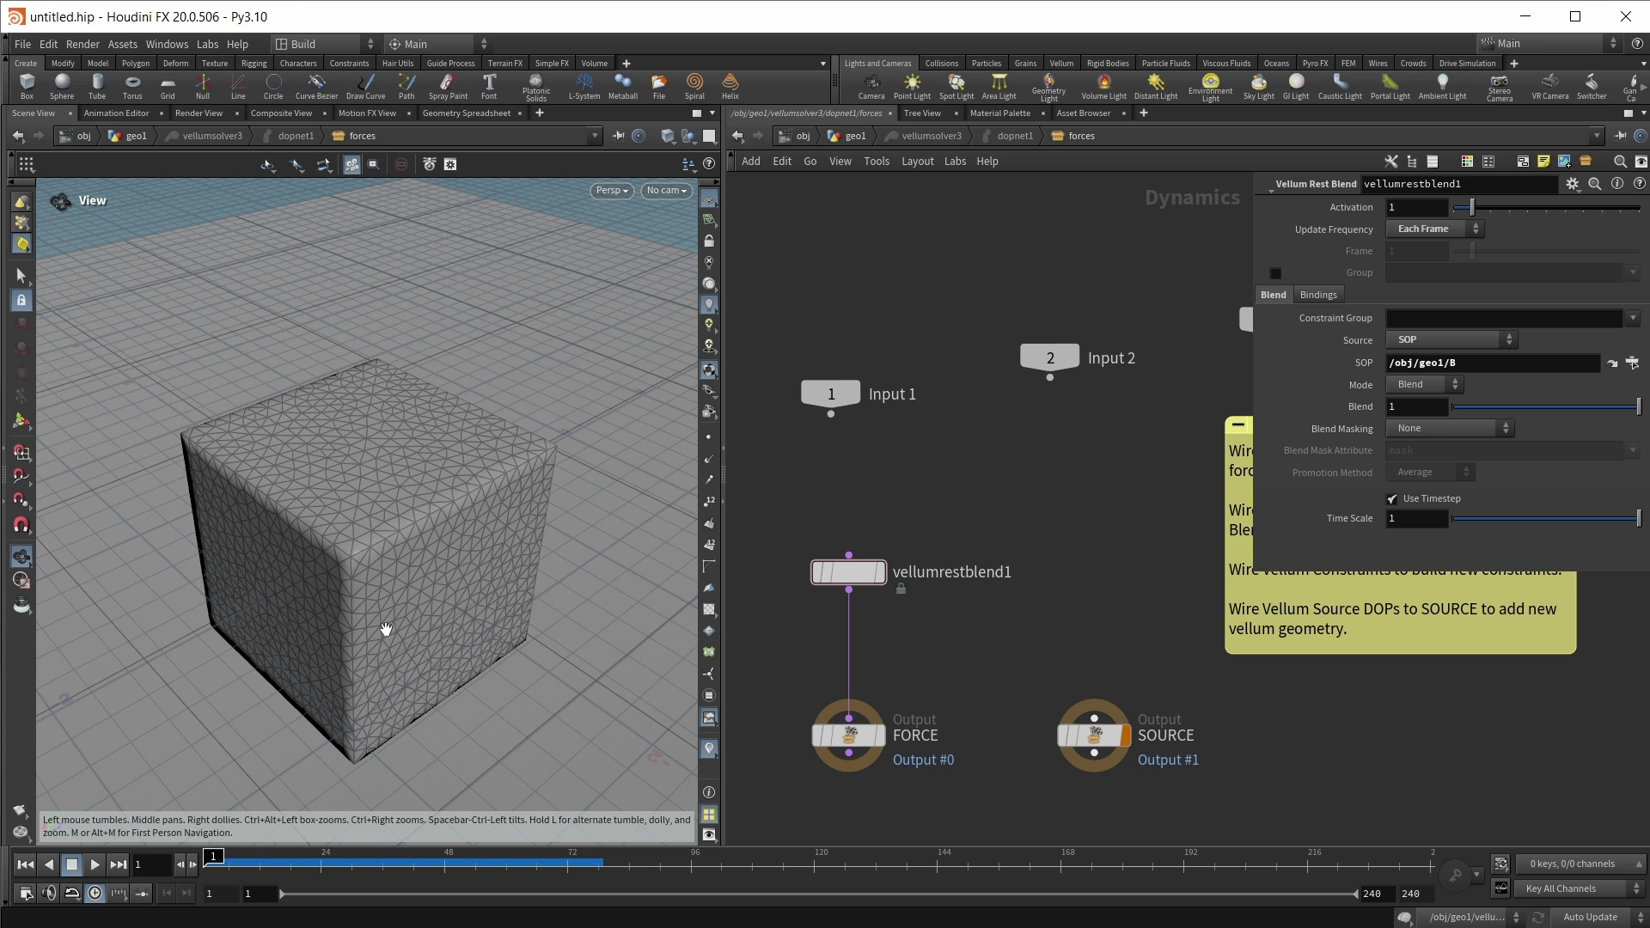
pyautogui.click(1452, 433)
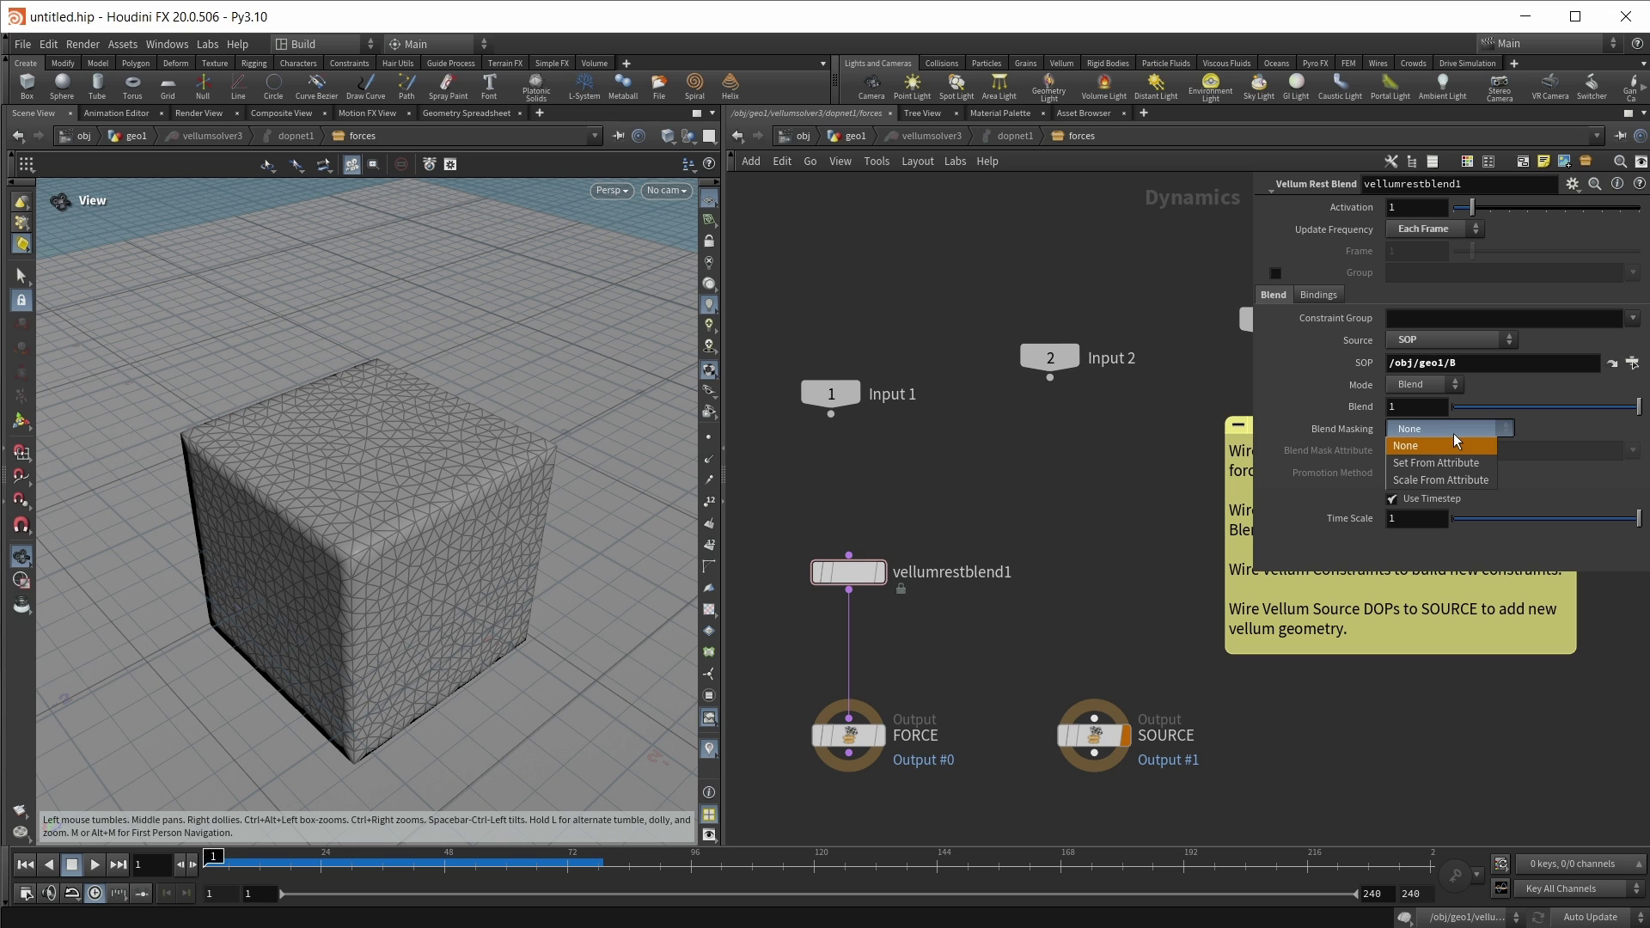
pyautogui.click(1452, 465)
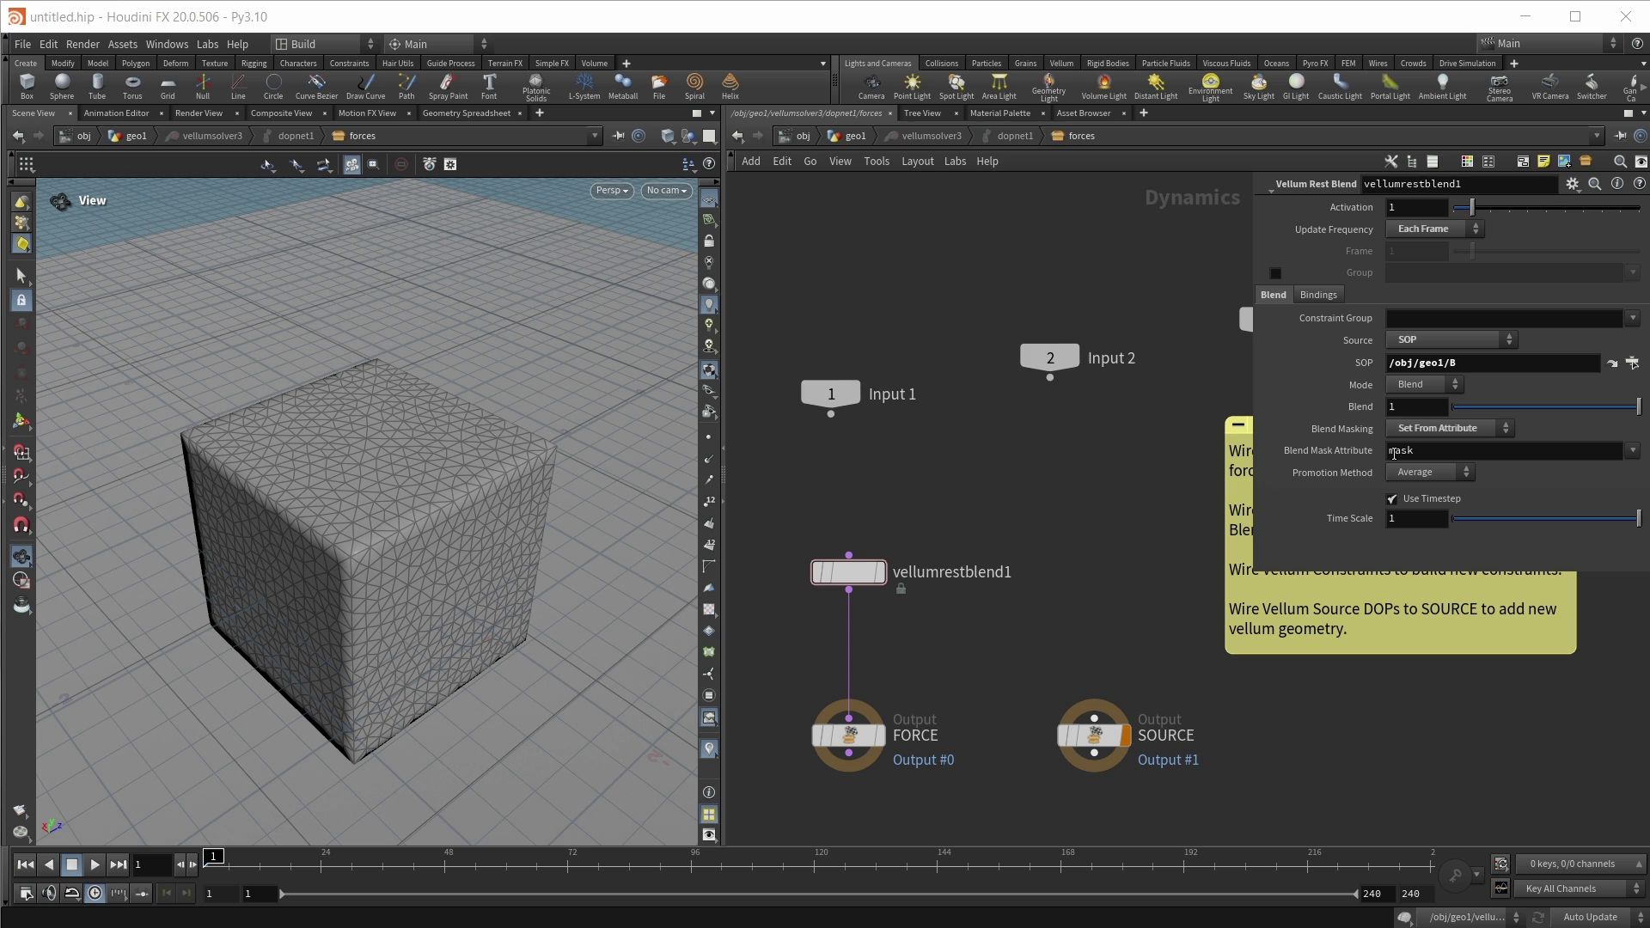
# Display null B's sphere and insert a Mask by Feature node between pointvop1 and B.
pyautogui.click(855, 135)
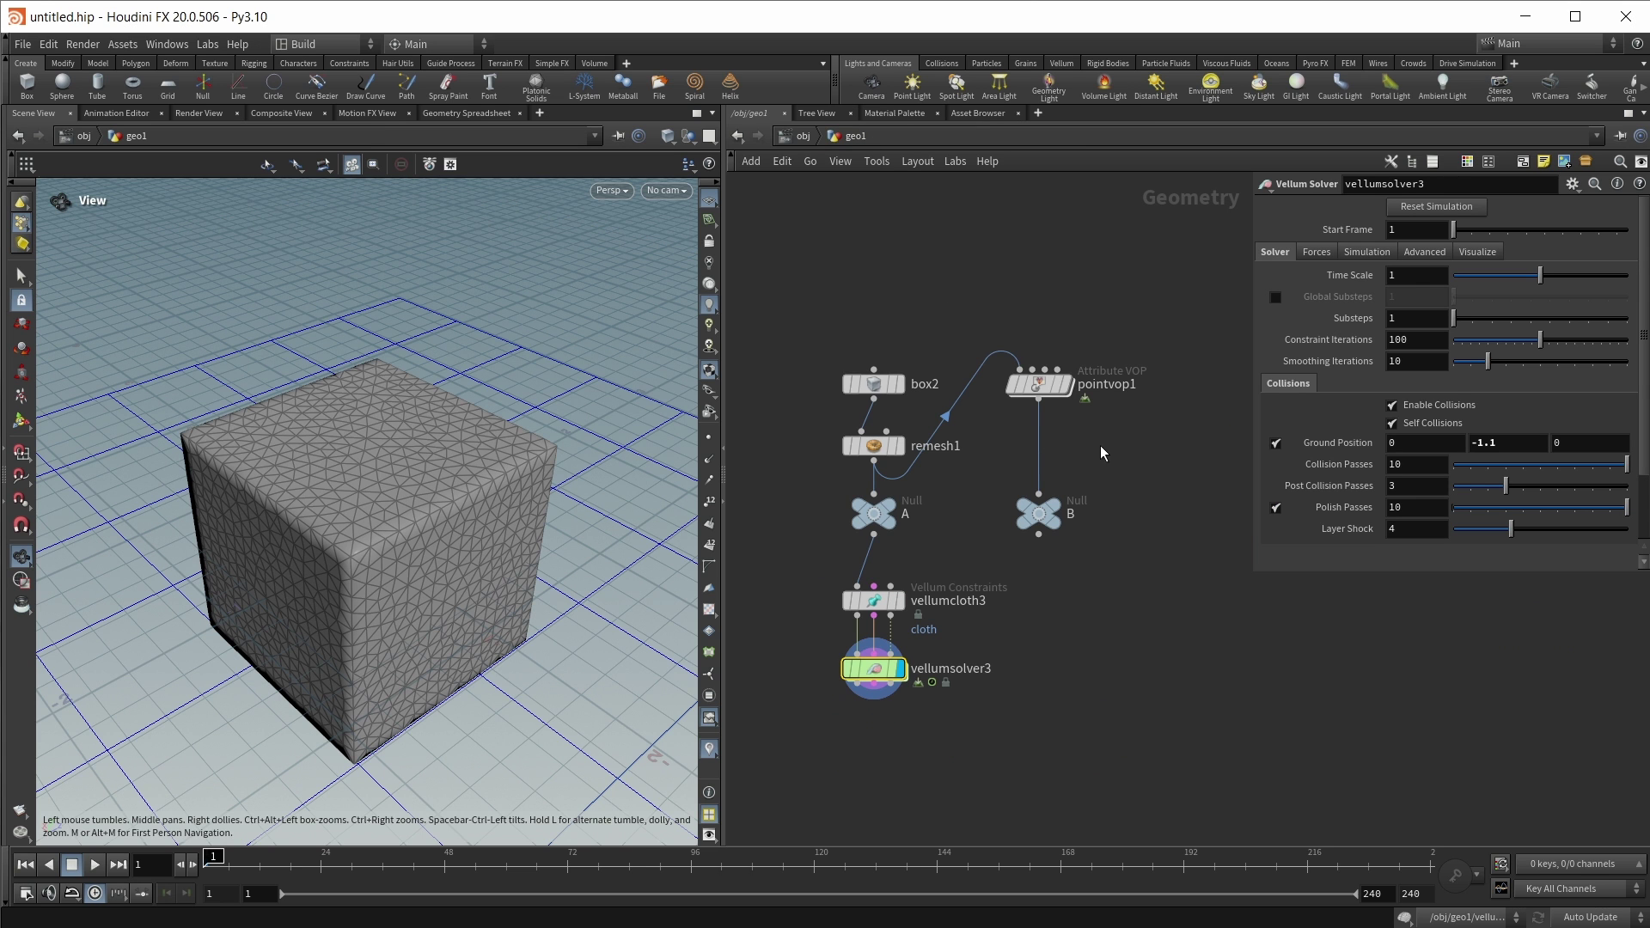
pyautogui.click(1054, 512)
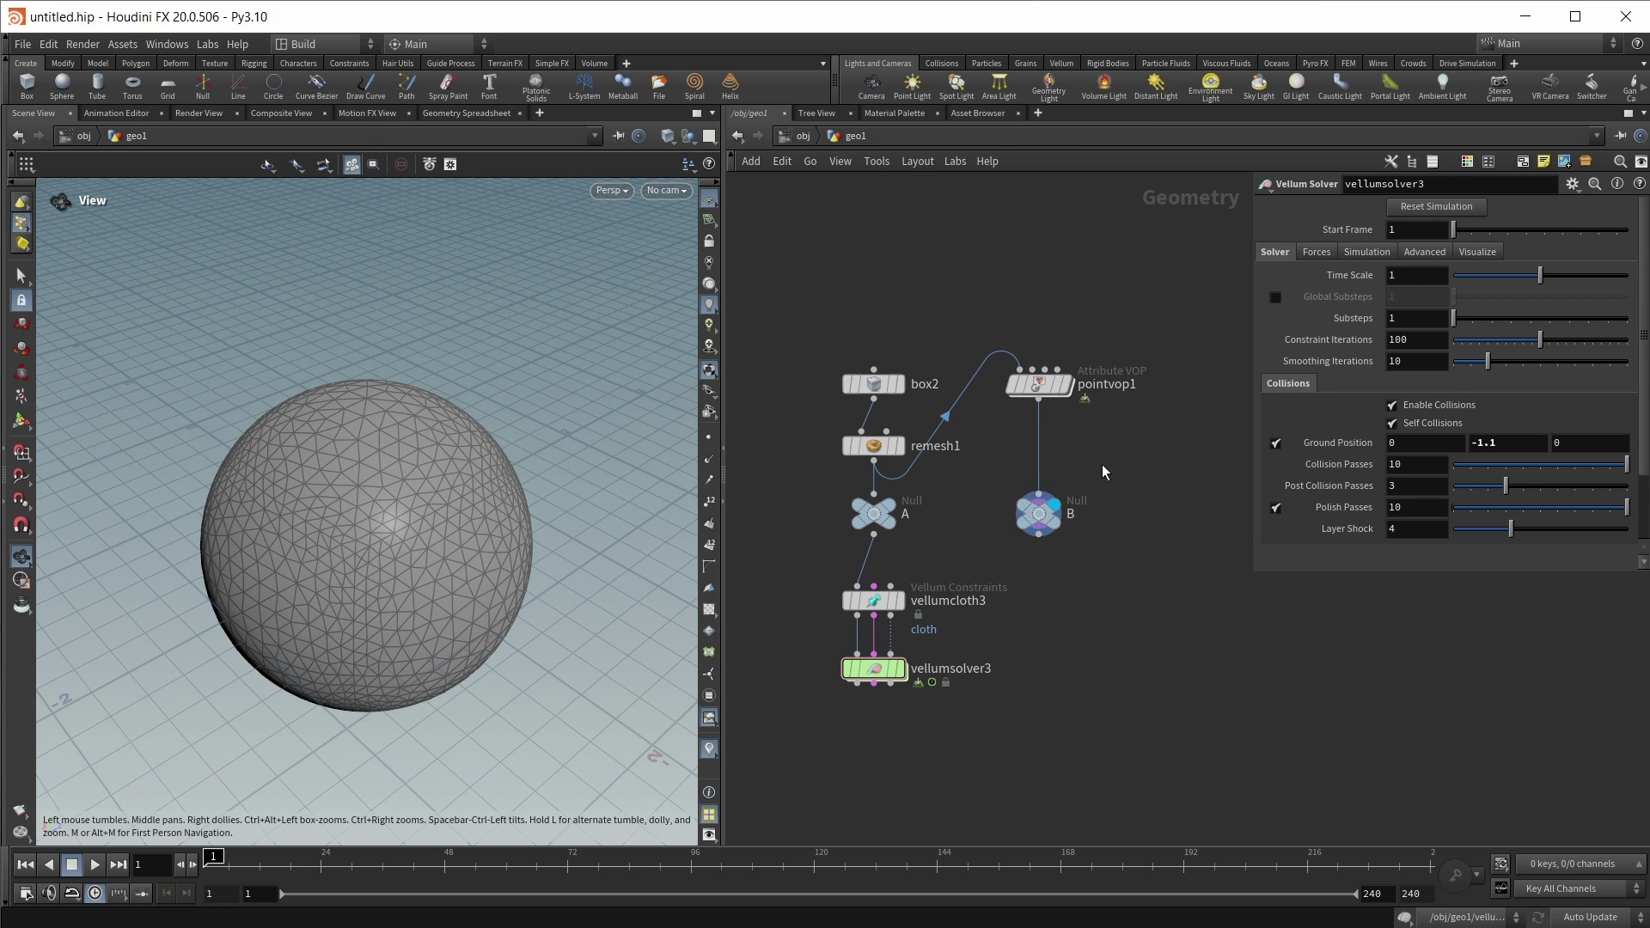
pyautogui.press('Tab')
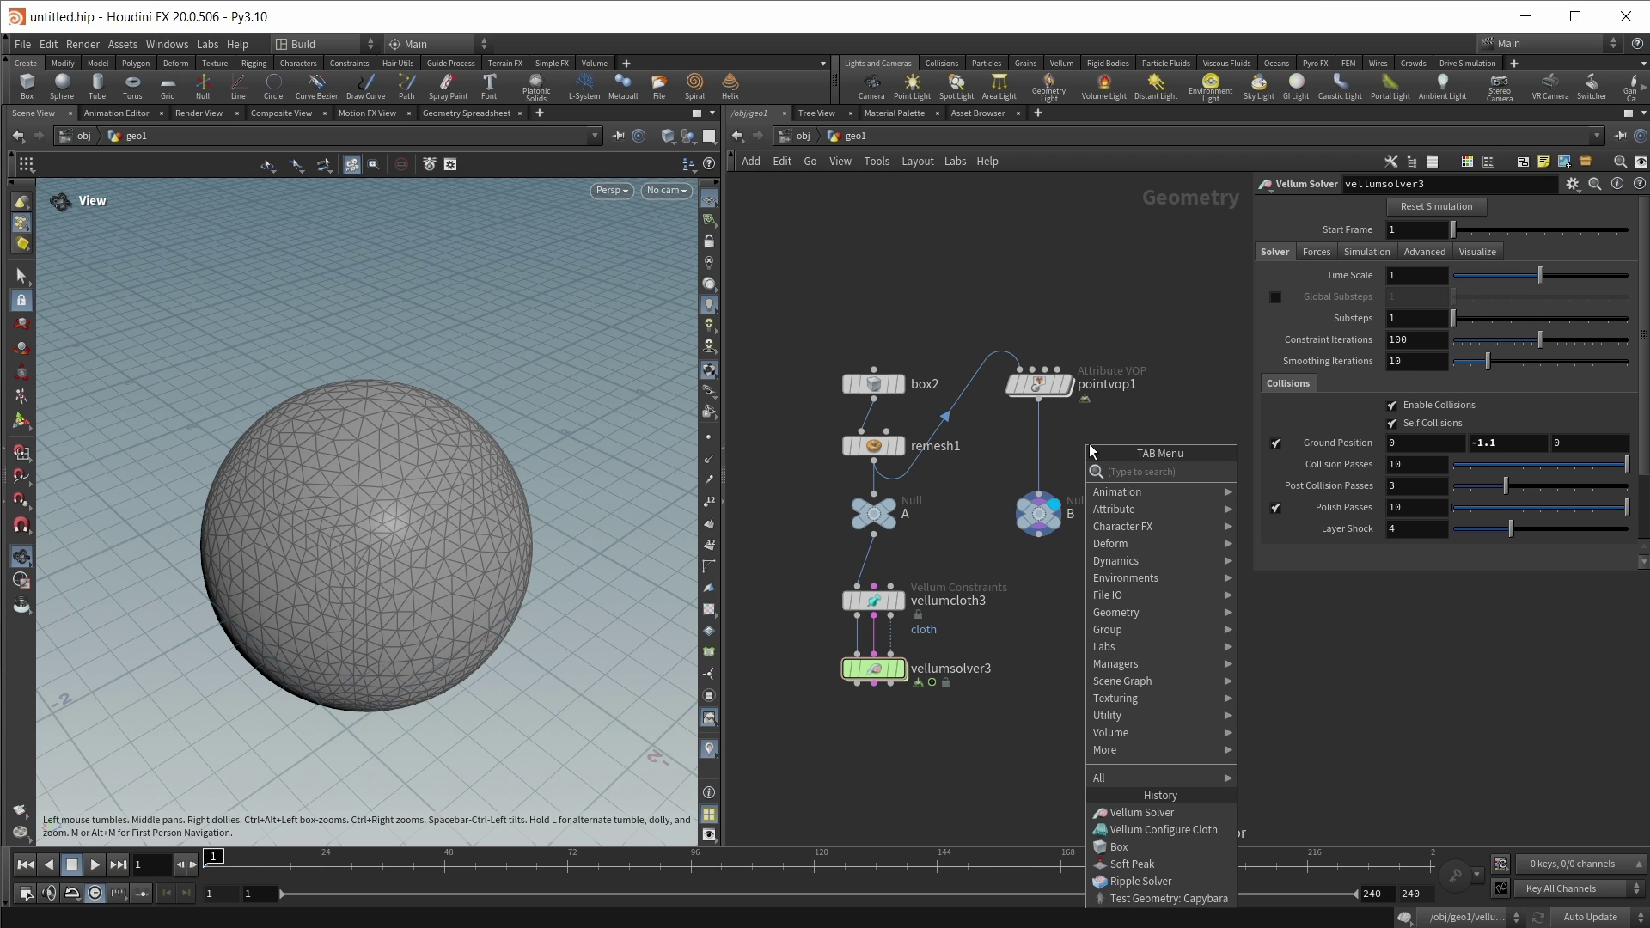
pyautogui.write('mask')
pyautogui.press('Down')
pyautogui.press('Return')
pyautogui.click(1089, 445)
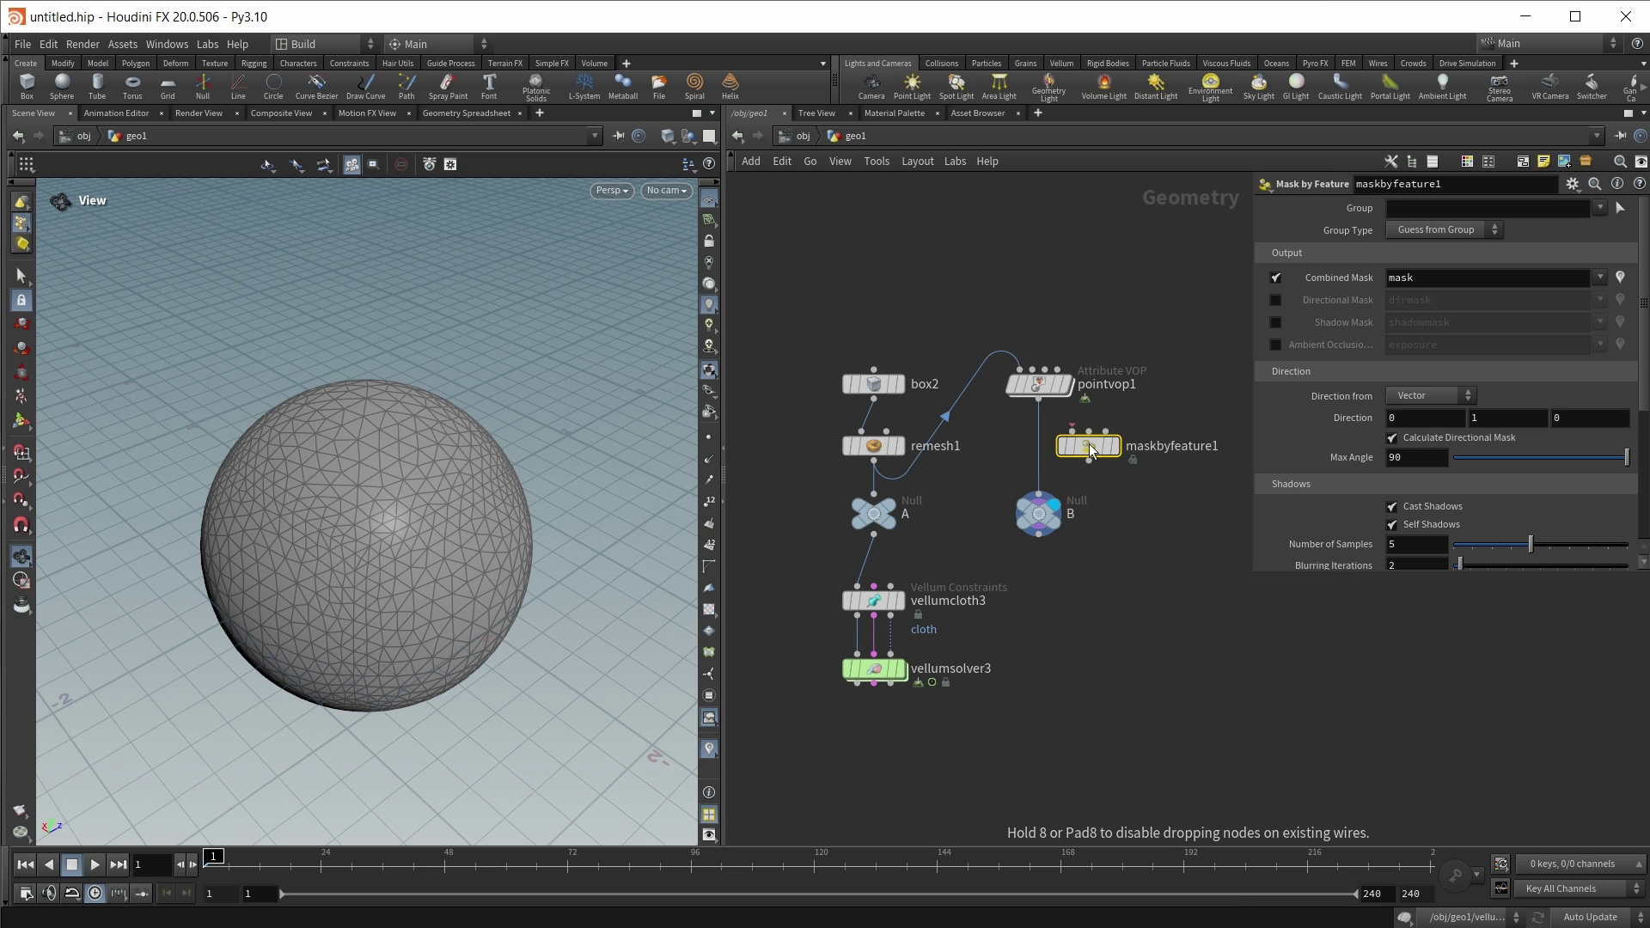
pyautogui.moveTo(1072, 444); pyautogui.dragTo(1022, 444)
# Visualize the mask on the sphere, enable Remap Combined Mask and steepen the ramp.
pyautogui.middleClick(1023, 444)
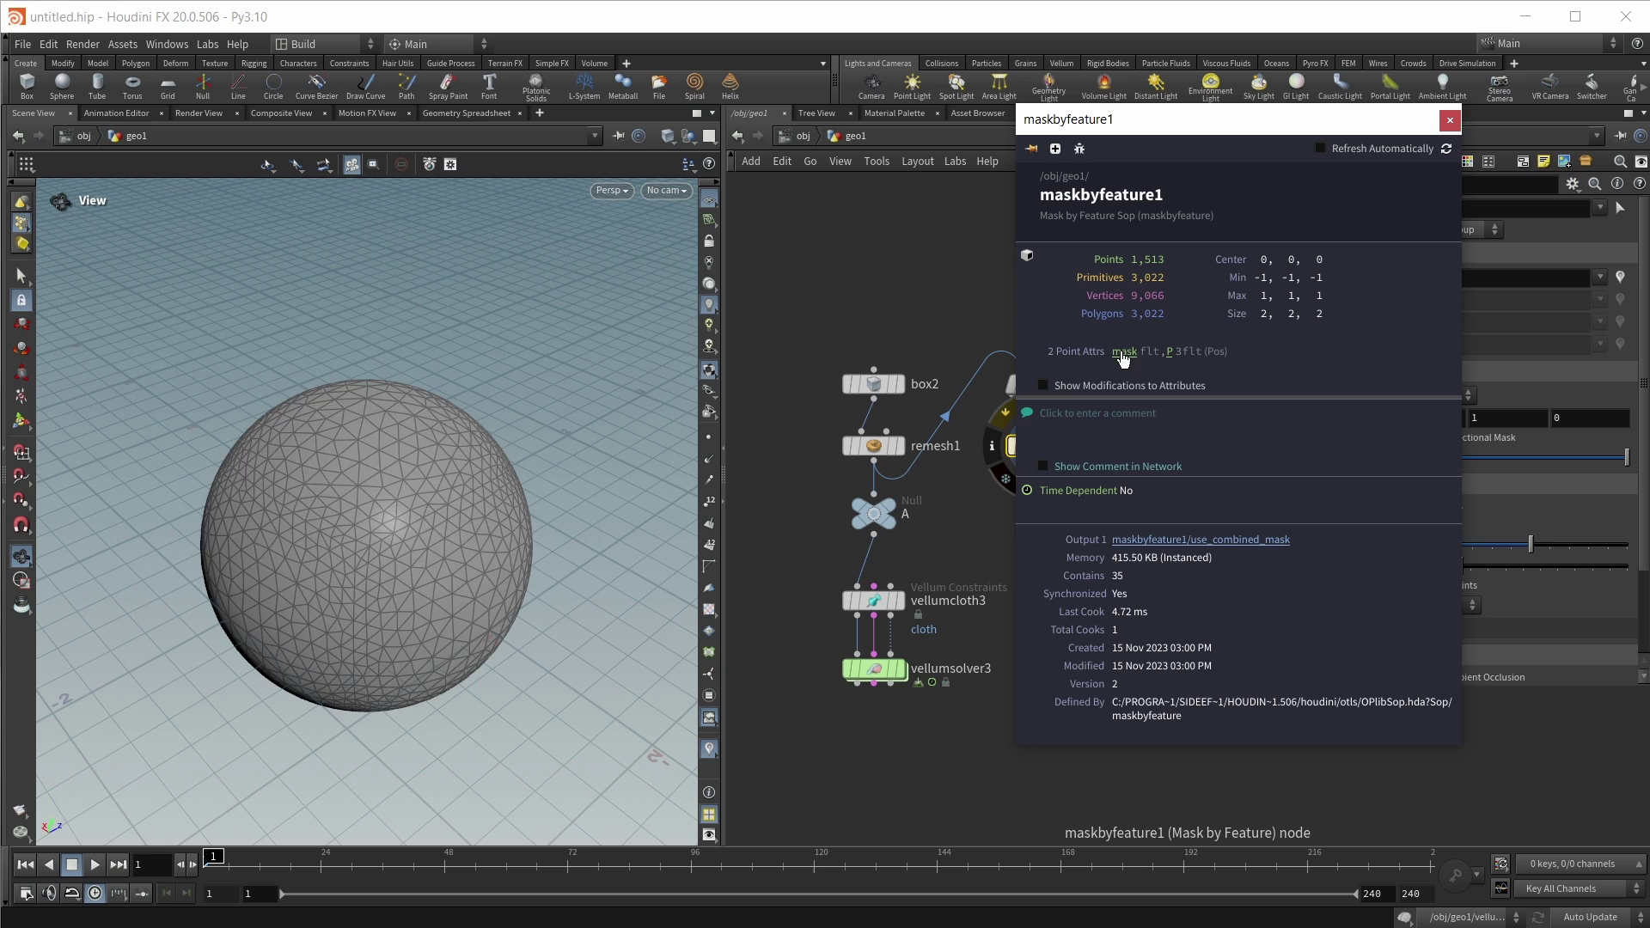
pyautogui.click(1122, 352)
pyautogui.click(1450, 120)
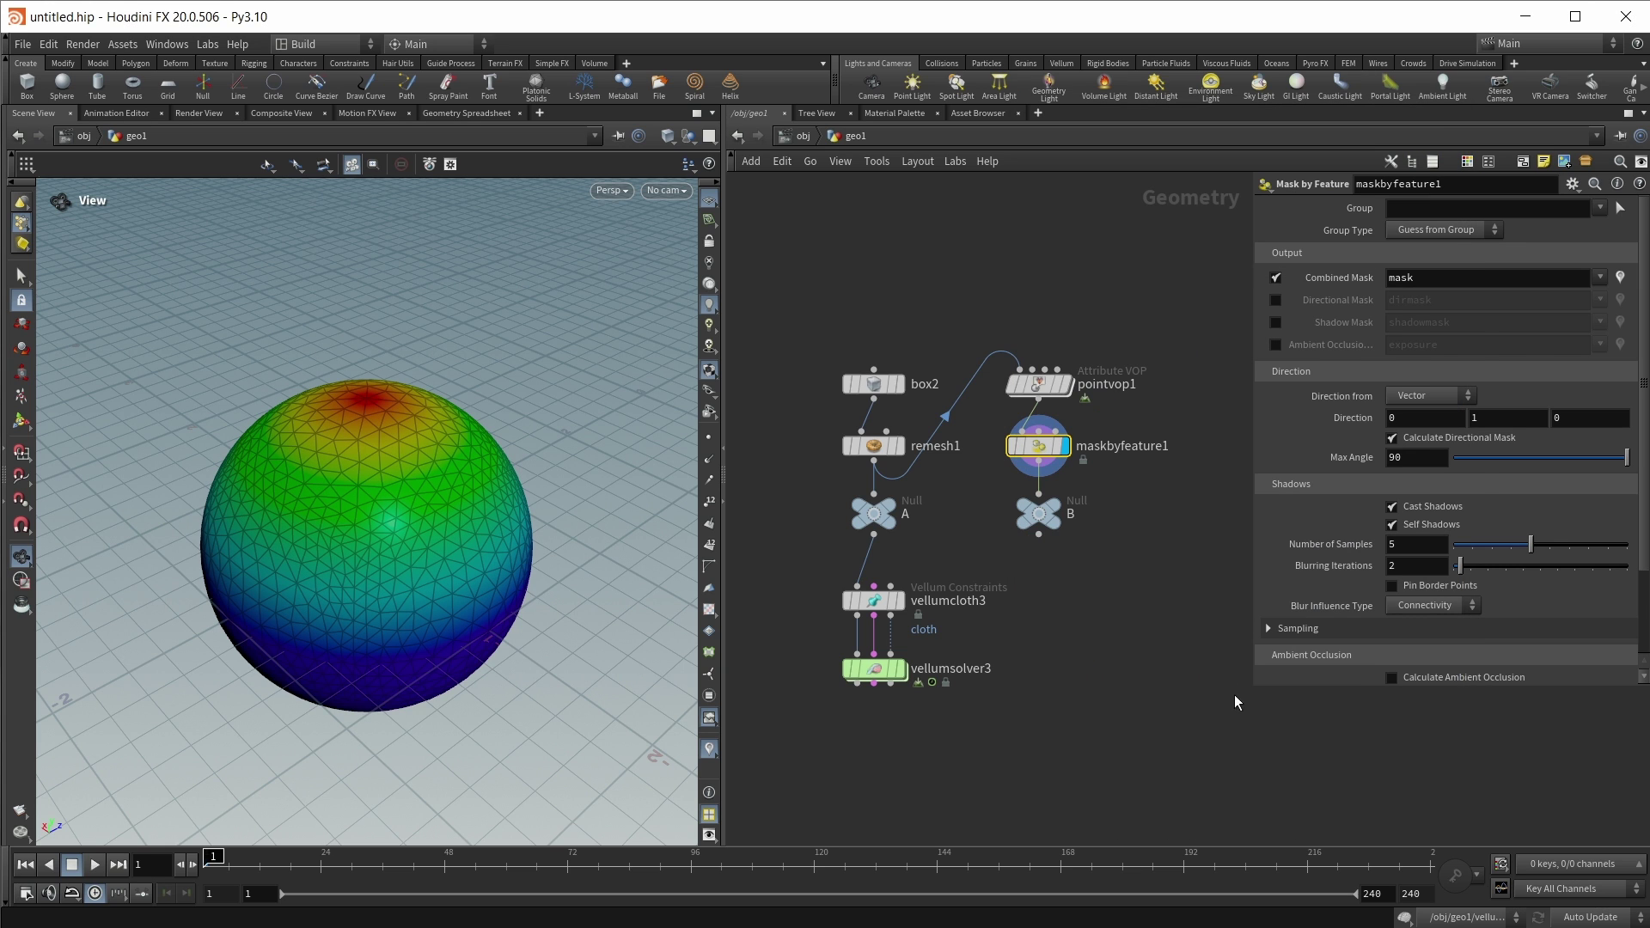
pyautogui.click(1394, 720)
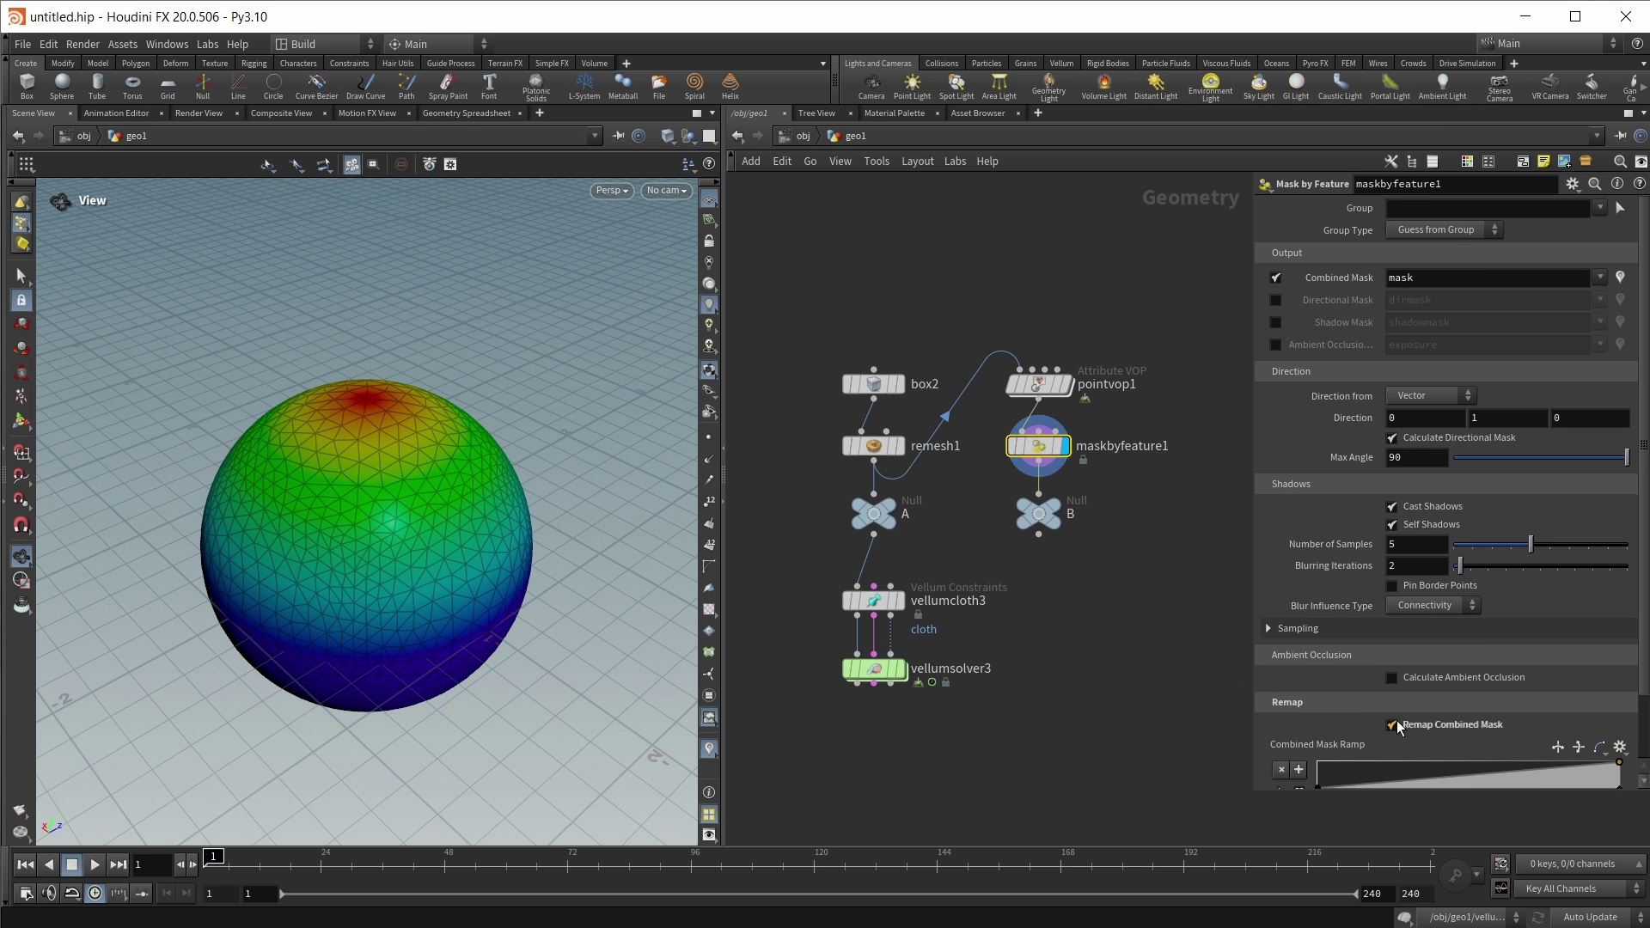
pyautogui.moveTo(1619, 717); pyautogui.dragTo(1388, 718)
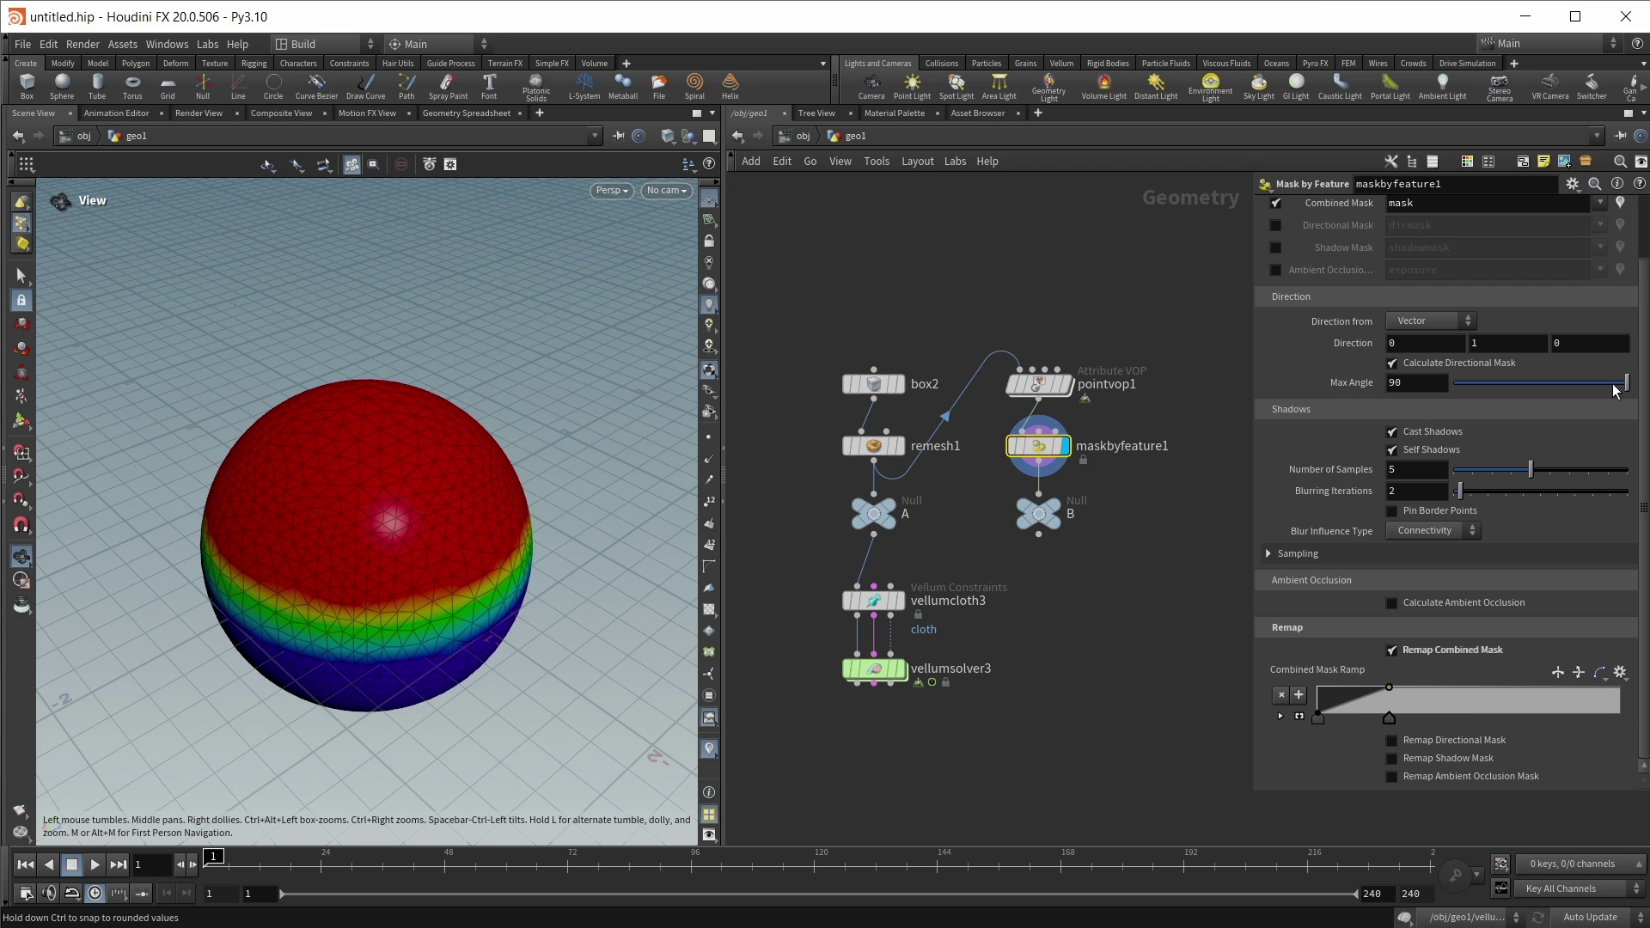
# Keyframe Max Angle at 9.4 on frame 1 and 90 on frame 48.
pyautogui.moveTo(1626, 382); pyautogui.dragTo(1471, 392)
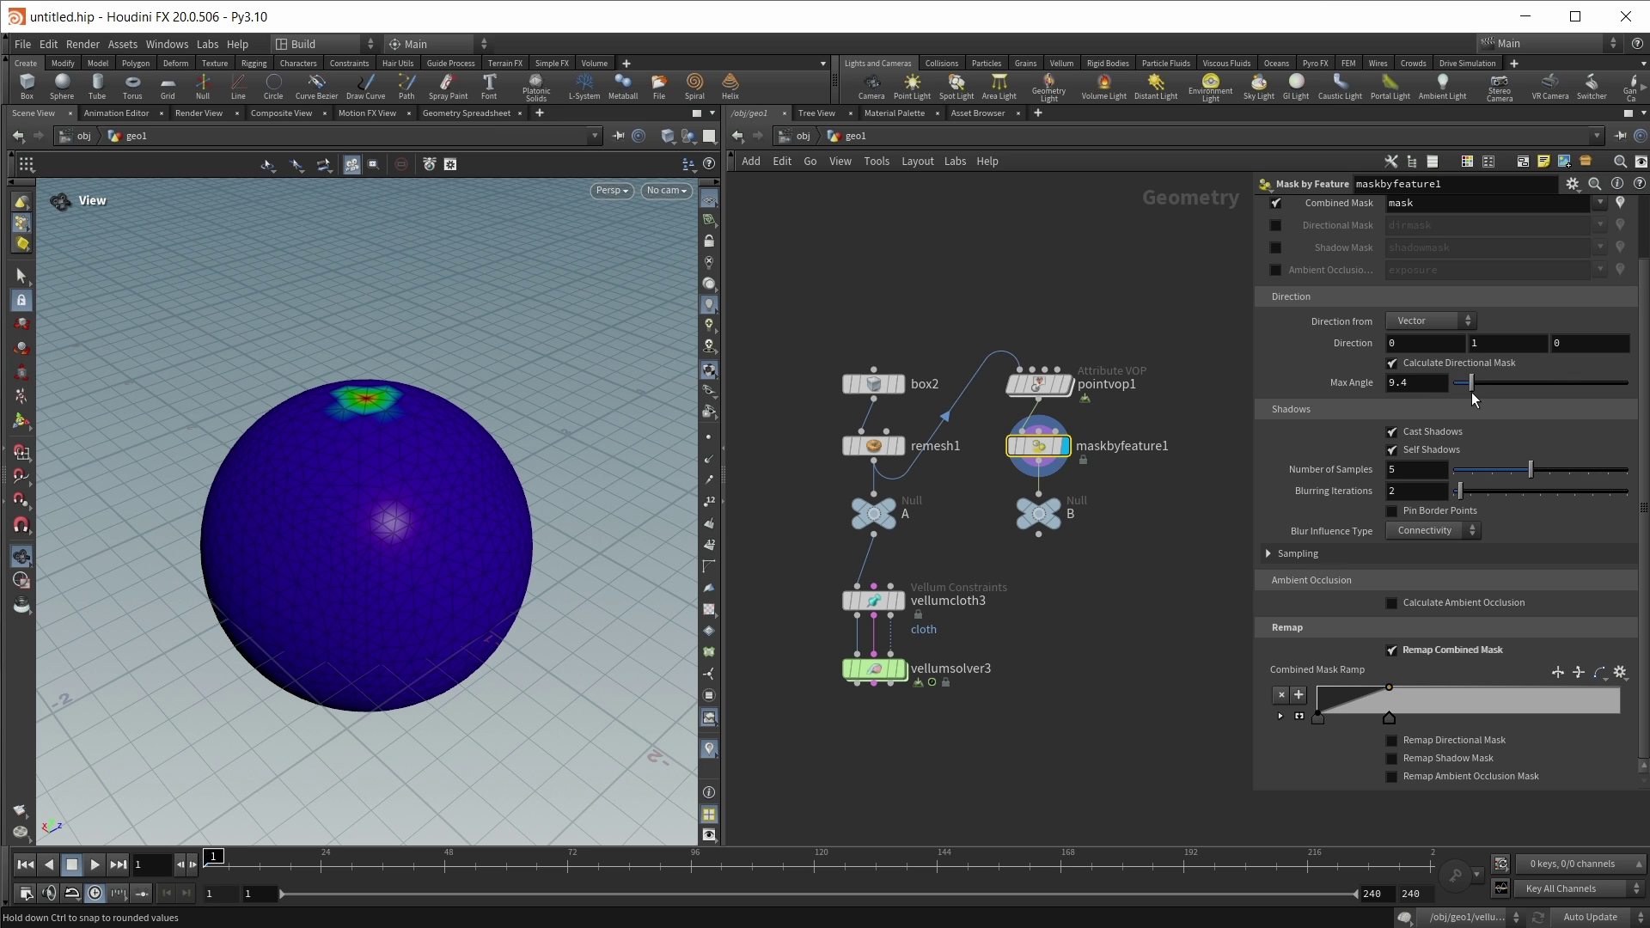
pyautogui.keyDown('alt'); pyautogui.click(1342, 381); pyautogui.keyUp('alt')
pyautogui.click(444, 870)
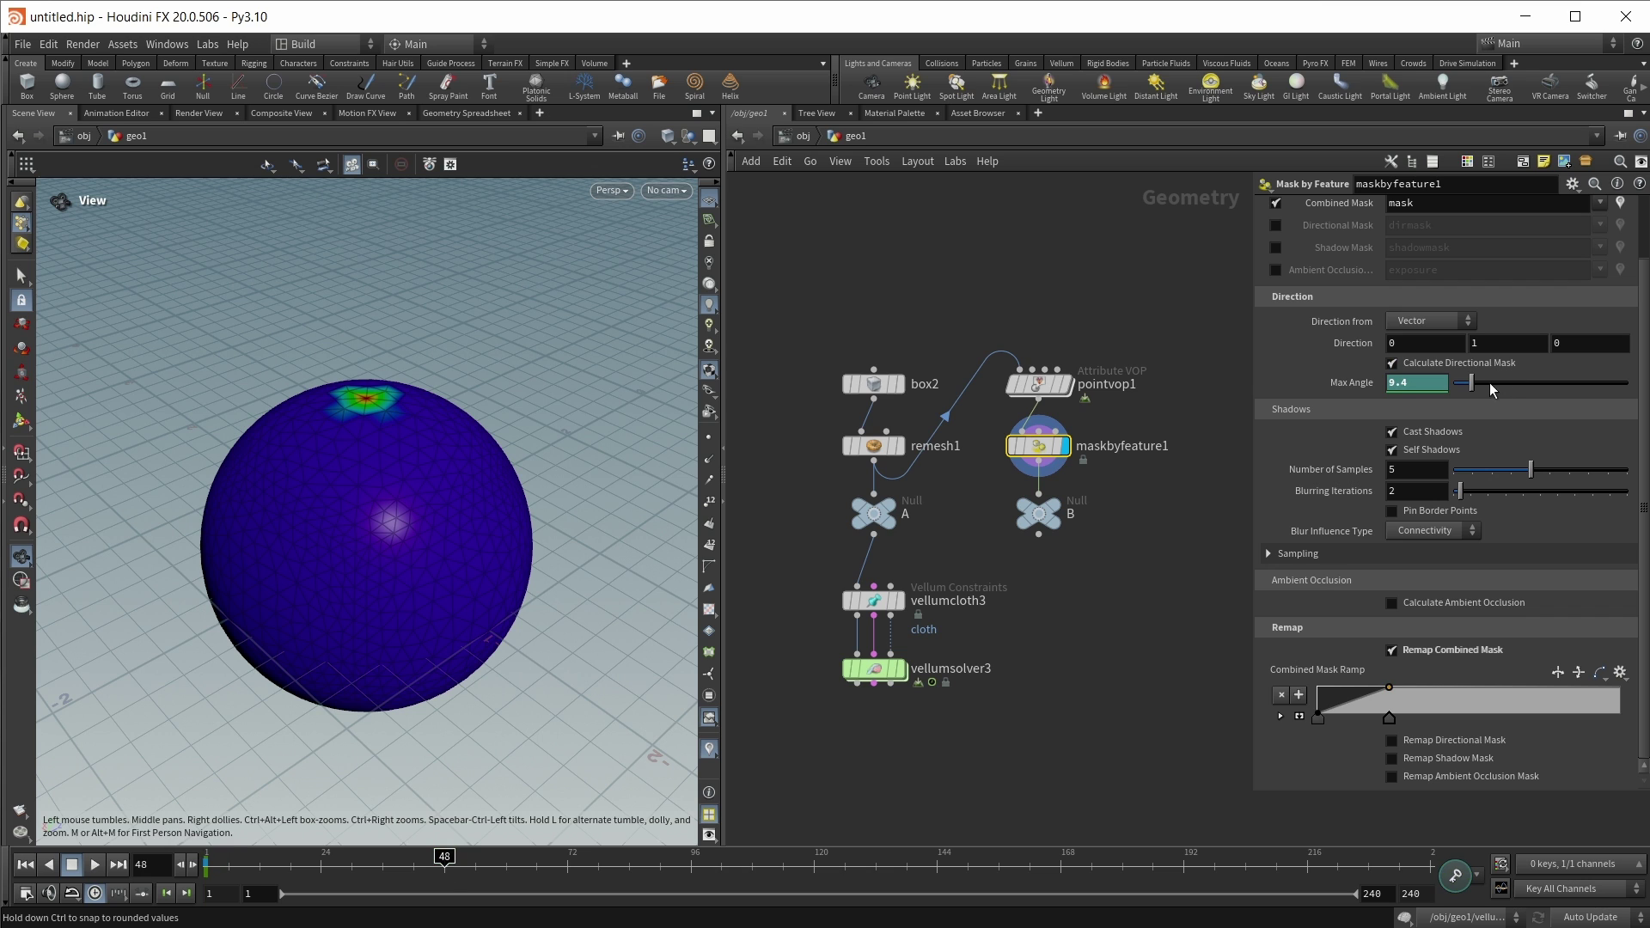
pyautogui.moveTo(1475, 385); pyautogui.dragTo(1630, 395)
pyautogui.keyDown('alt'); pyautogui.click(1428, 389); pyautogui.keyUp('alt')
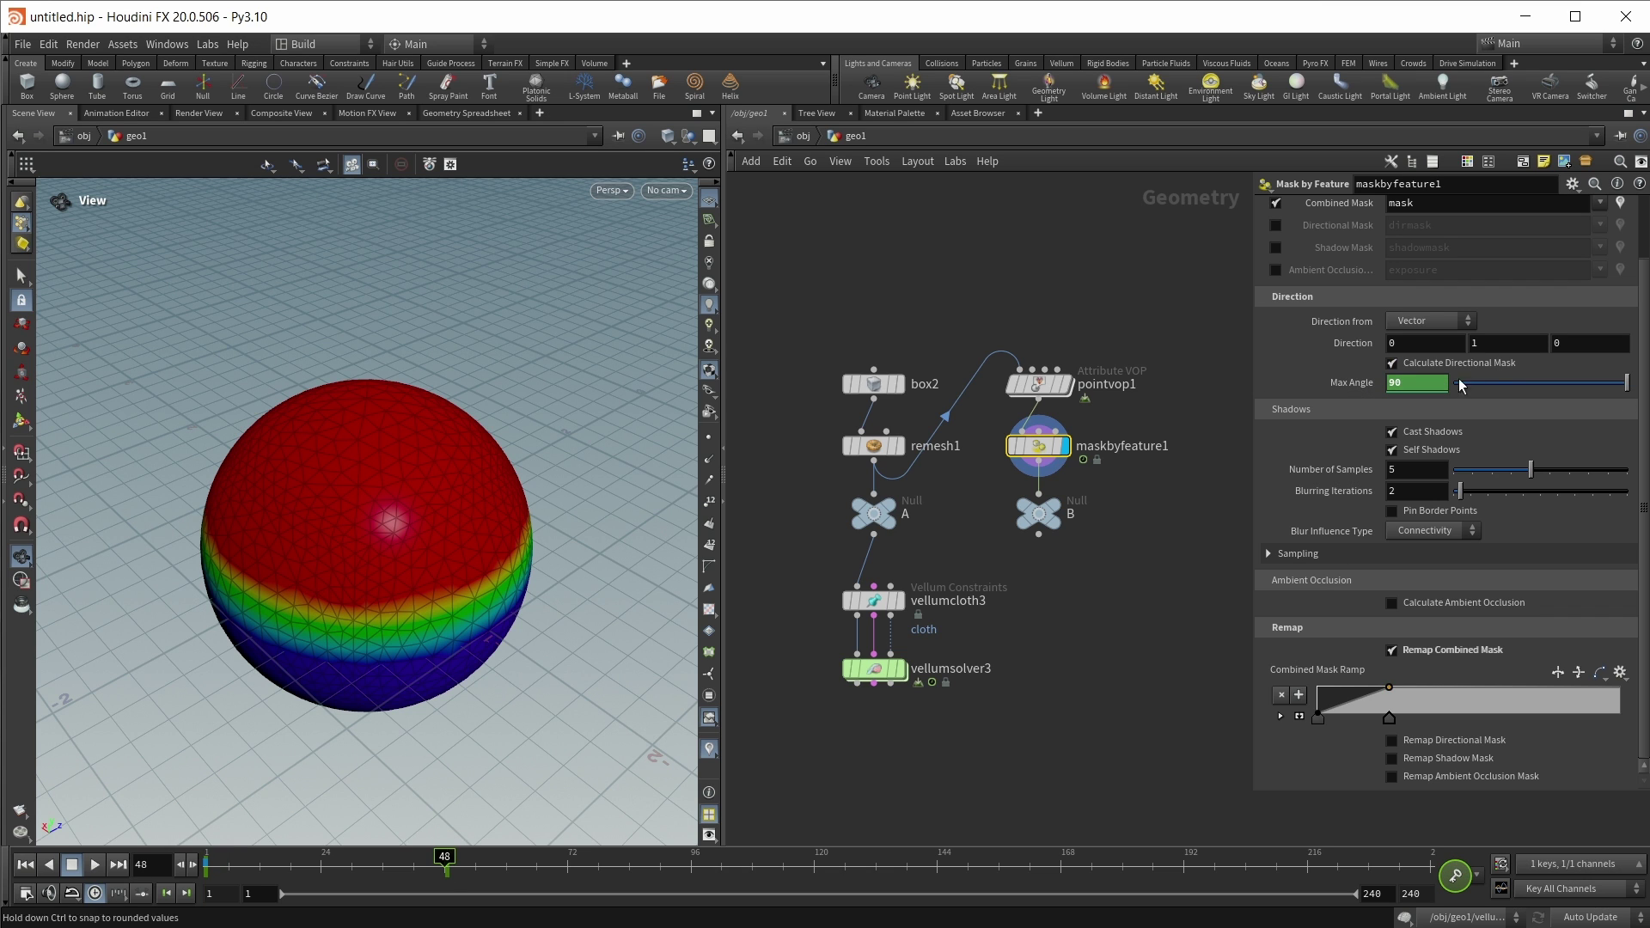
pyautogui.click(1111, 597)
pyautogui.moveTo(898, 677)
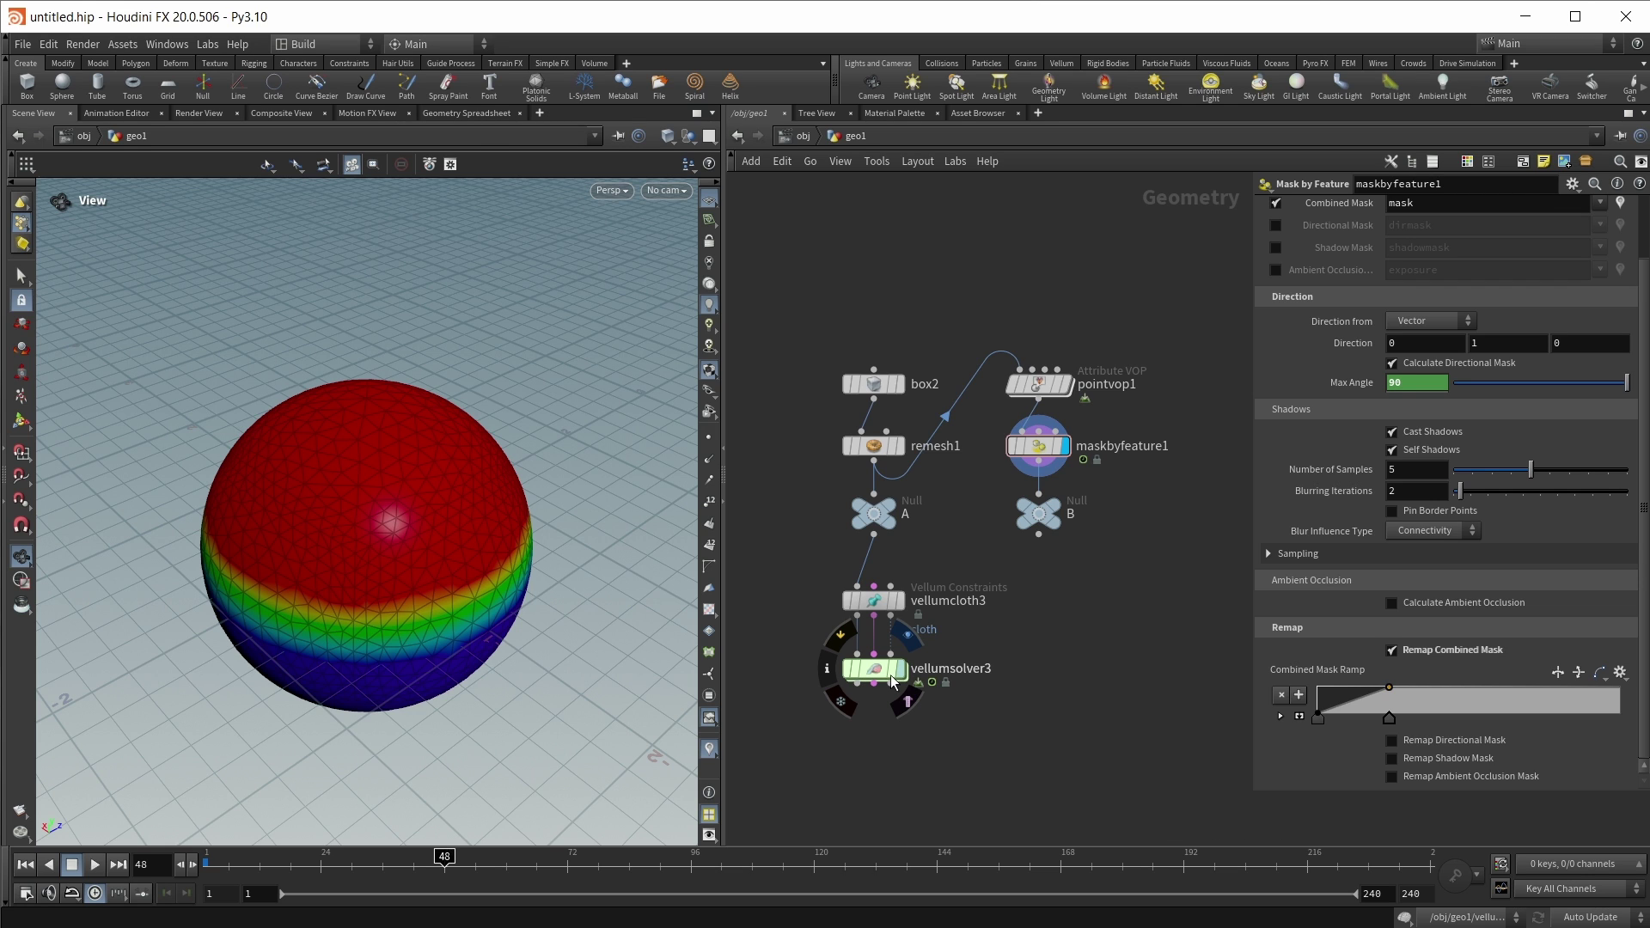
# Display vellumsolver3 and play the cloth simulation from frame 1 over the box.
pyautogui.press('r')
pyautogui.click(874, 670)
pyautogui.hotkey('ctrl', 'Up')
pyautogui.press('Up')
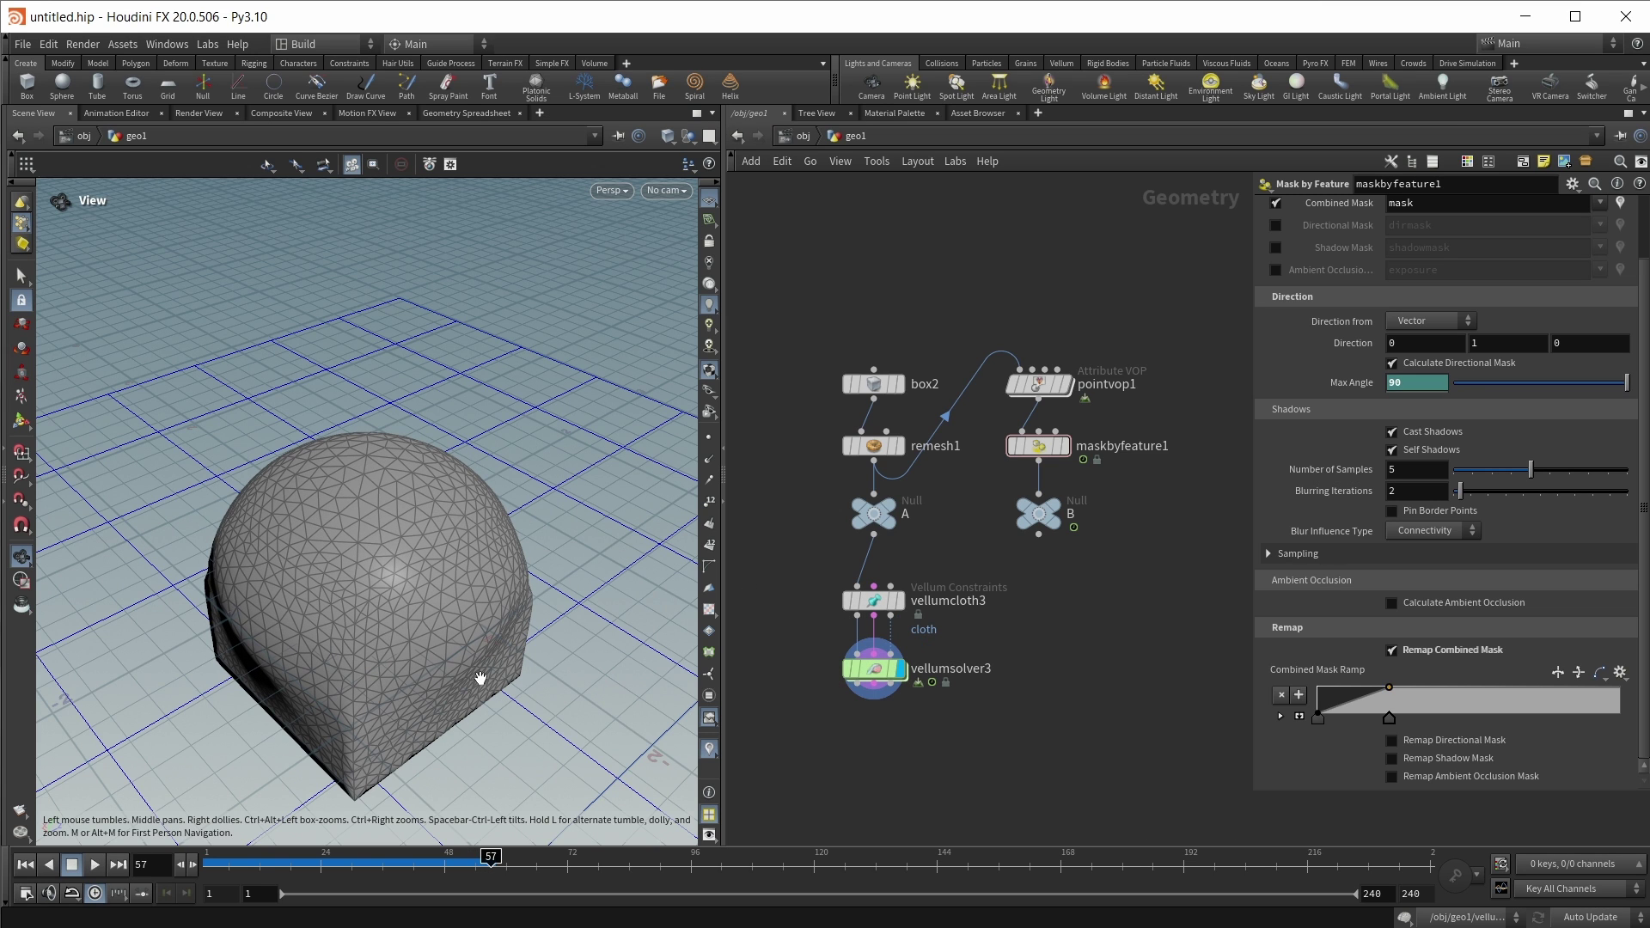
pyautogui.moveTo(1023, 643); pyautogui.dragTo(1028, 625, button='middle')
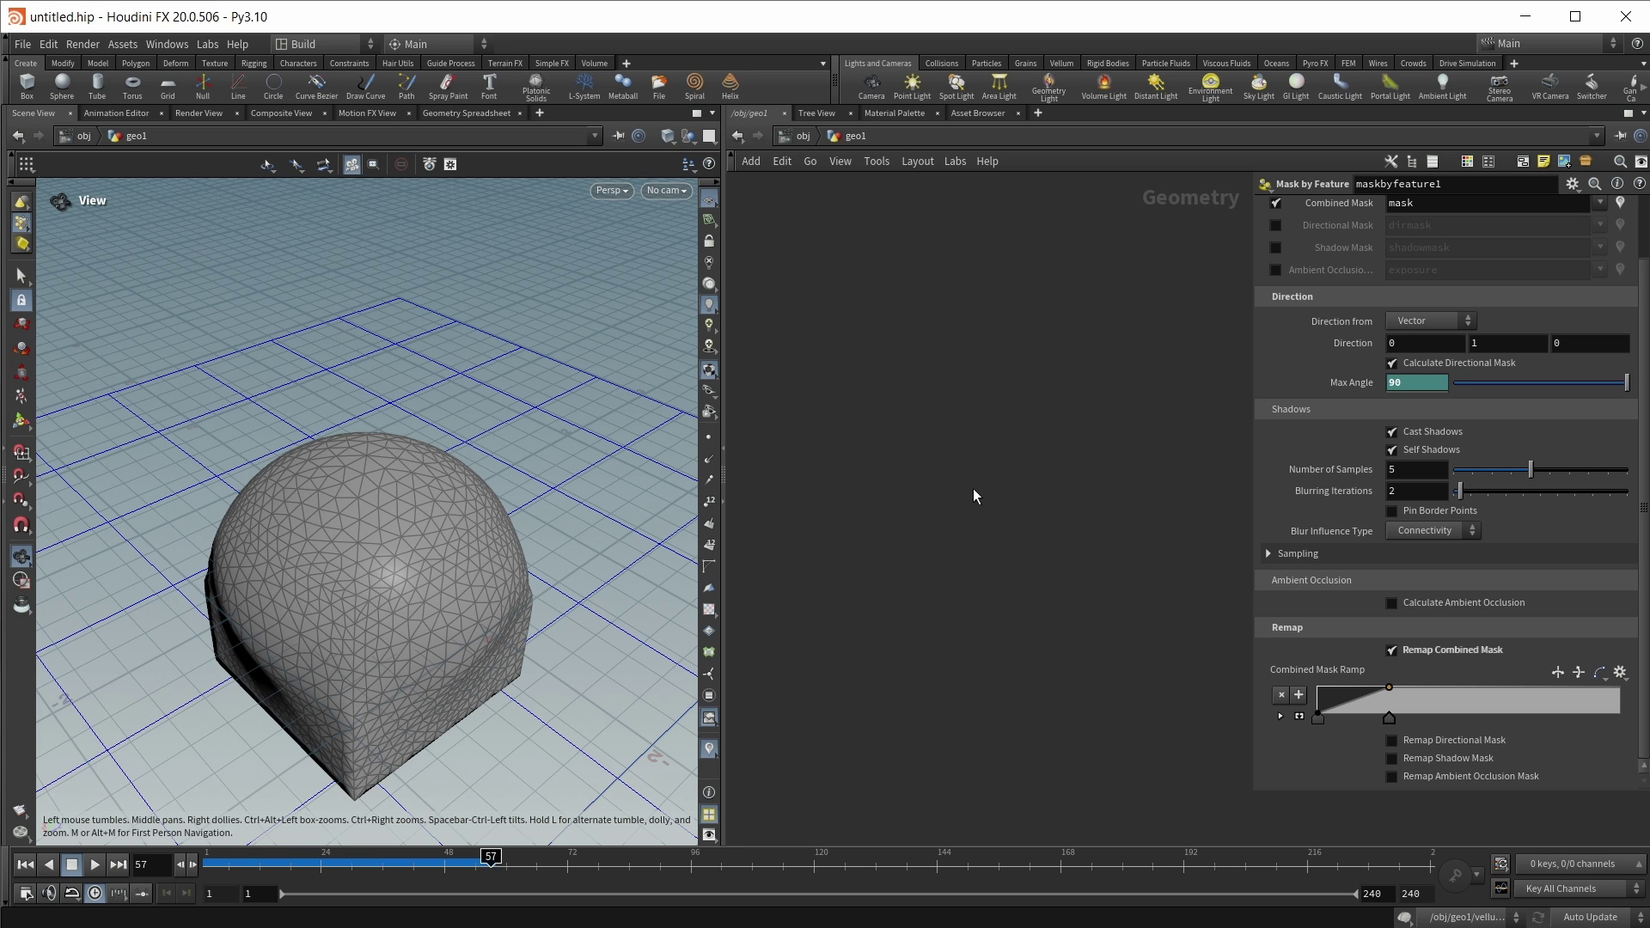
# Paste the circle1, reverse1, remesh2 and vellumcloth4 chain and display each node's output.
pyautogui.hotkey('ctrl', 'v')
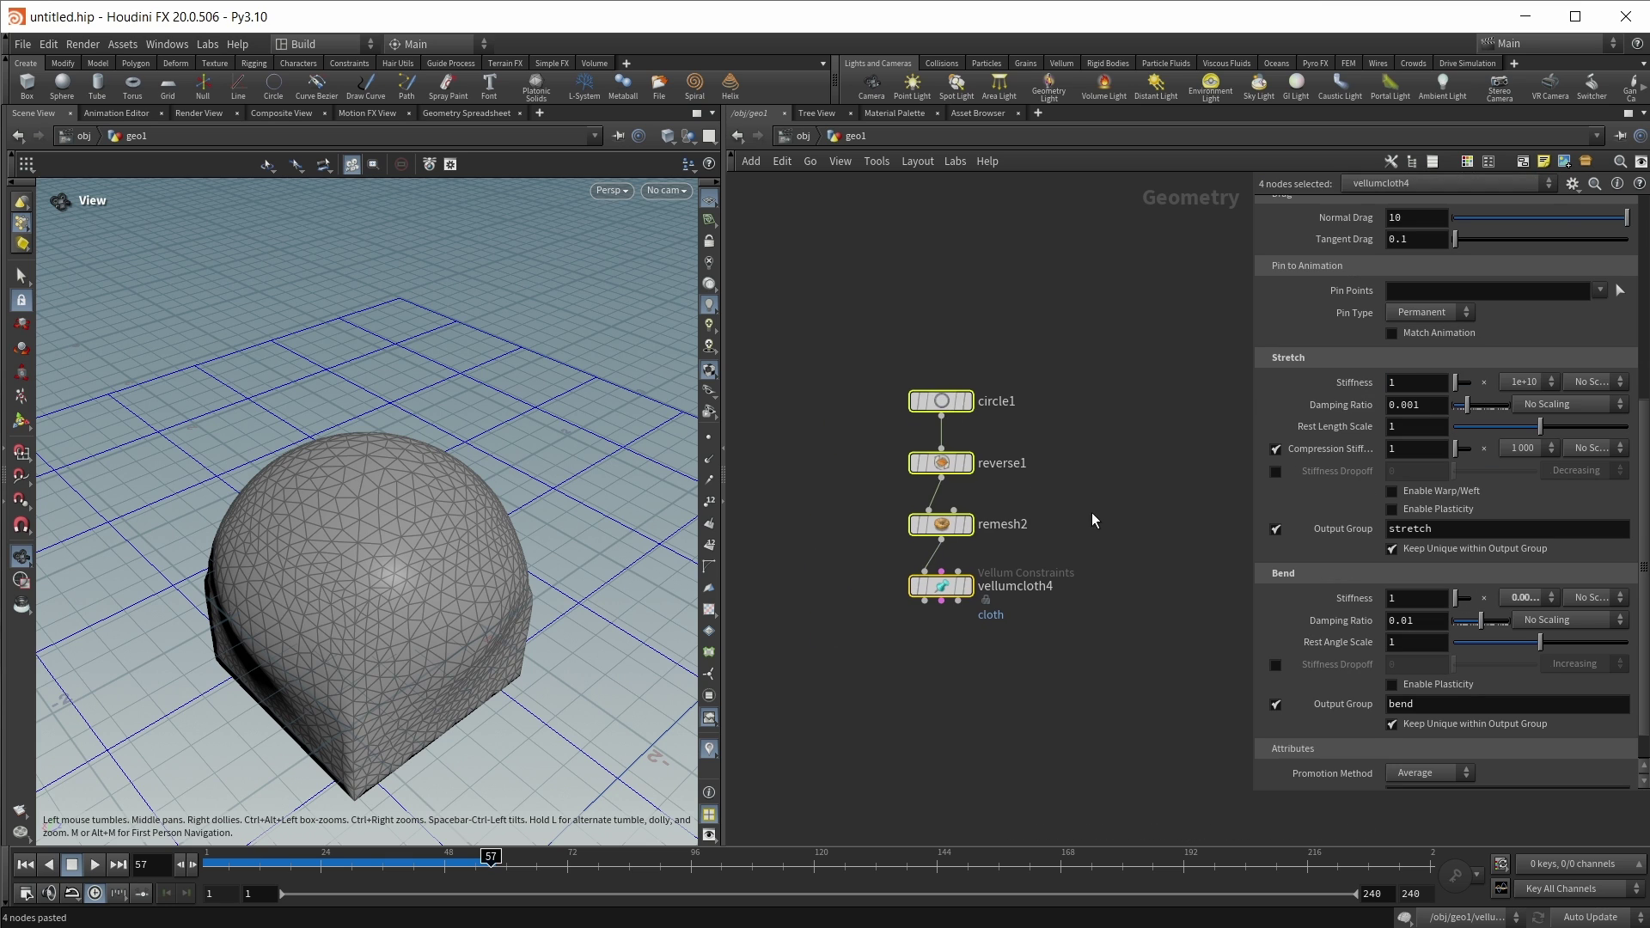
pyautogui.click(970, 401)
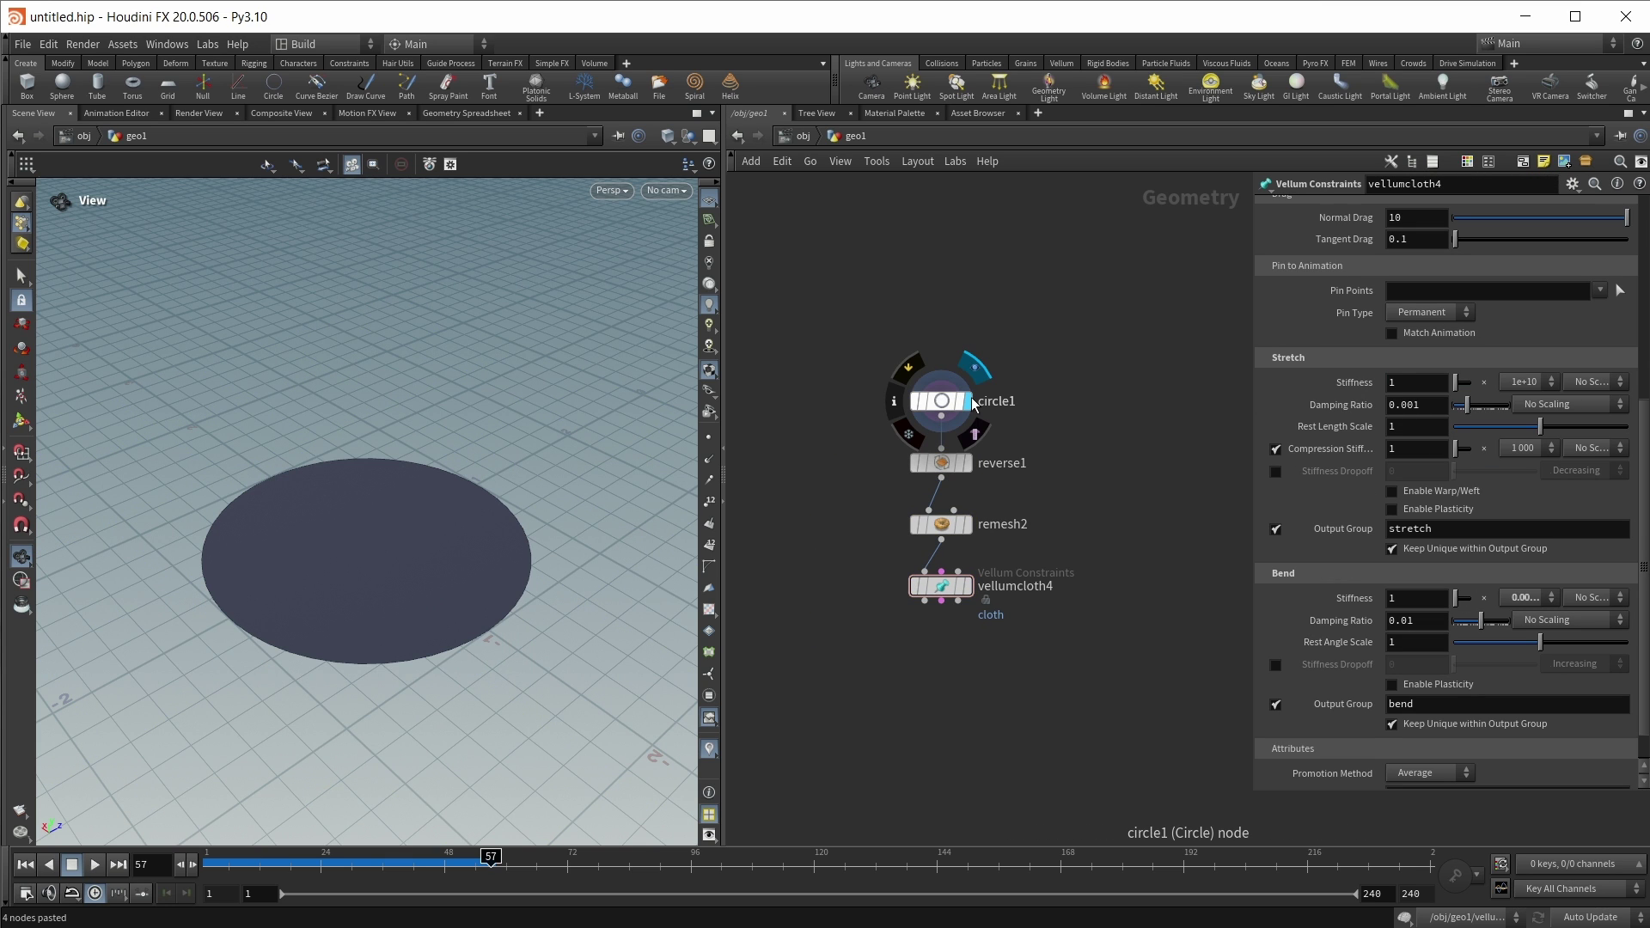
pyautogui.click(971, 463)
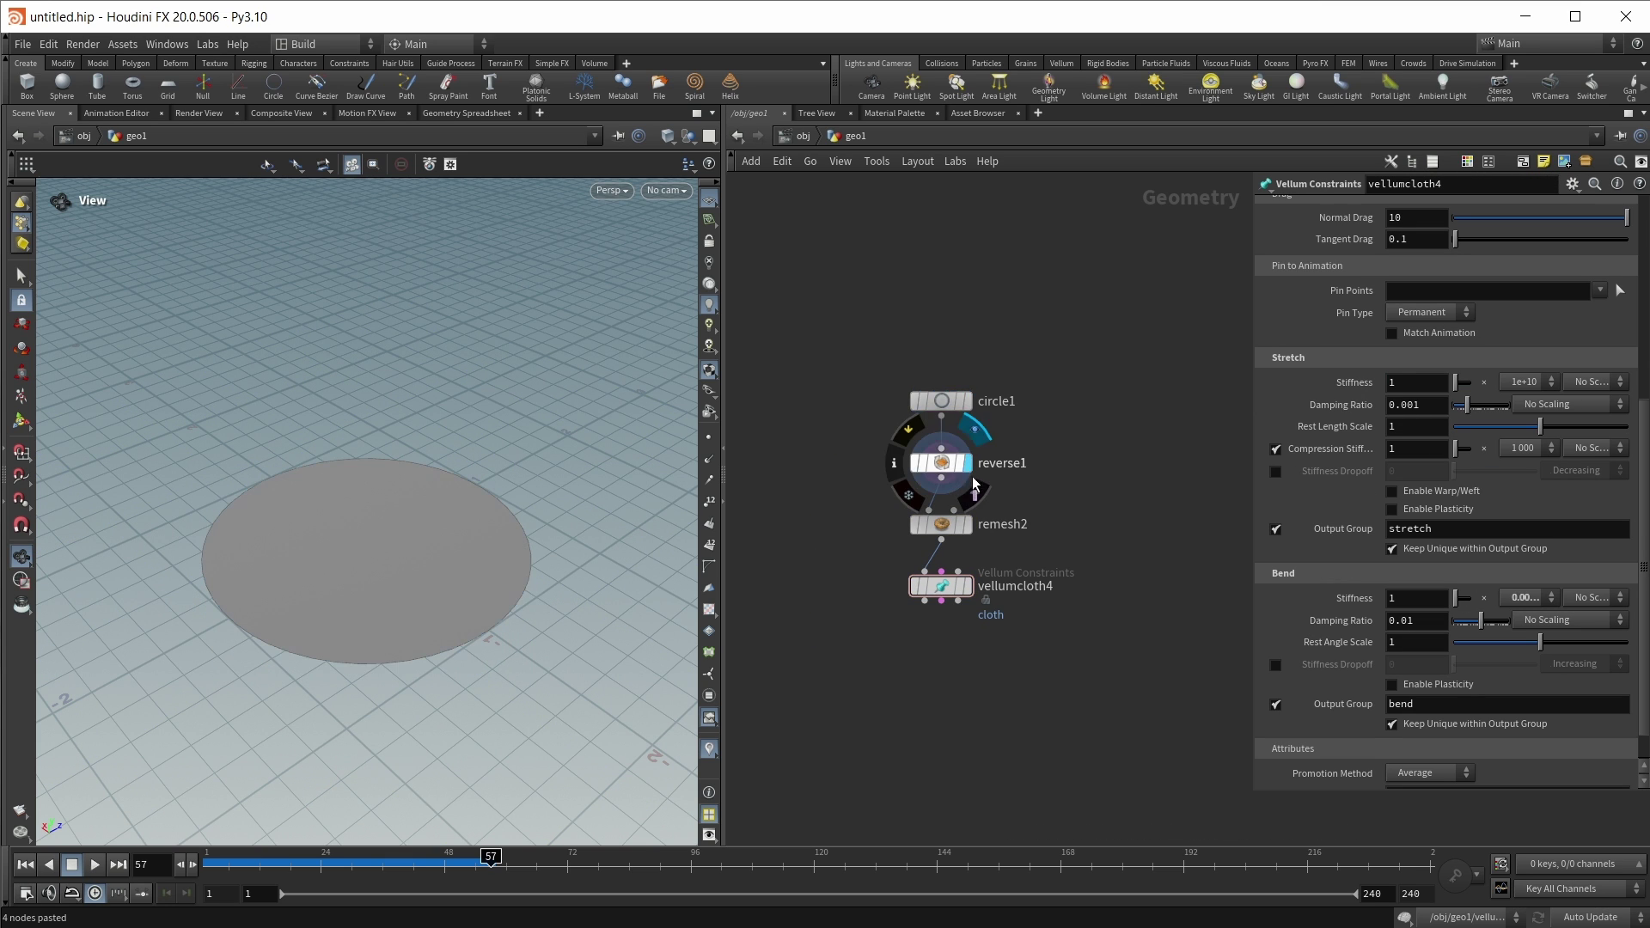
pyautogui.click(971, 524)
pyautogui.click(968, 587)
pyautogui.click(935, 590)
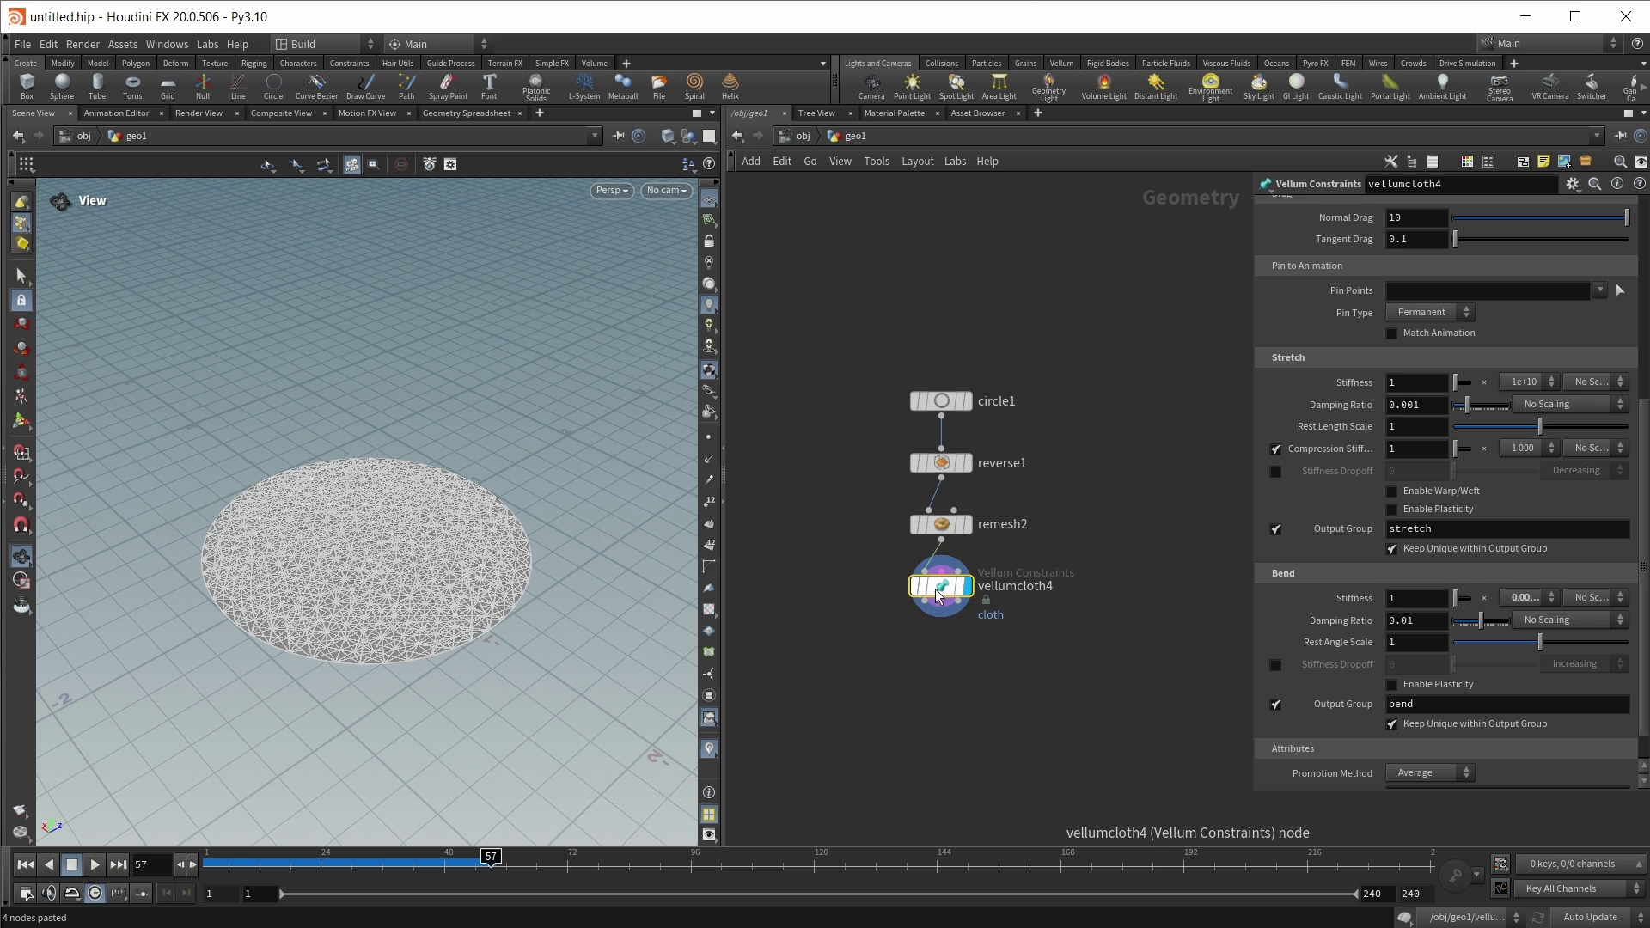
# Add a Vellum Brush below vellumcloth4 with Ground Position enabled at Y -0.01.
pyautogui.press('Tab')
pyautogui.write('vellum')
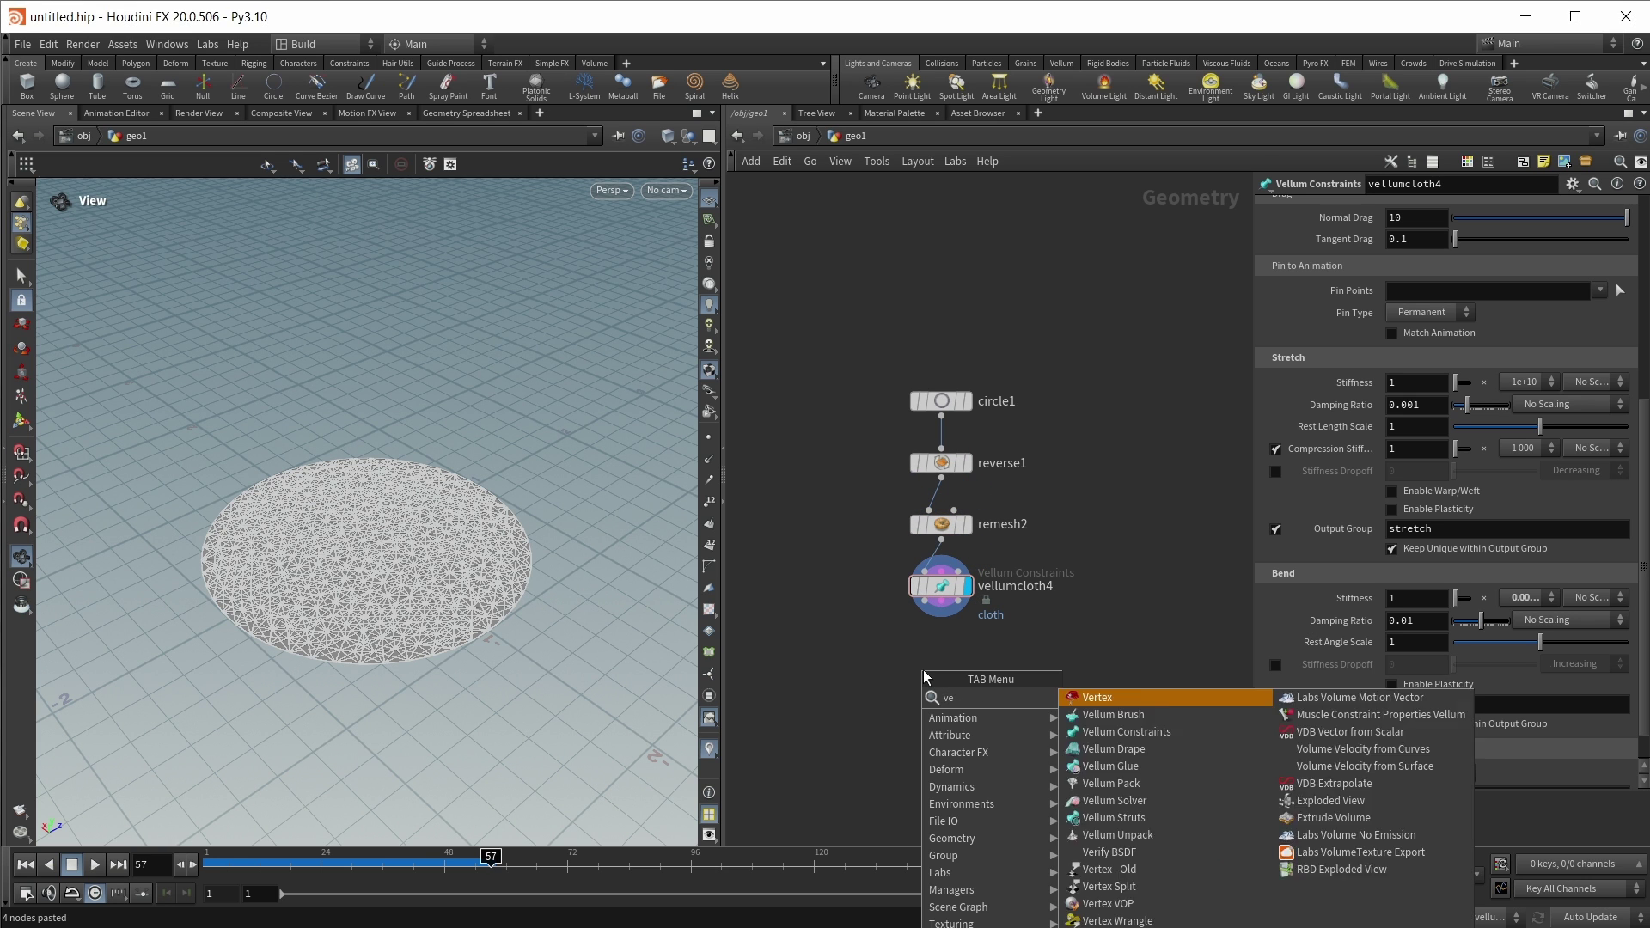
pyautogui.press('Return')
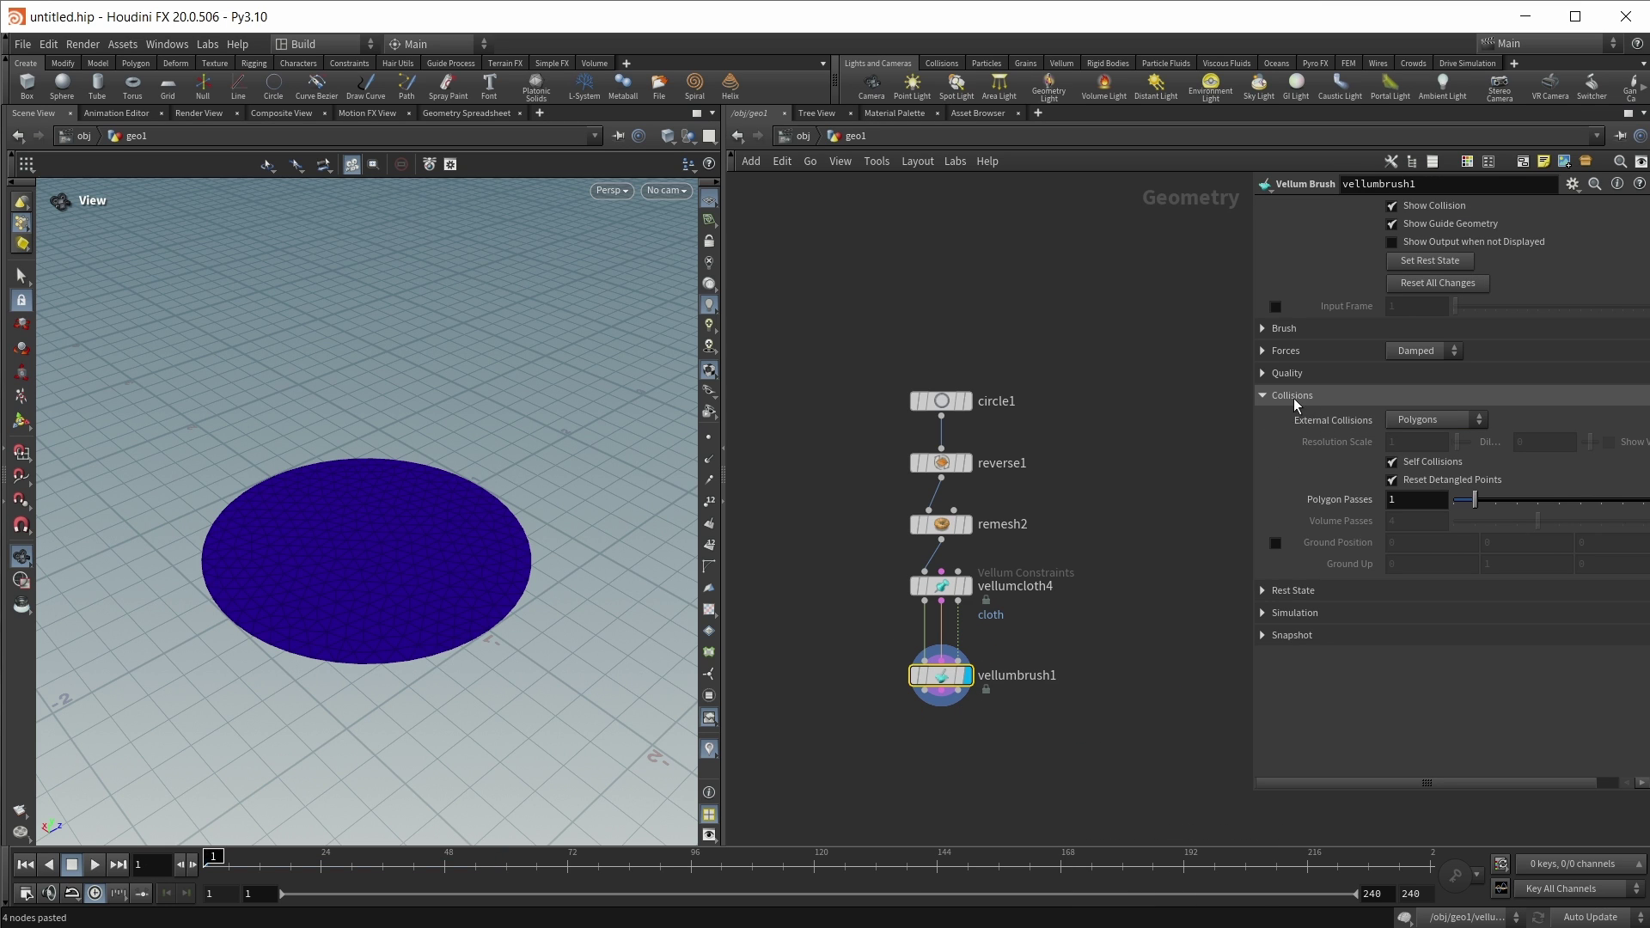
pyautogui.click(1276, 545)
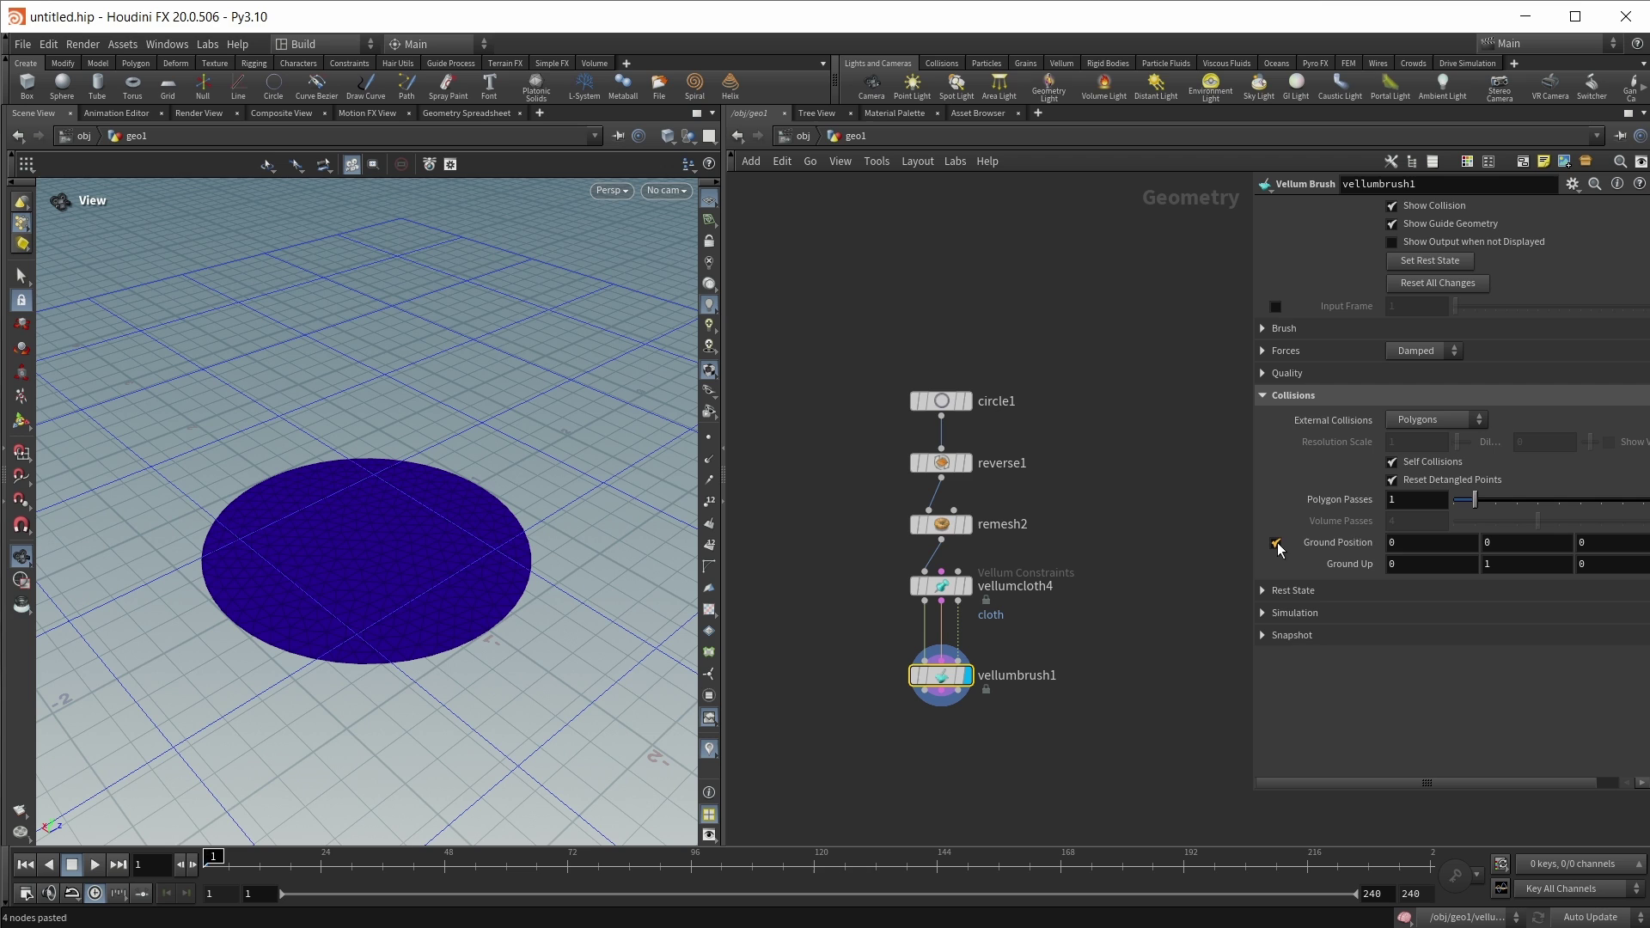
pyautogui.click(1531, 547)
pyautogui.write('-0')
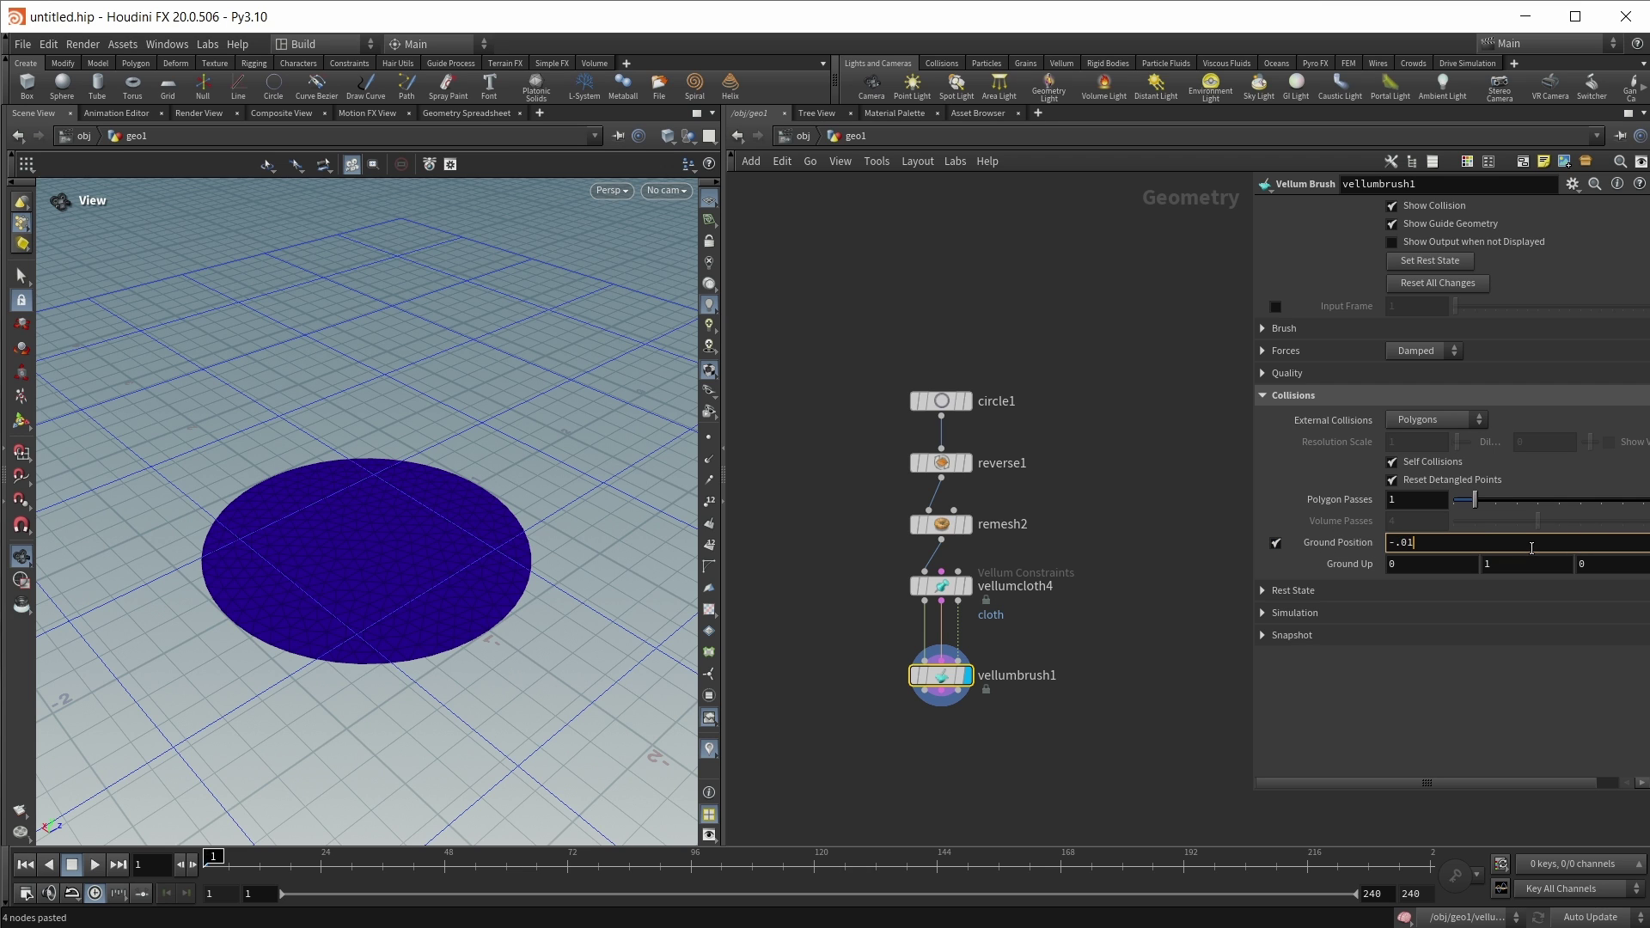
pyautogui.write('.01')
pyautogui.press('Return')
# Start Vellum brushing, pull the cloth edge, undo the pull, then resume brushing.
pyautogui.click(22, 421)
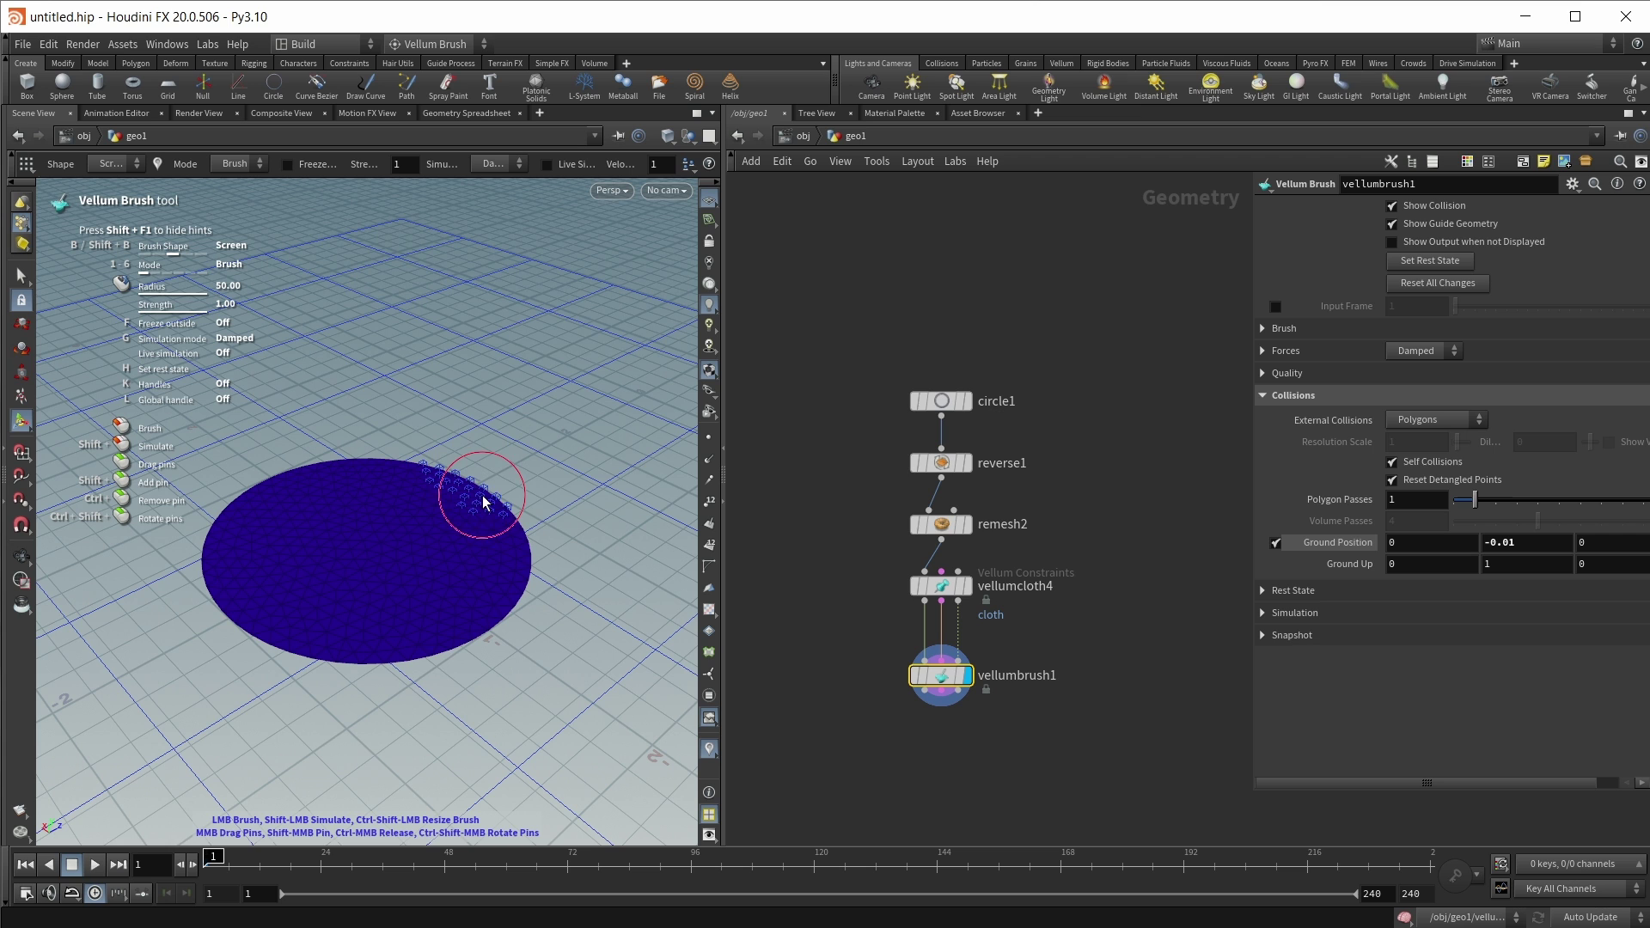
pyautogui.moveTo(469, 505); pyautogui.dragTo(519, 440)
pyautogui.moveTo(519, 440); pyautogui.dragTo(369, 477, button='middle')
pyautogui.hotkey('ctrl', 'z')
pyautogui.keyDown('alt'); pyautogui.moveTo(528, 412); pyautogui.dragTo(465, 423); pyautogui.keyUp('alt')
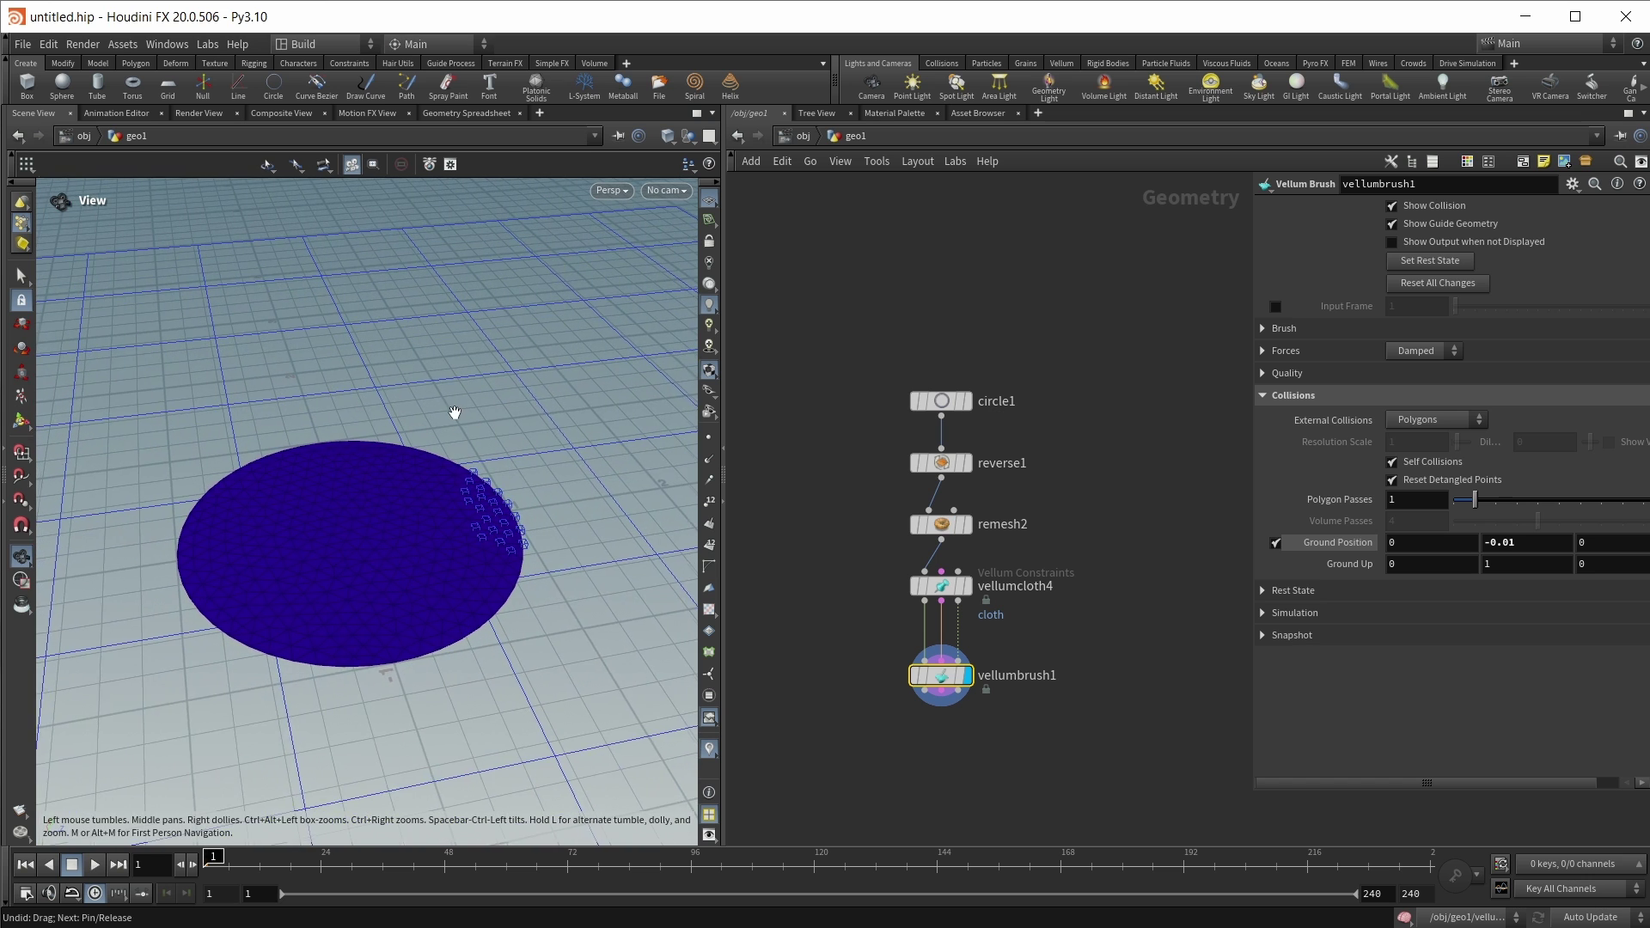
pyautogui.press('Return')
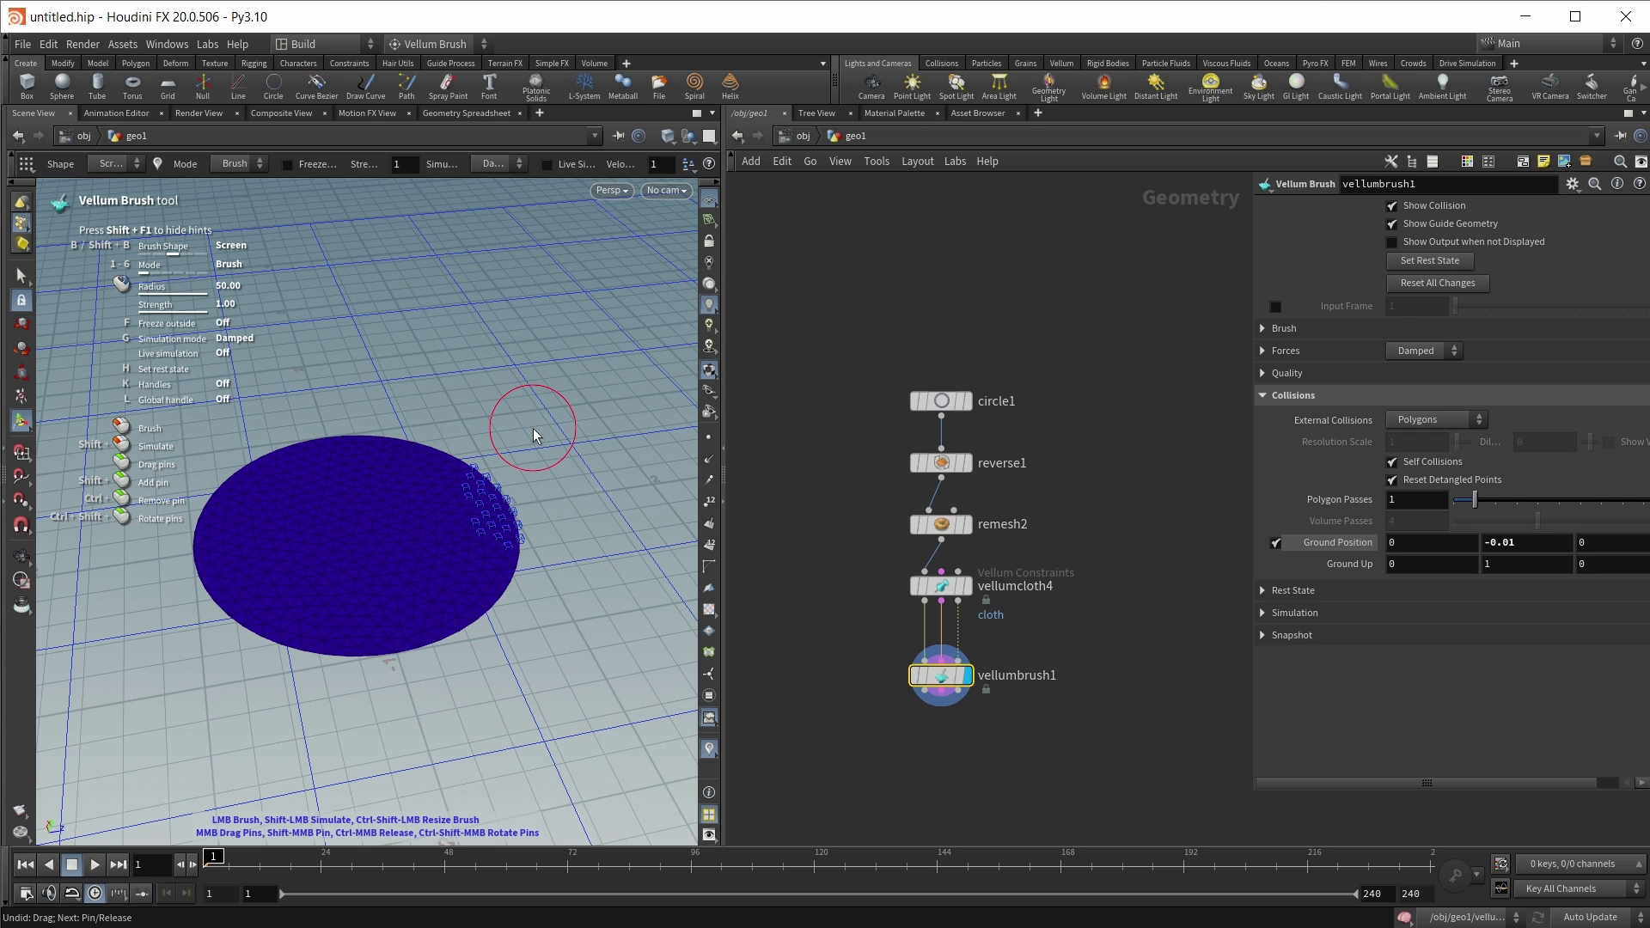
# Use the global pin handle to lift, rotate and slide the pinned edge so the cloth folds.
pyautogui.press('k')
pyautogui.press('l')
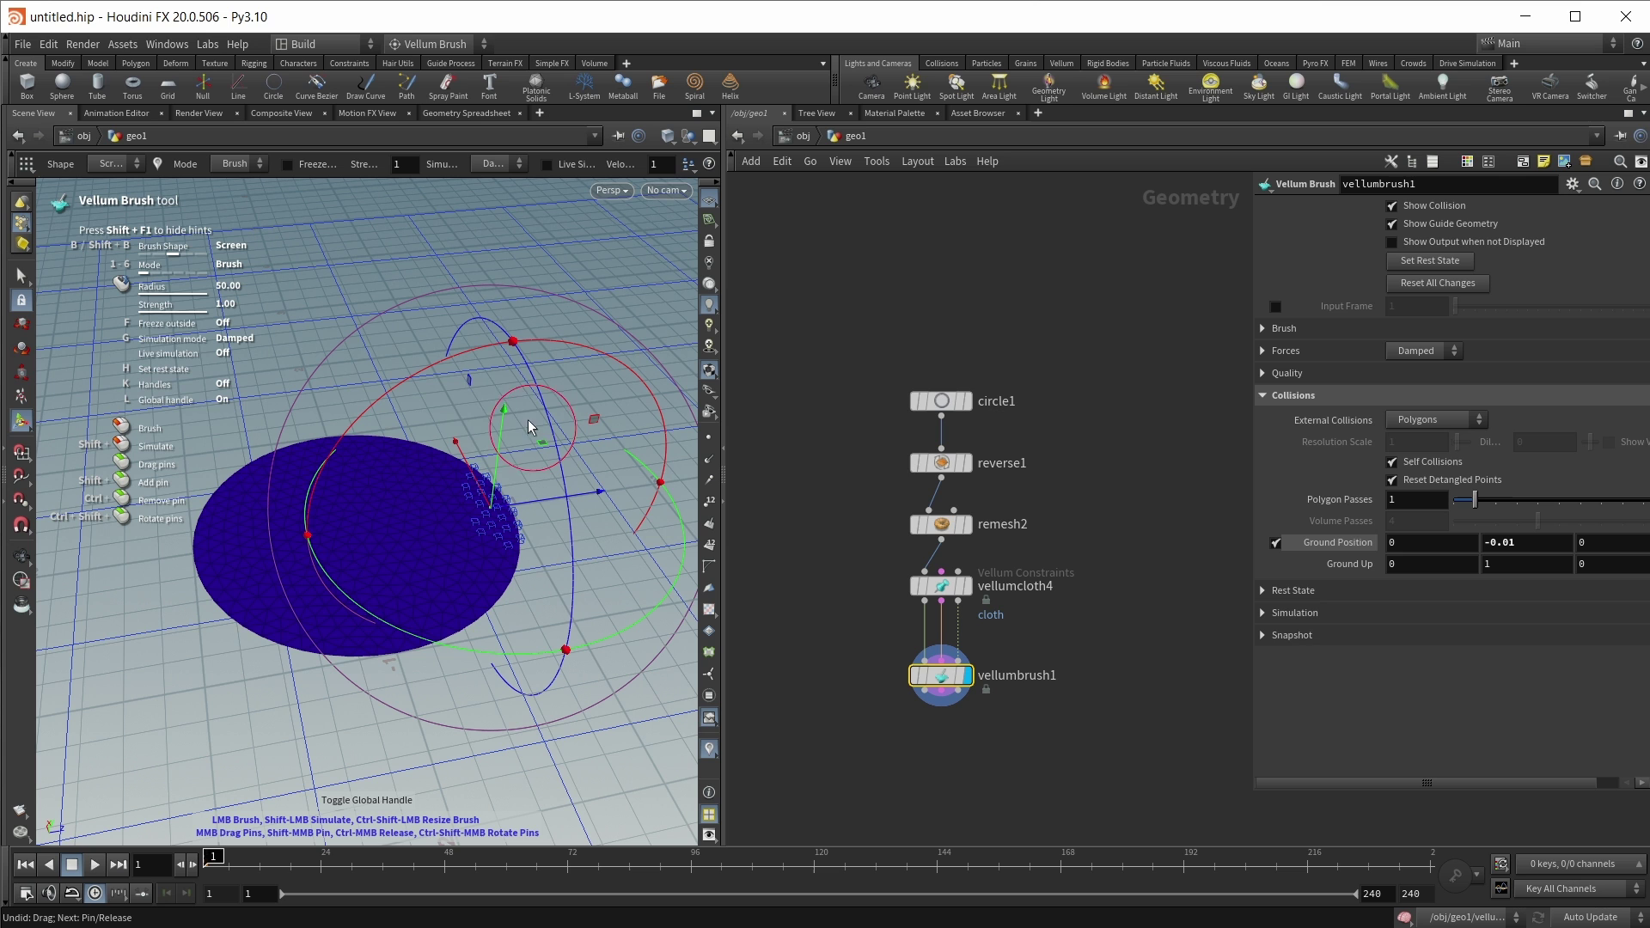
pyautogui.moveTo(499, 443); pyautogui.dragTo(507, 384)
pyautogui.moveTo(575, 445); pyautogui.dragTo(357, 471)
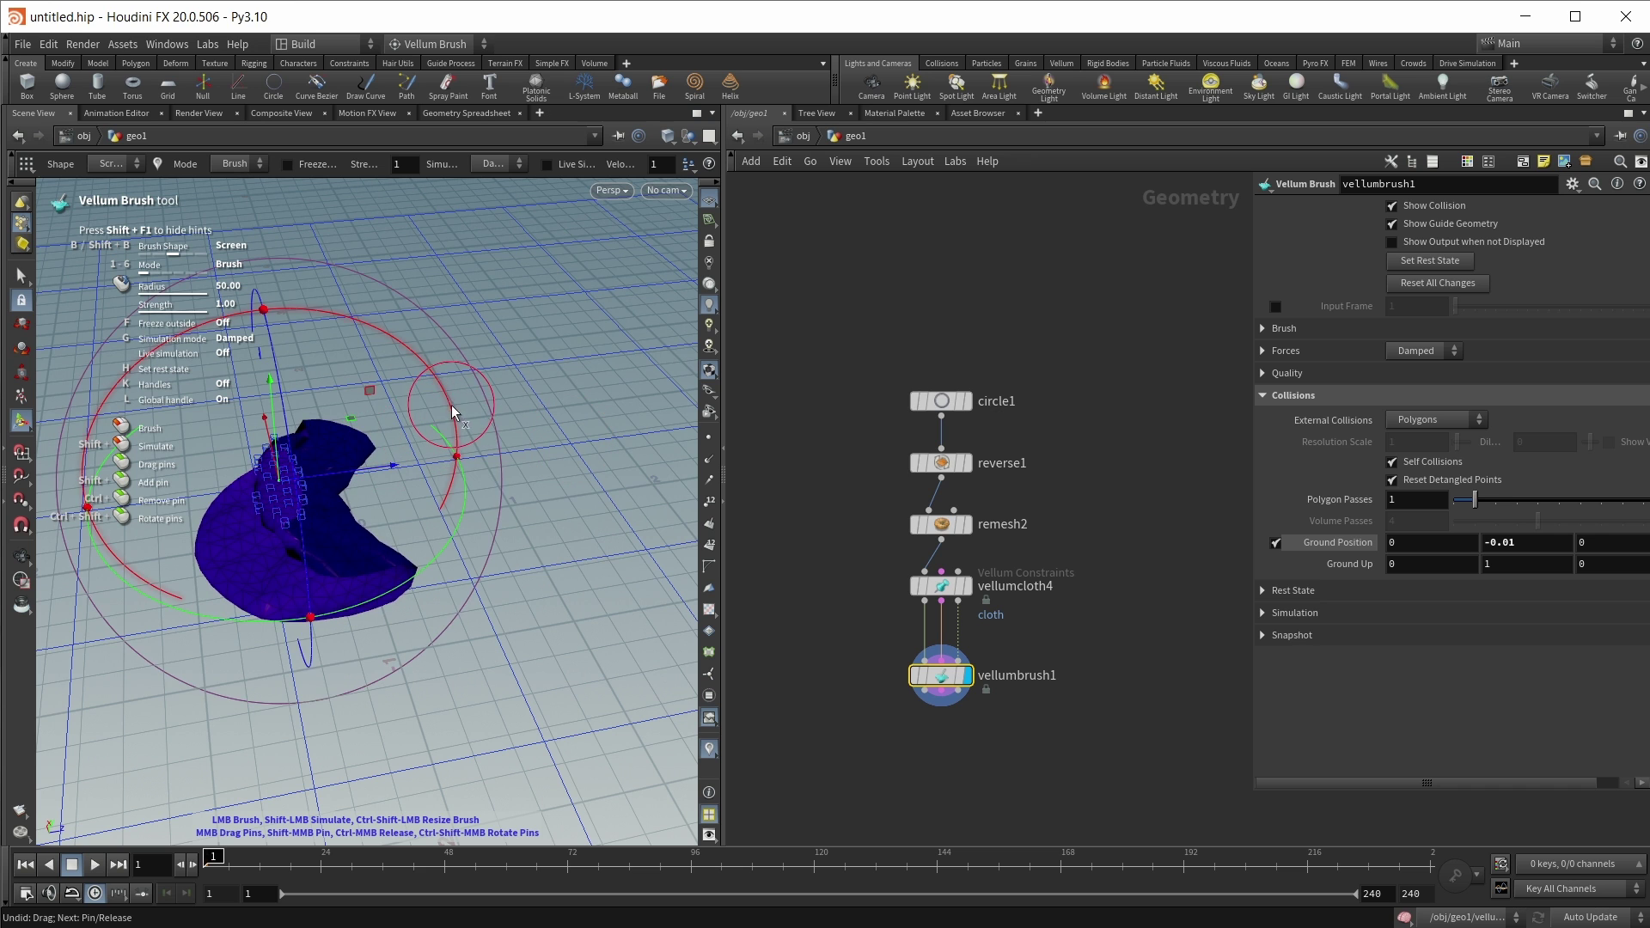
pyautogui.moveTo(451, 406); pyautogui.dragTo(91, 479)
pyautogui.moveTo(223, 488); pyautogui.dragTo(142, 507)
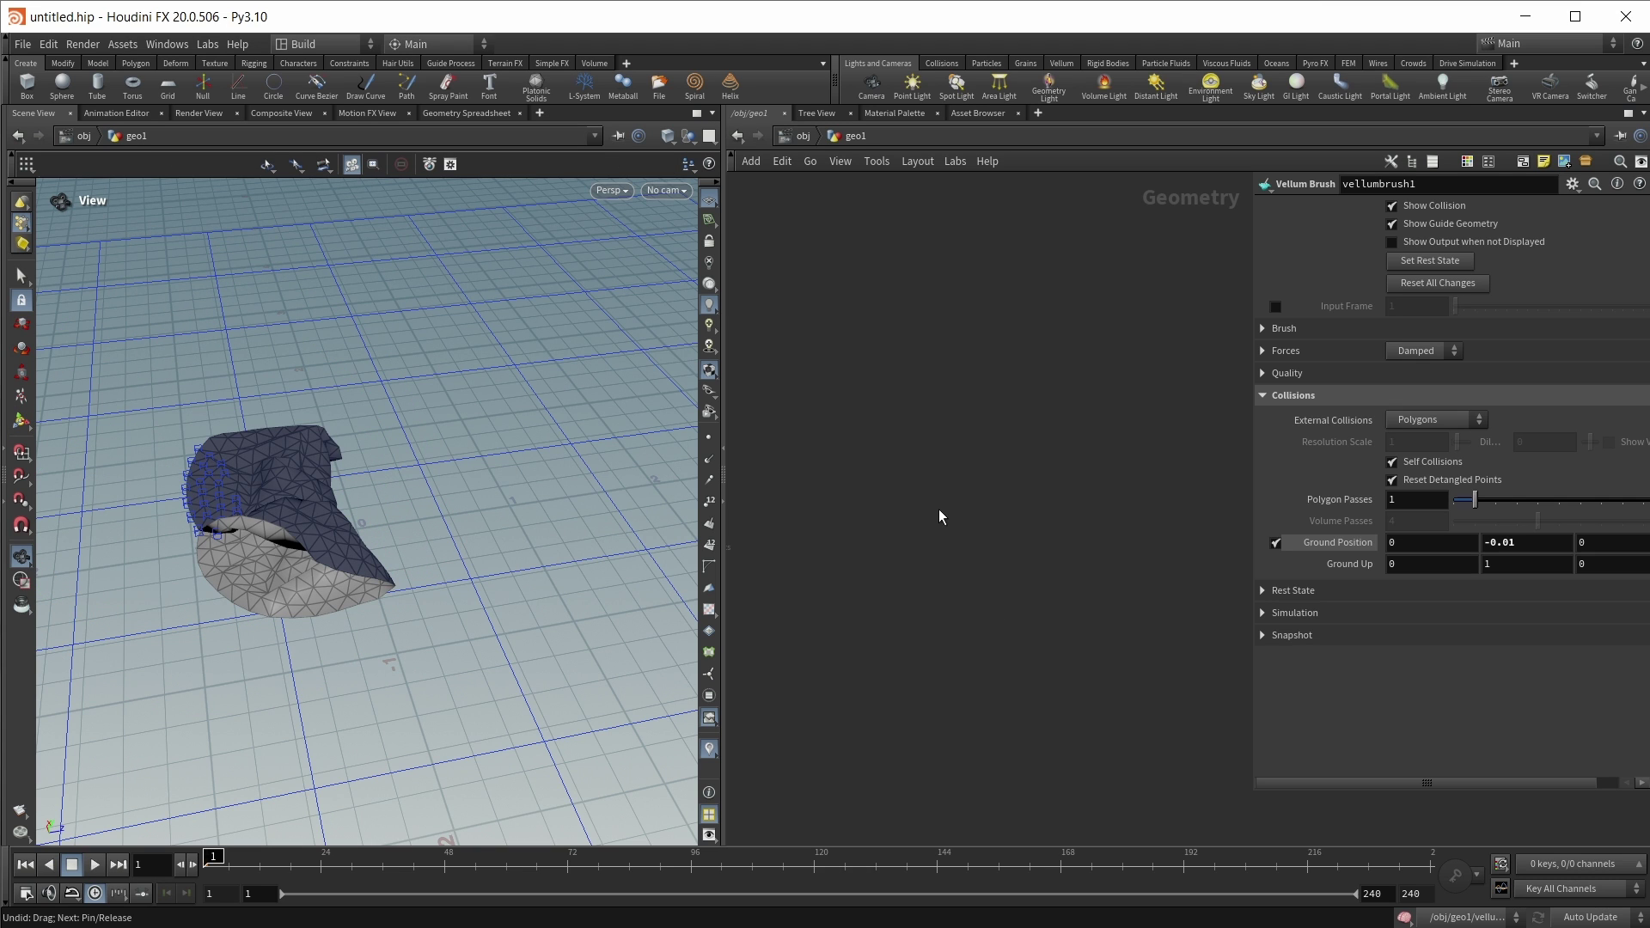
# Add the Pyro Configure Billowy Smoke setup and display pyrosolver_billowy_smoke.
pyautogui.press('Tab')
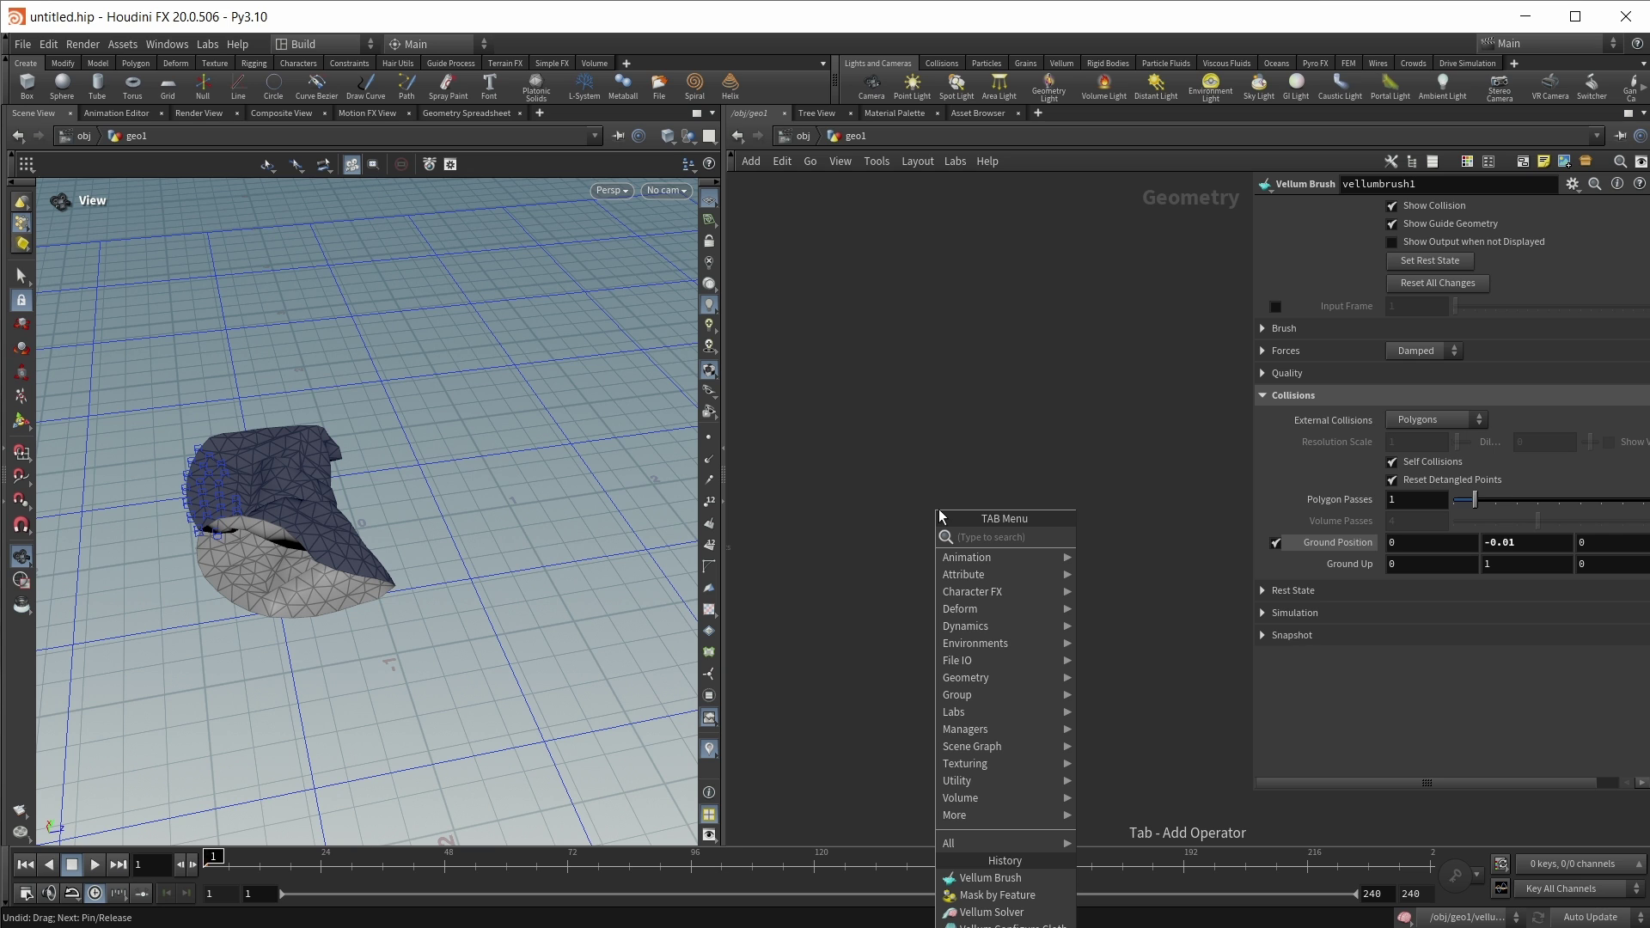
pyautogui.write('pyro con')
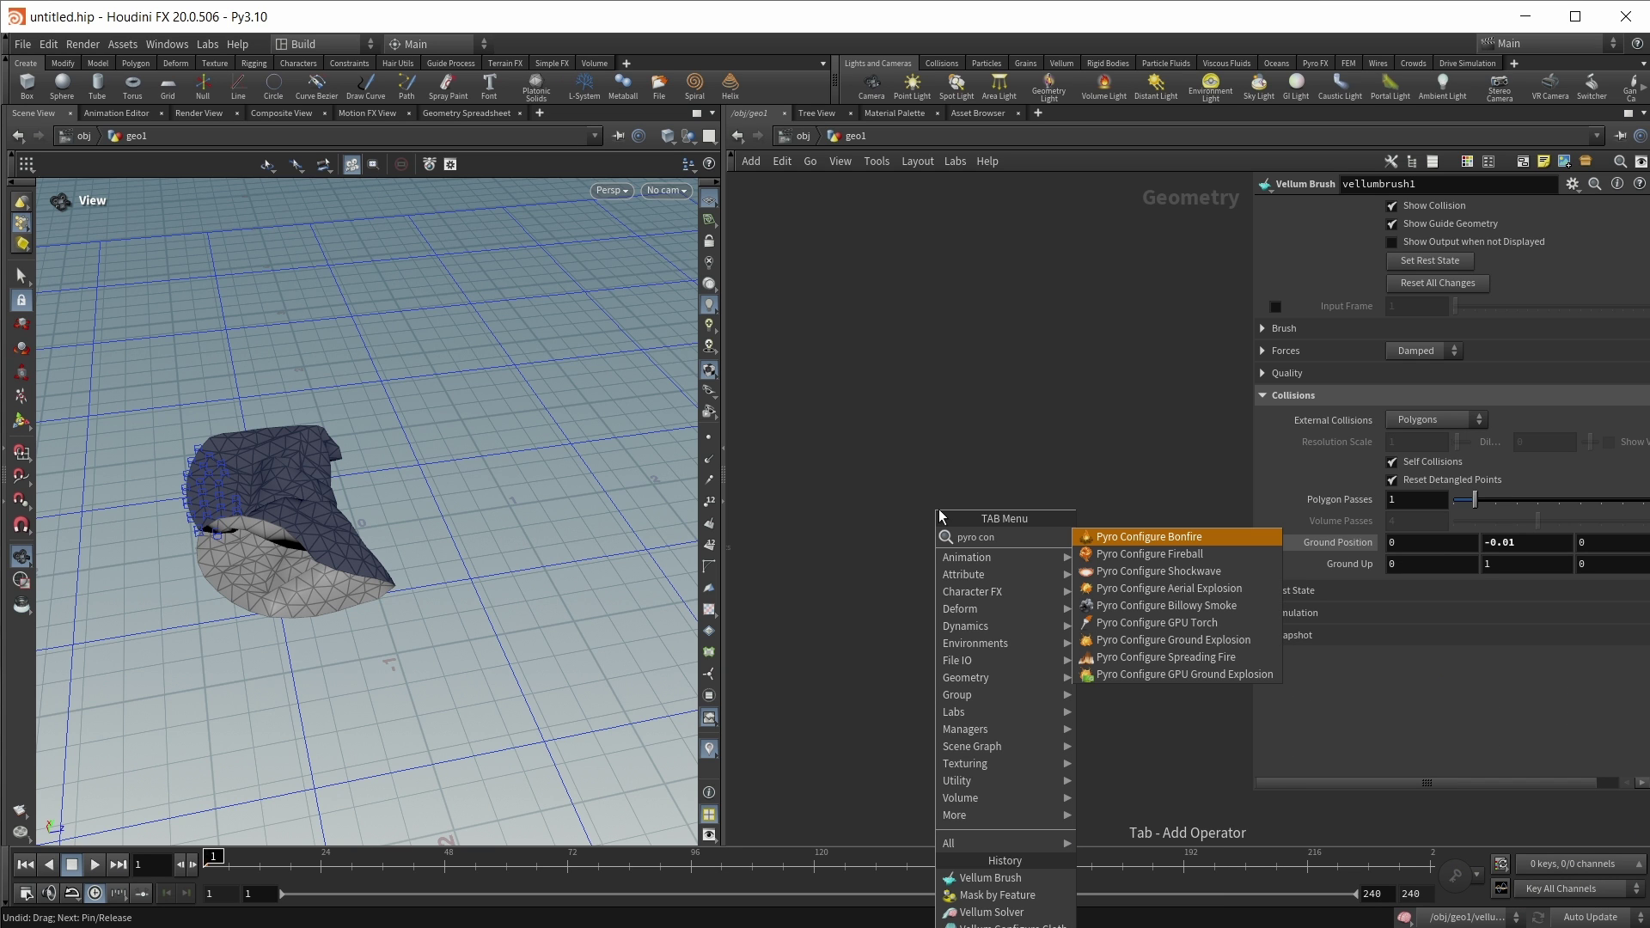
pyautogui.write('f')
pyautogui.click(1151, 605)
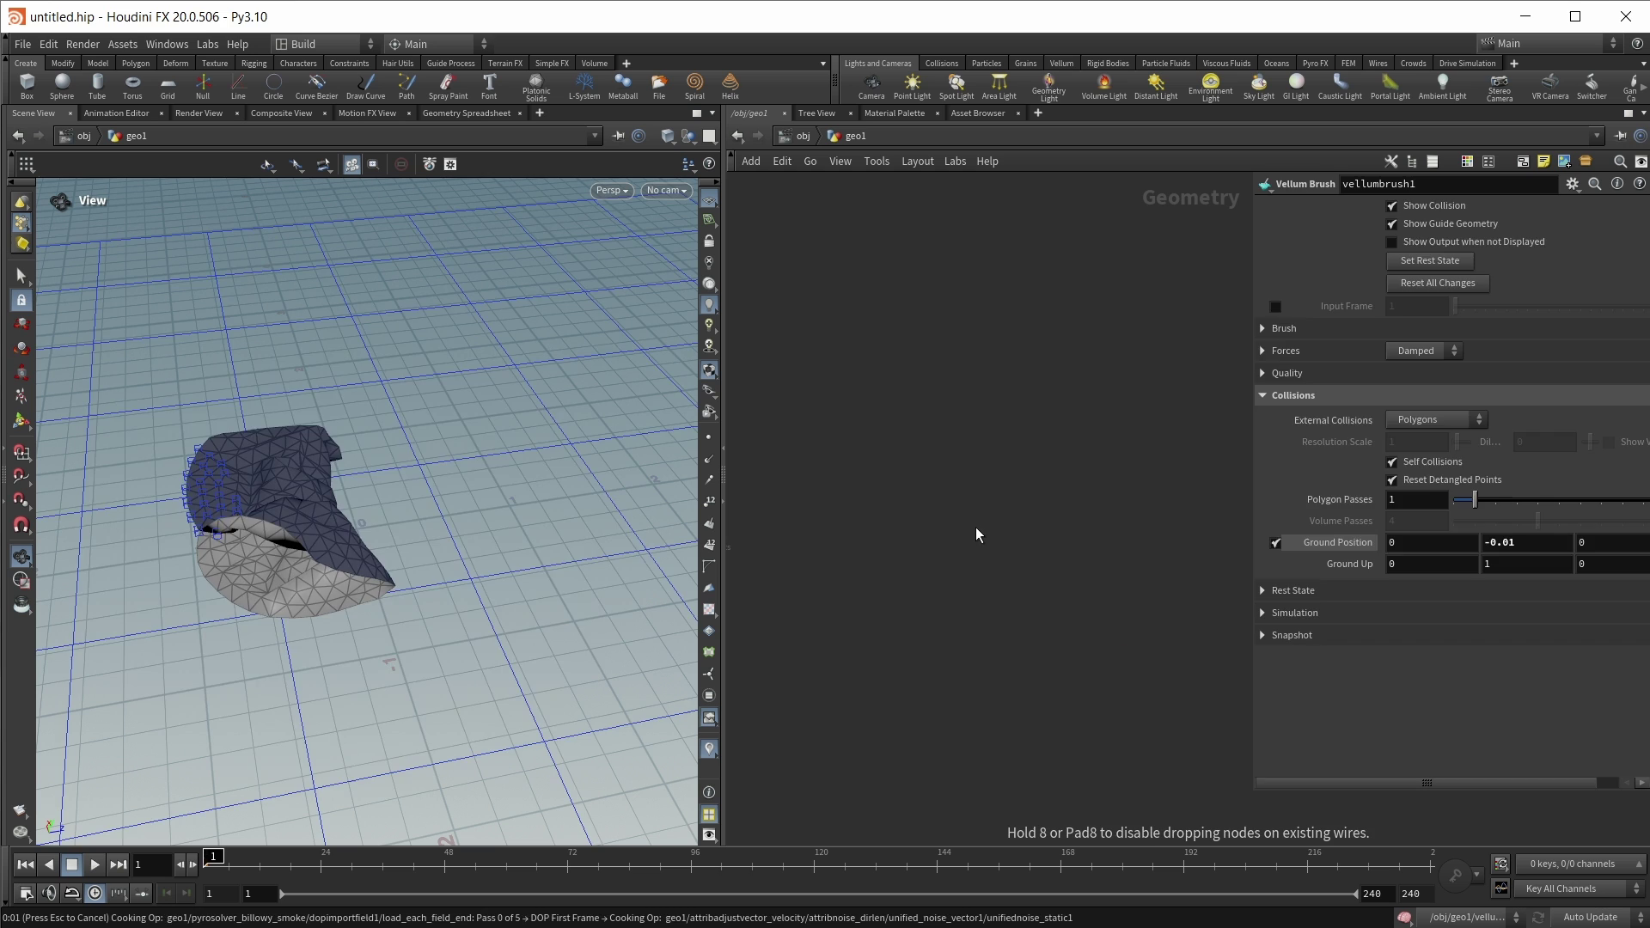
pyautogui.click(976, 528)
pyautogui.moveTo(1110, 612); pyautogui.dragTo(1115, 420, button='middle')
pyautogui.click(997, 517)
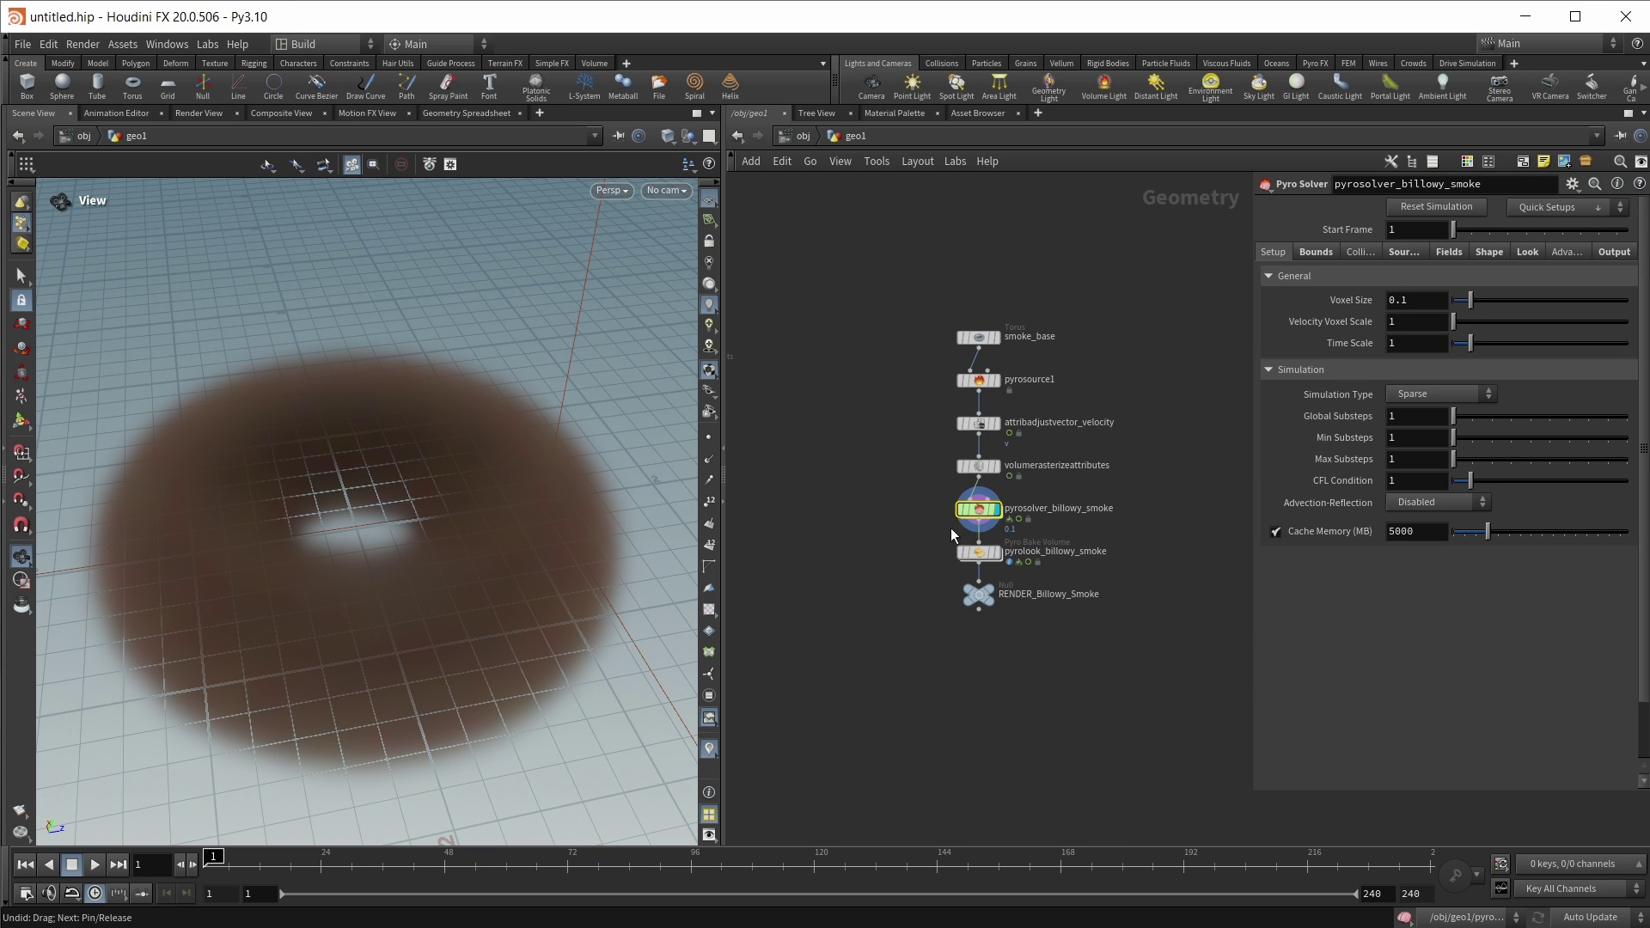
# View the torus source from a low angle and play the smoke simulation.
pyautogui.scroll(3, 1052, 521)
pyautogui.moveTo(946, 509)
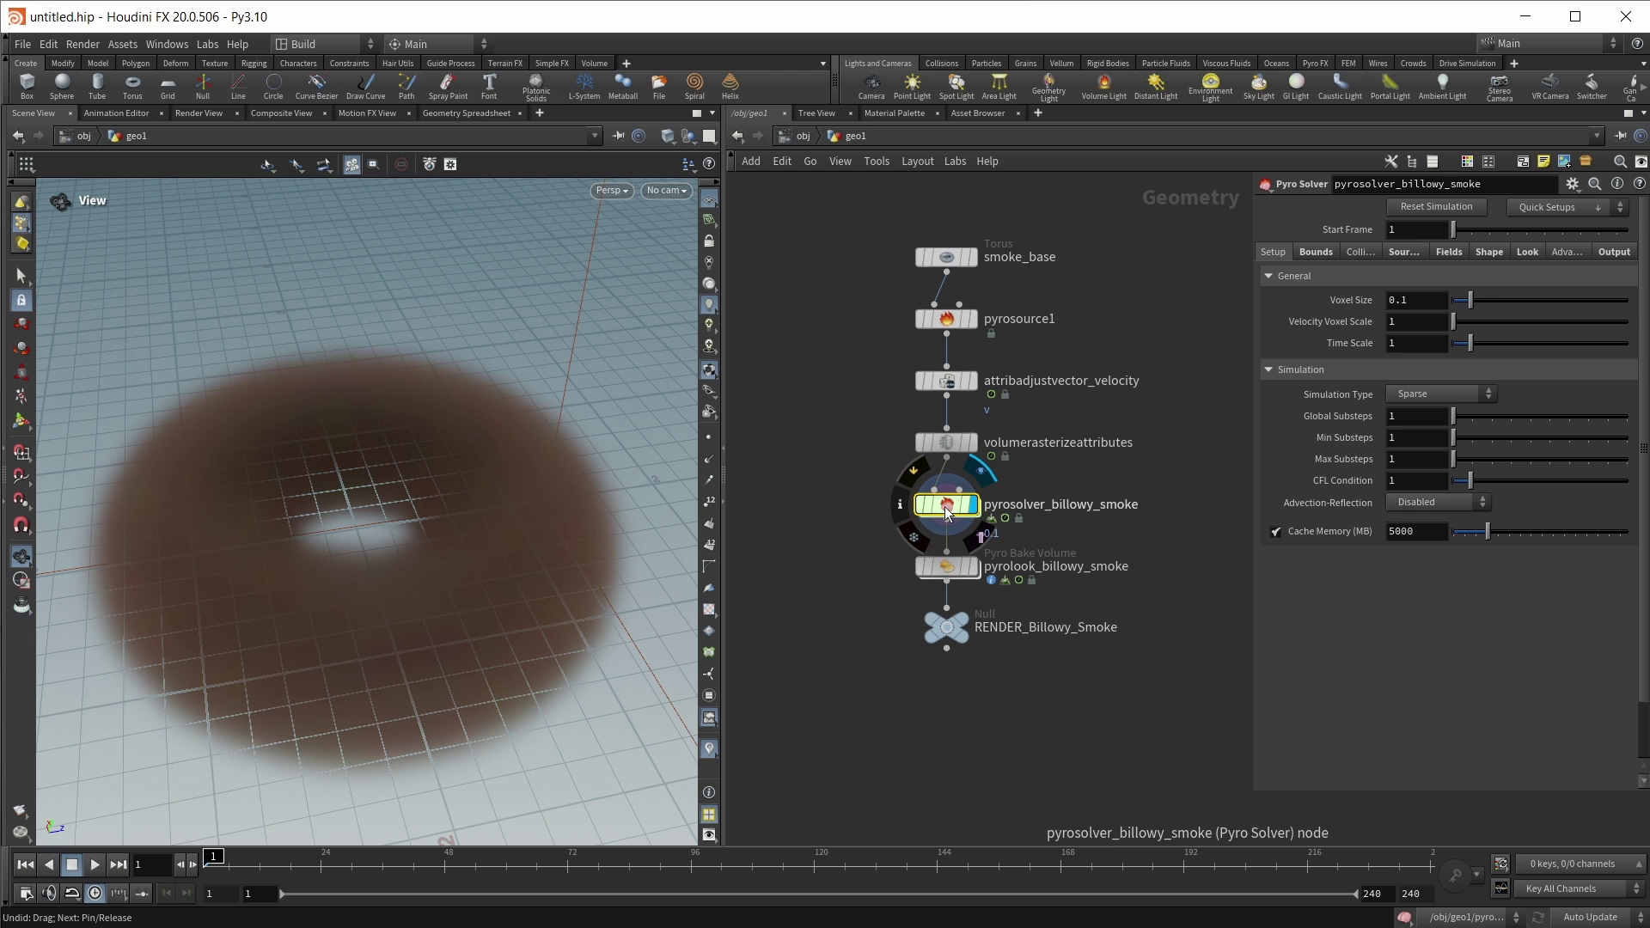
pyautogui.scroll(-5, 374, 549)
pyautogui.moveTo(381, 598)
pyautogui.mouseDown()
pyautogui.moveTo(376, 549)
pyautogui.moveTo(401, 562)
pyautogui.moveTo(395, 579)
pyautogui.mouseUp()
pyautogui.press('Up')
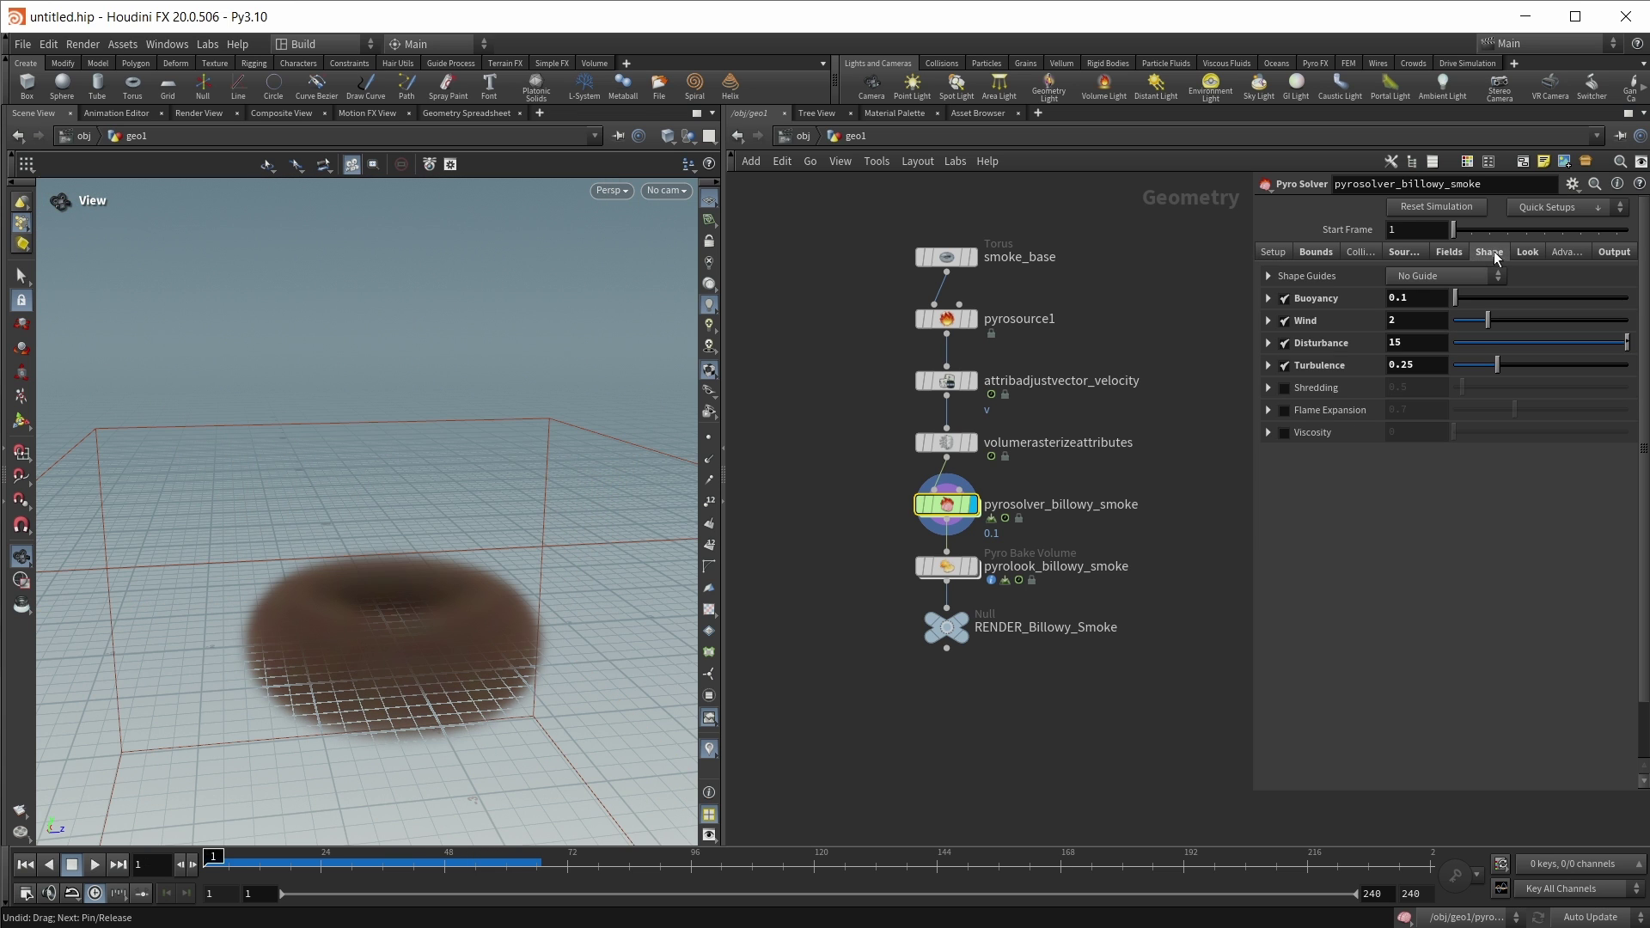
# Tick Density Influences Gravity under Buoyancy and replay the billowy smoke simulation.
pyautogui.click(1269, 298)
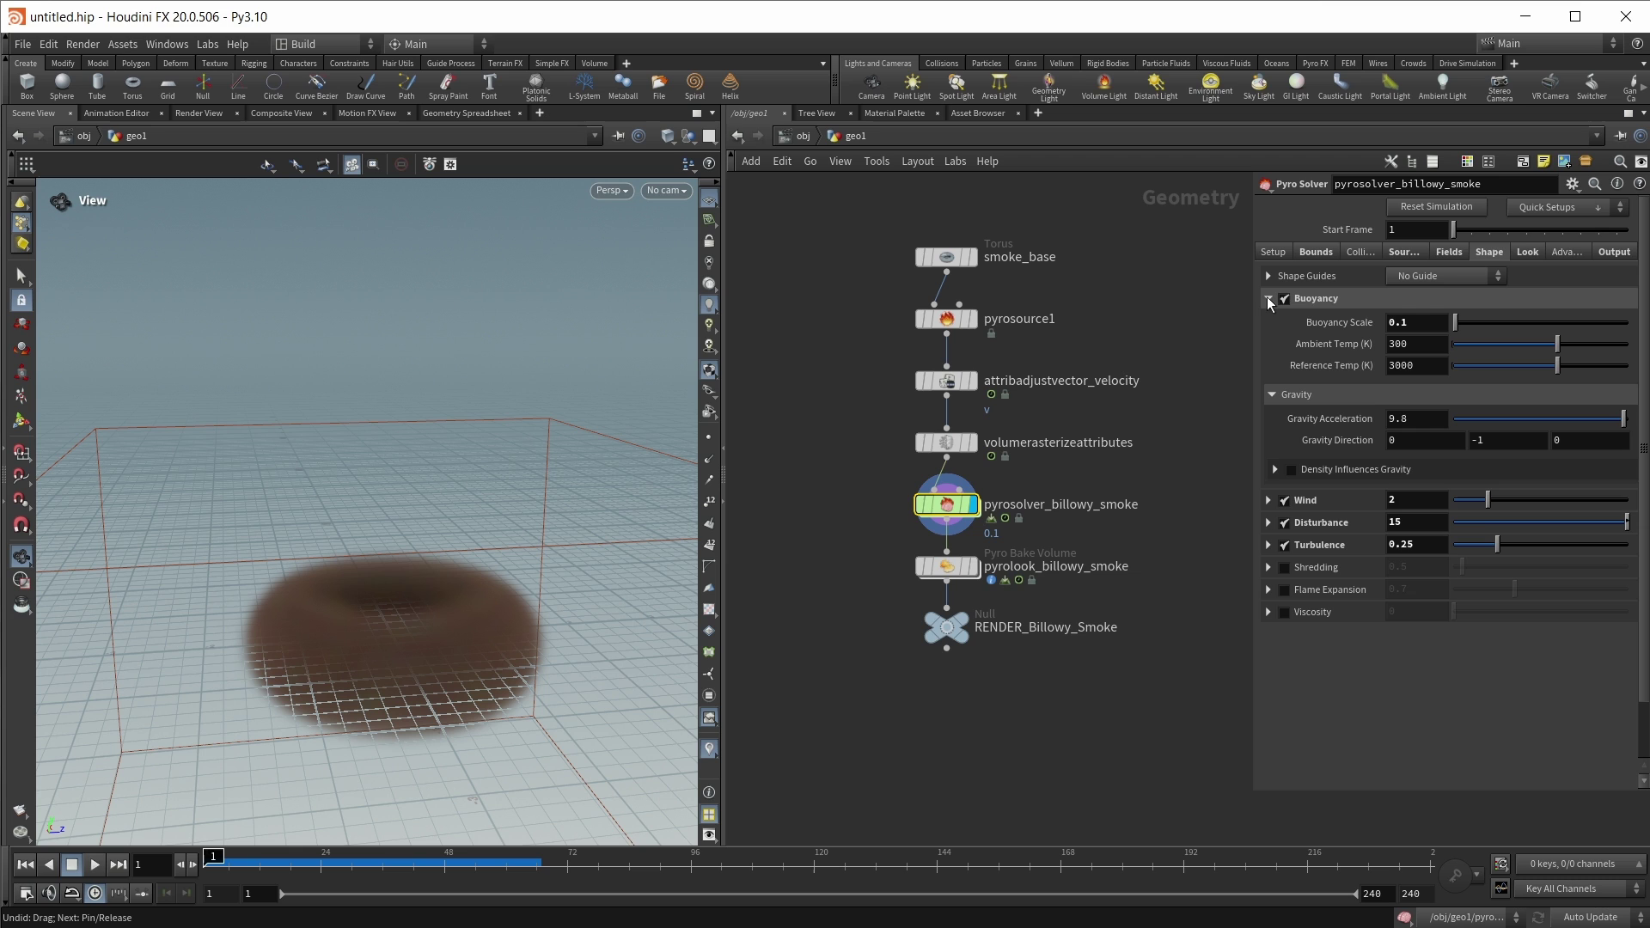
pyautogui.moveTo(1252, 306); pyautogui.dragTo(1222, 306)
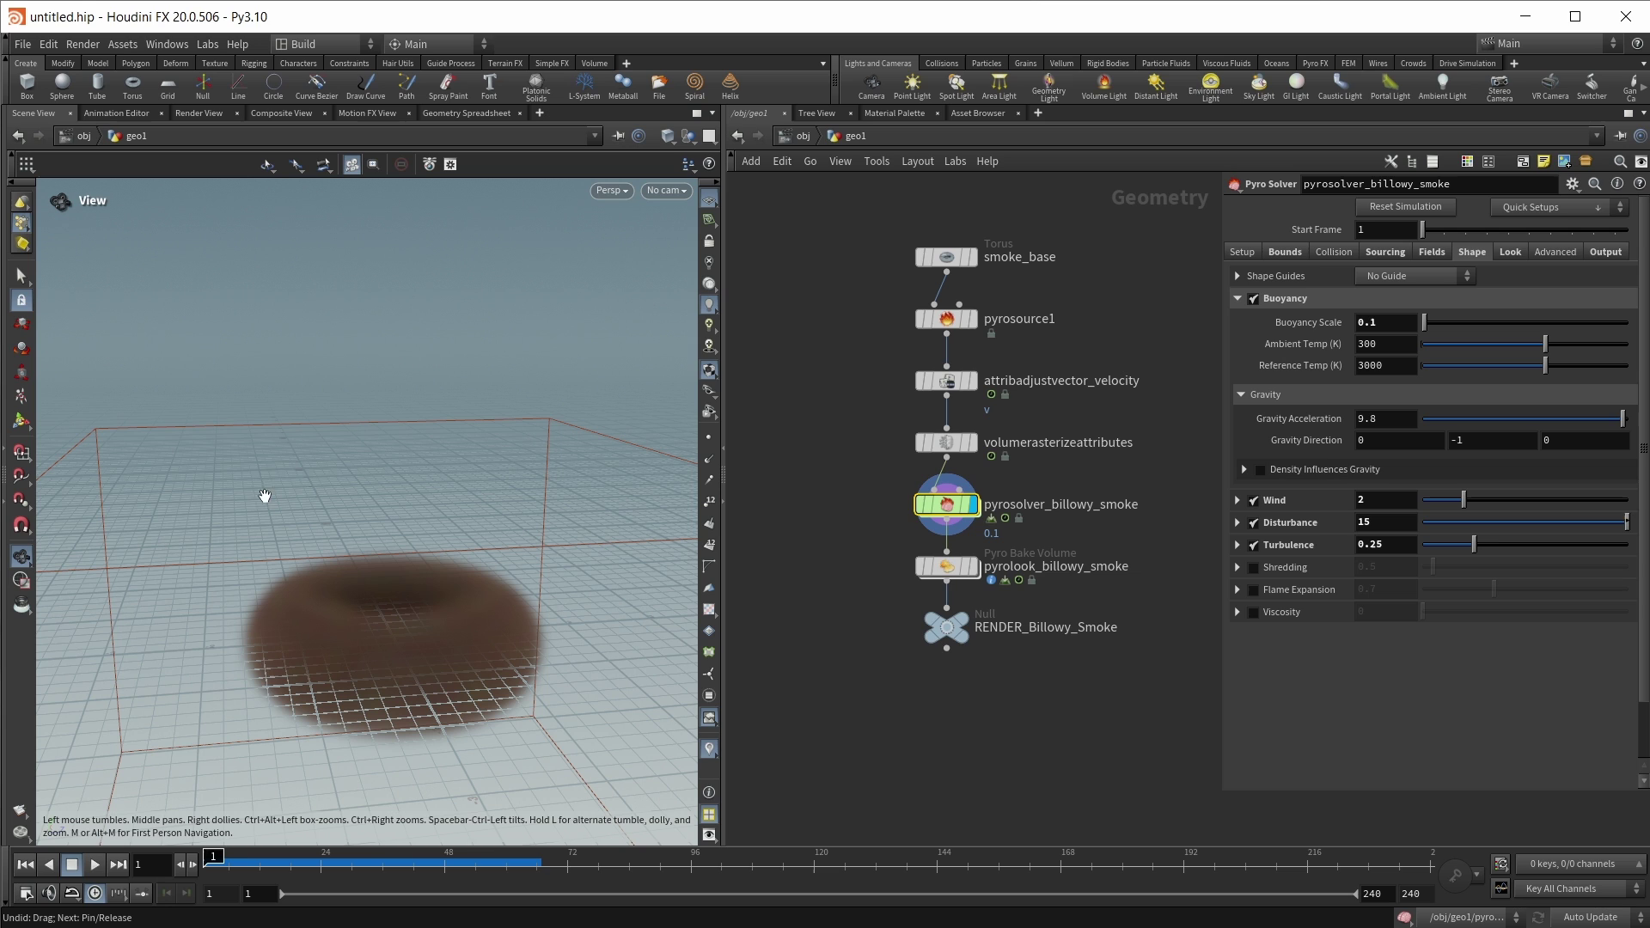
pyautogui.click(1259, 470)
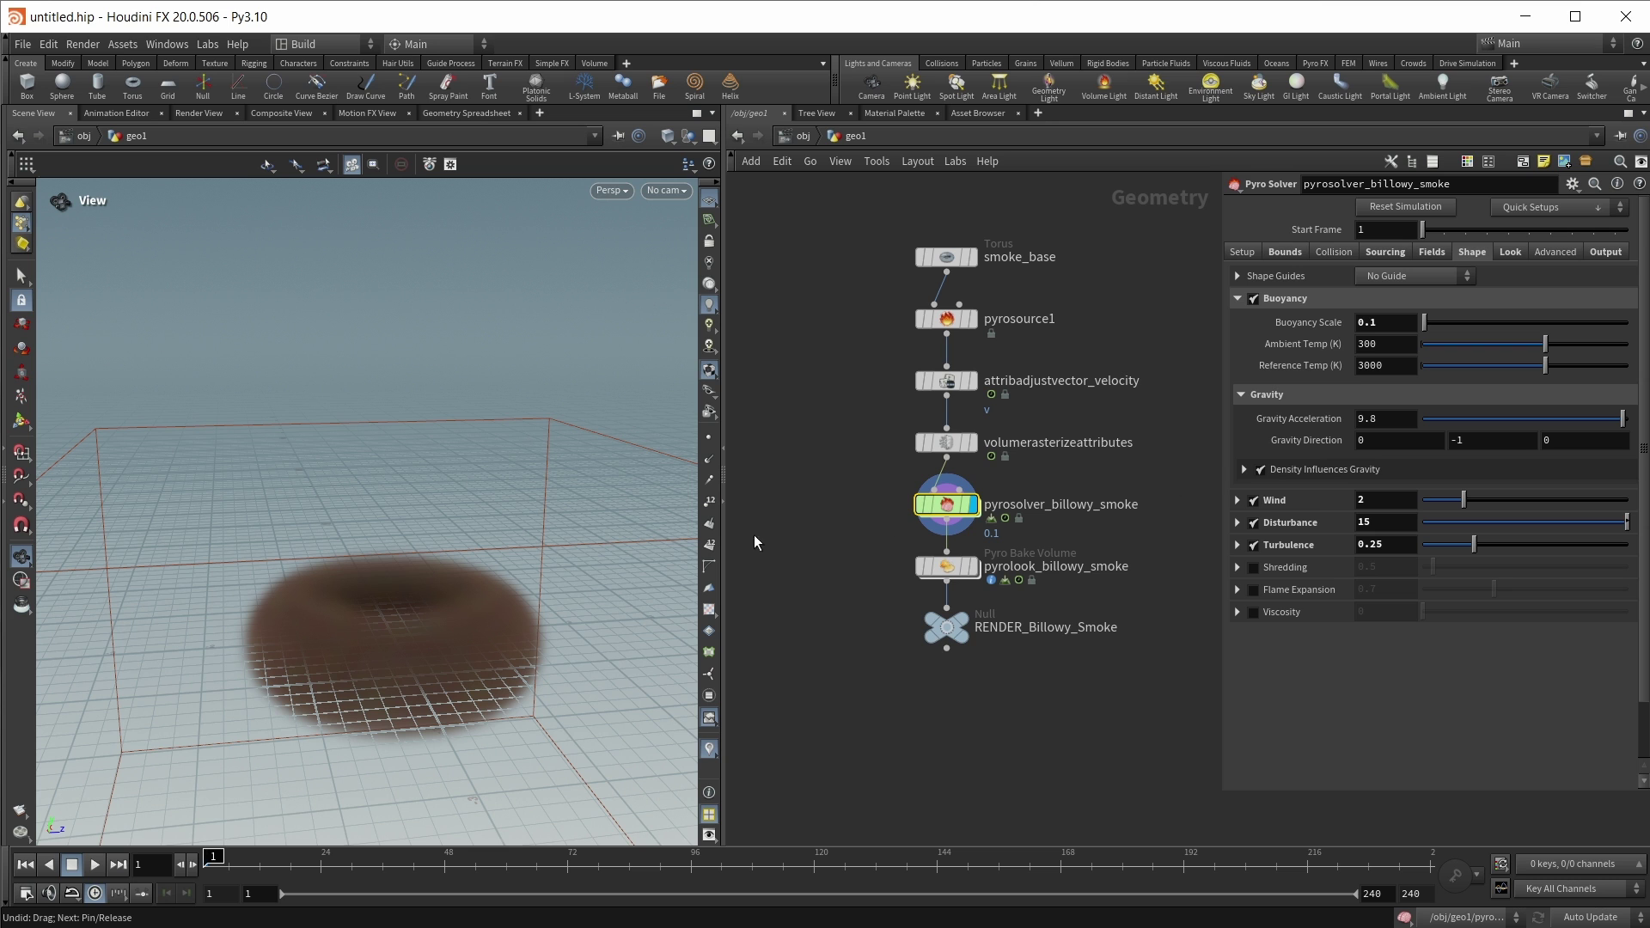
pyautogui.press('Up')
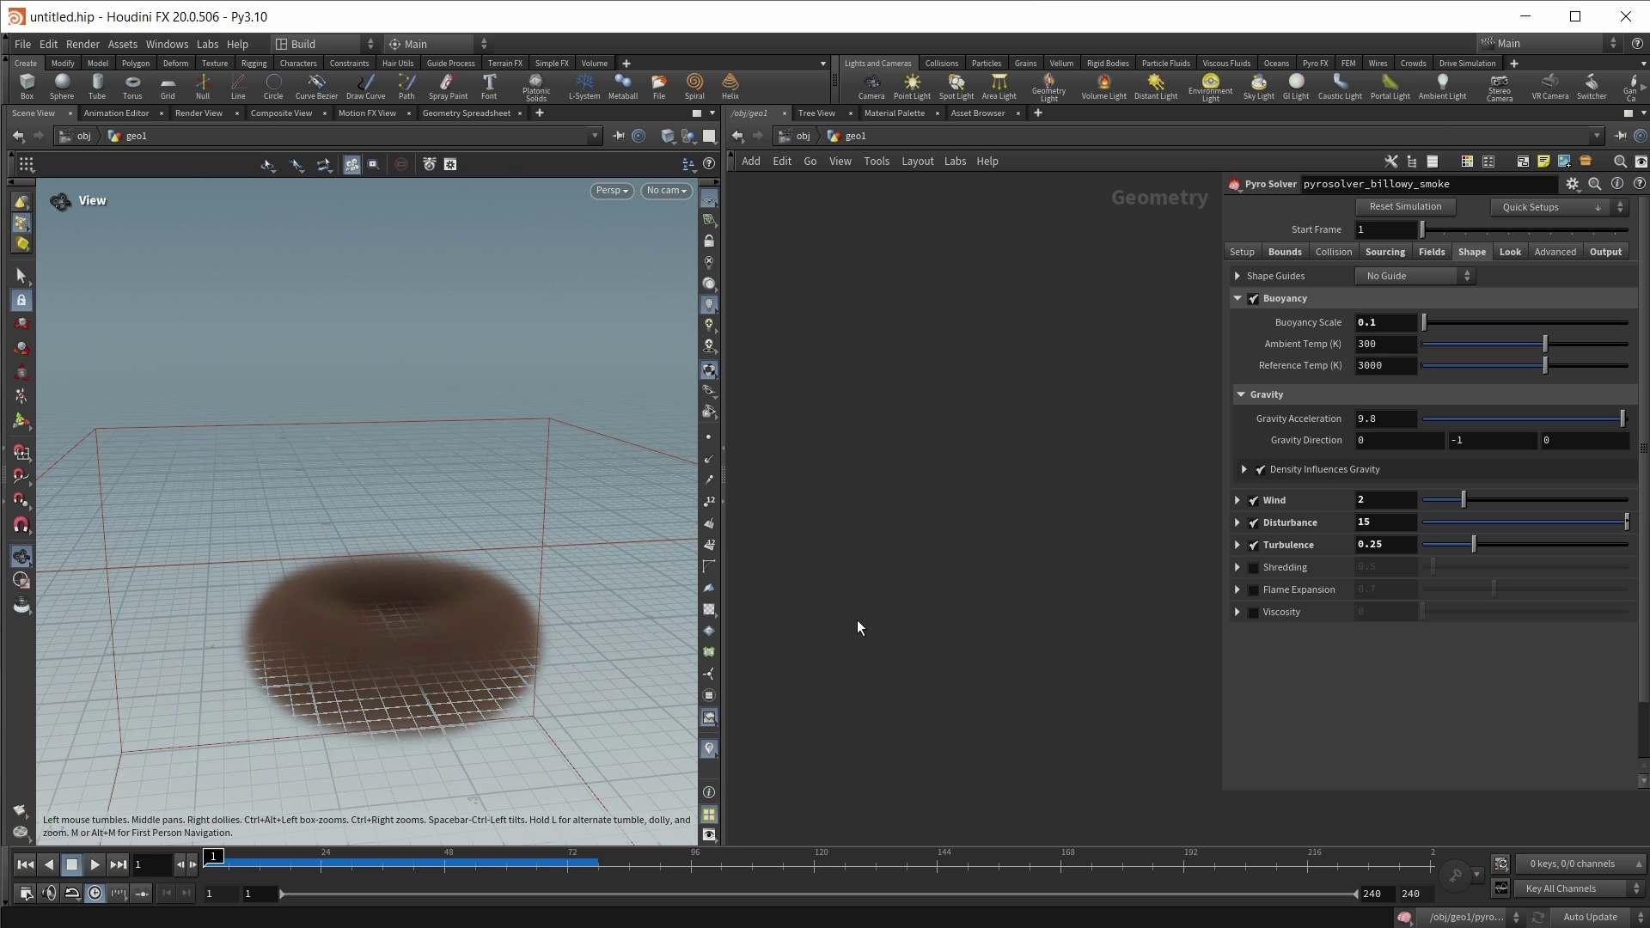
pyautogui.moveTo(858, 622); pyautogui.dragTo(925, 603, button='middle')
# Paste the copied tube1 and polyextrude1 nodes and select polyextrude1.
pyautogui.press('Tab')
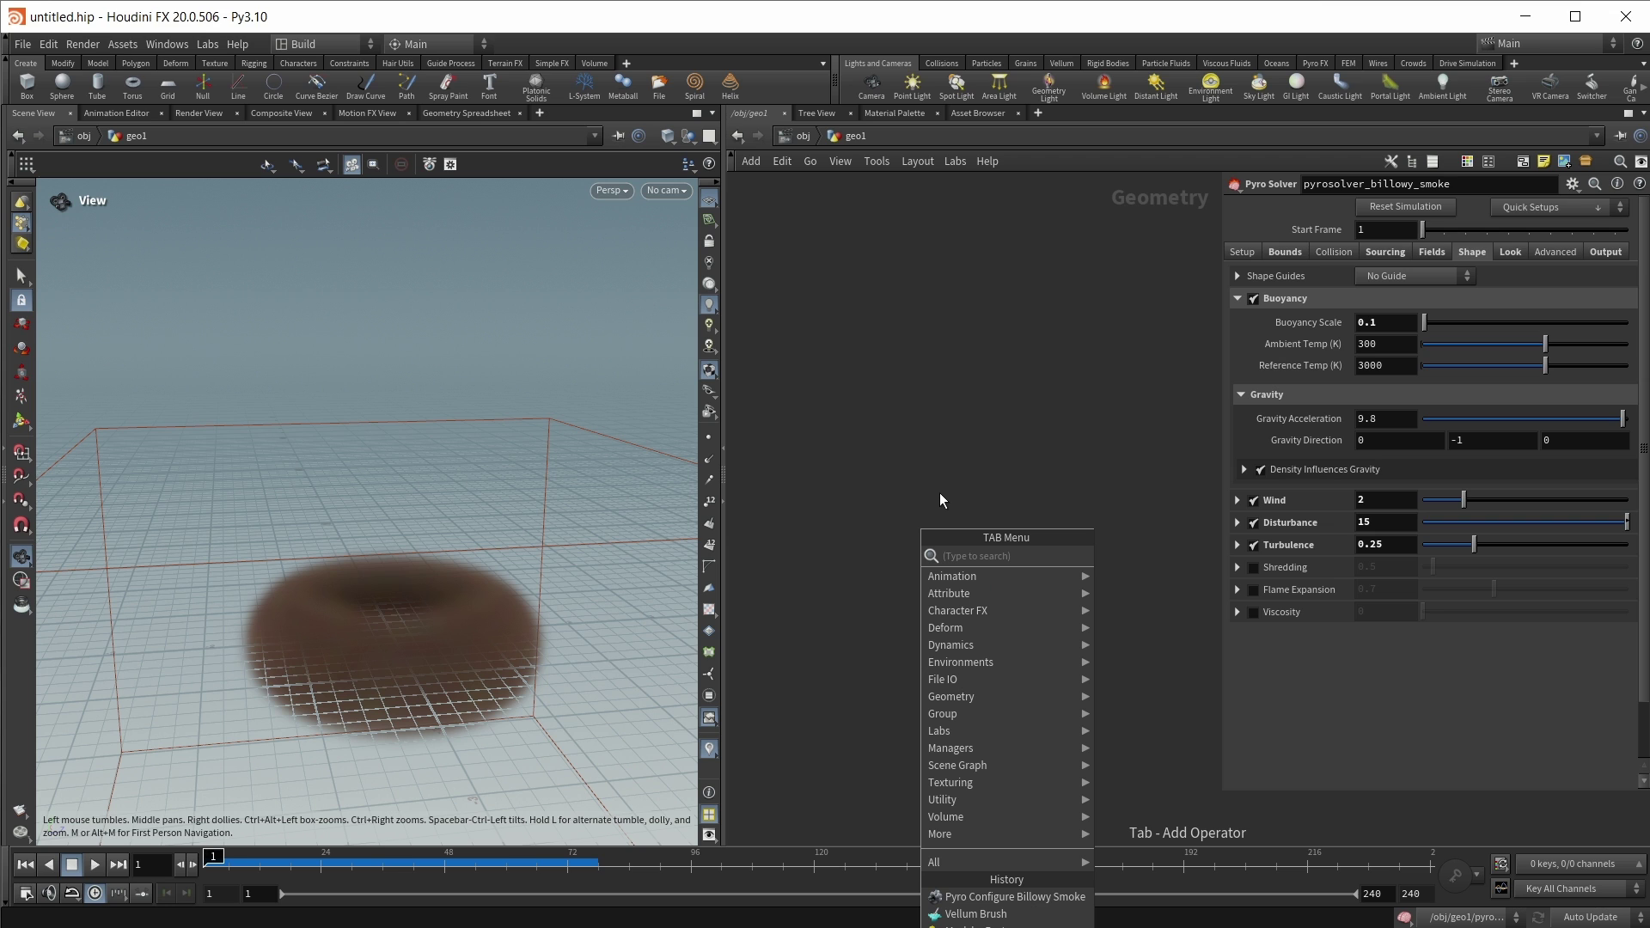
pyautogui.press('Escape')
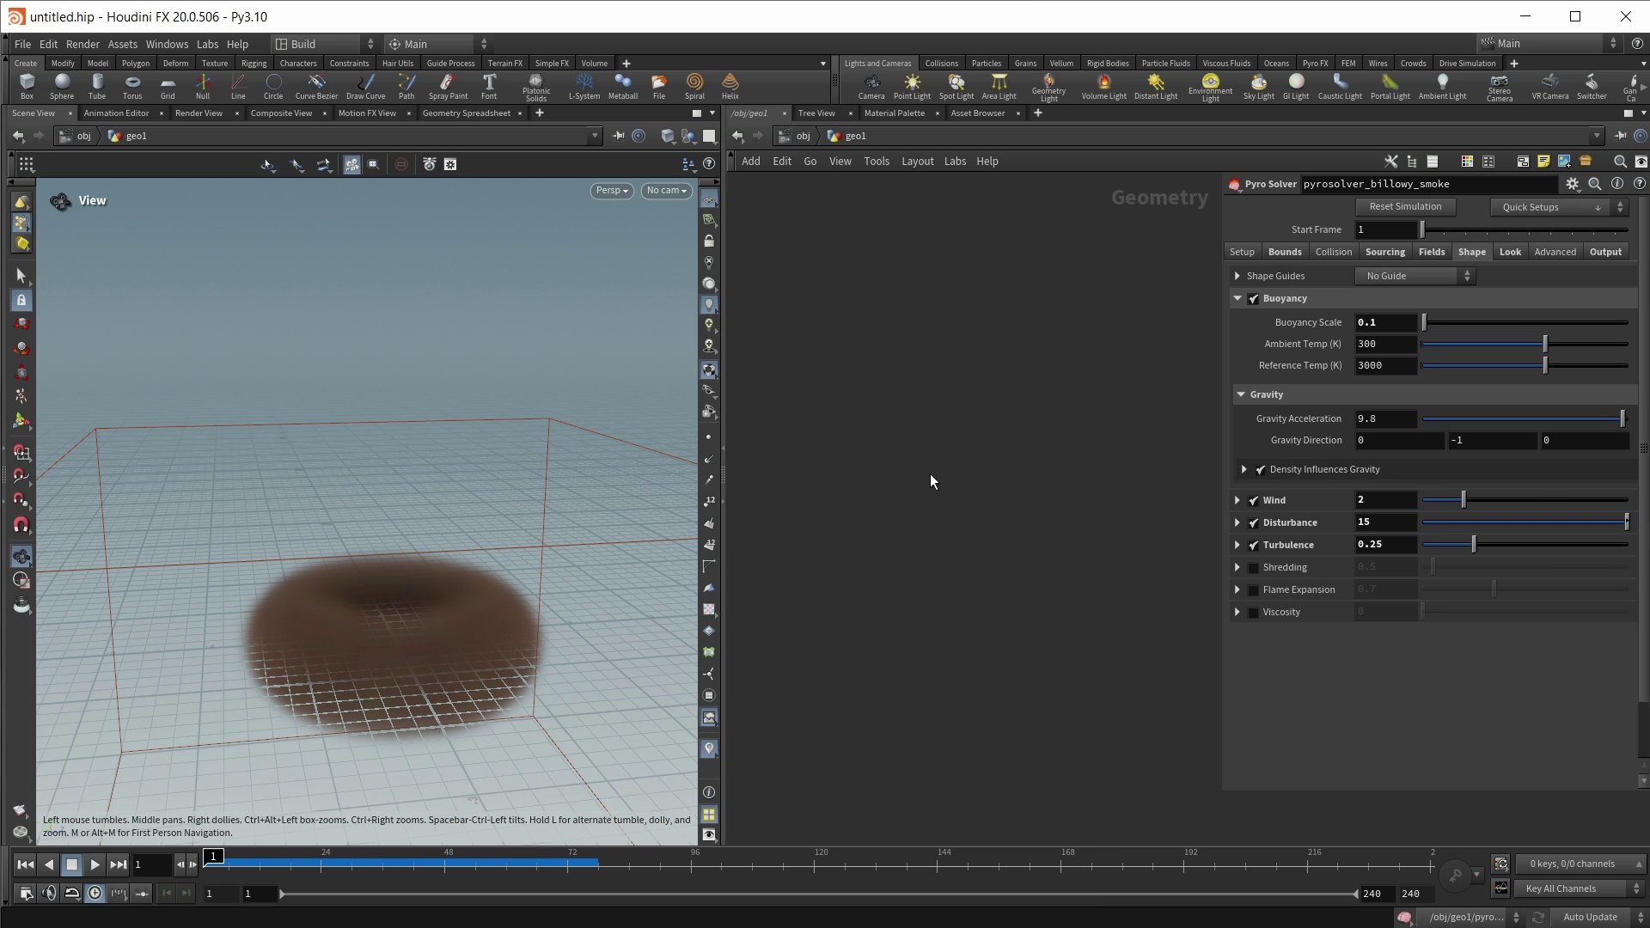
pyautogui.hotkey('ctrl', 'v')
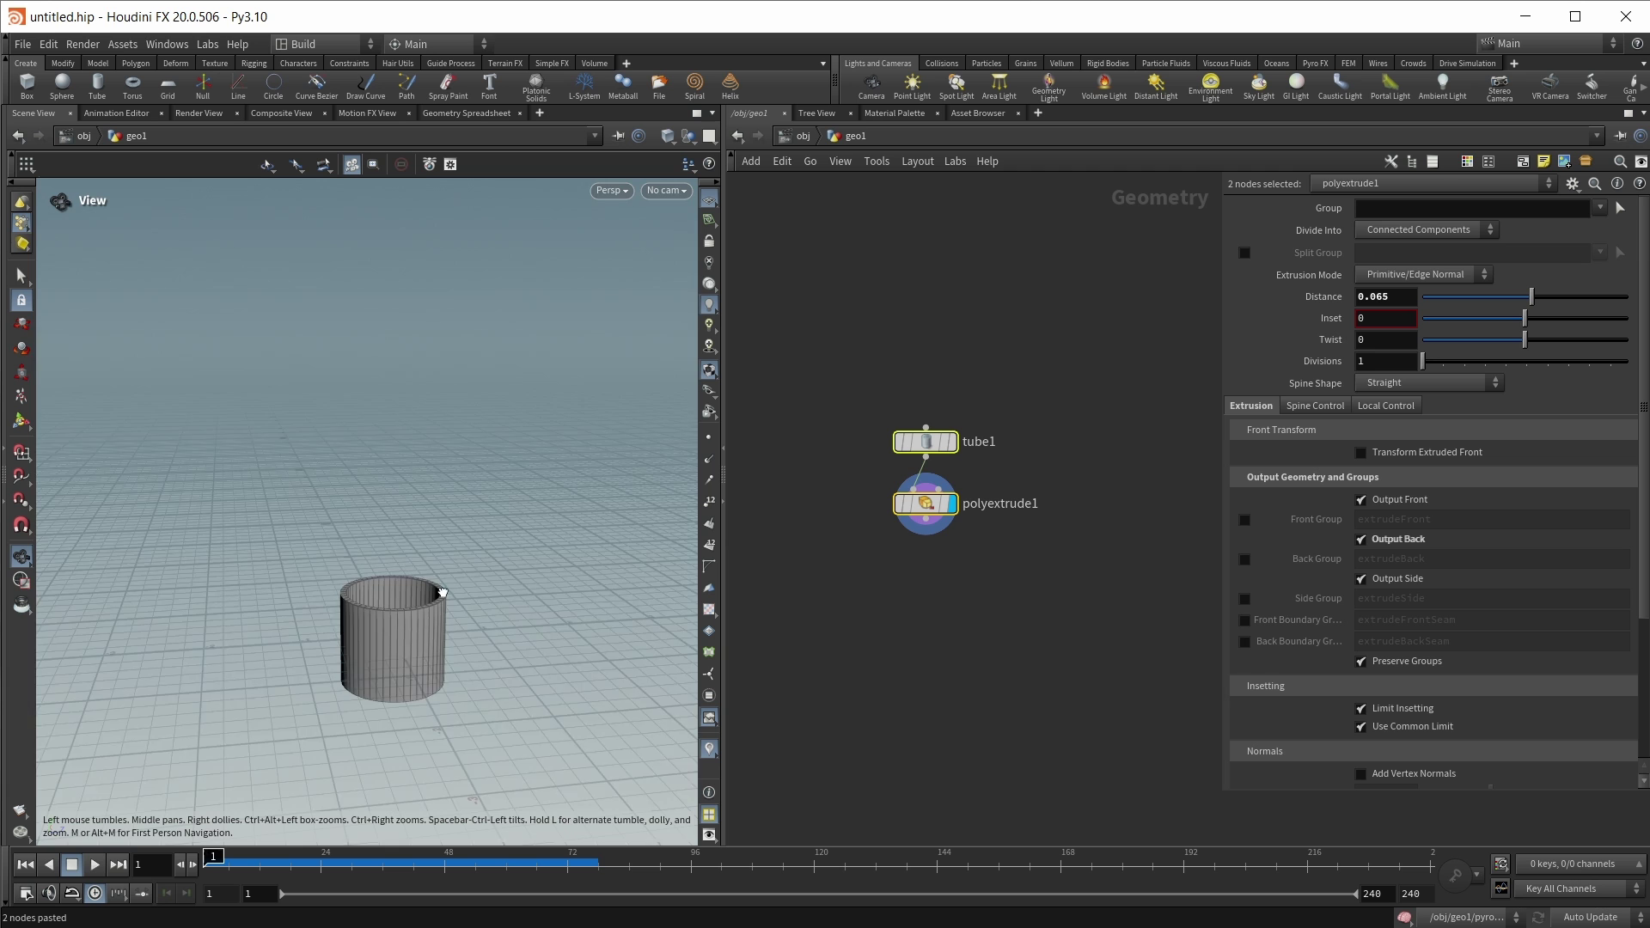
pyautogui.moveTo(401, 601); pyautogui.dragTo(564, 627)
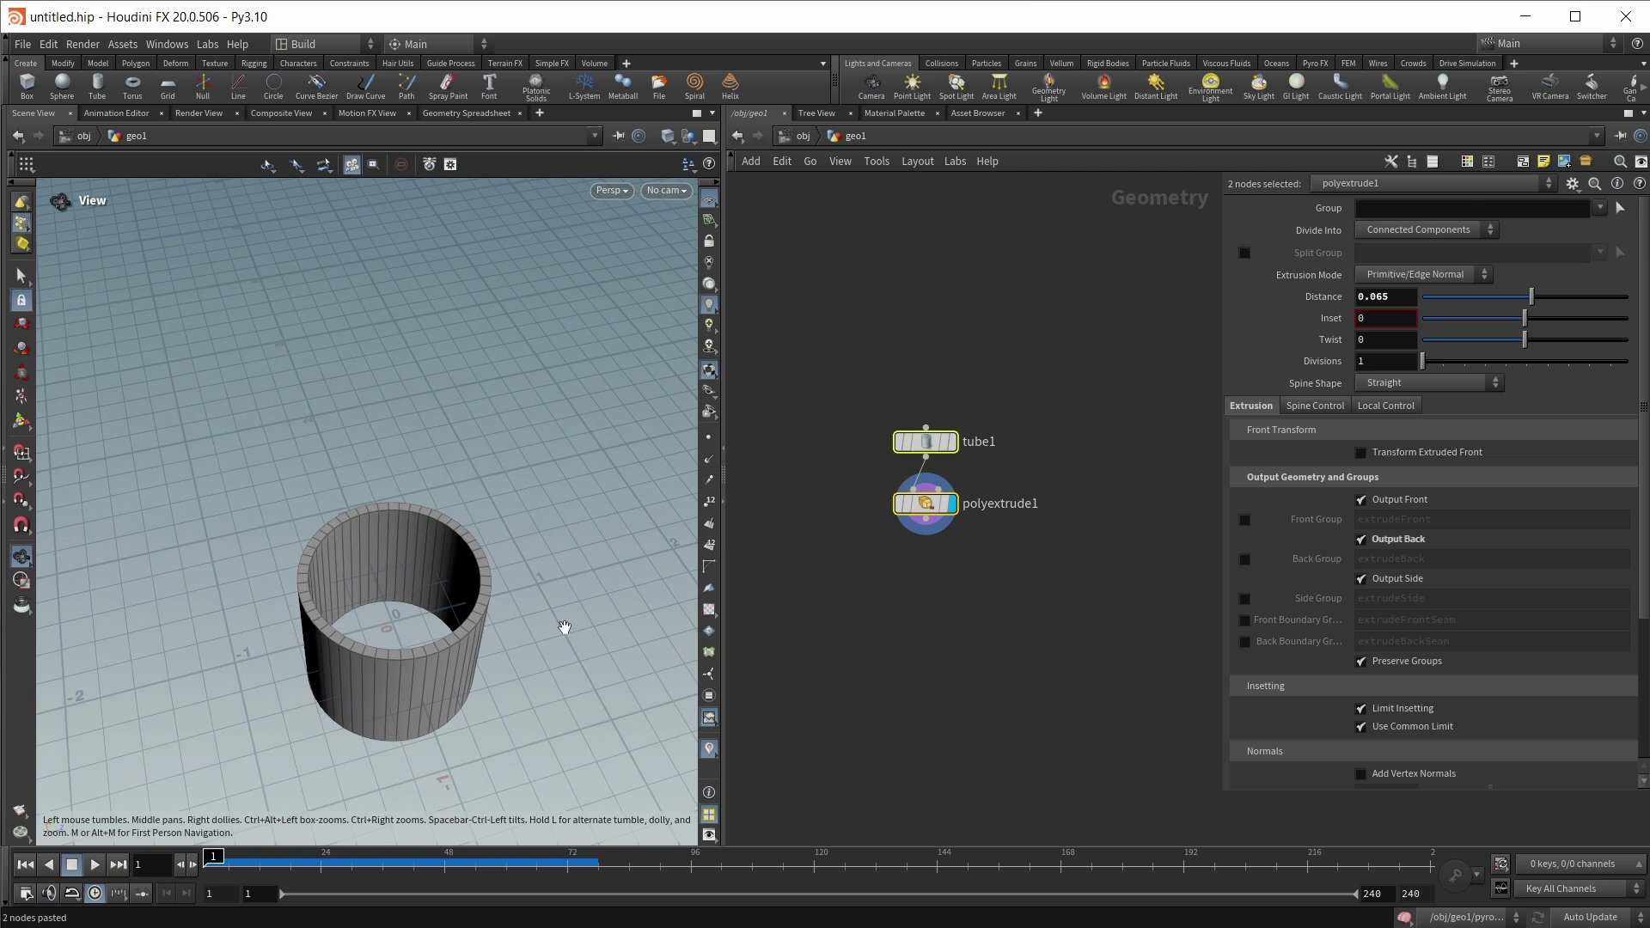
pyautogui.click(917, 620)
# Add an RBD Material Fracture below polyextrude1 with Material Type set to Glass.
pyautogui.press('Tab')
pyautogui.write('rbd ma')
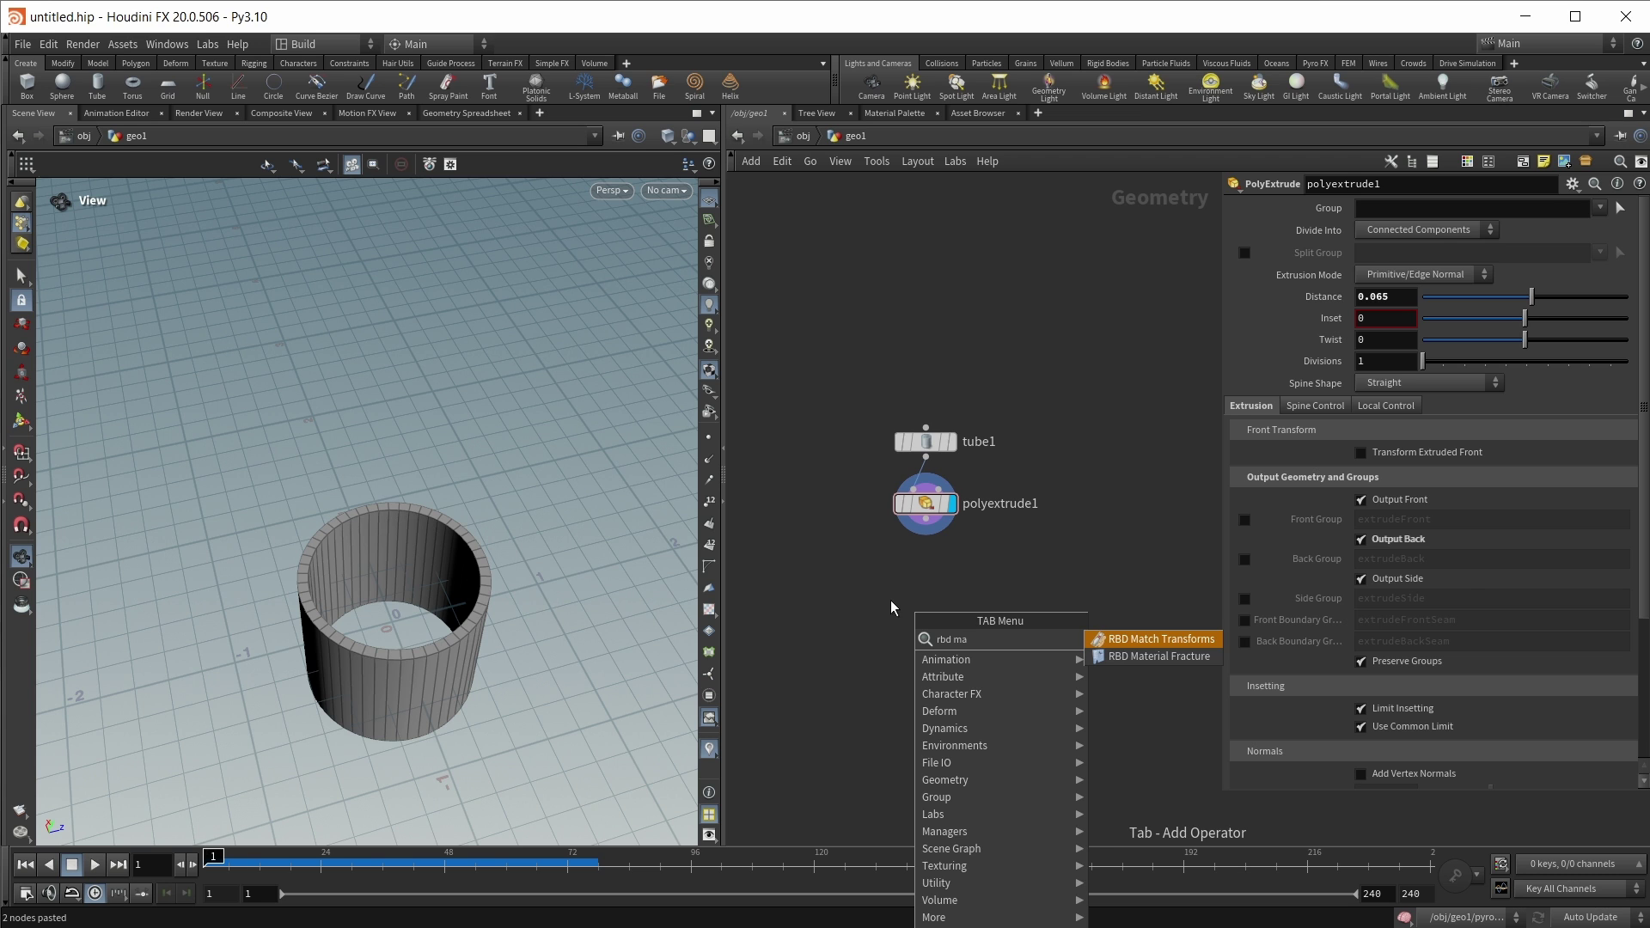
pyautogui.press('Down')
pyautogui.press('Return')
pyautogui.click(925, 589)
pyautogui.click(1399, 232)
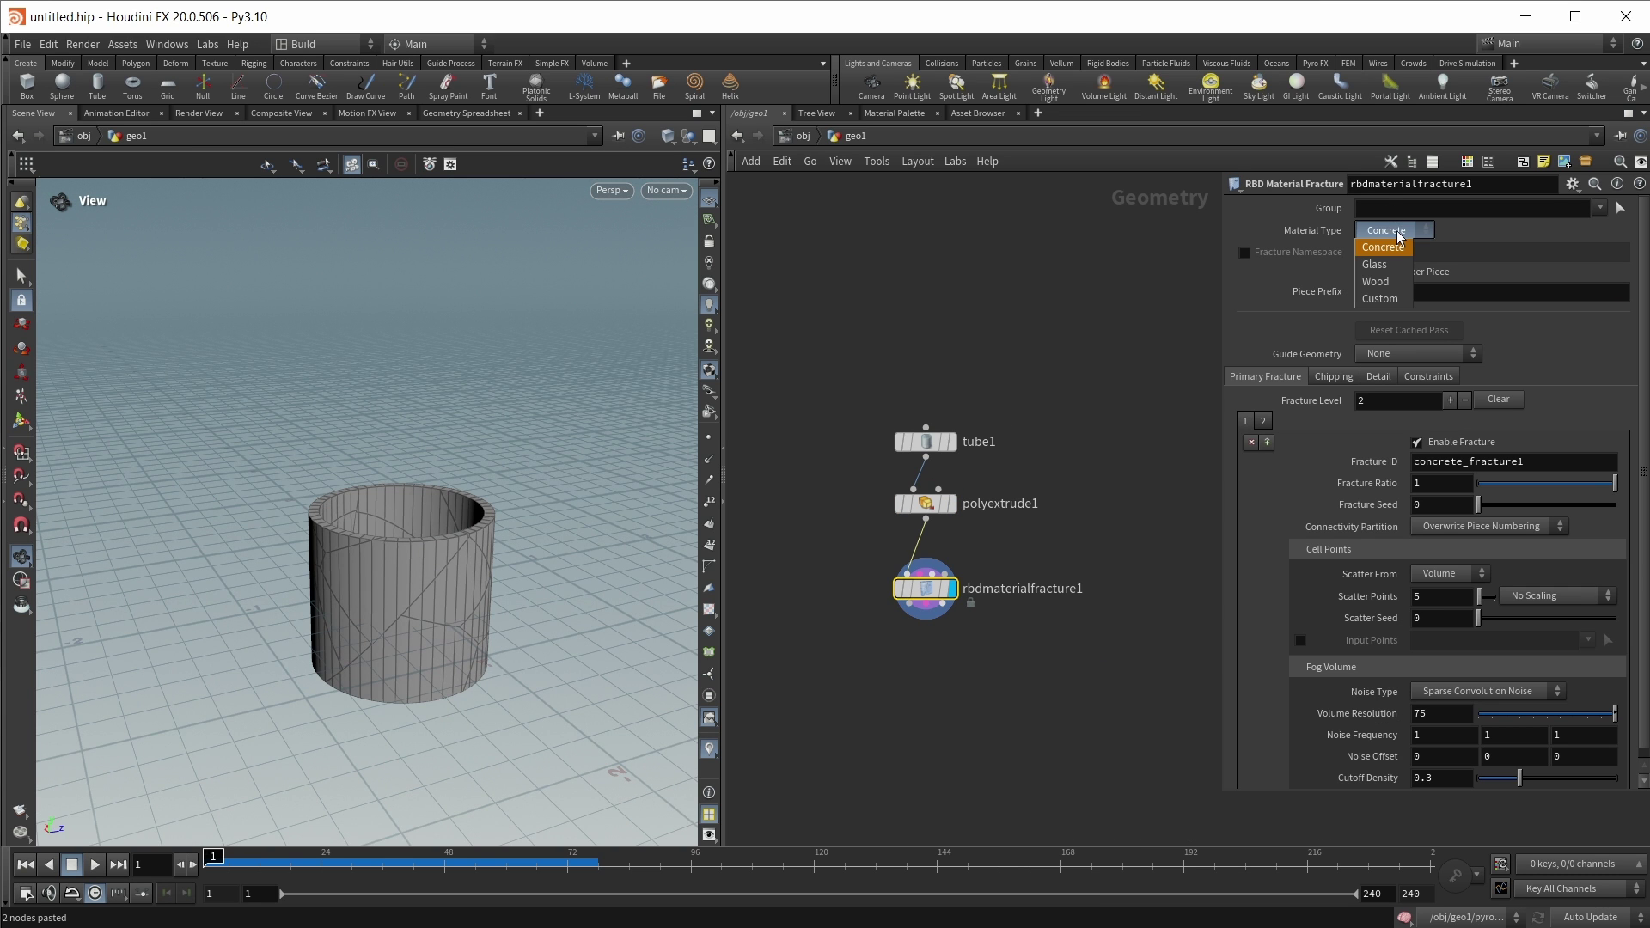
pyautogui.click(1377, 264)
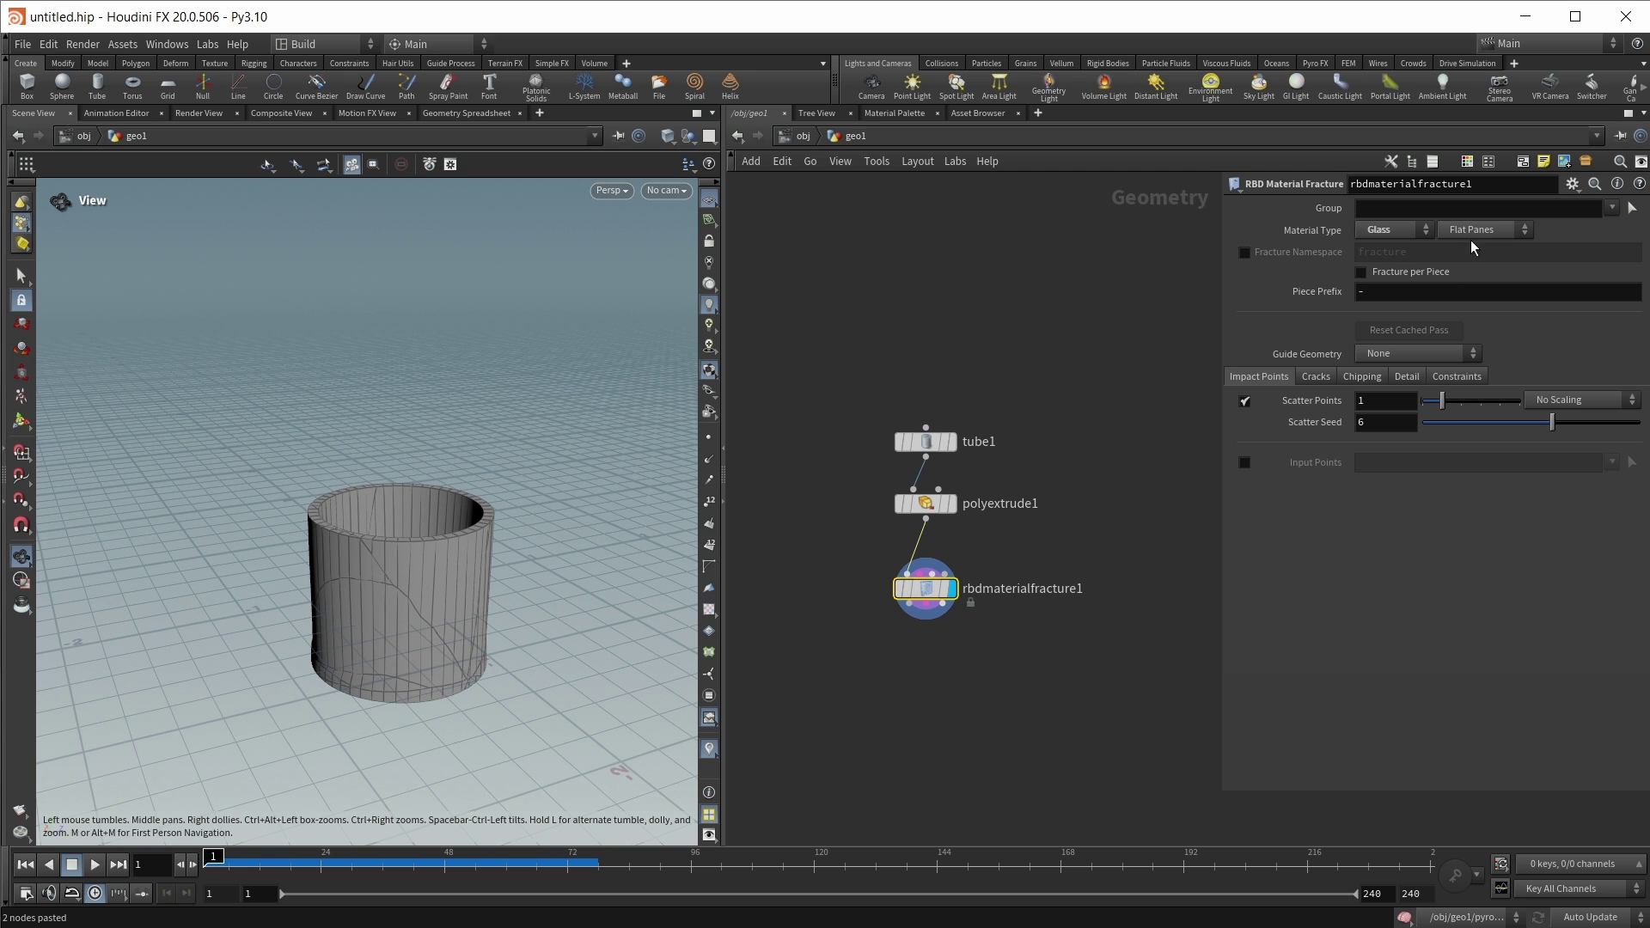
pyautogui.moveTo(384, 583)
pyautogui.mouseDown()
pyautogui.moveTo(398, 578)
pyautogui.moveTo(368, 578)
pyautogui.mouseUp()
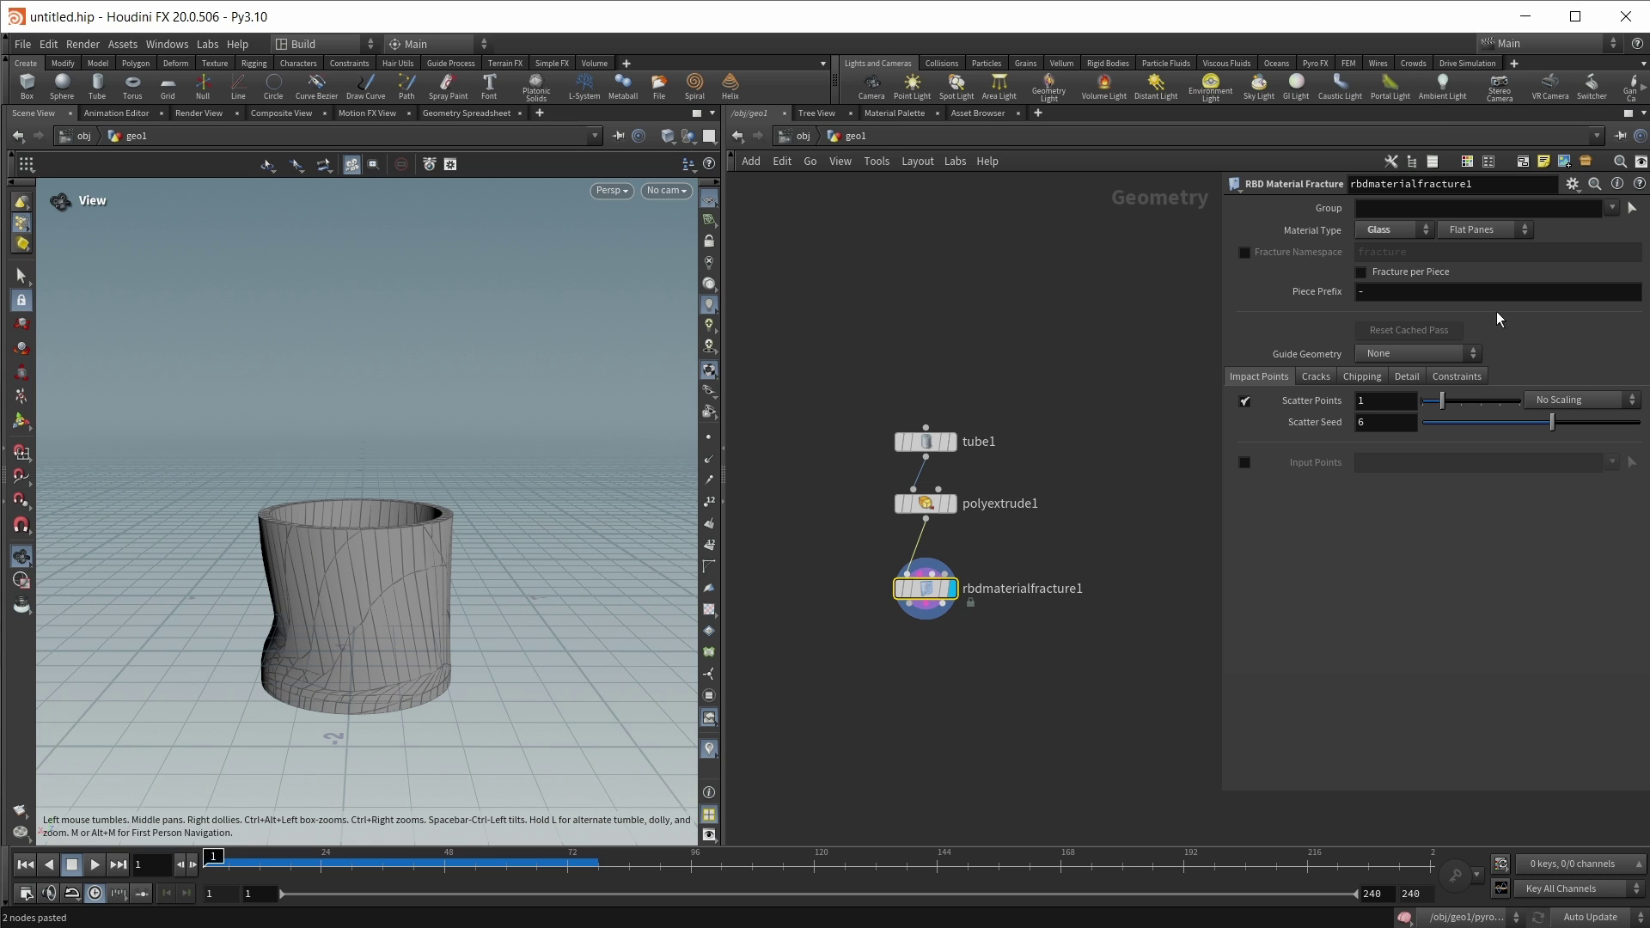
# Switch the glass fracture style to Curved Glass and view the cracked cylinder up close.
pyautogui.click(1493, 230)
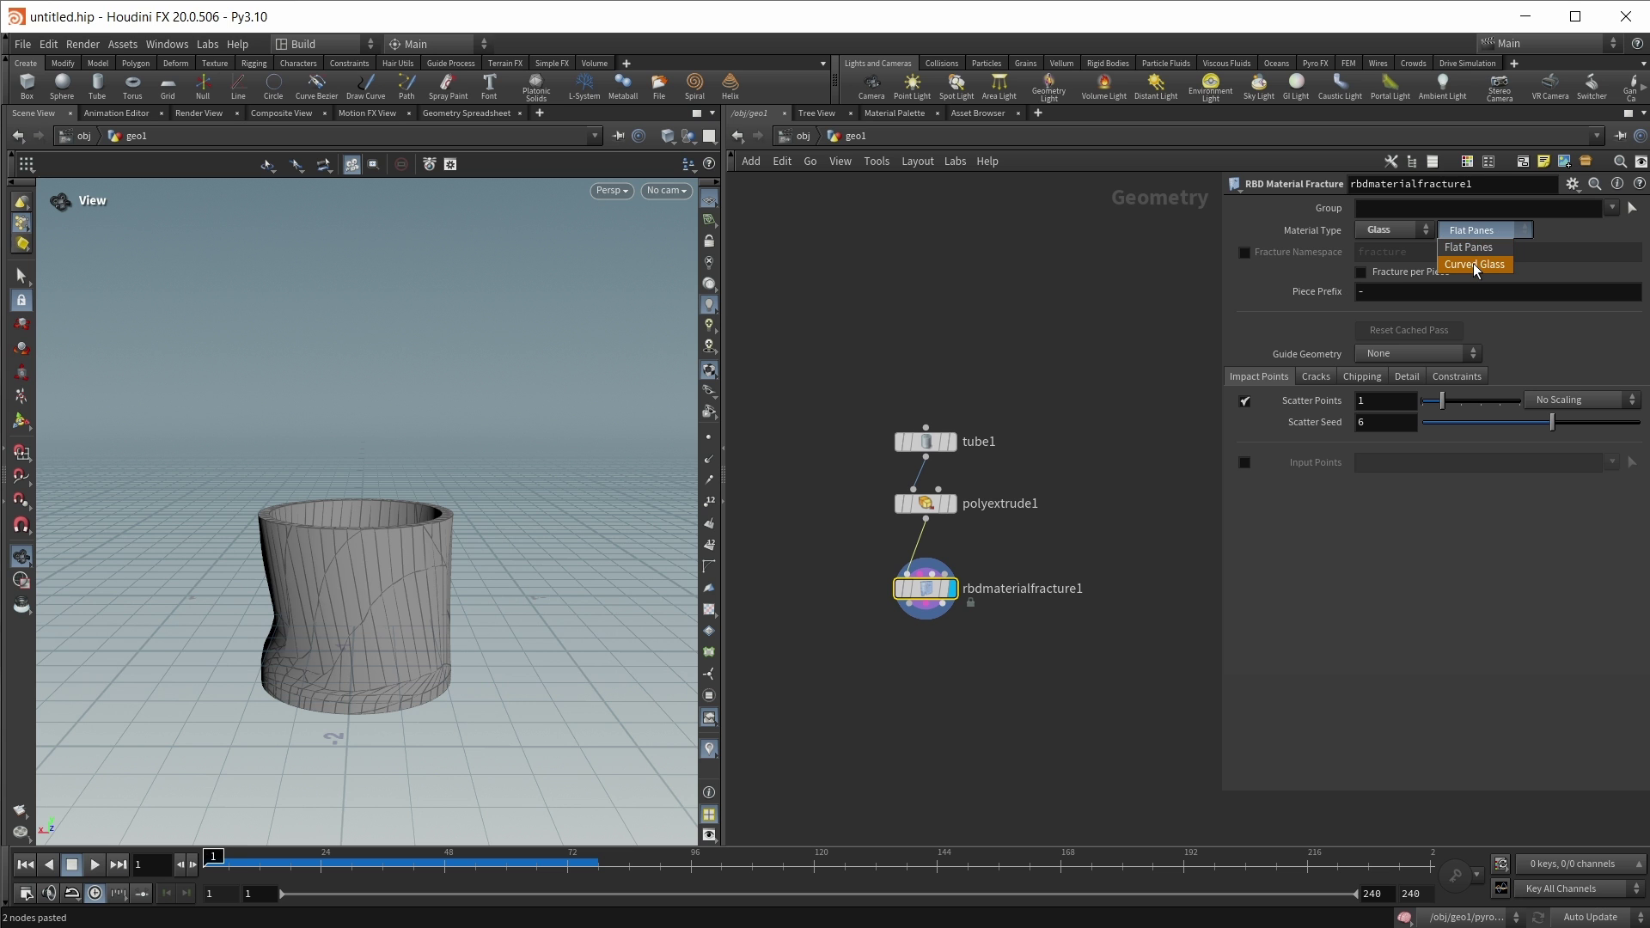
pyautogui.click(1473, 263)
pyautogui.keyDown('alt'); pyautogui.moveTo(356, 607); pyautogui.dragTo(430, 606); pyautogui.keyUp('alt')
pyautogui.keyDown('alt'); pyautogui.moveTo(489, 600); pyautogui.dragTo(377, 562, button='middle'); pyautogui.keyUp('alt')
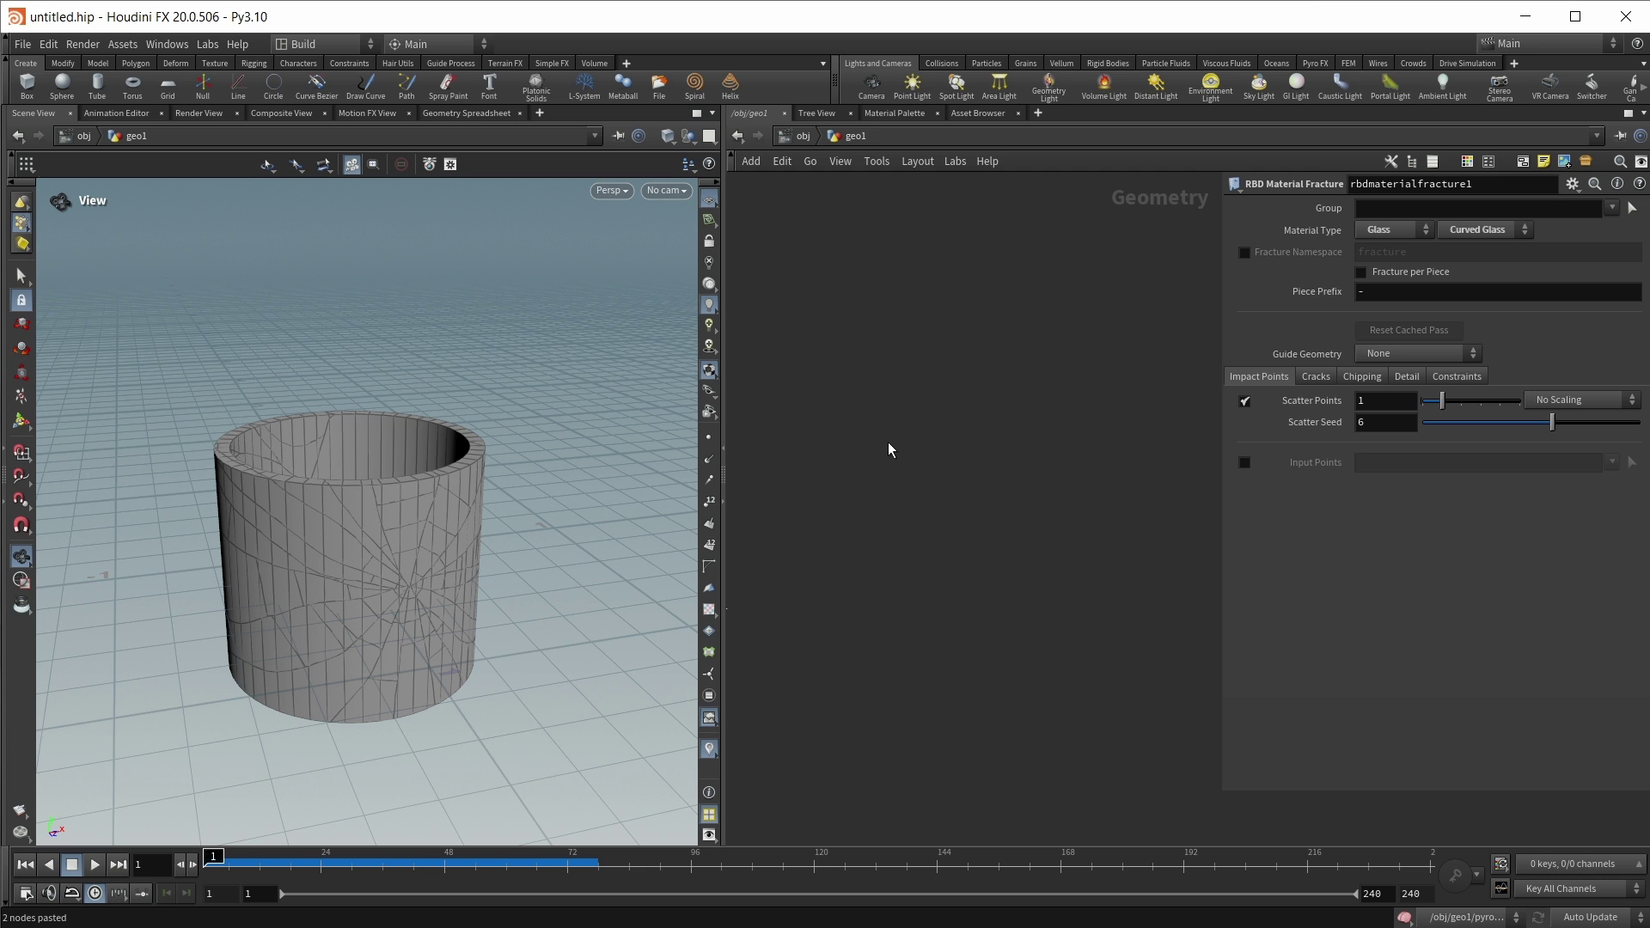
# Add a box3 node with Size 2, 0.06, 2 and Center Y 0.03.
pyautogui.press('Tab')
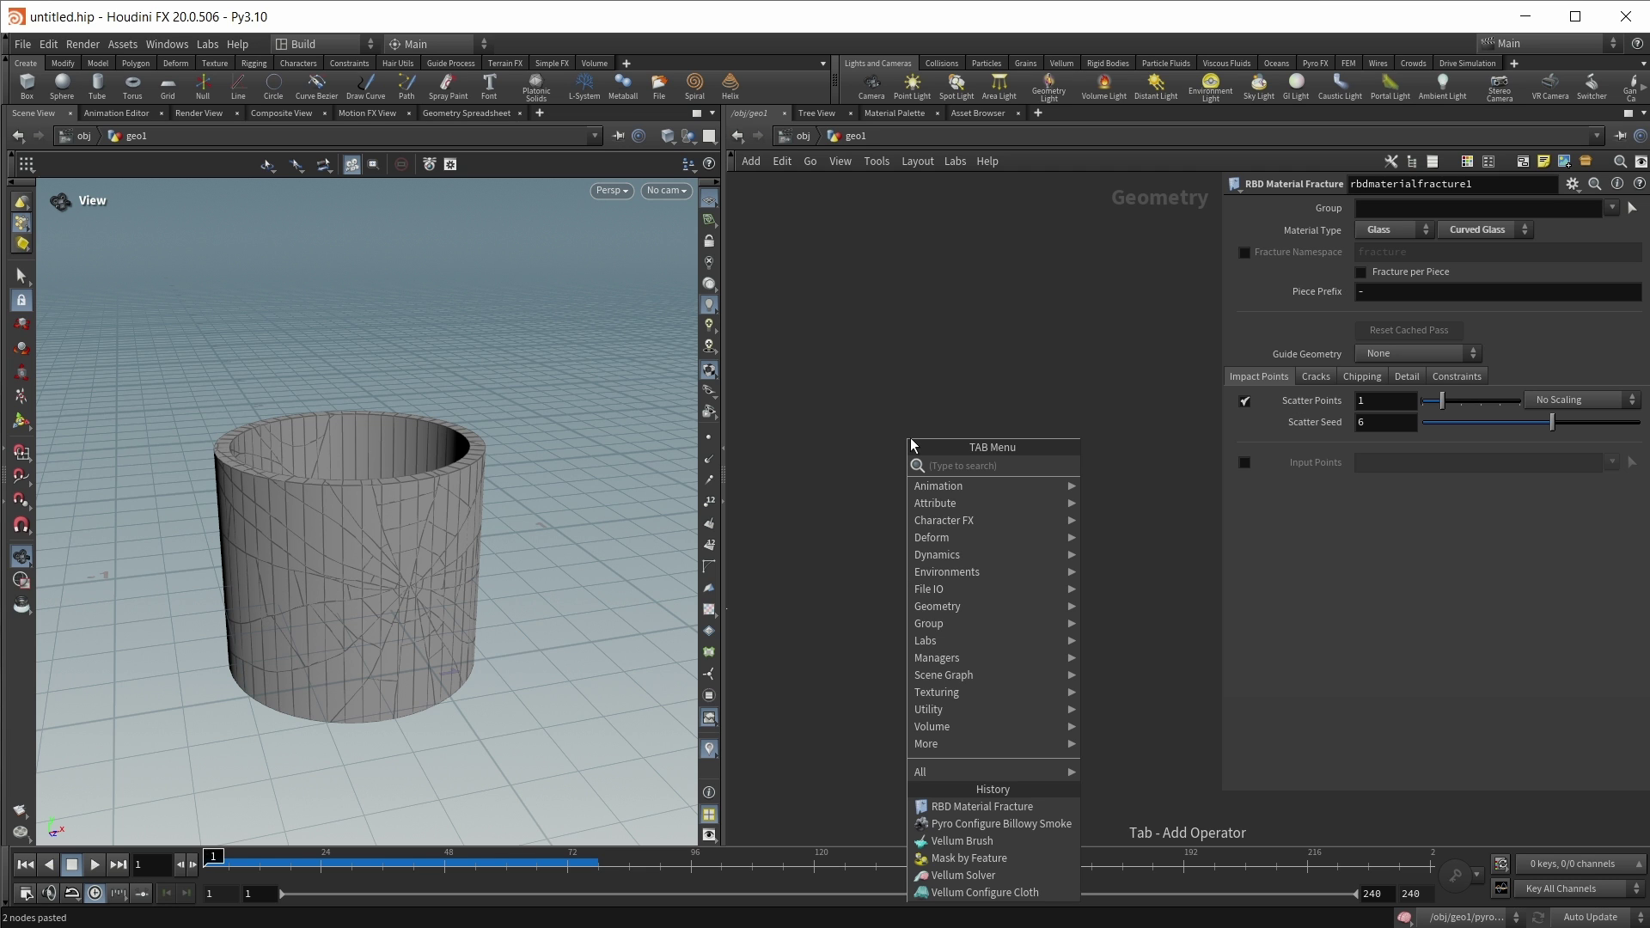
pyautogui.write('box')
pyautogui.press('Return')
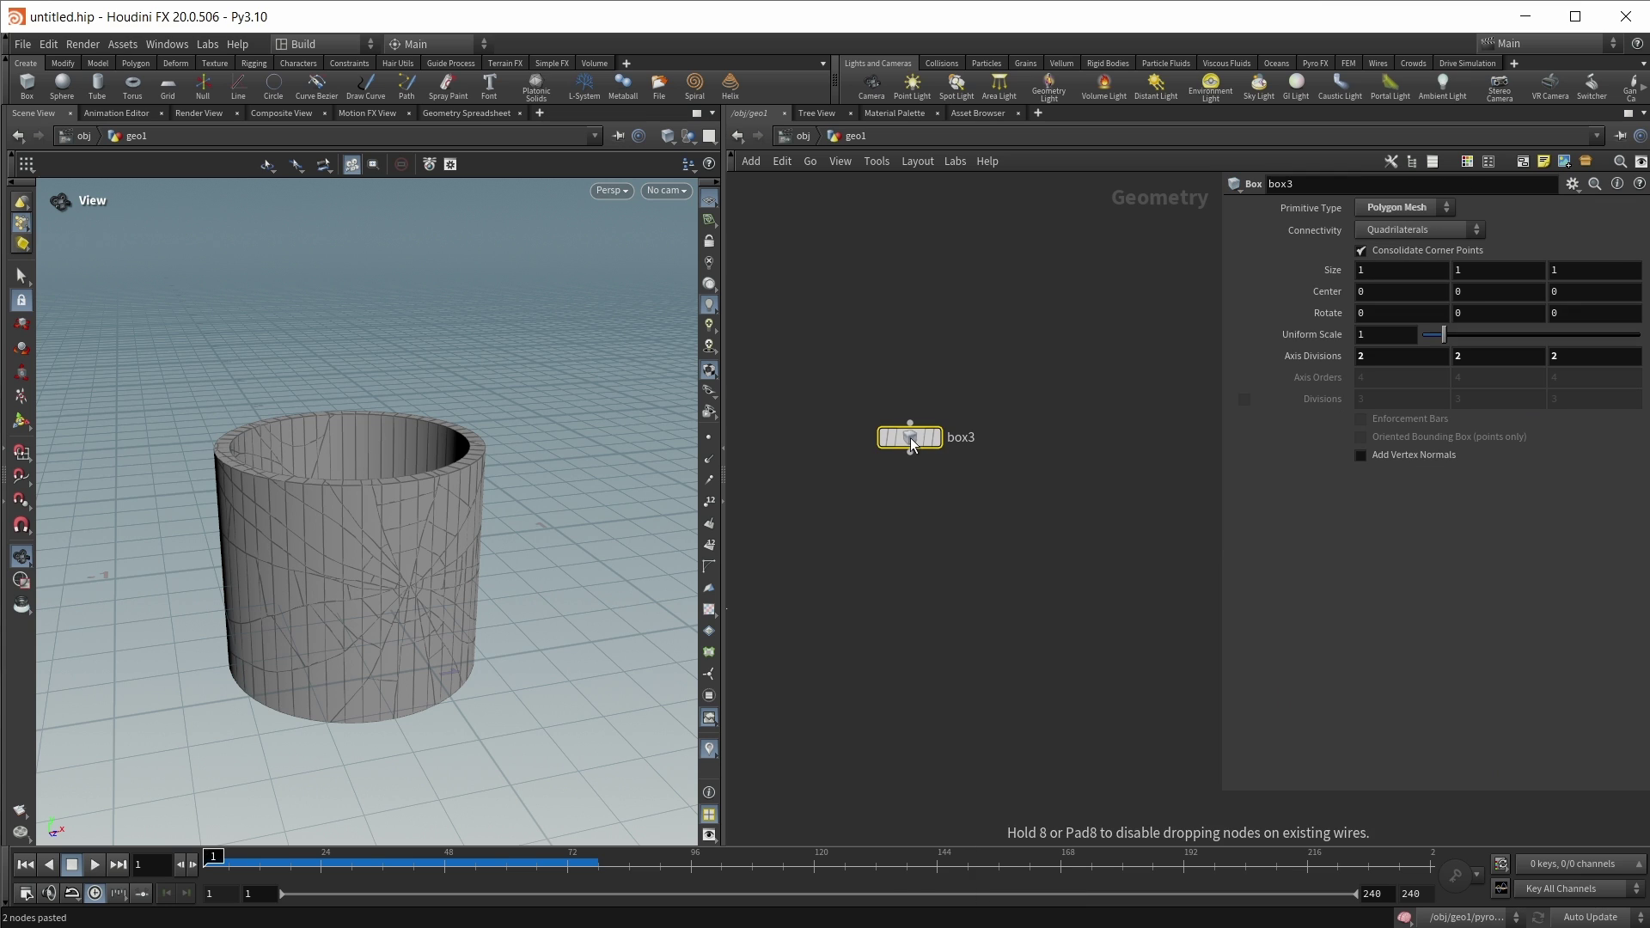
pyautogui.click(911, 443)
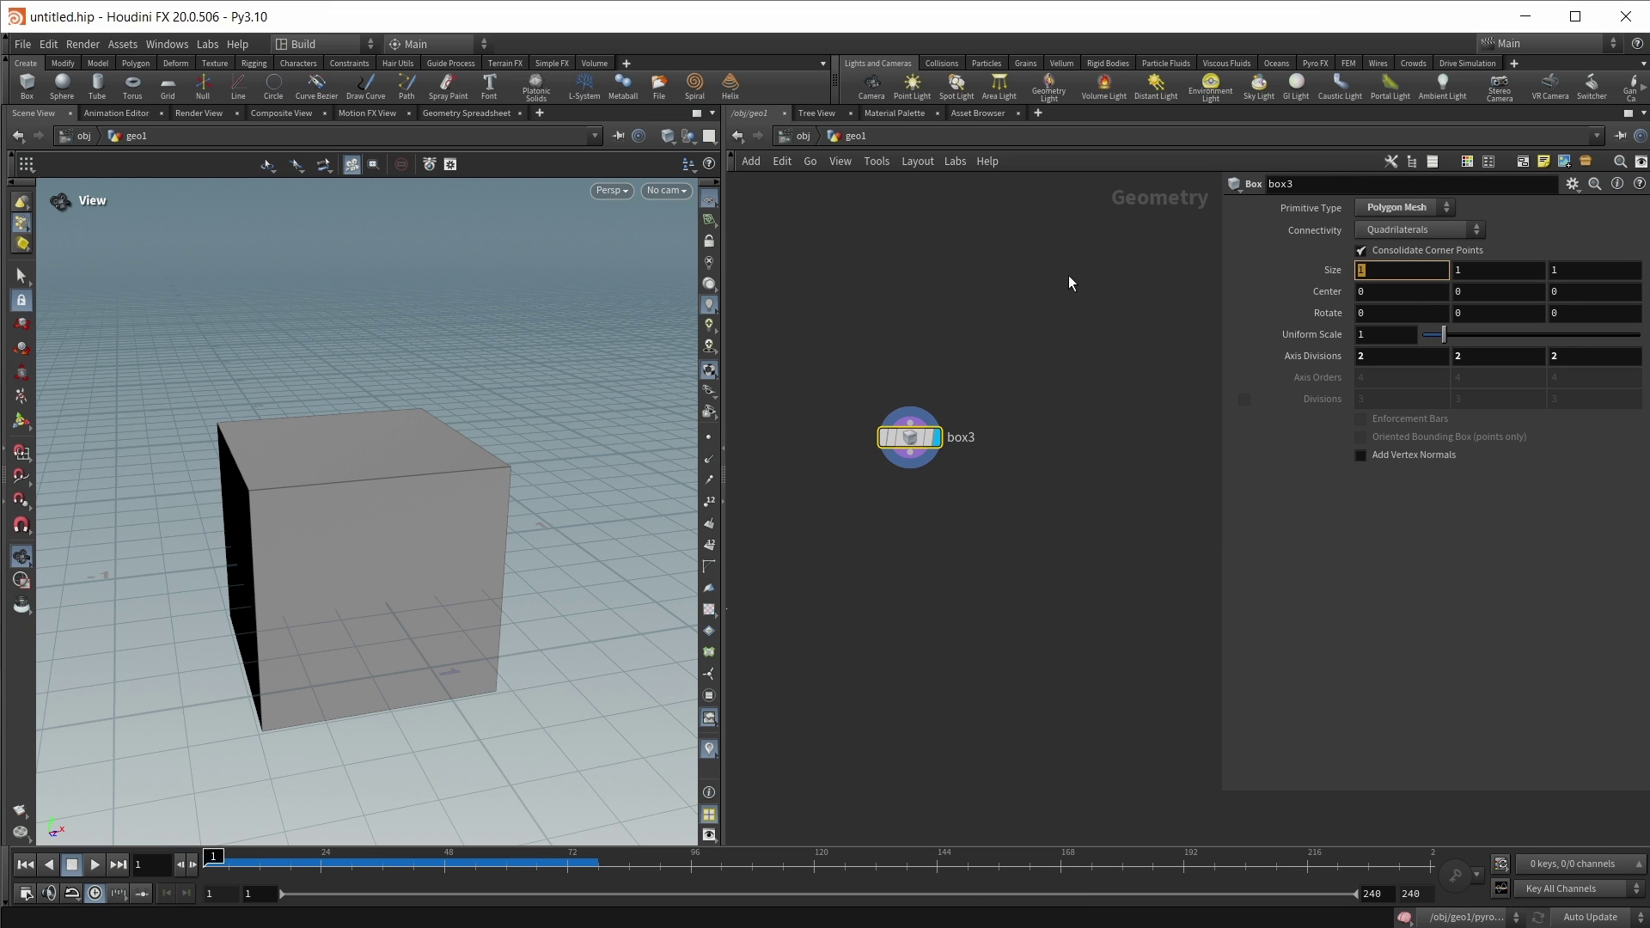
pyautogui.write('2')
pyautogui.press('Tab')
pyautogui.write('.')
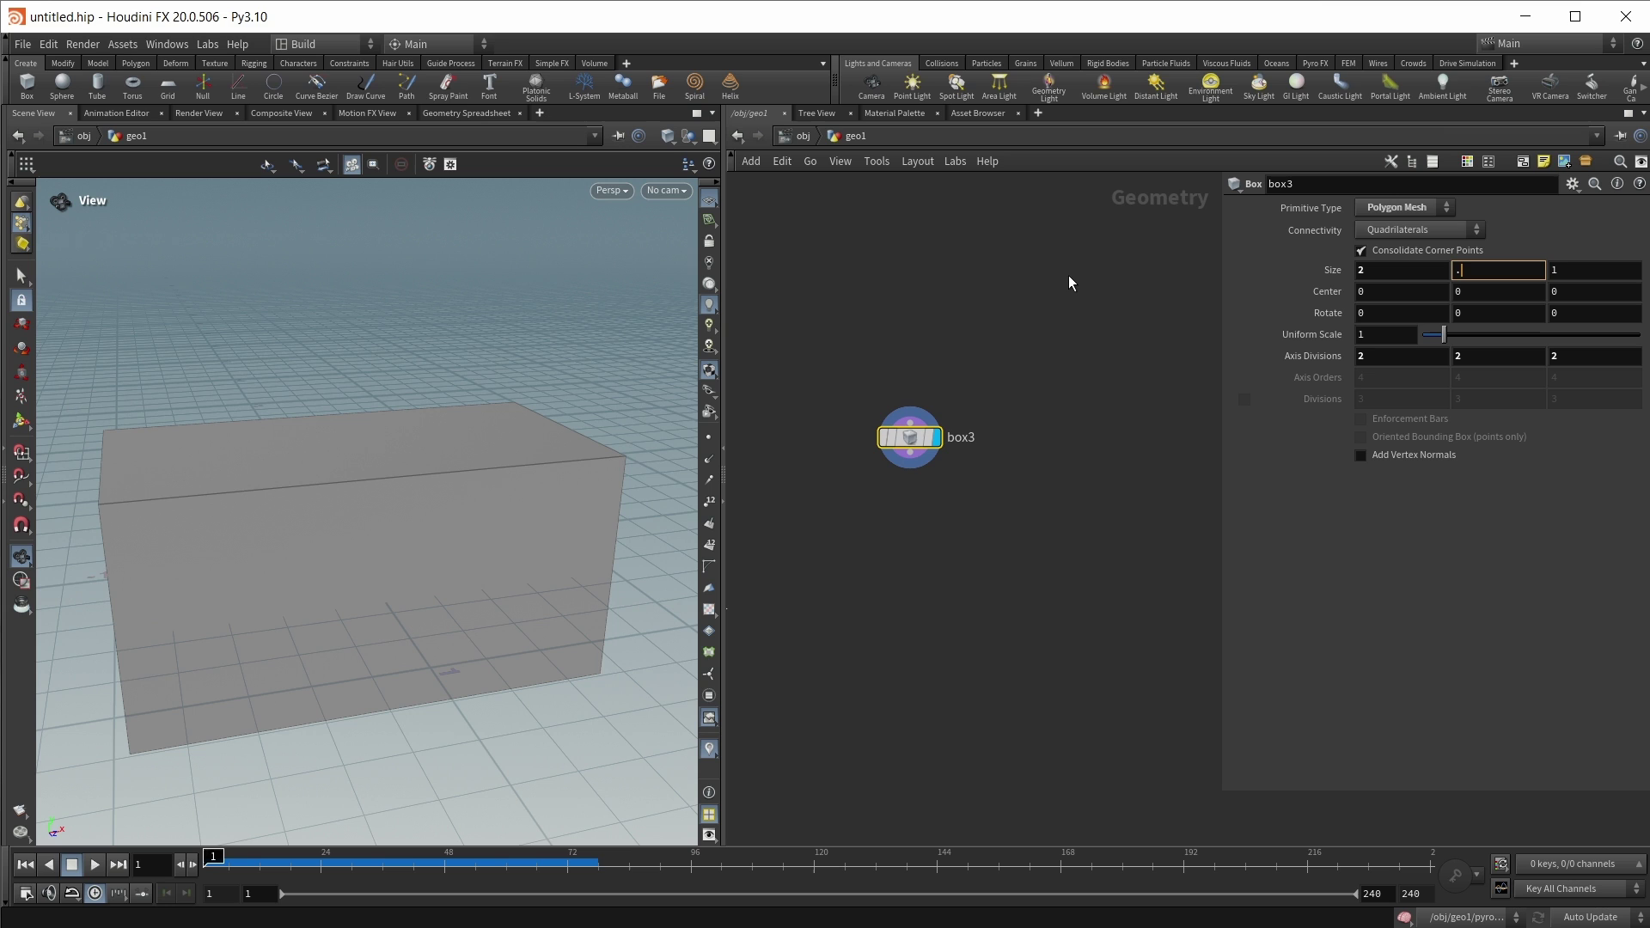
pyautogui.write('06')
pyautogui.press('Tab')
pyautogui.write('2')
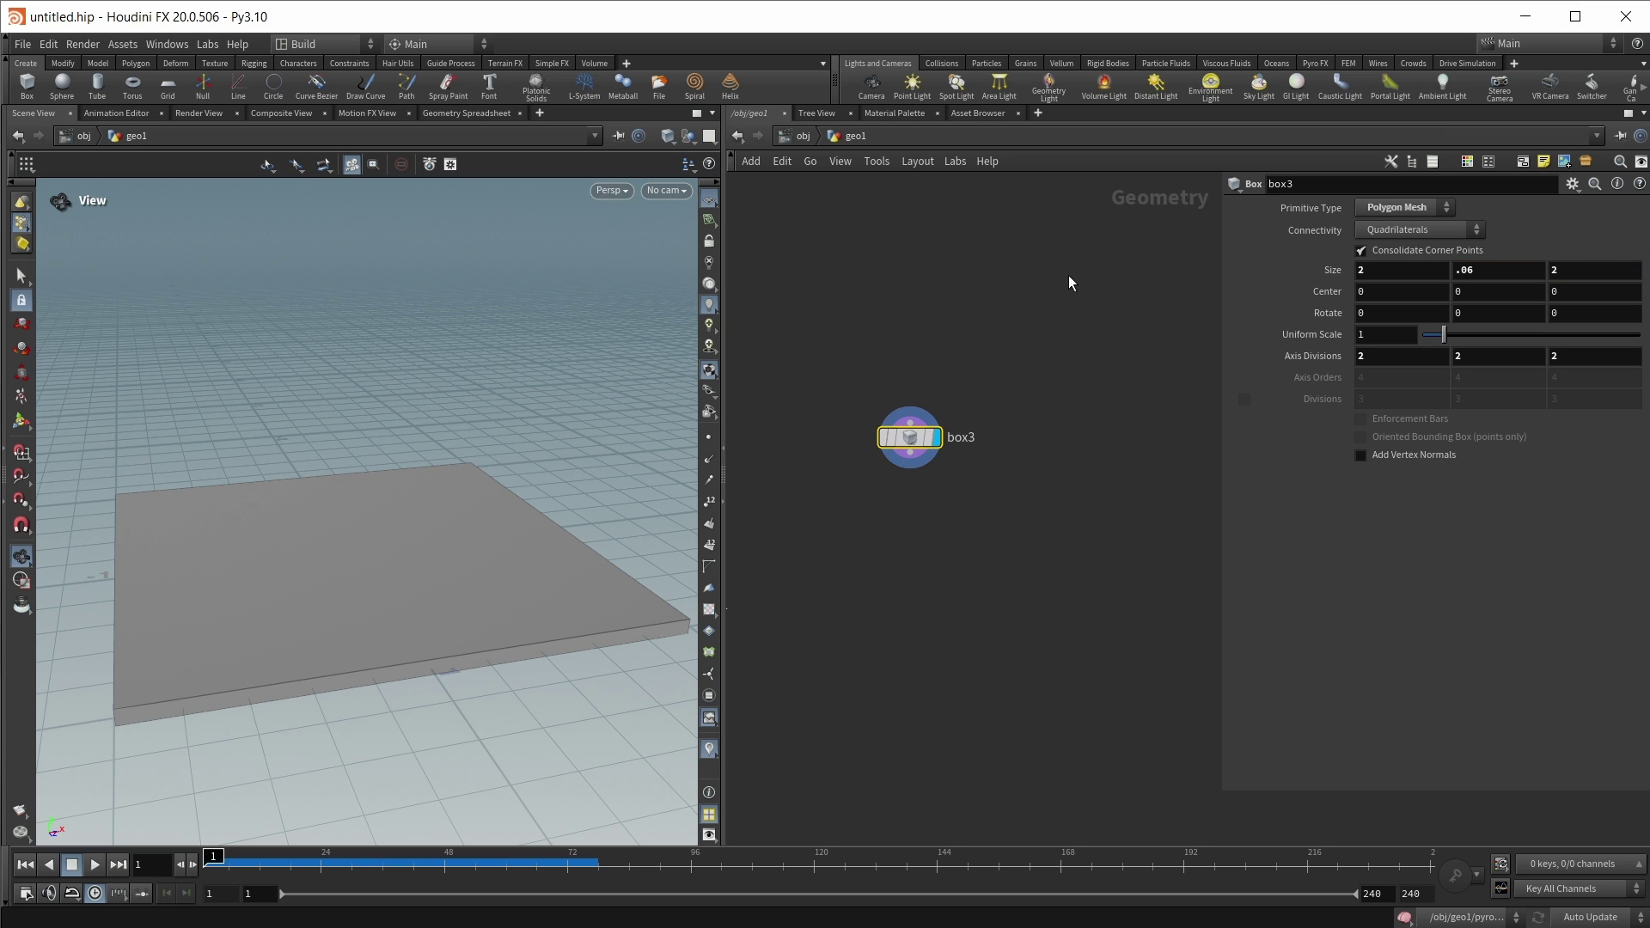
pyautogui.click(1471, 297)
pyautogui.write('.03')
pyautogui.press('Return')
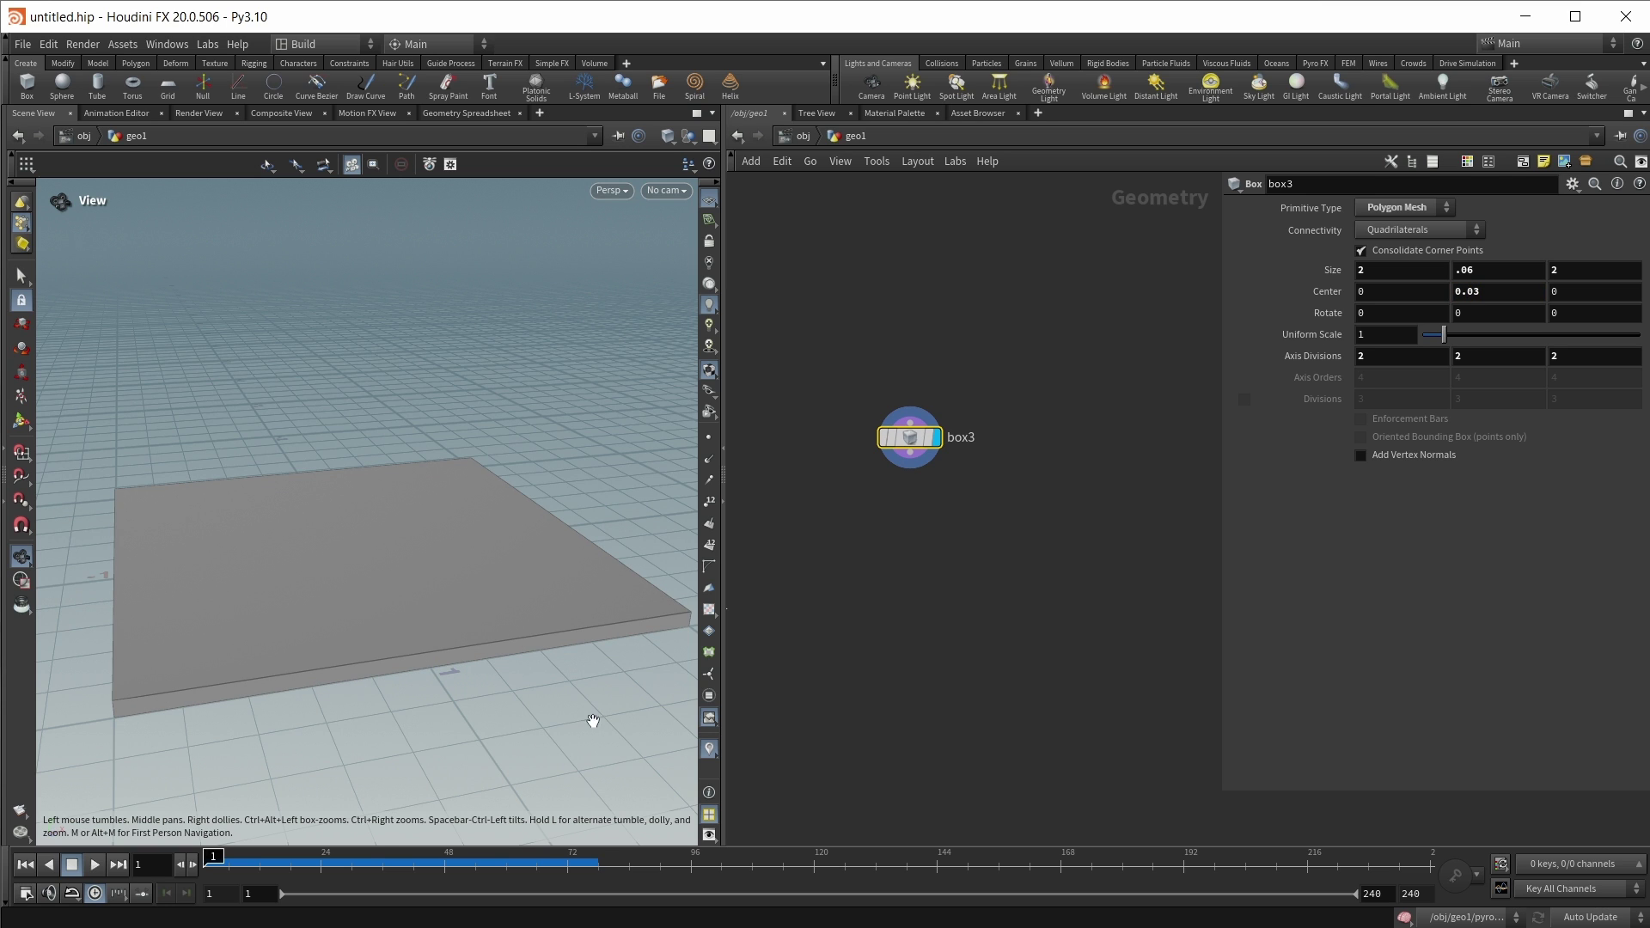
# Add an RBD Material Fracture node under box3.
pyautogui.press('Tab')
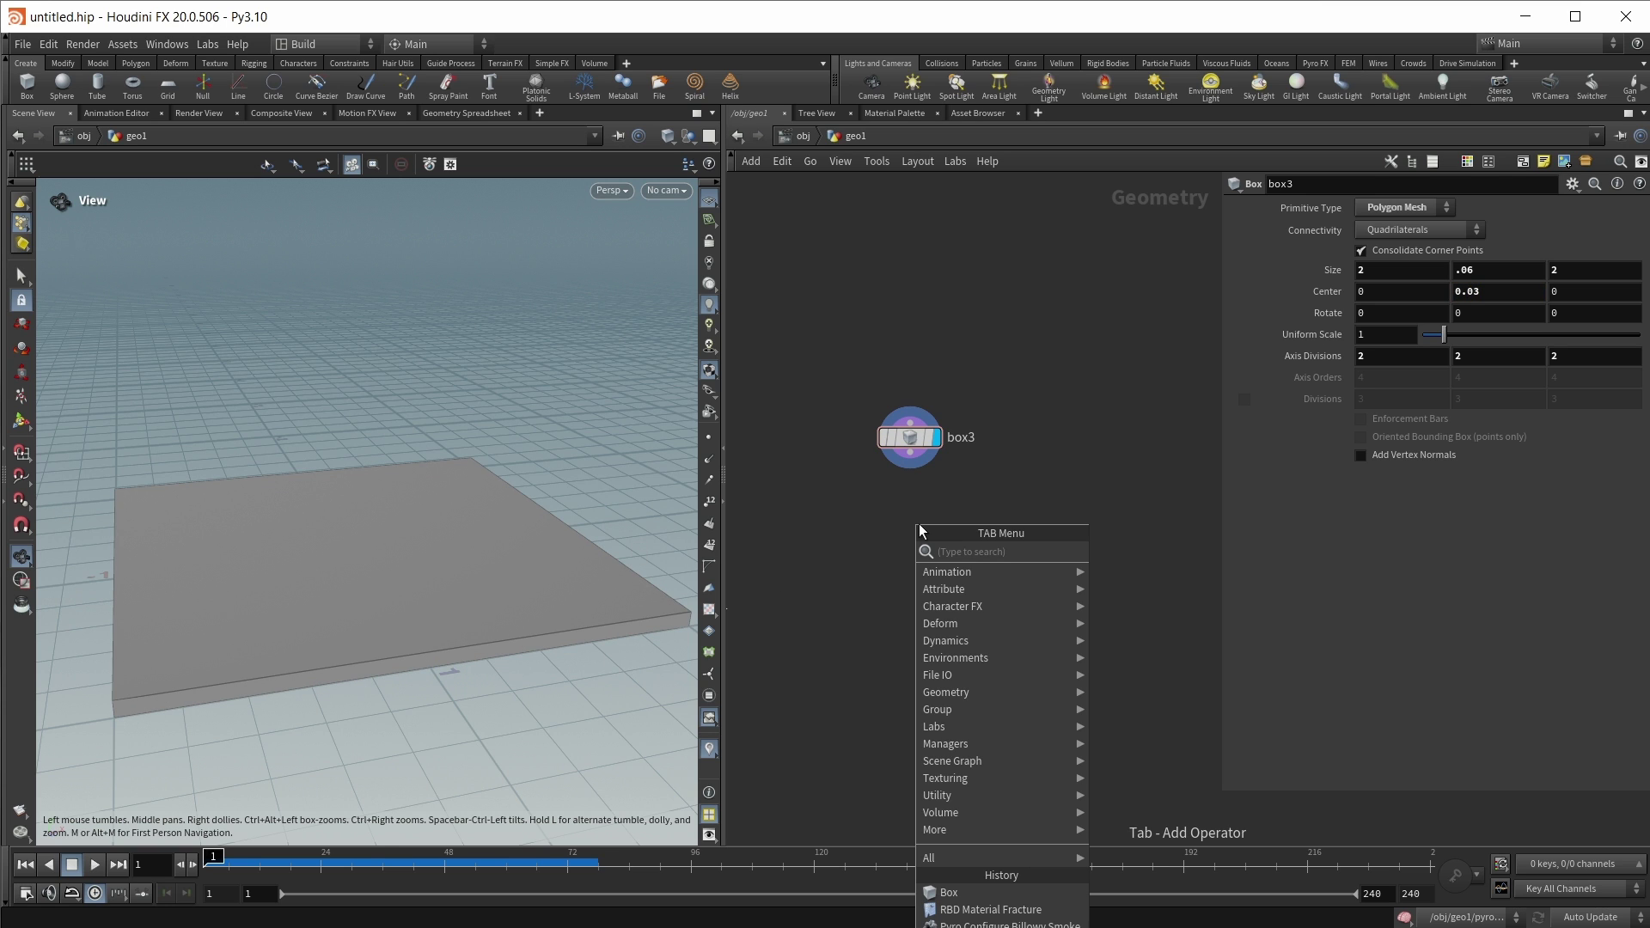
pyautogui.write('rabd')
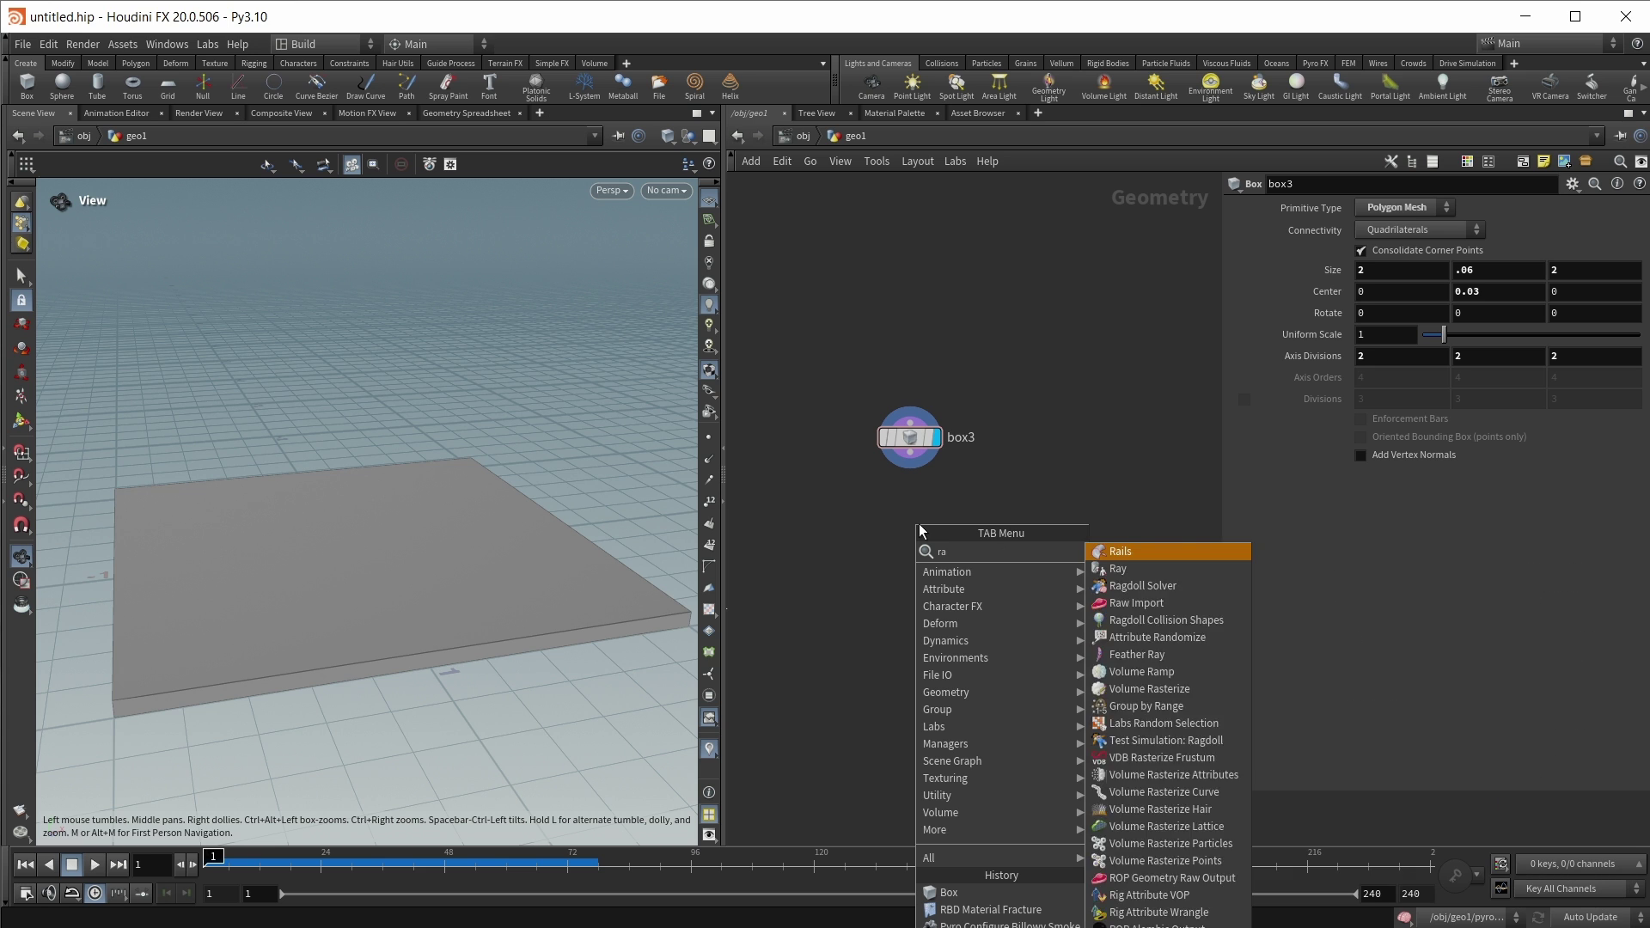
pyautogui.press('BackSpace')
pyautogui.press('BackSpace')
pyautogui.press('BackSpace')
pyautogui.write('bd')
pyautogui.press('Return')
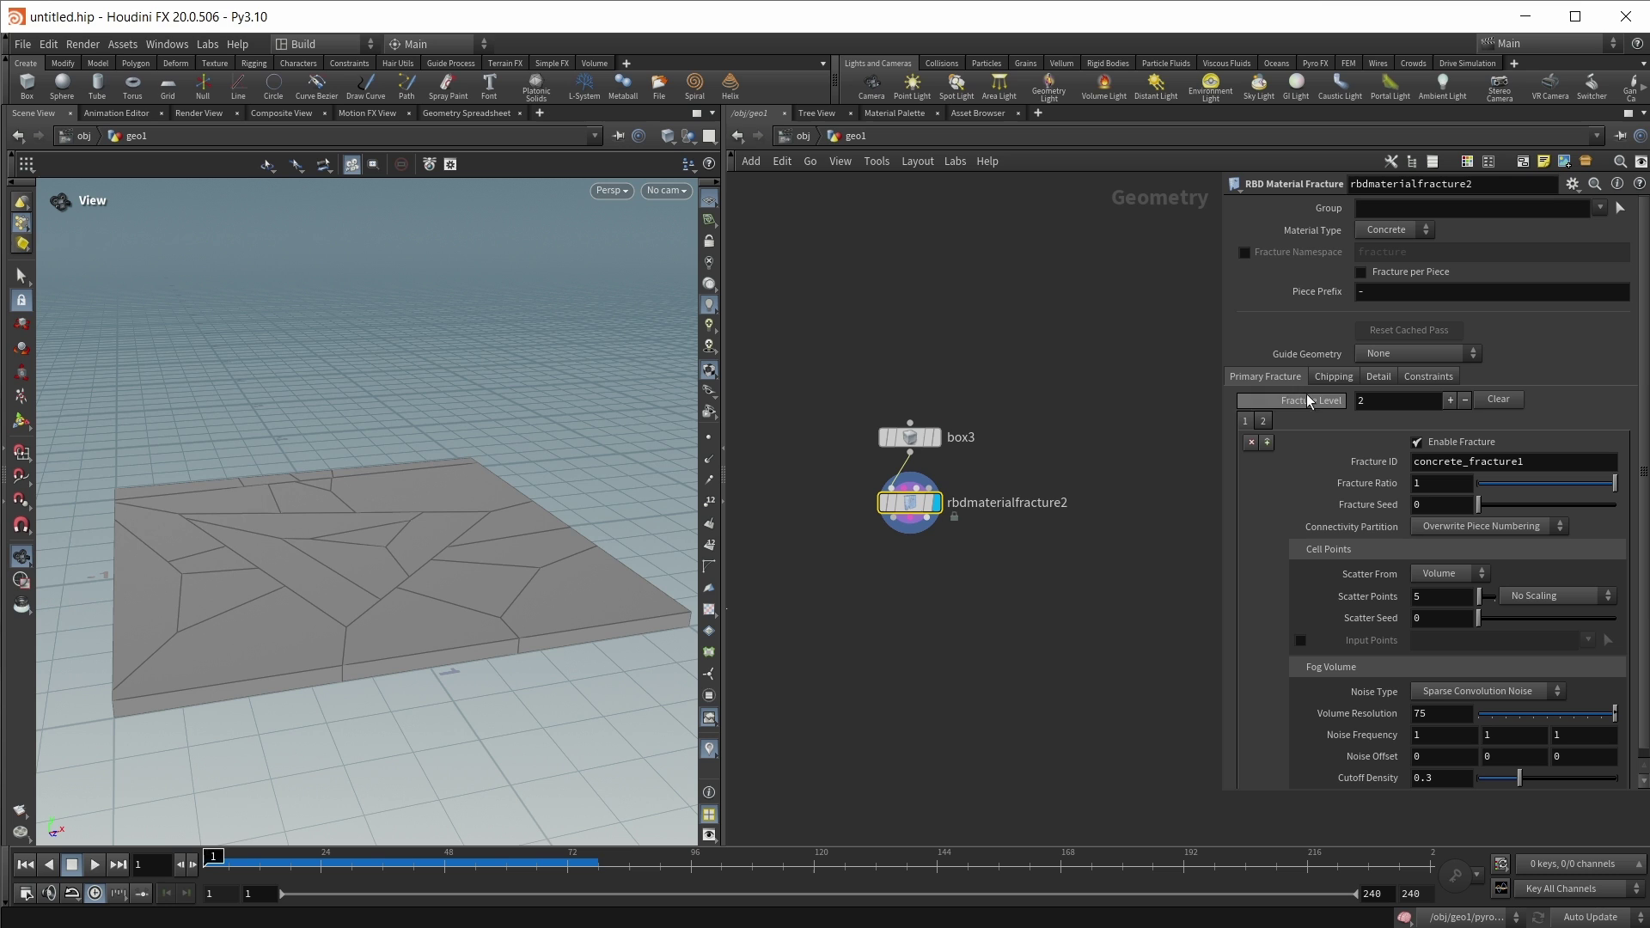
# Set the concrete fracture to 60 scatter points with Noise Type None.
pyautogui.click(1447, 402)
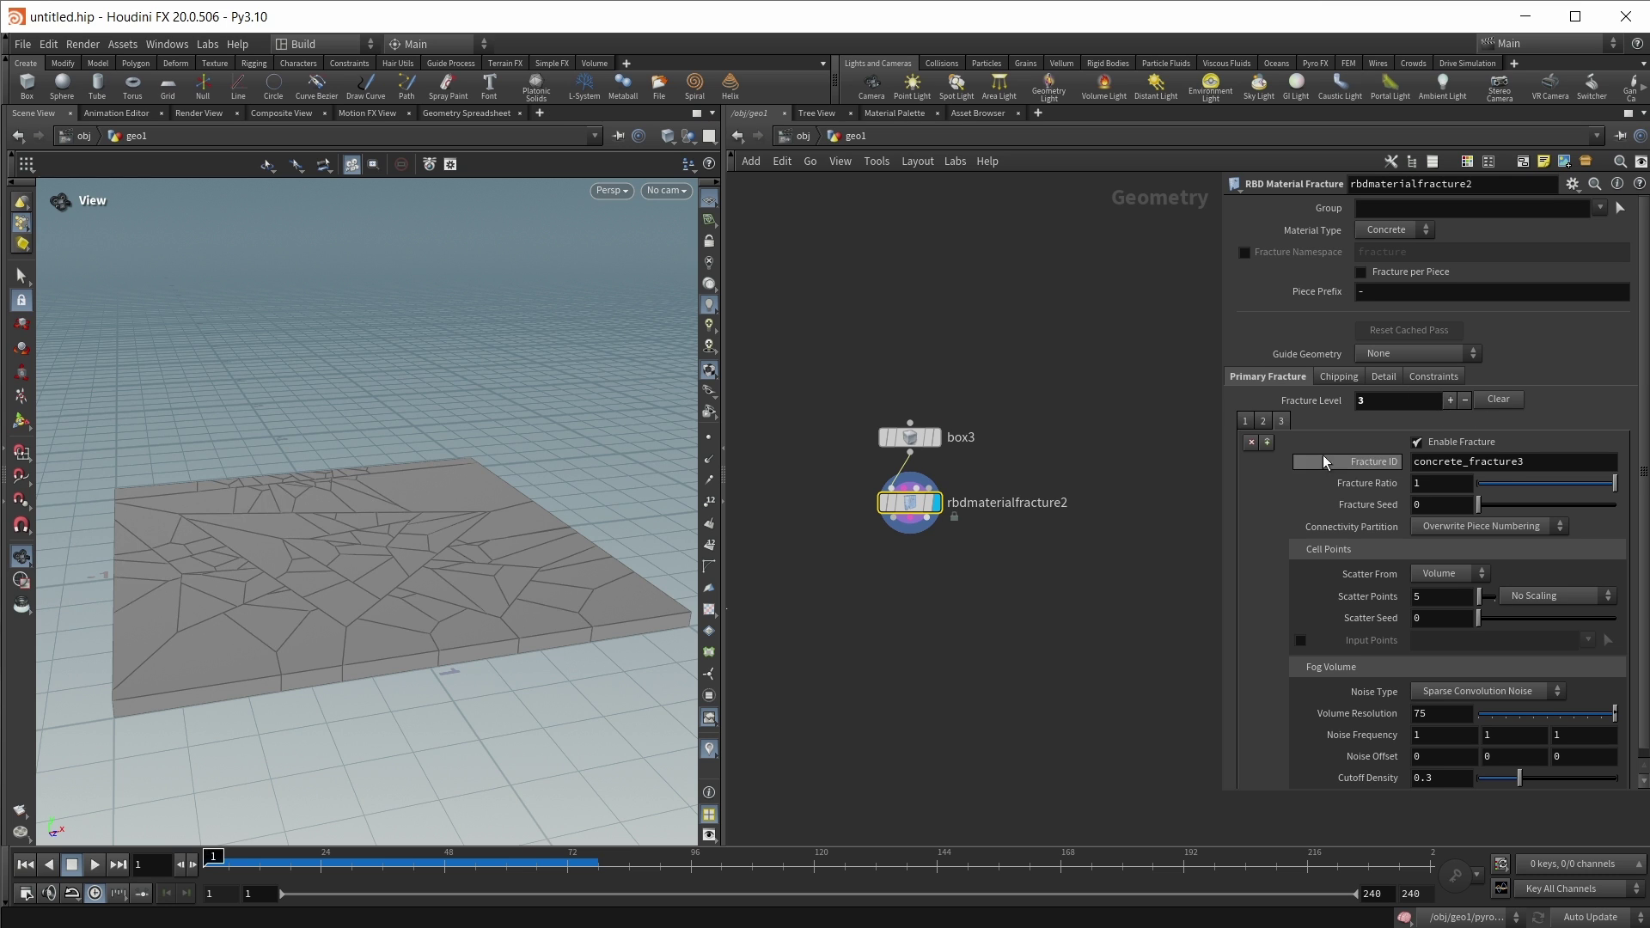
pyautogui.moveTo(1431, 587); pyautogui.dragTo(1347, 588)
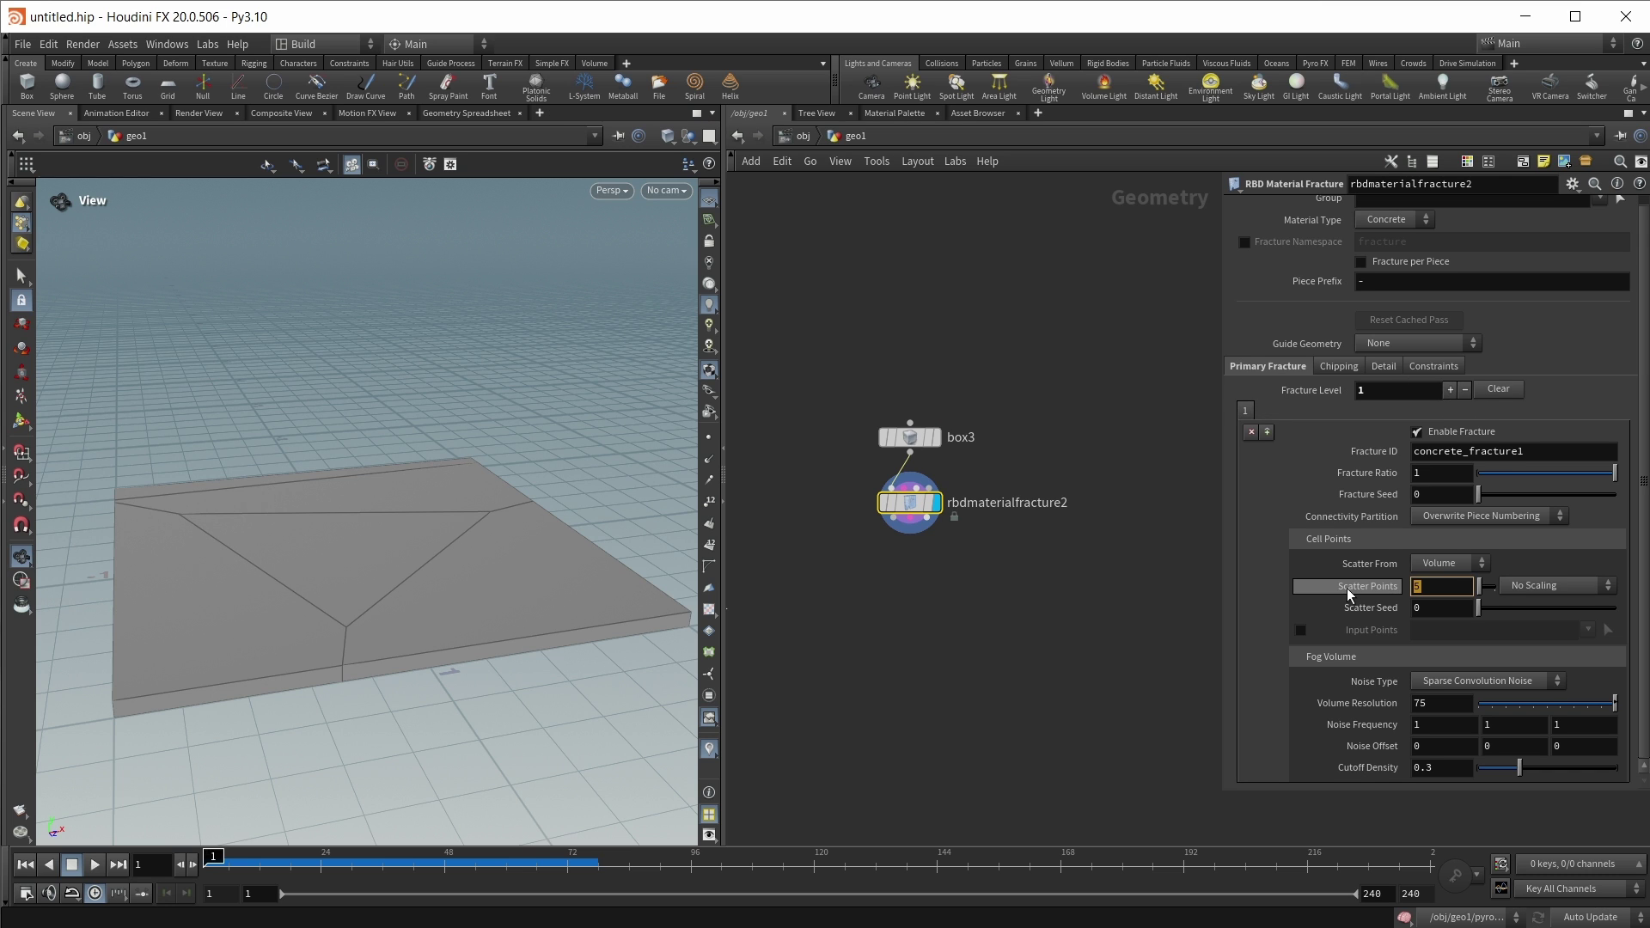
pyautogui.write('60')
pyautogui.press('Return')
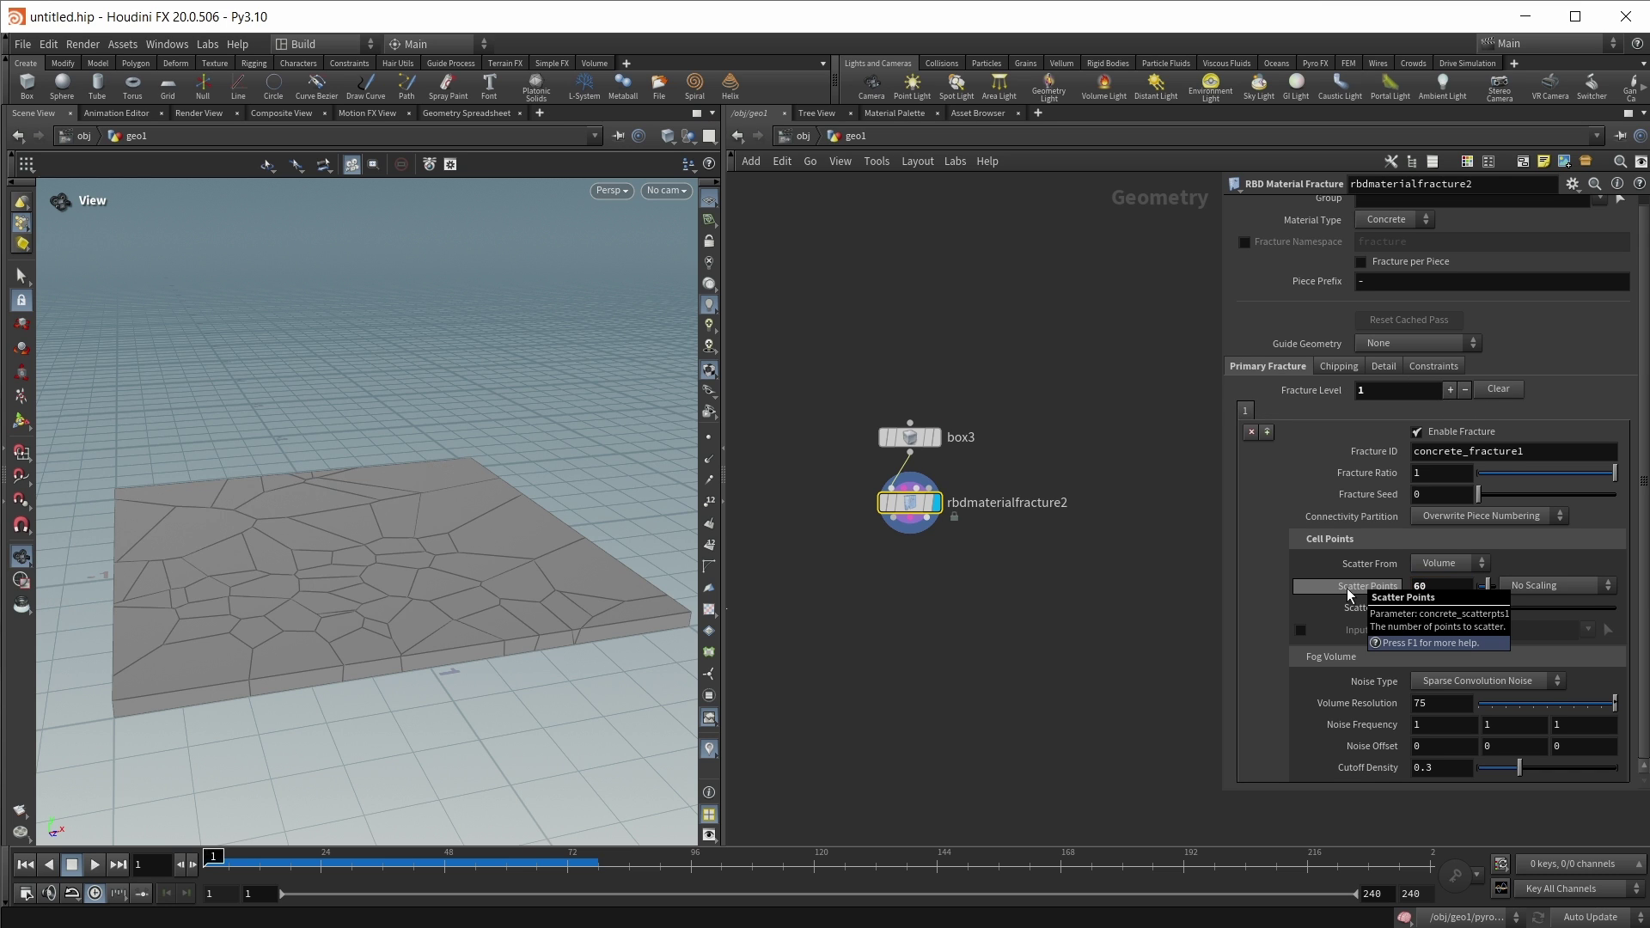
pyautogui.click(1493, 681)
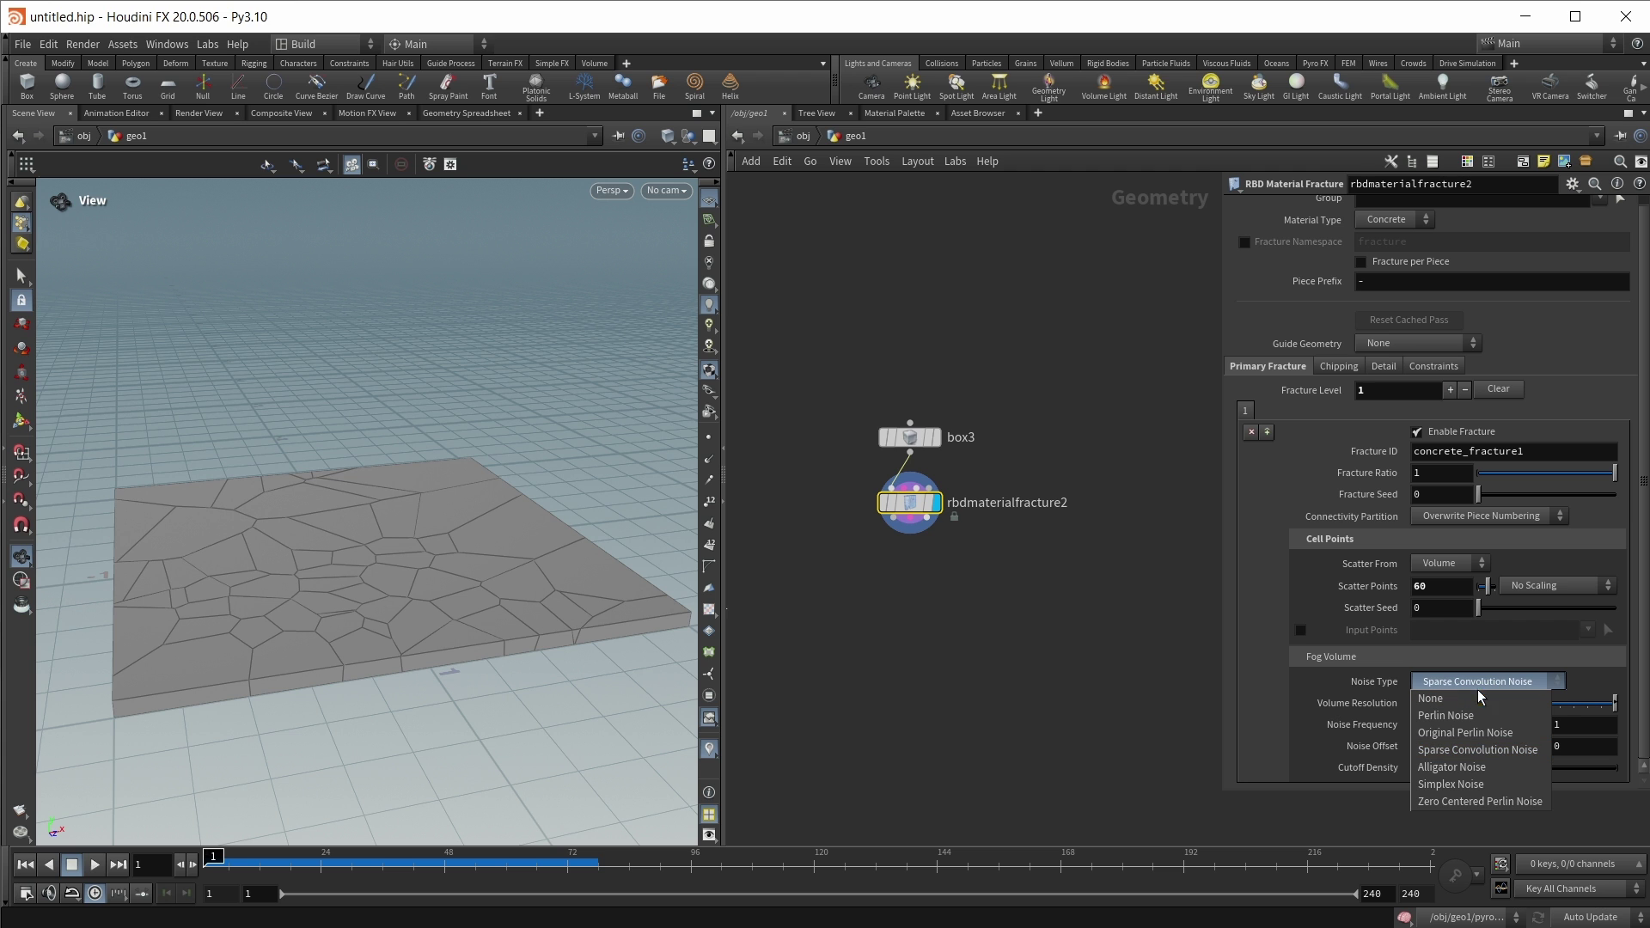
pyautogui.click(1460, 698)
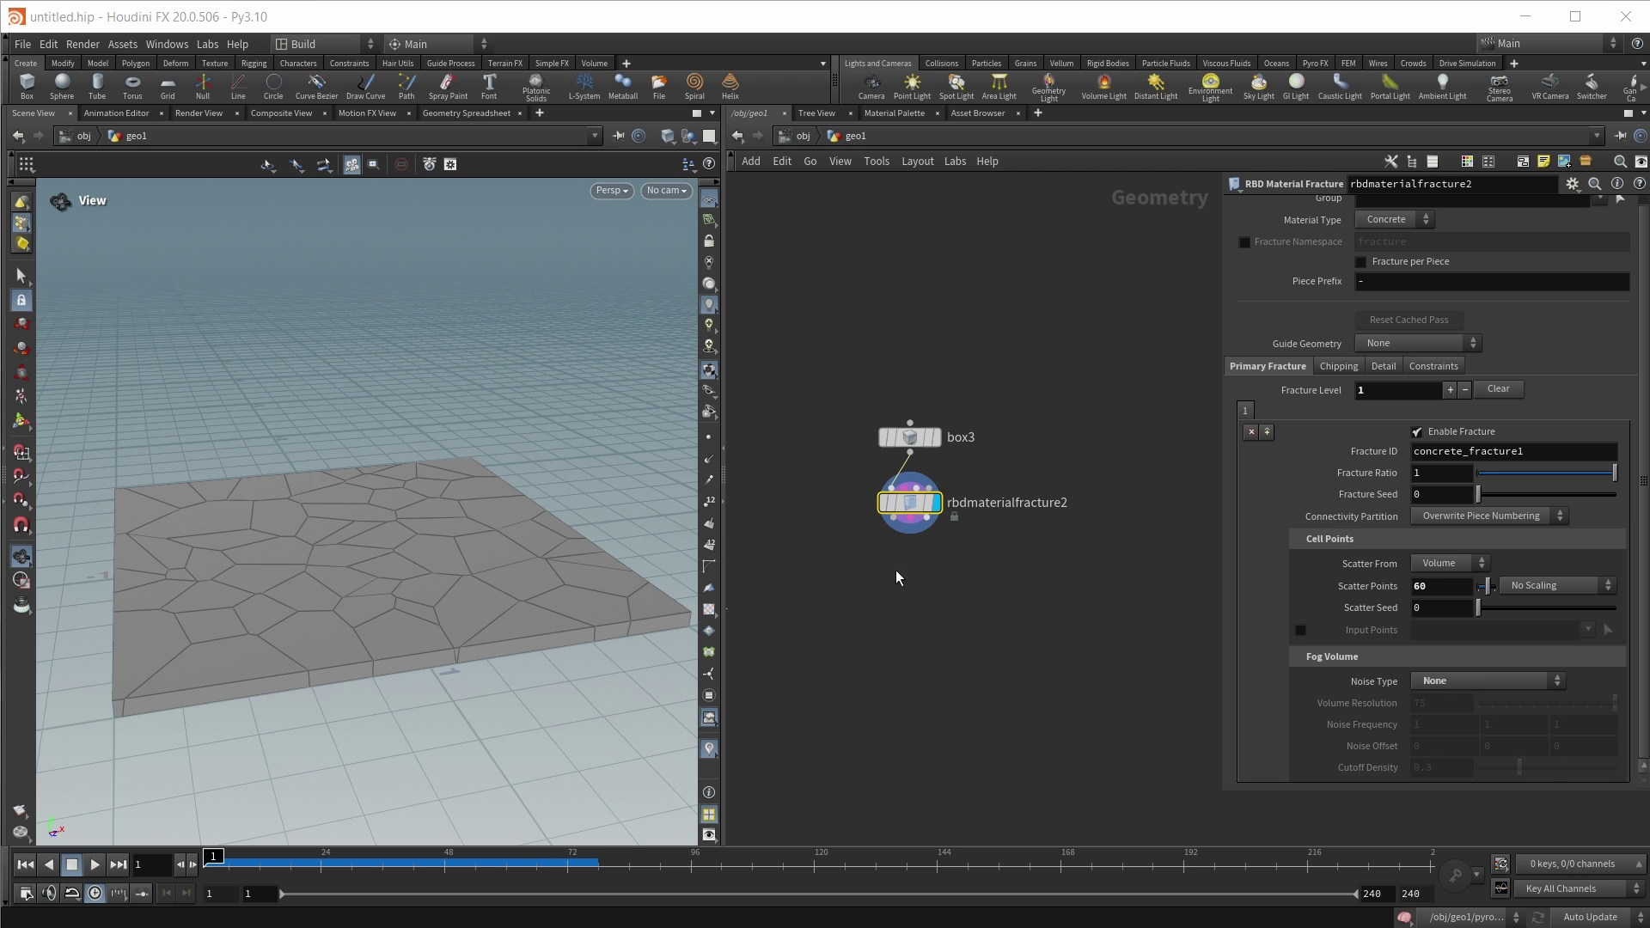
pyautogui.moveTo(295, 570); pyautogui.dragTo(441, 476)
pyautogui.moveTo(442, 475); pyautogui.dragTo(410, 486, button='middle')
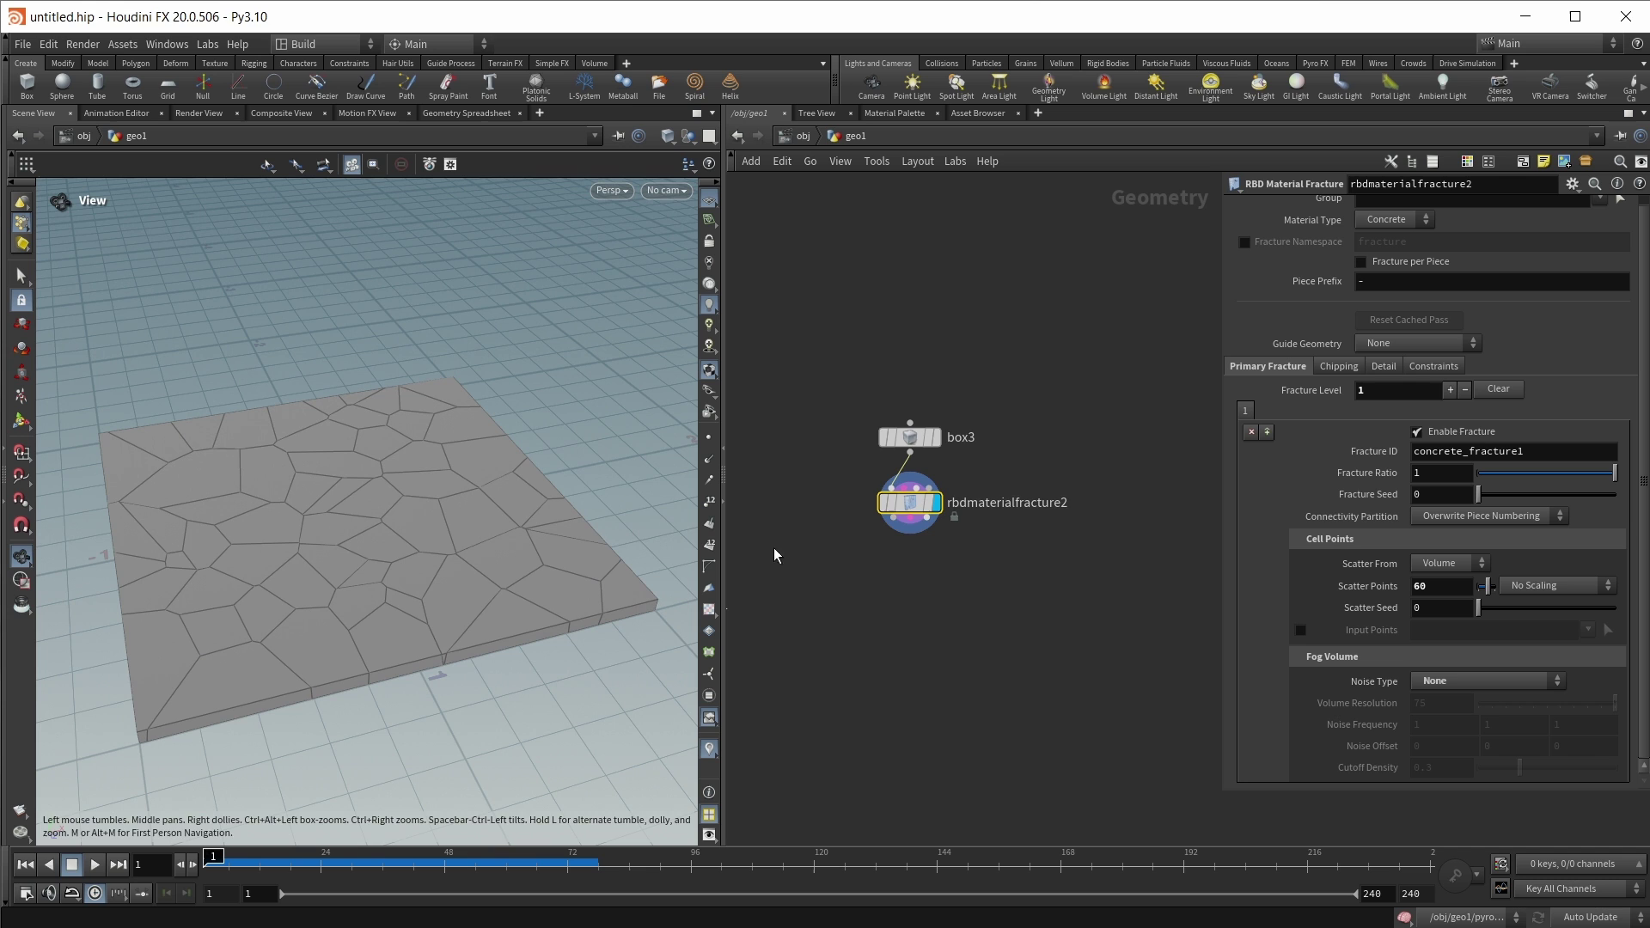
pyautogui.moveTo(1112, 564); pyautogui.dragTo(1042, 593, button='middle')
# Add a Sphere node, sphere1, to the network and make it a polygon sphere.
pyautogui.press('Tab')
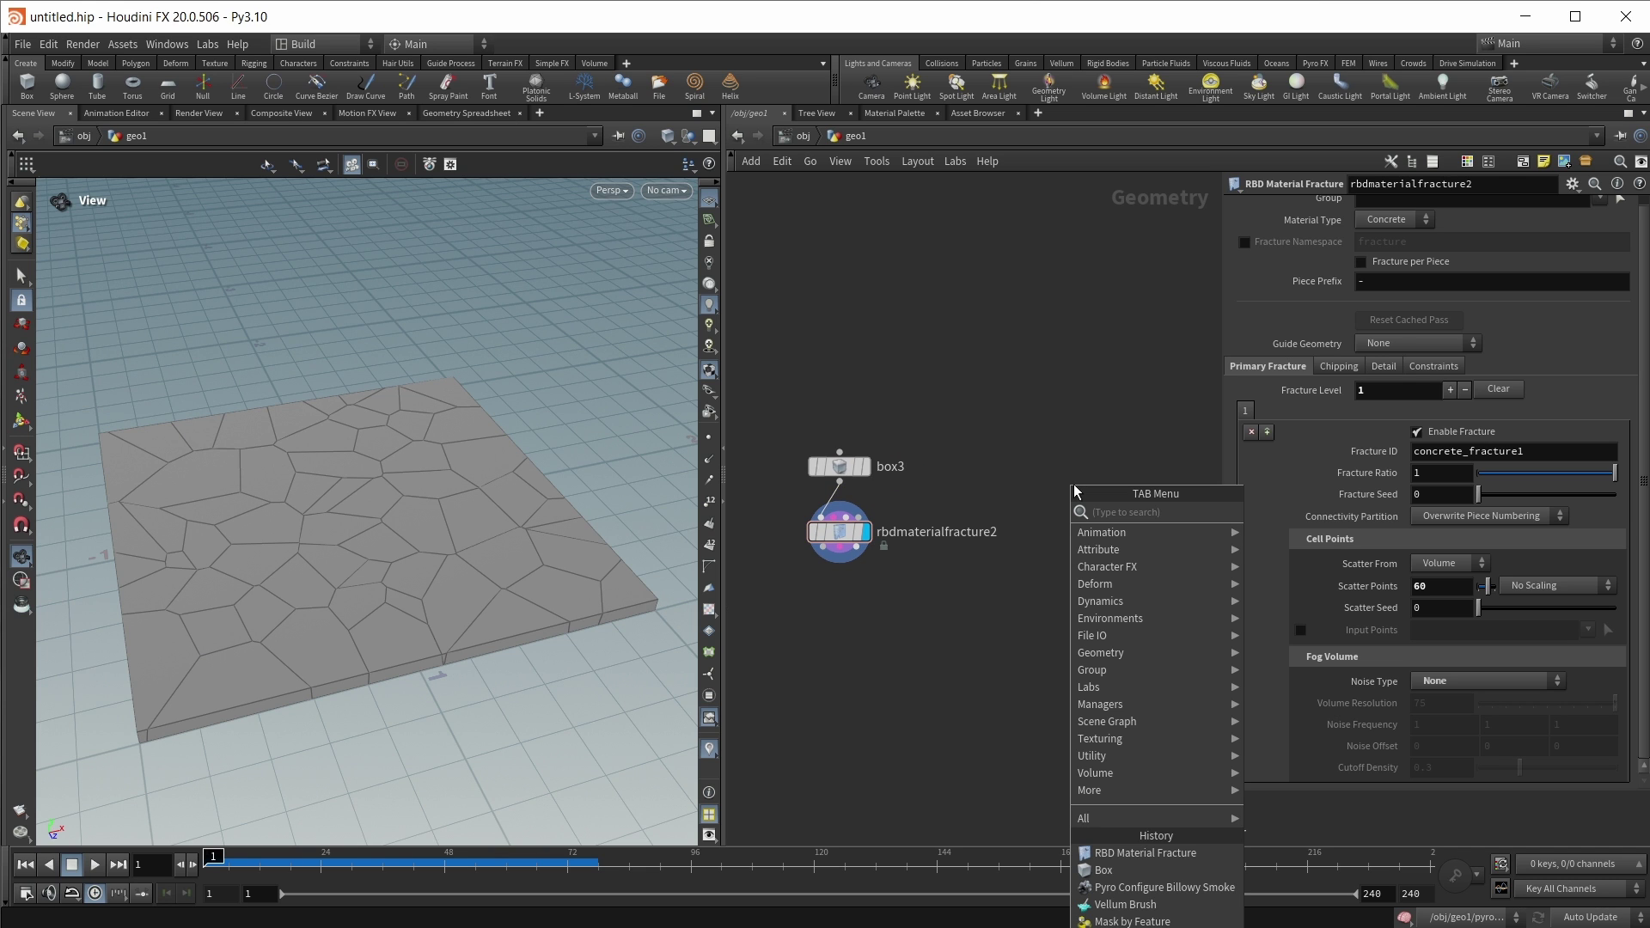
pyautogui.write('sphe')
pyautogui.press('Return')
pyautogui.click(1402, 208)
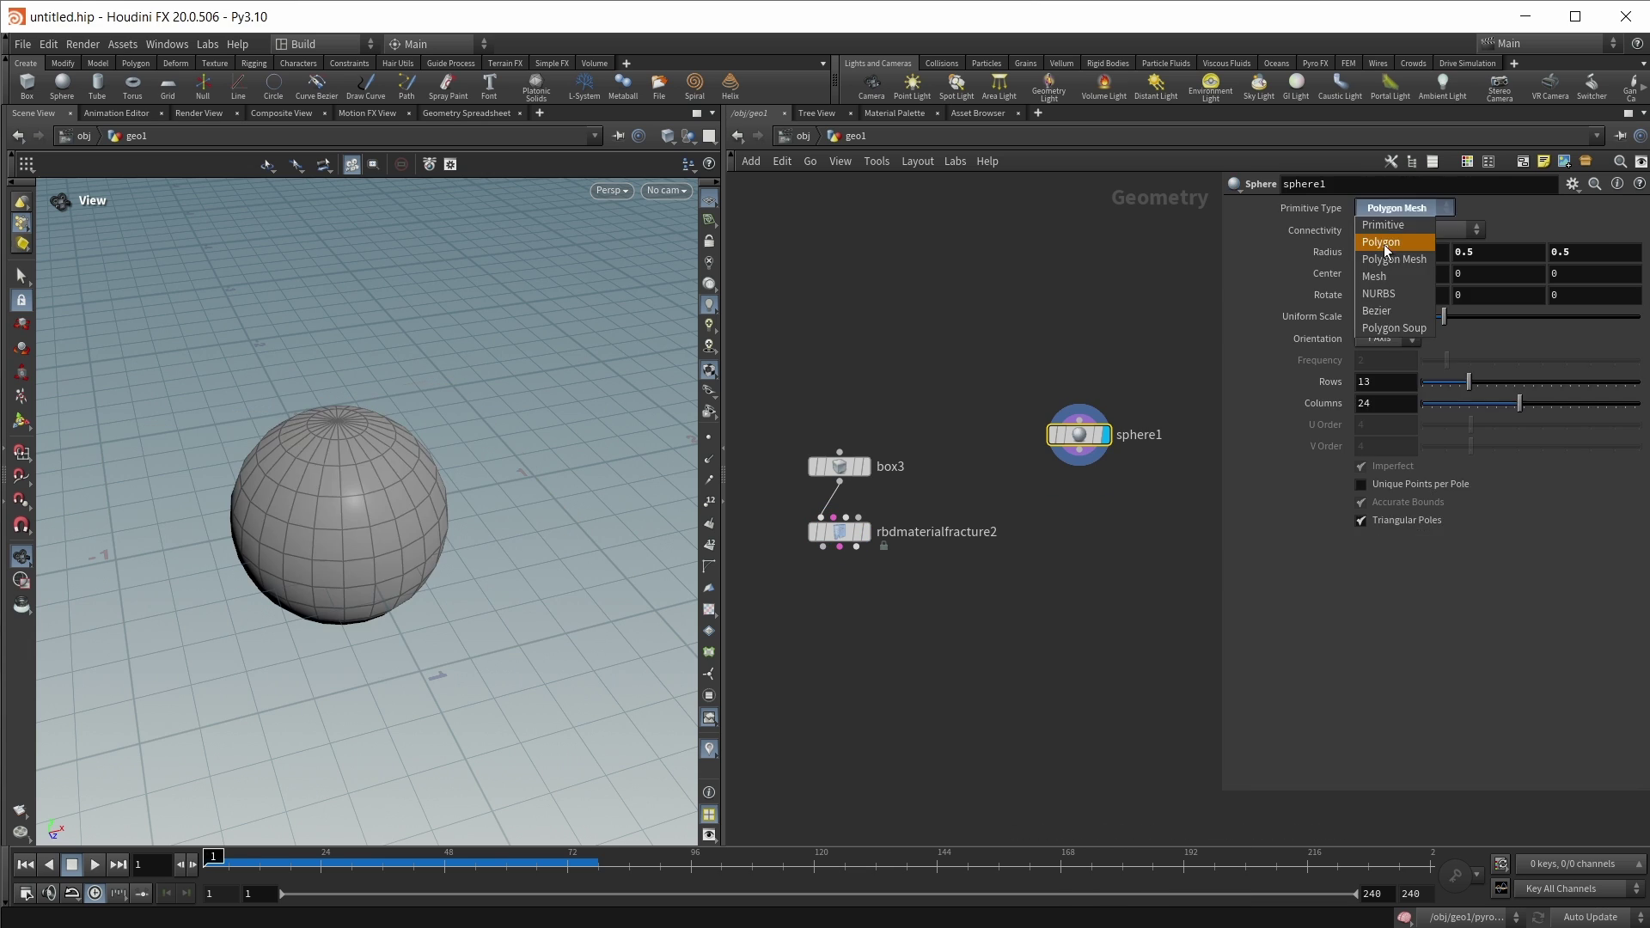
pyautogui.click(1383, 244)
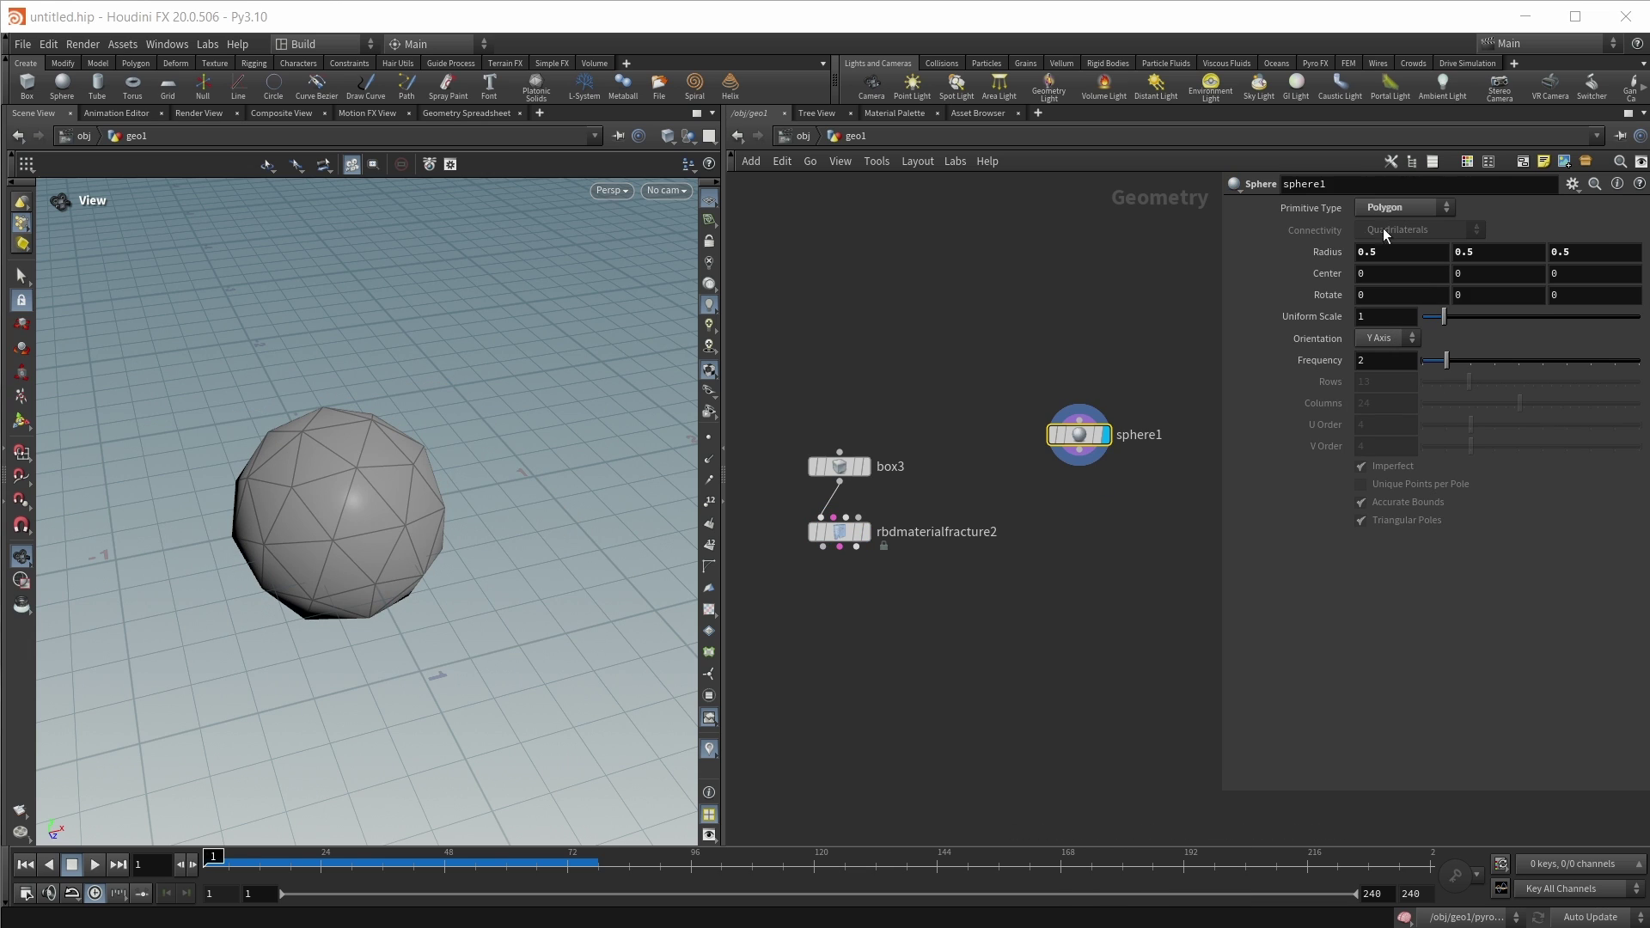
# Set the sphere's center to X 3, Y 0.5 and frame it in the viewport.
pyautogui.click(1396, 274)
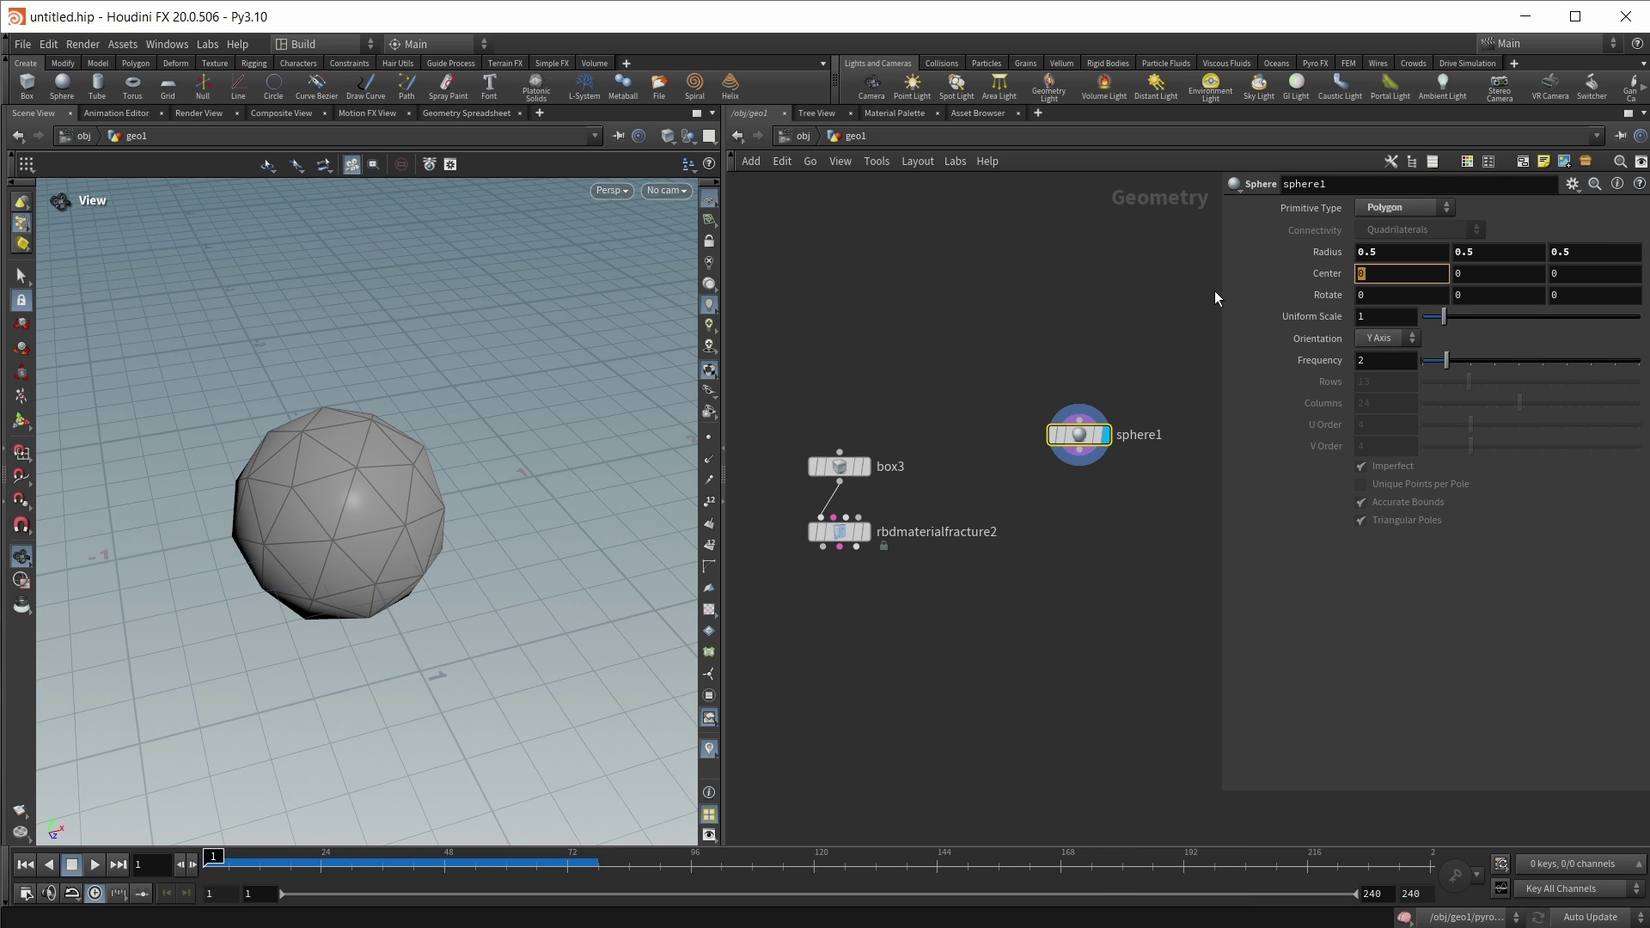
pyautogui.write('3')
pyautogui.press('Tab')
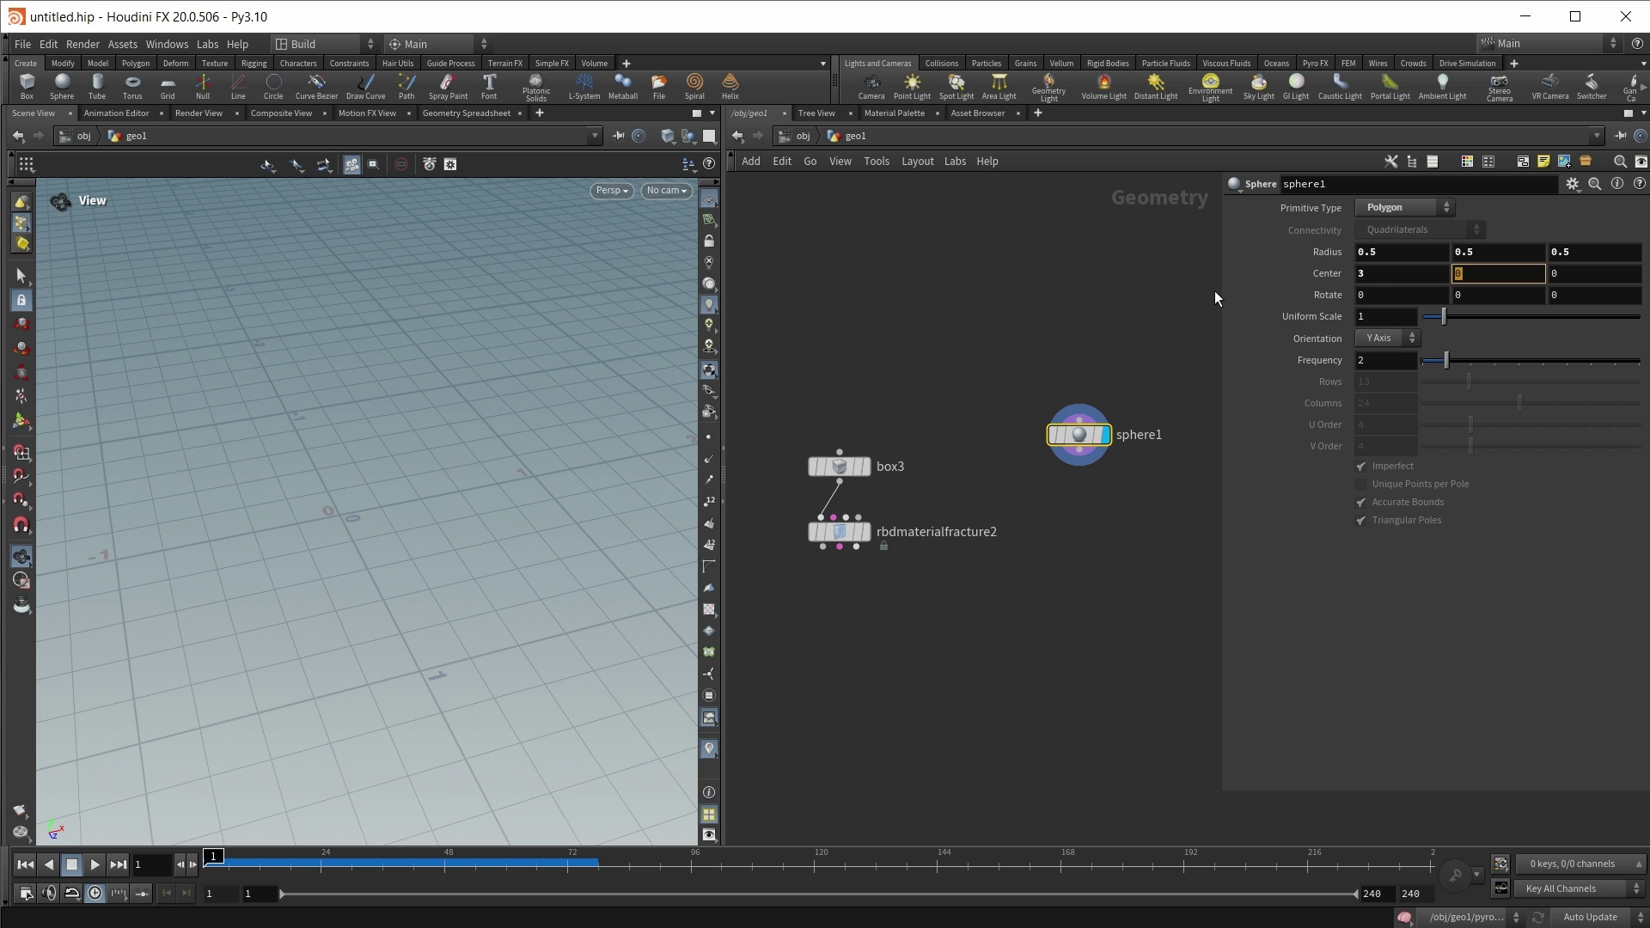
pyautogui.write('.5')
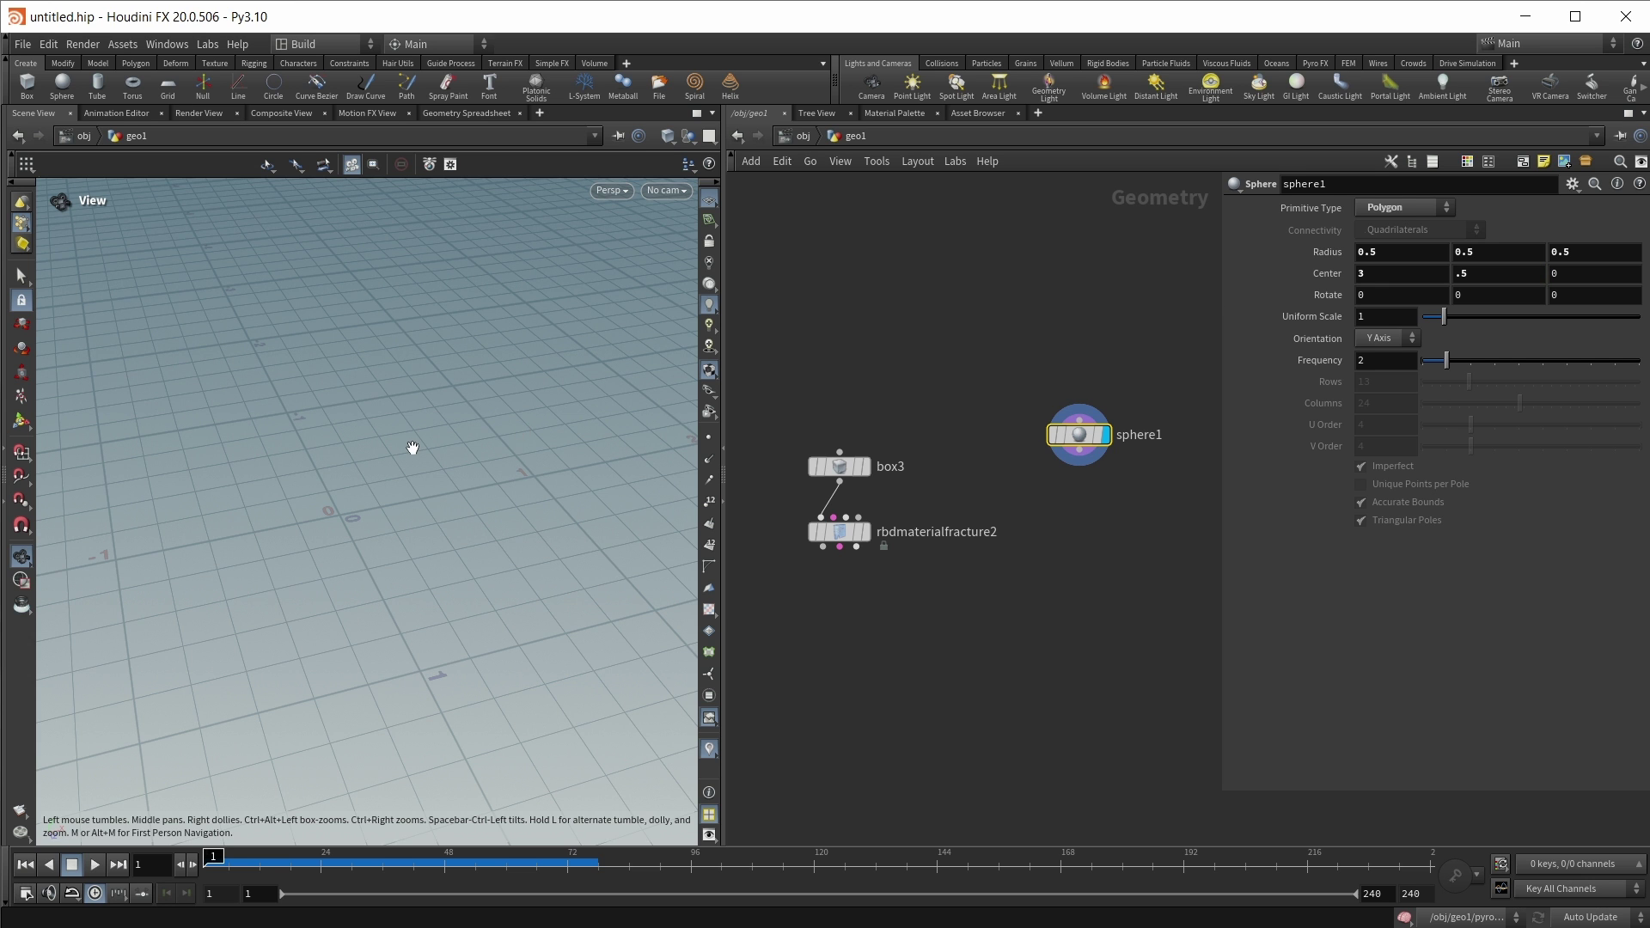
pyautogui.scroll(-3, 412, 447)
pyautogui.moveTo(423, 441); pyautogui.dragTo(227, 545, button='middle')
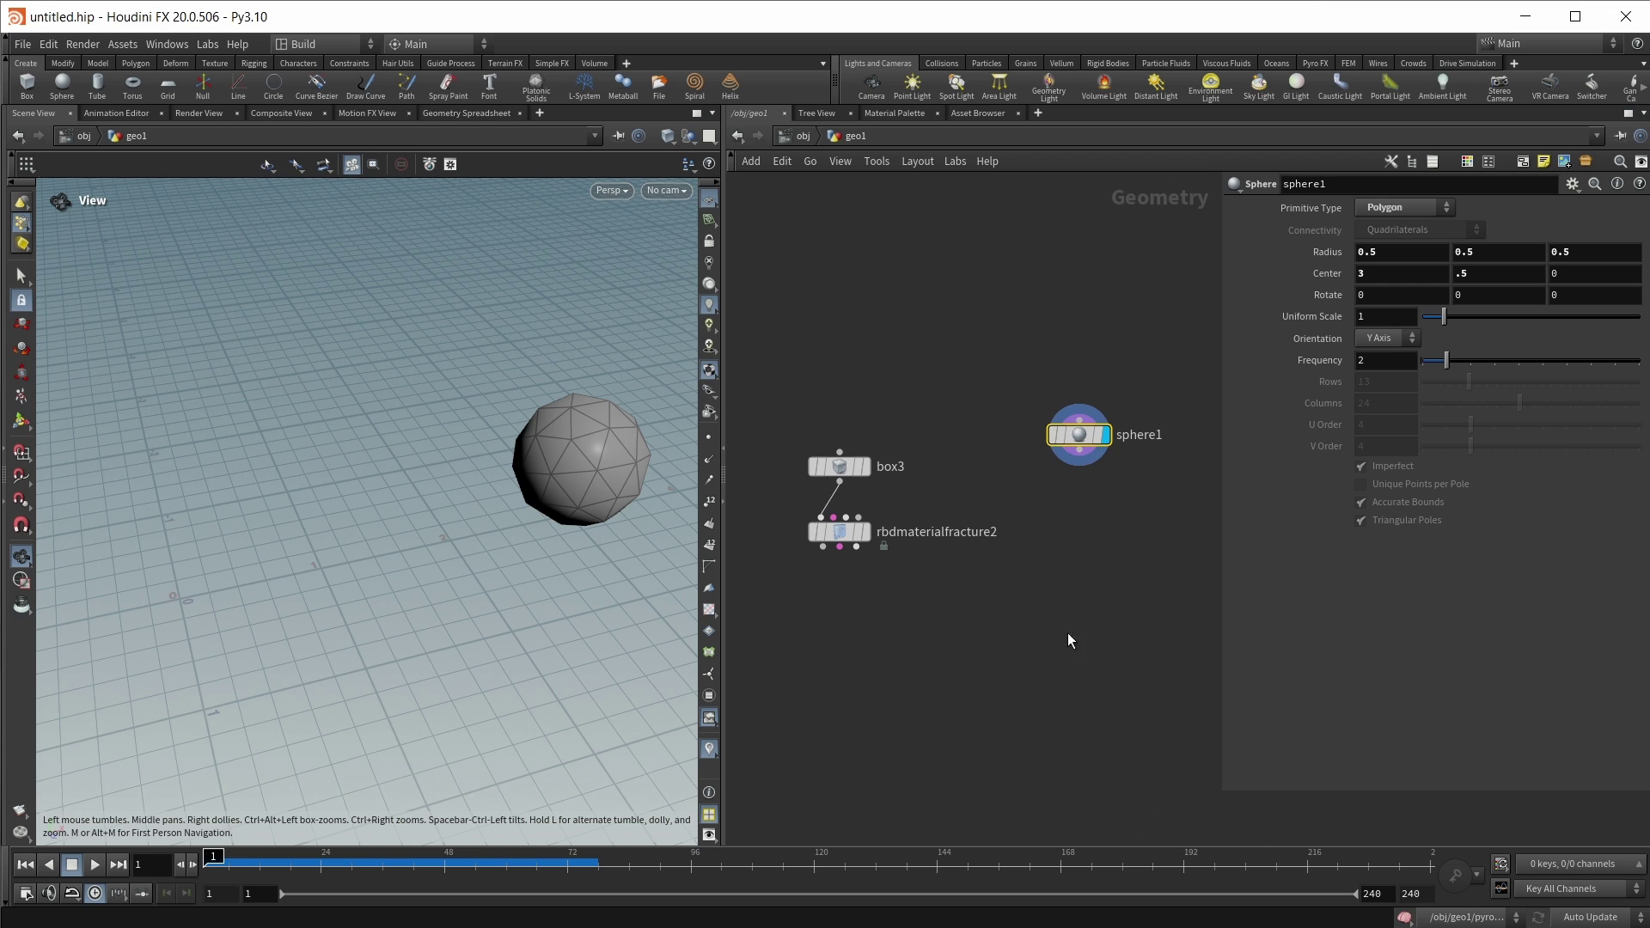
# Add an RBD Configure node below sphere1 and expand its Sticky Collisions settings.
pyautogui.press('Tab')
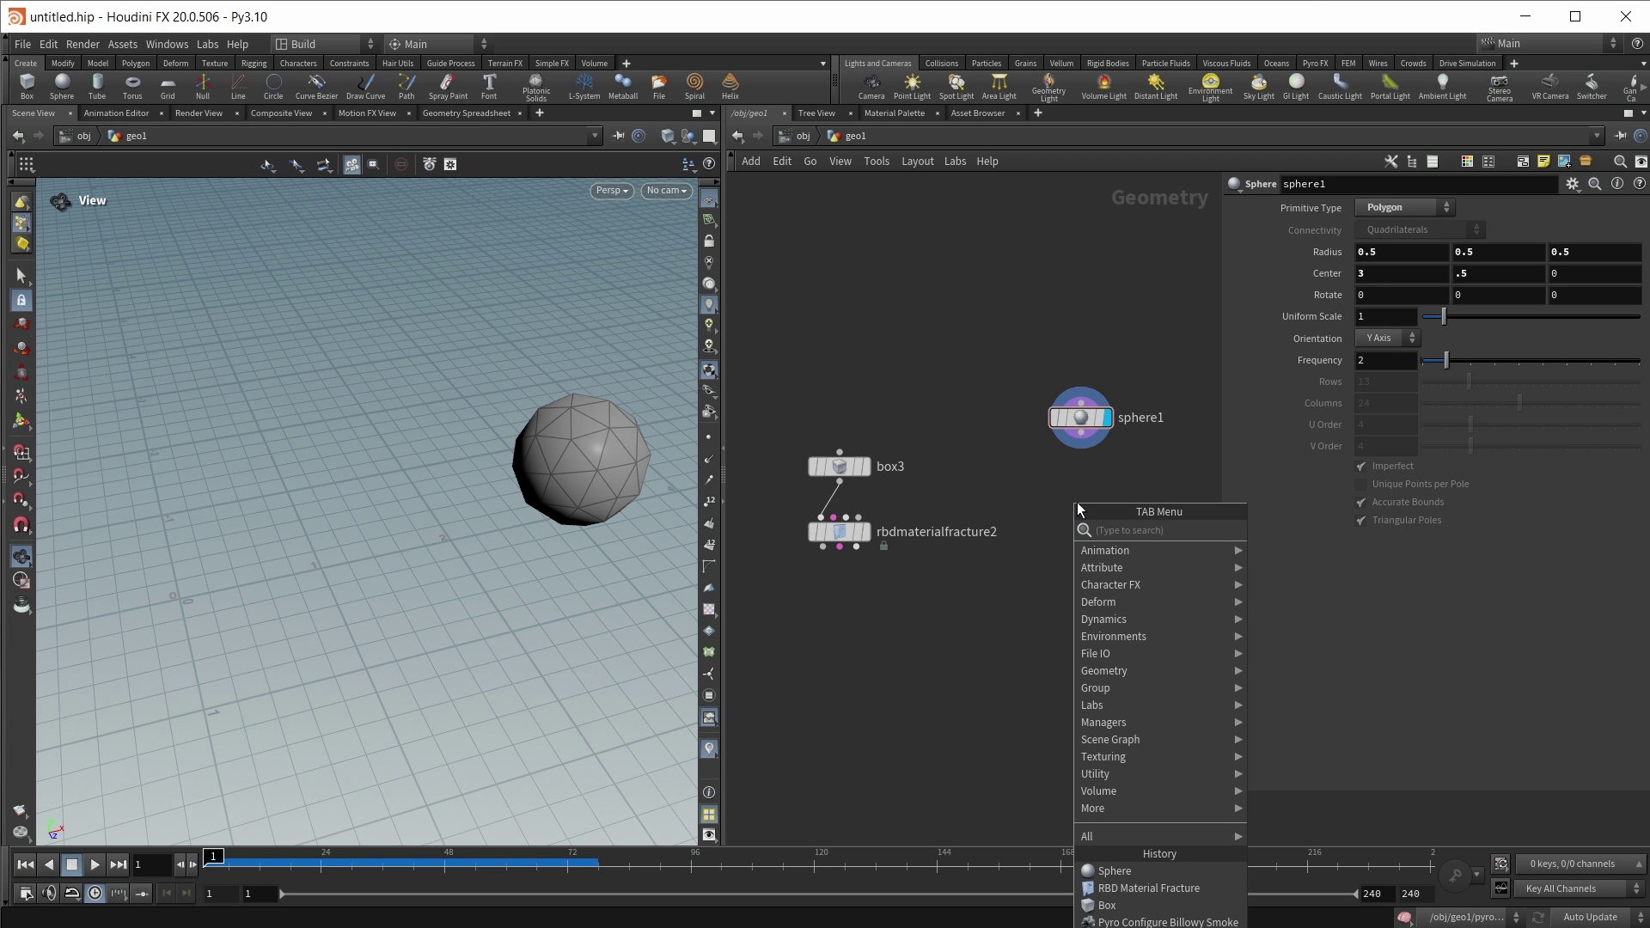
pyautogui.write('rbd con')
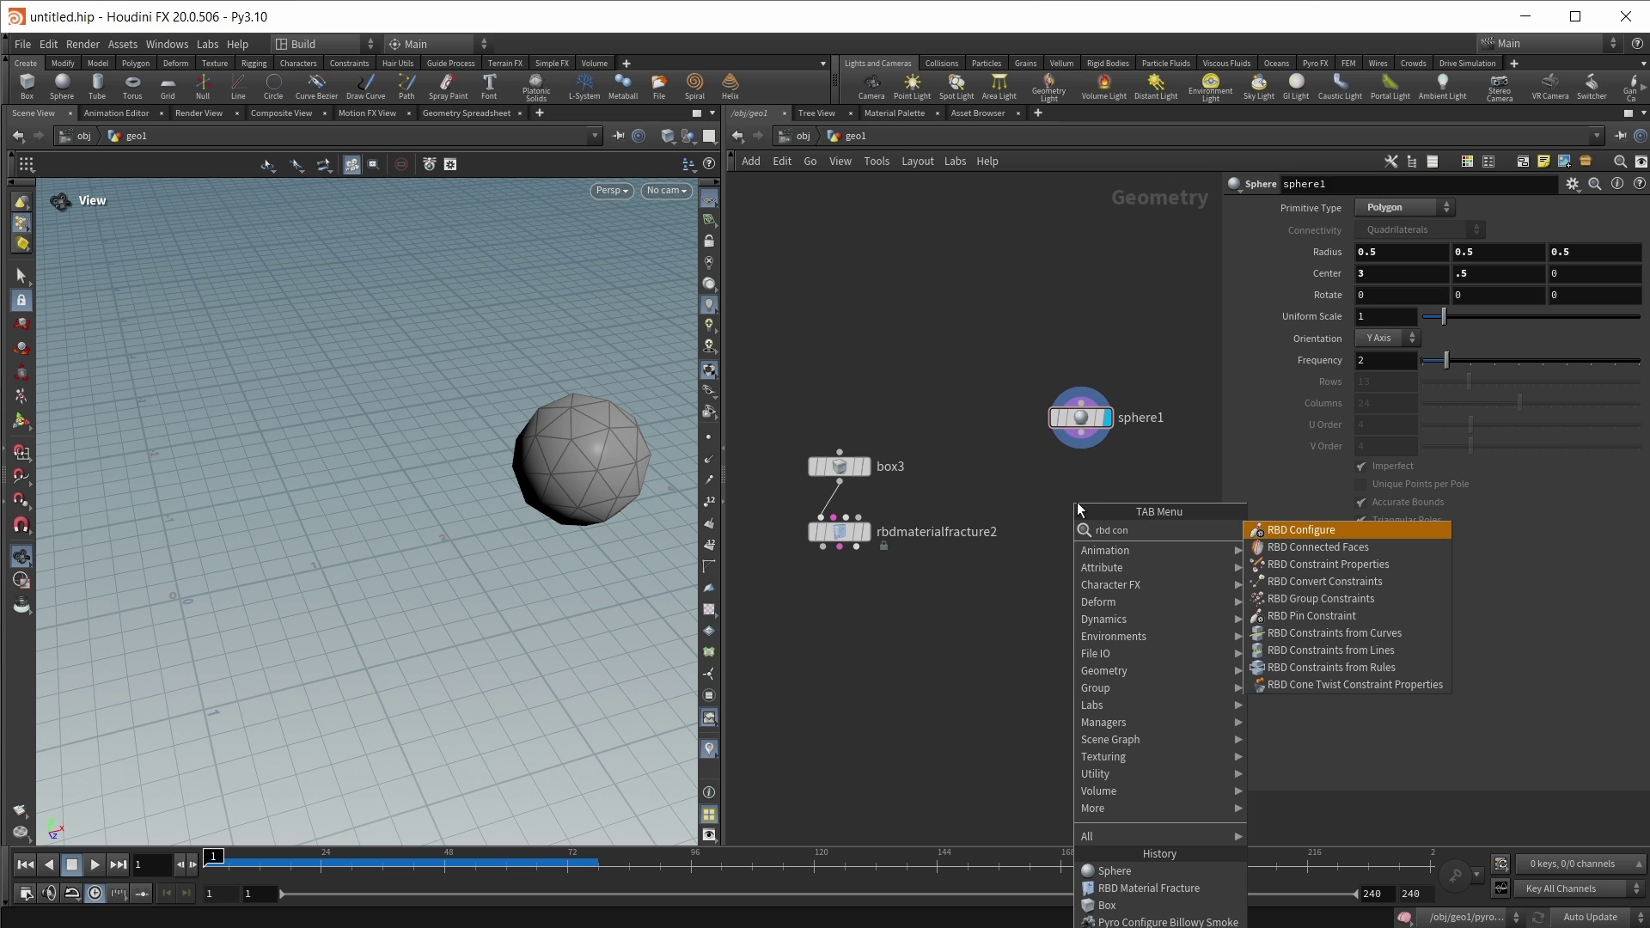
pyautogui.press('Return')
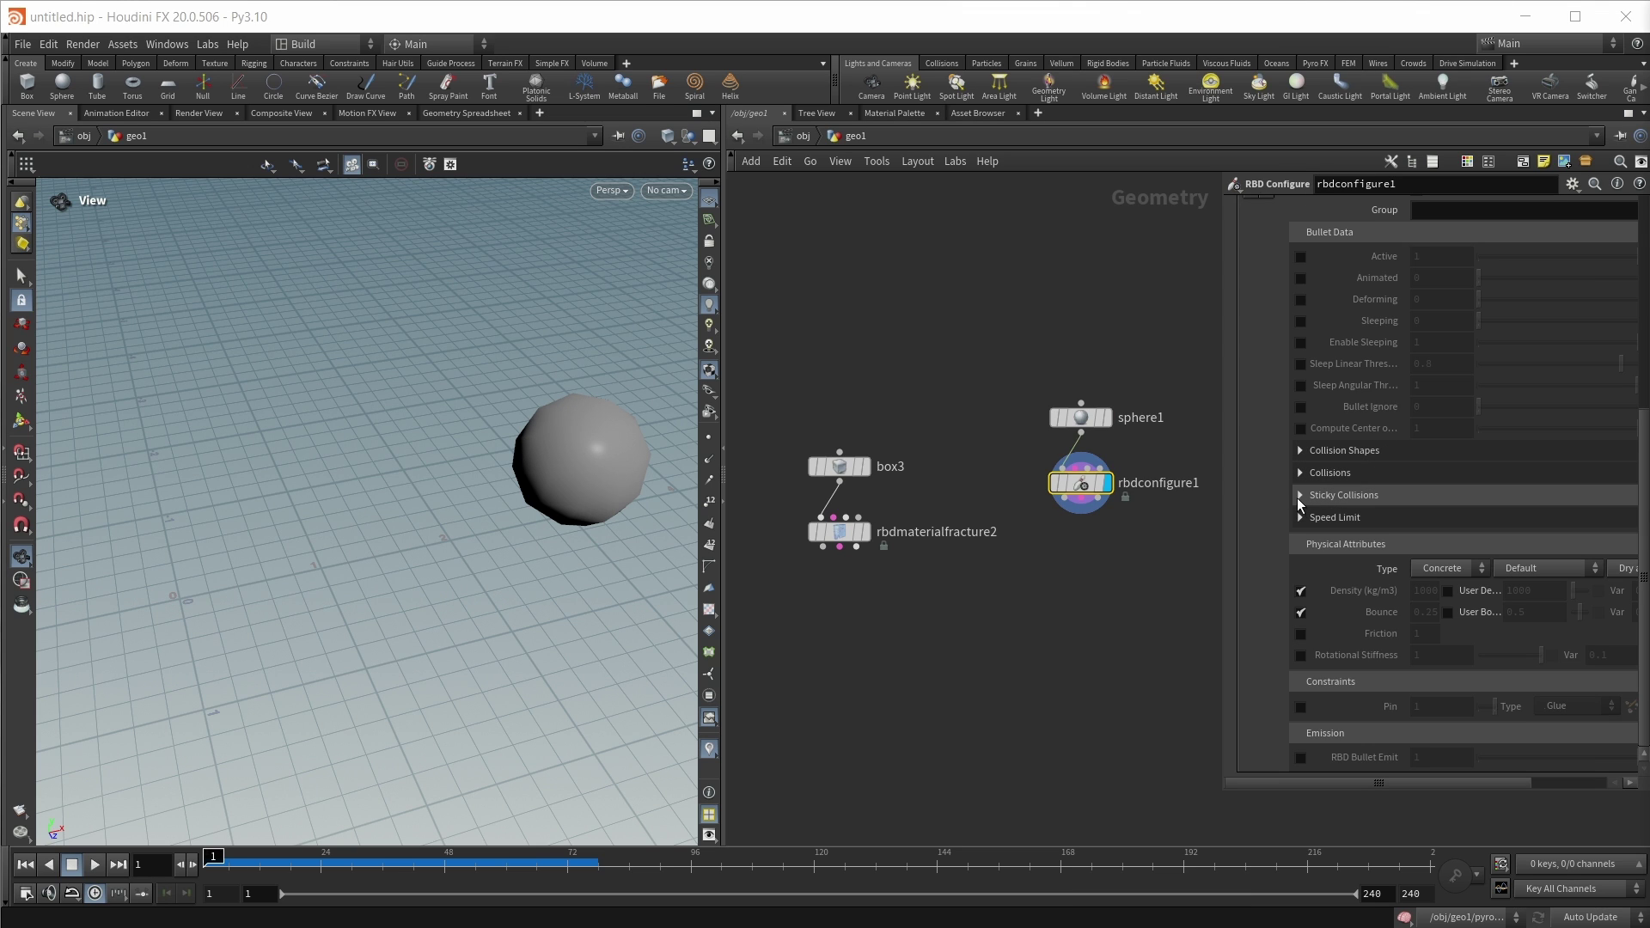
pyautogui.click(1300, 496)
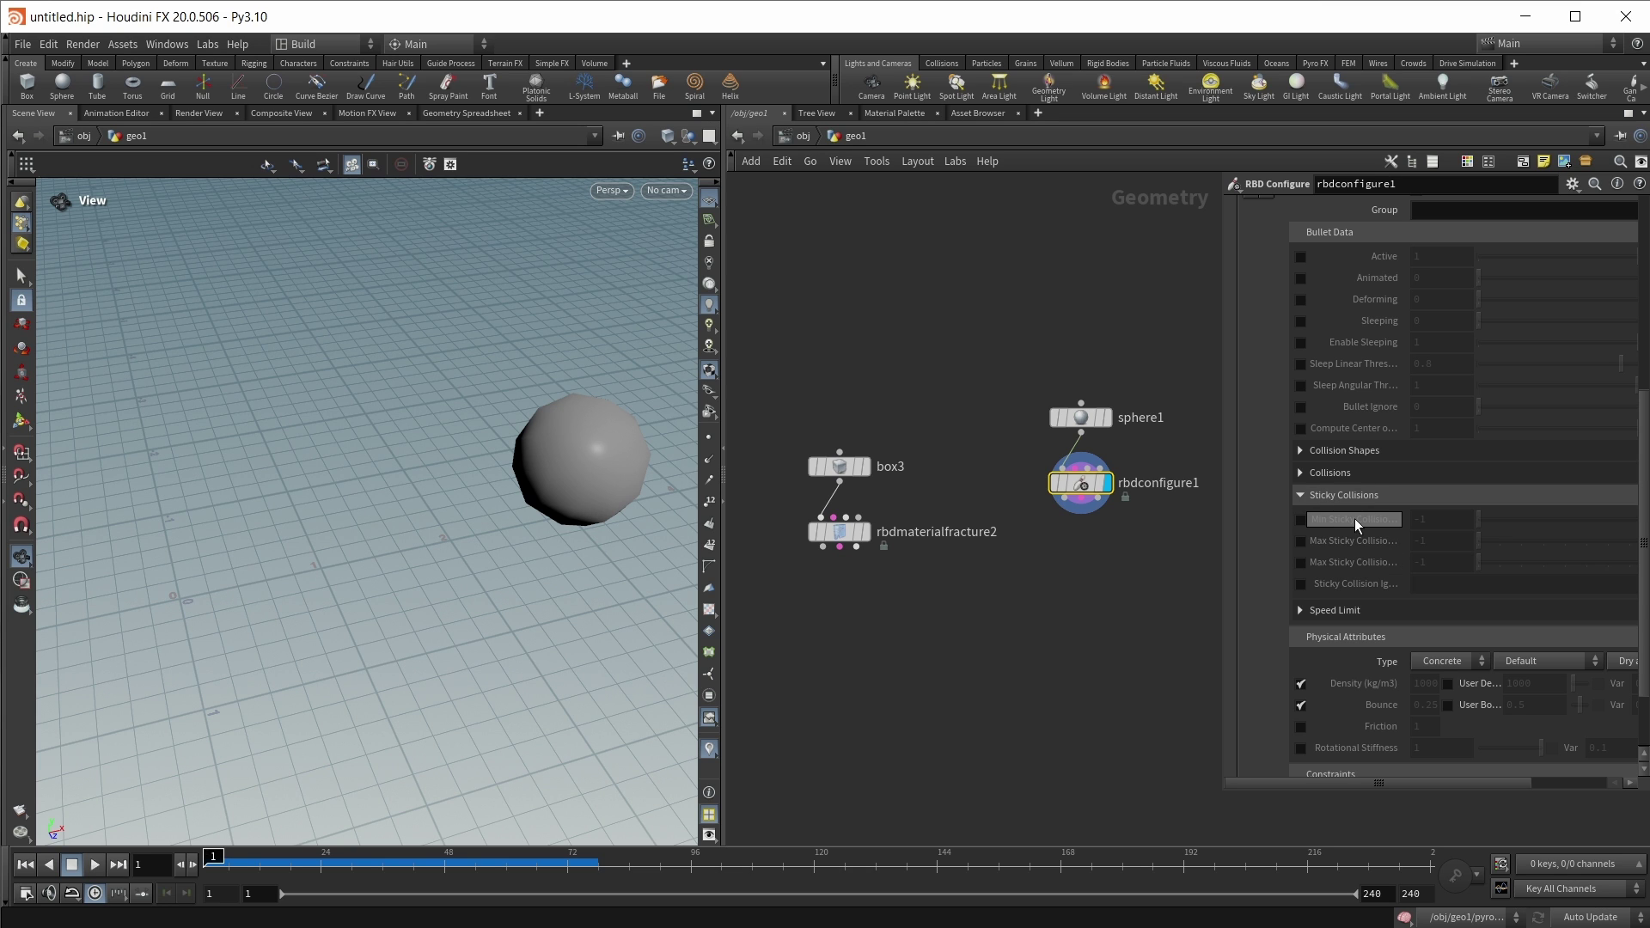
# Enable Min Sticky Collision Impulse and set its value to 0.
pyautogui.moveTo(1354, 518)
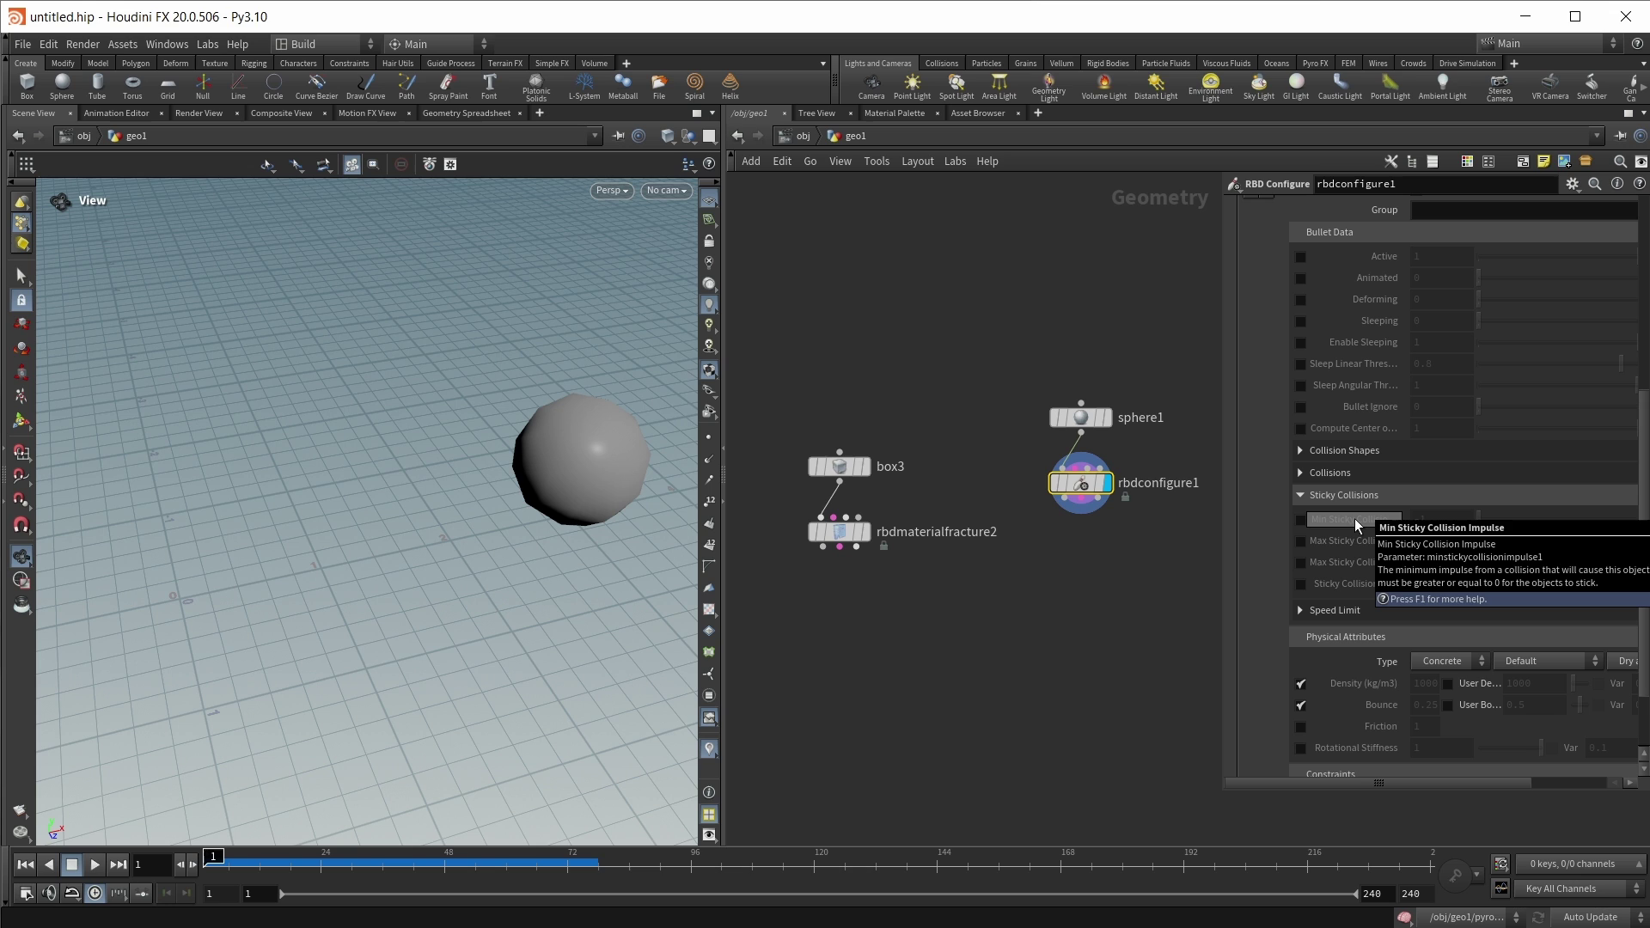
pyautogui.click(1301, 520)
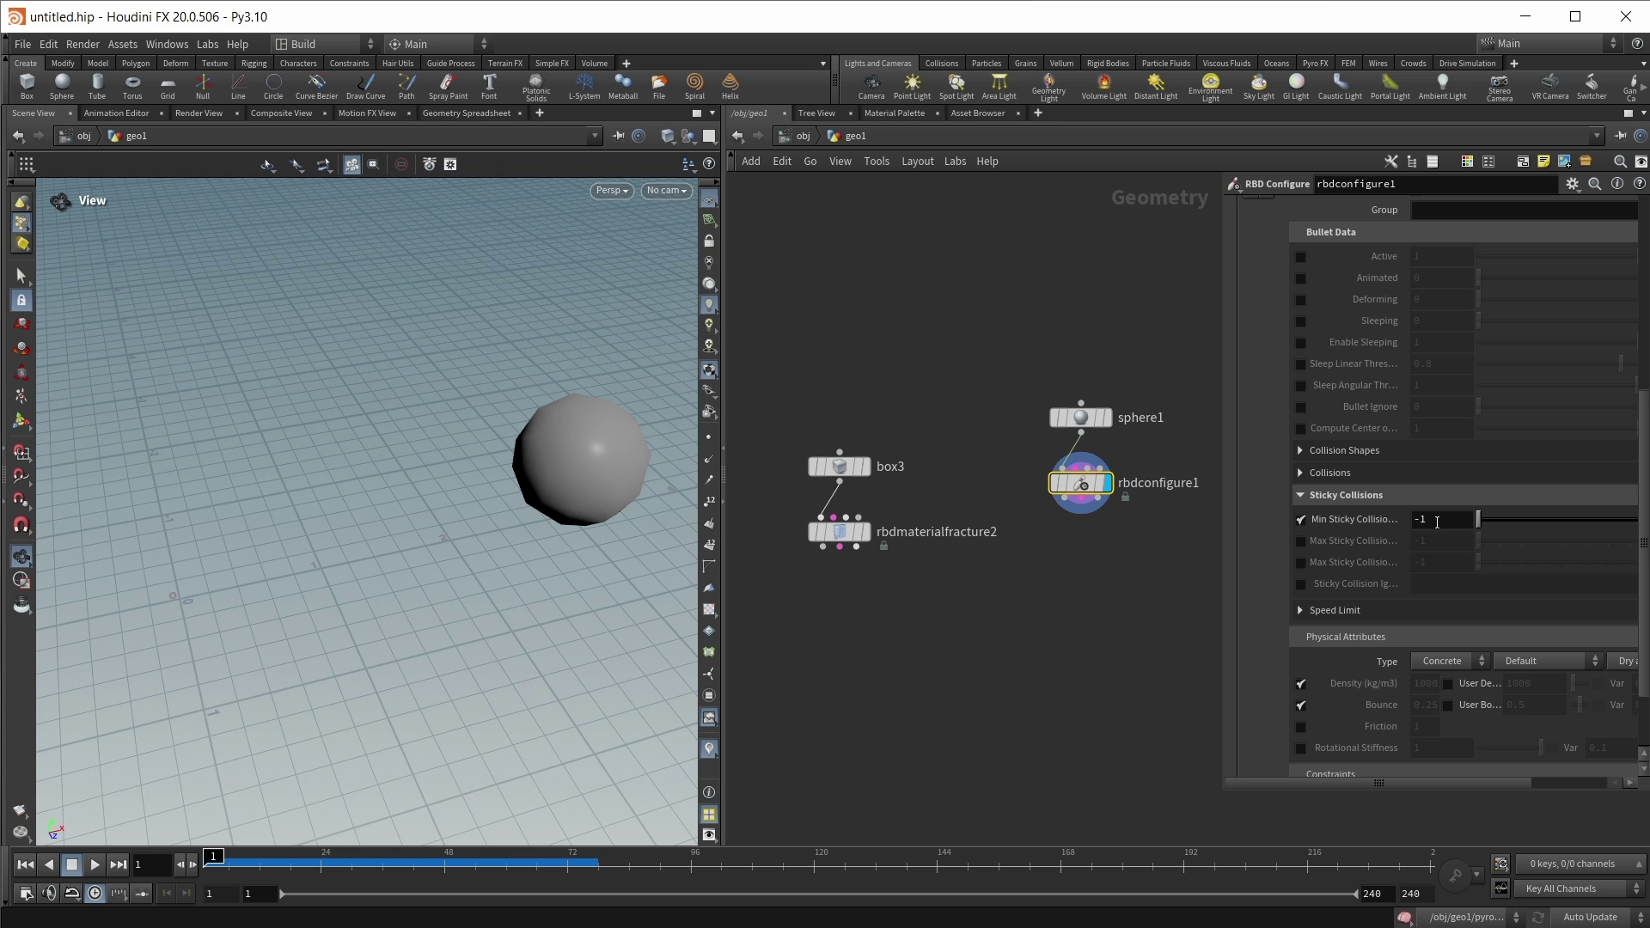
pyautogui.moveTo(1436, 523); pyautogui.dragTo(1397, 521)
pyautogui.write('0')
pyautogui.press('Return')
pyautogui.moveTo(1479, 523); pyautogui.dragTo(1486, 523)
pyautogui.moveTo(1432, 521); pyautogui.dragTo(1395, 520)
pyautogui.write('0')
pyautogui.press('Return')
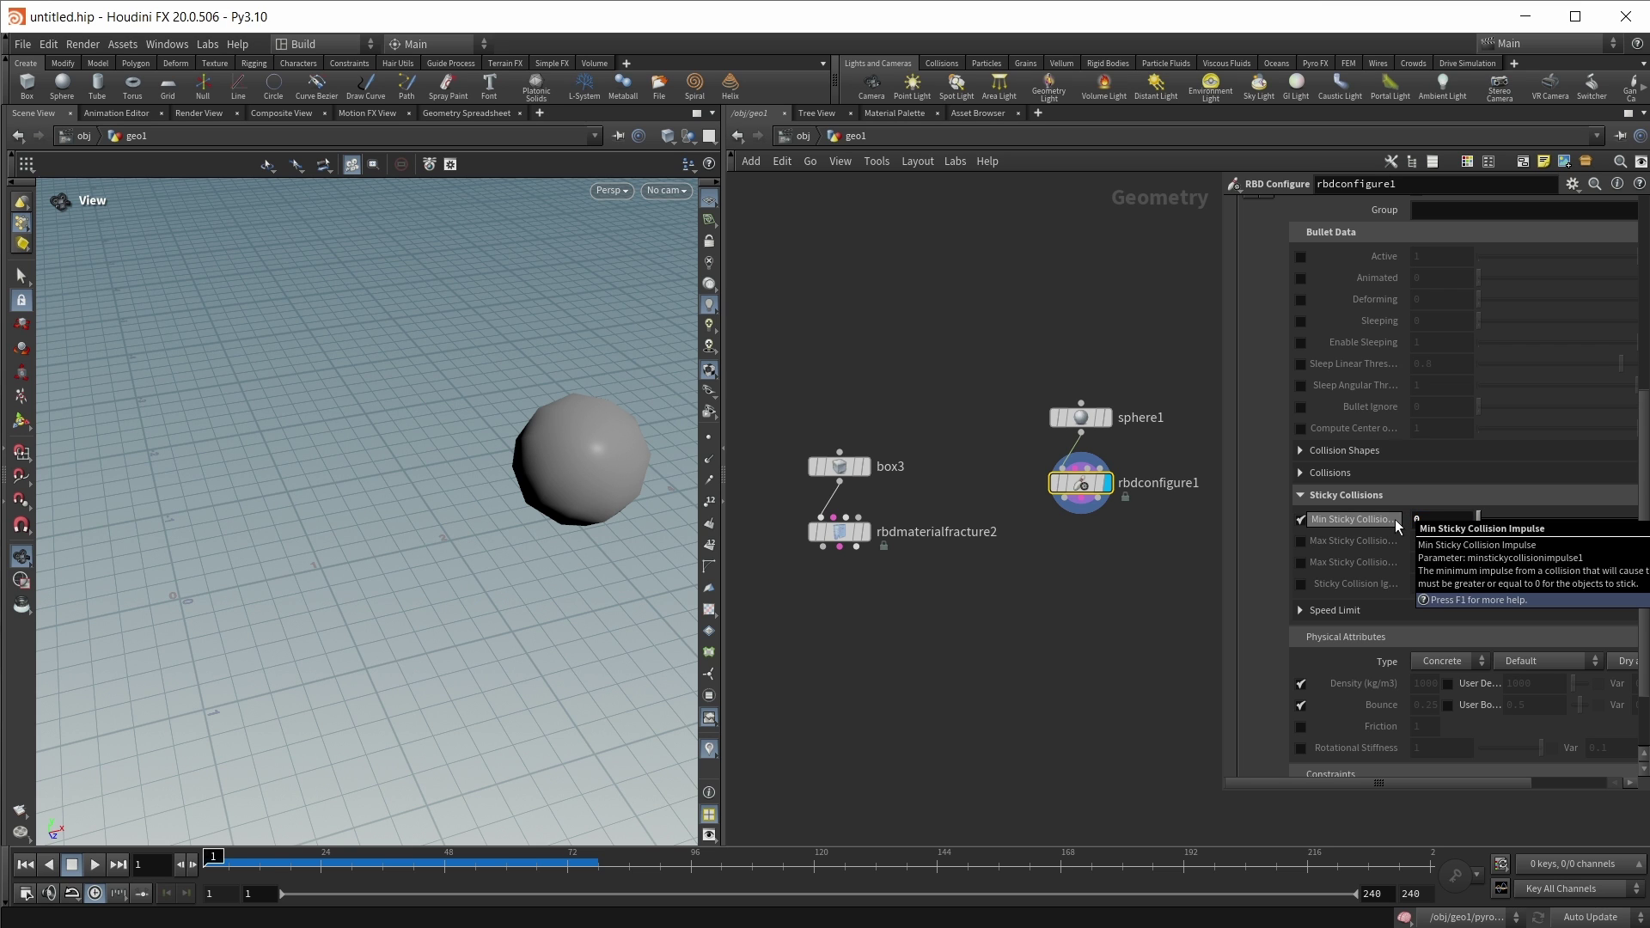
# Add an Attribute Adjust Vector node with Enable Pre-Process and Overwrite Initial Value turned on.
pyautogui.press('Tab')
pyautogui.write('attrib')
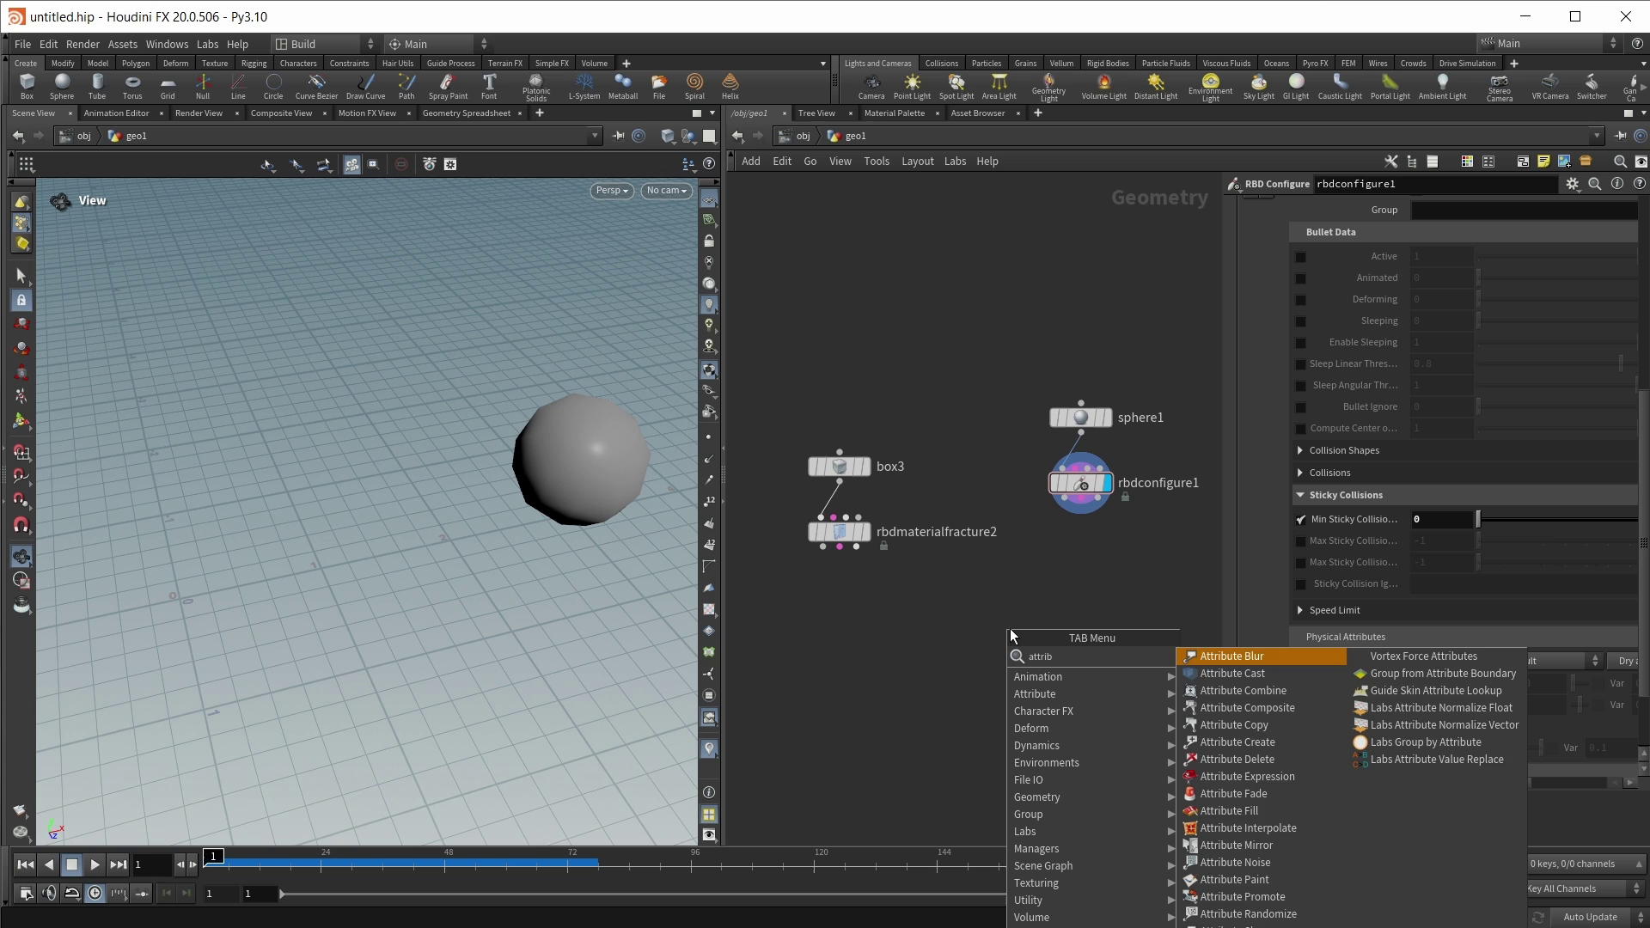
pyautogui.write(' ad')
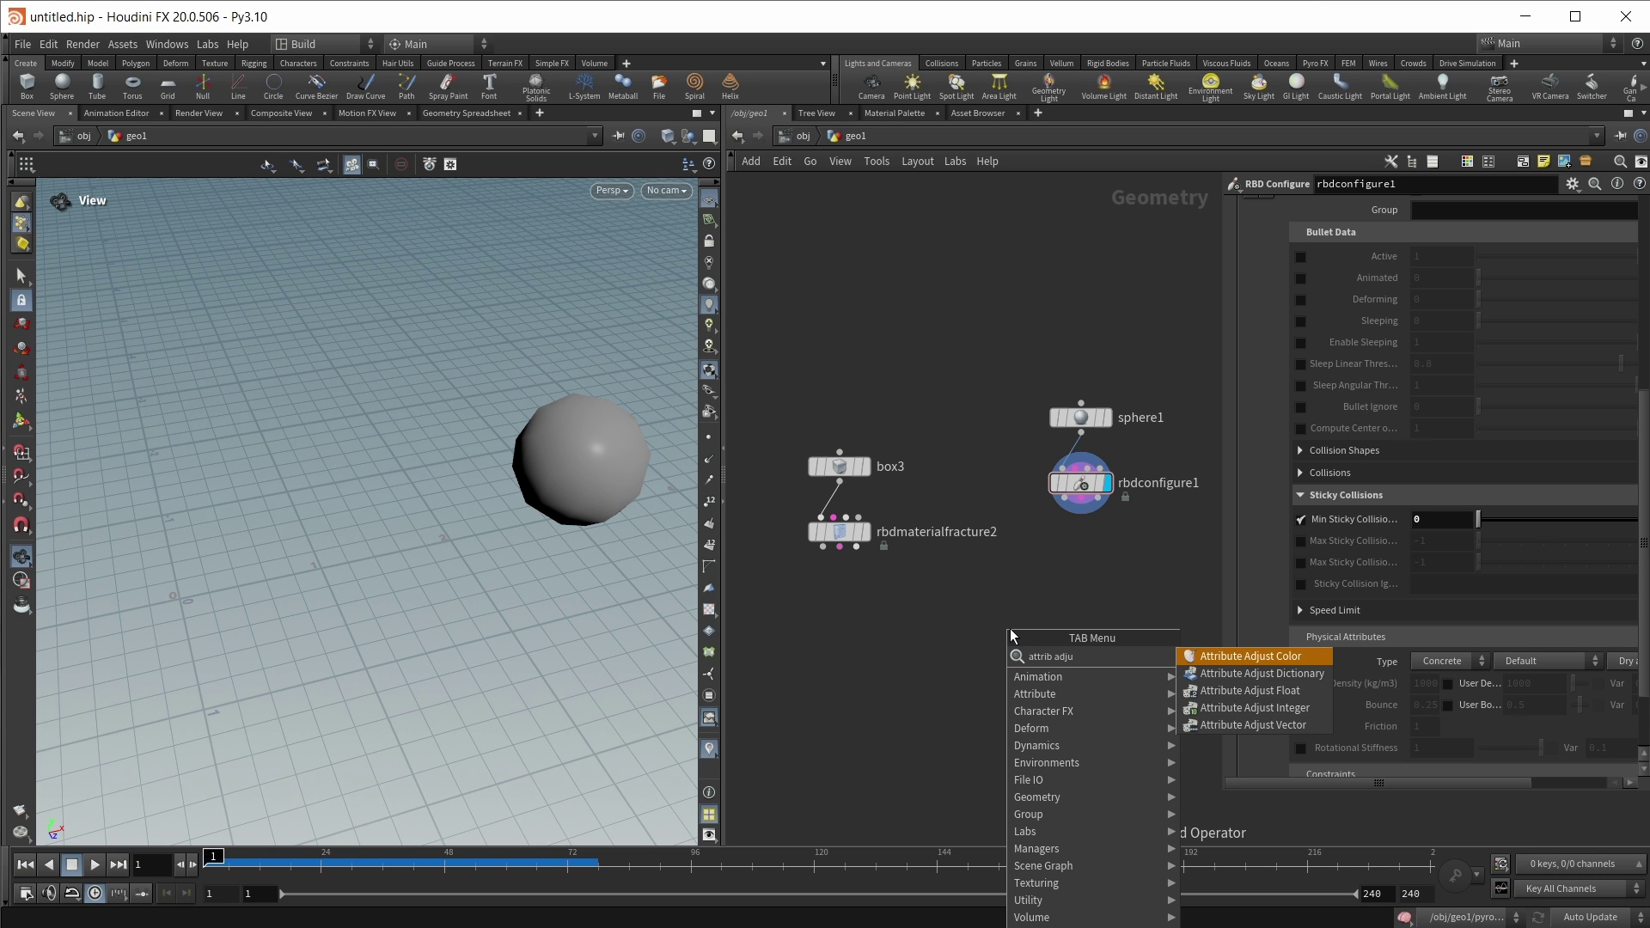
pyautogui.write('ju')
pyautogui.press('Down')
pyautogui.press('Down')
pyautogui.press('Down')
pyautogui.press('Down')
pyautogui.press('Return')
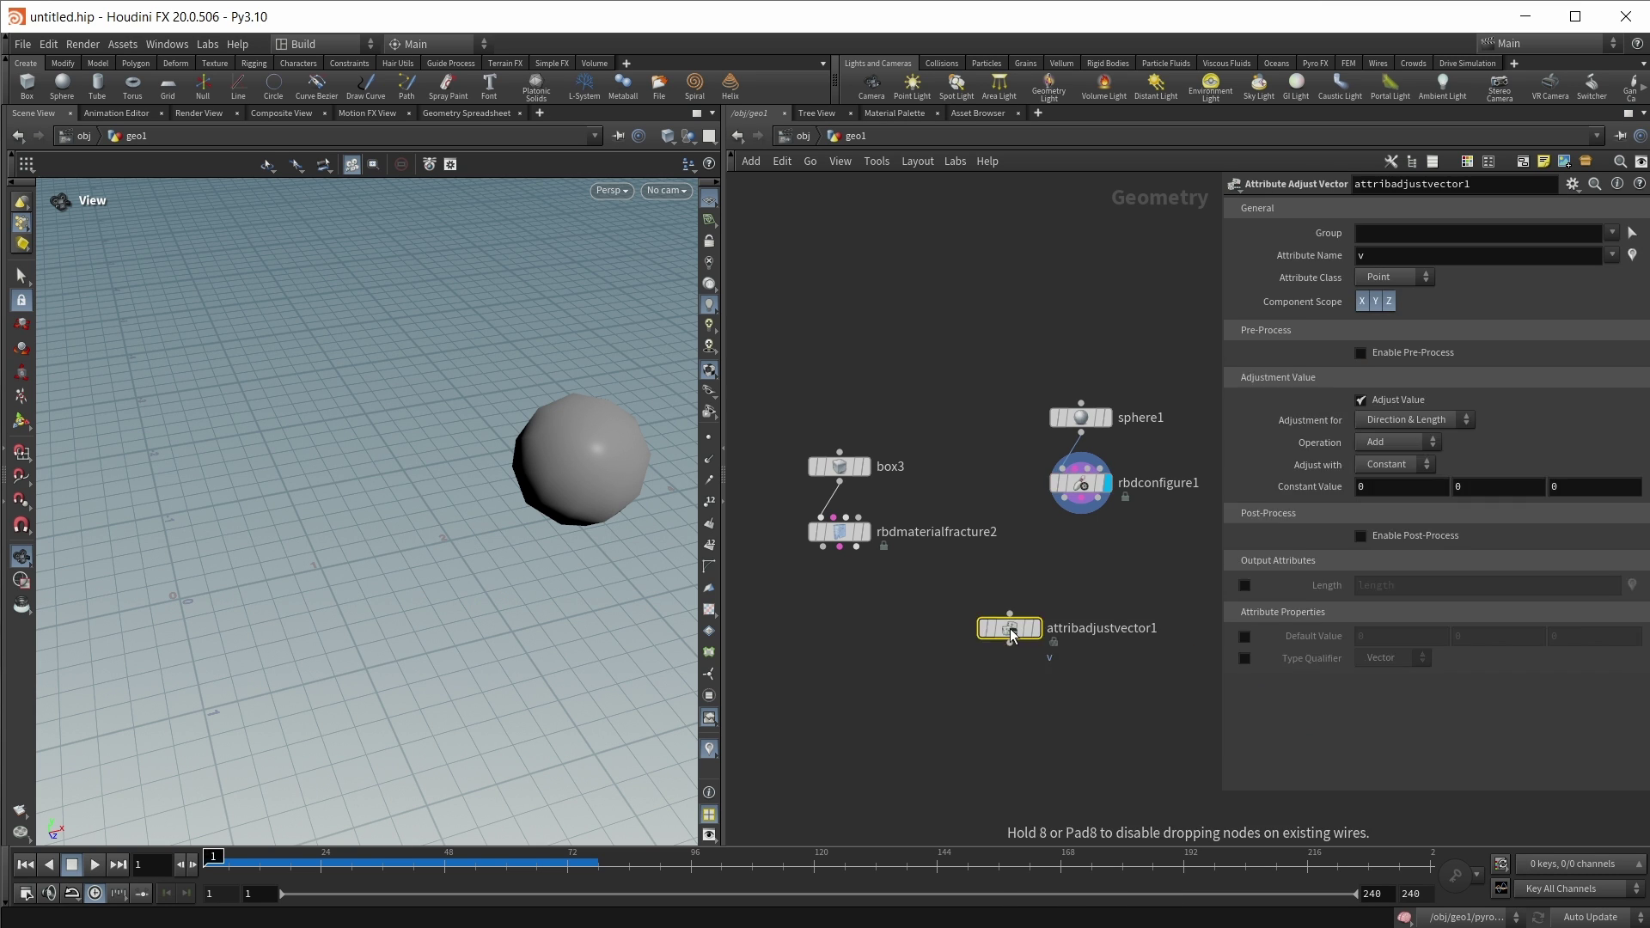
pyautogui.click(1397, 357)
pyautogui.click(1433, 371)
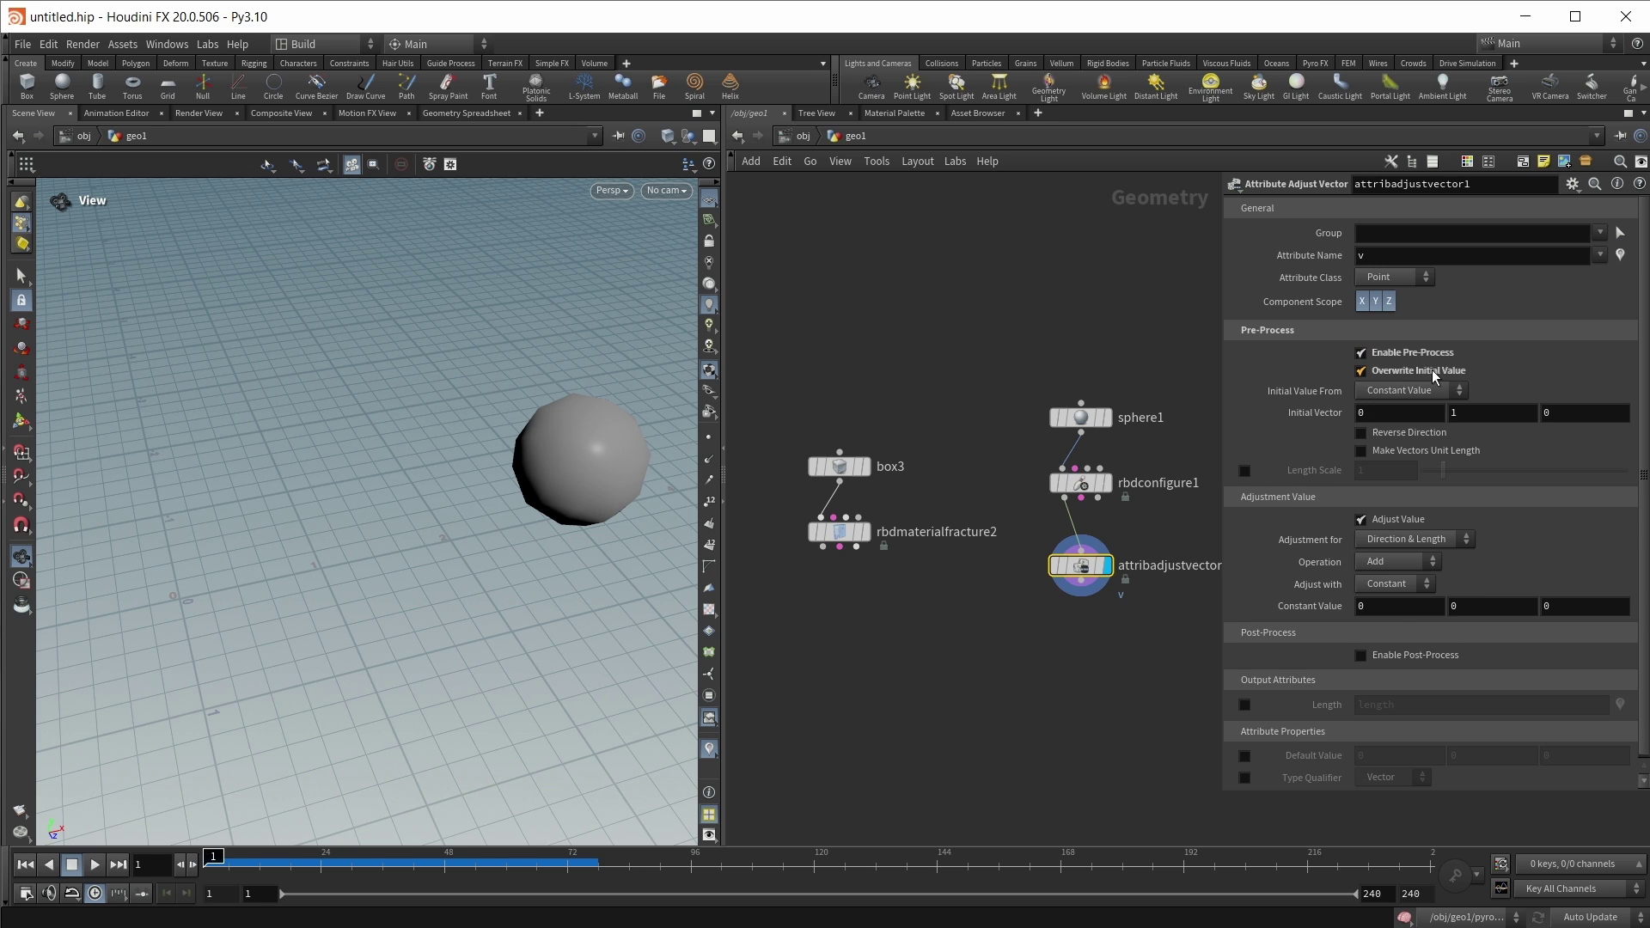
# Set the initial vector to -5, 2.5, 0.
pyautogui.click(1418, 412)
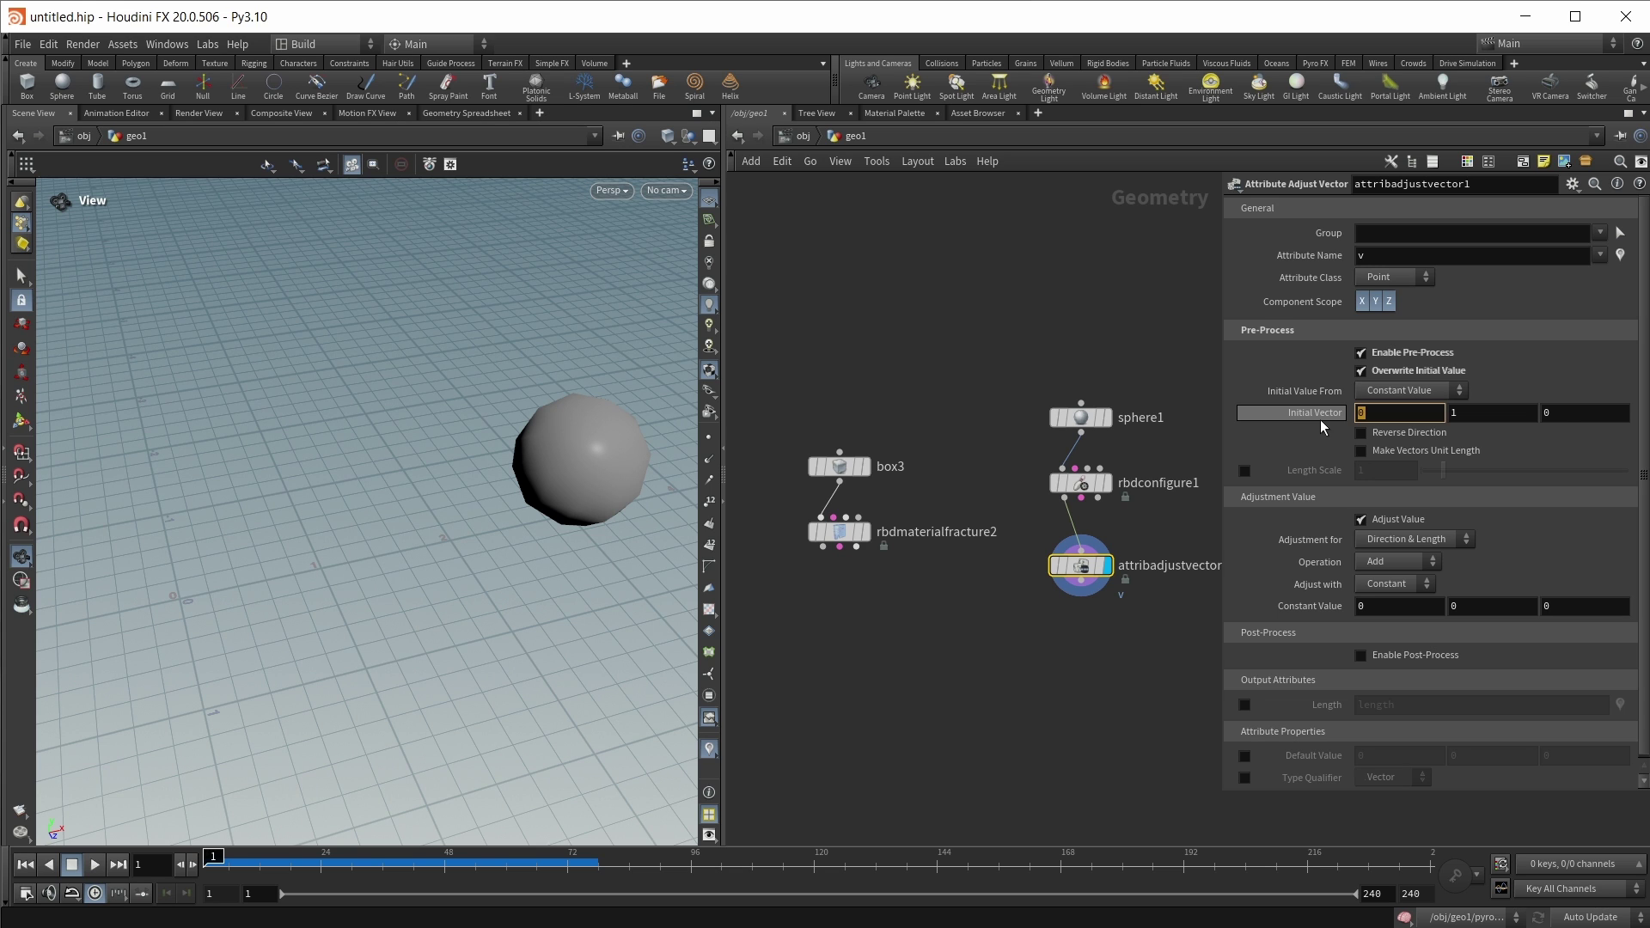
pyautogui.write('-5')
pyautogui.press('Tab')
pyautogui.write('2.5')
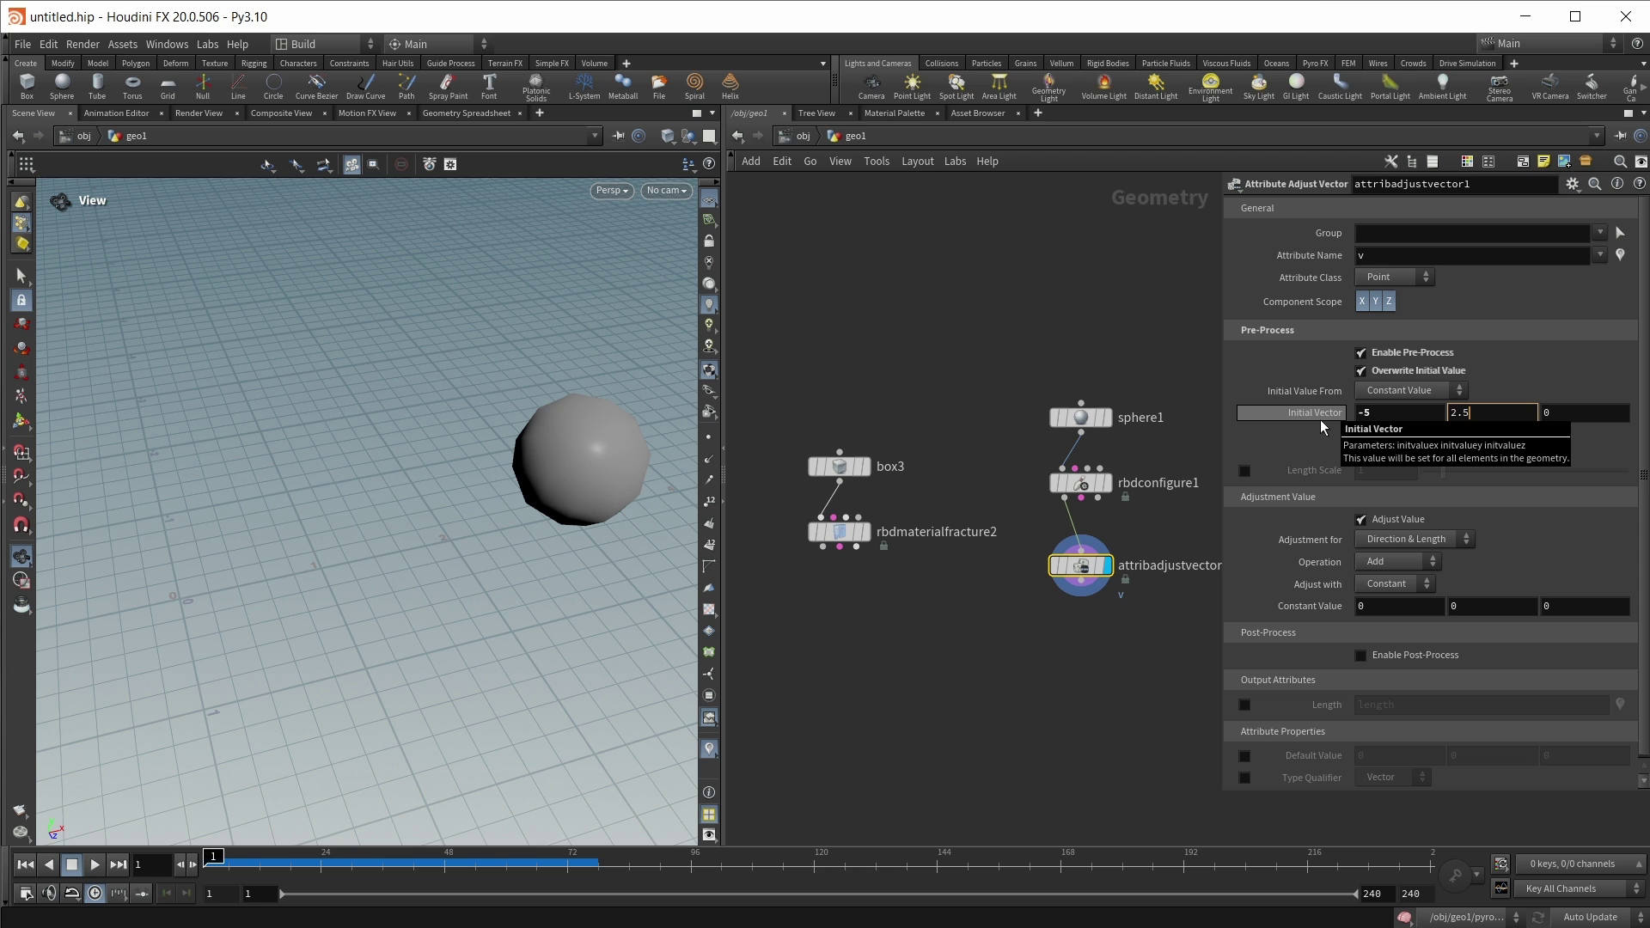
pyautogui.press('Return')
# Add a Merge node combining the fractured slab and sphere branches.
pyautogui.press('Tab')
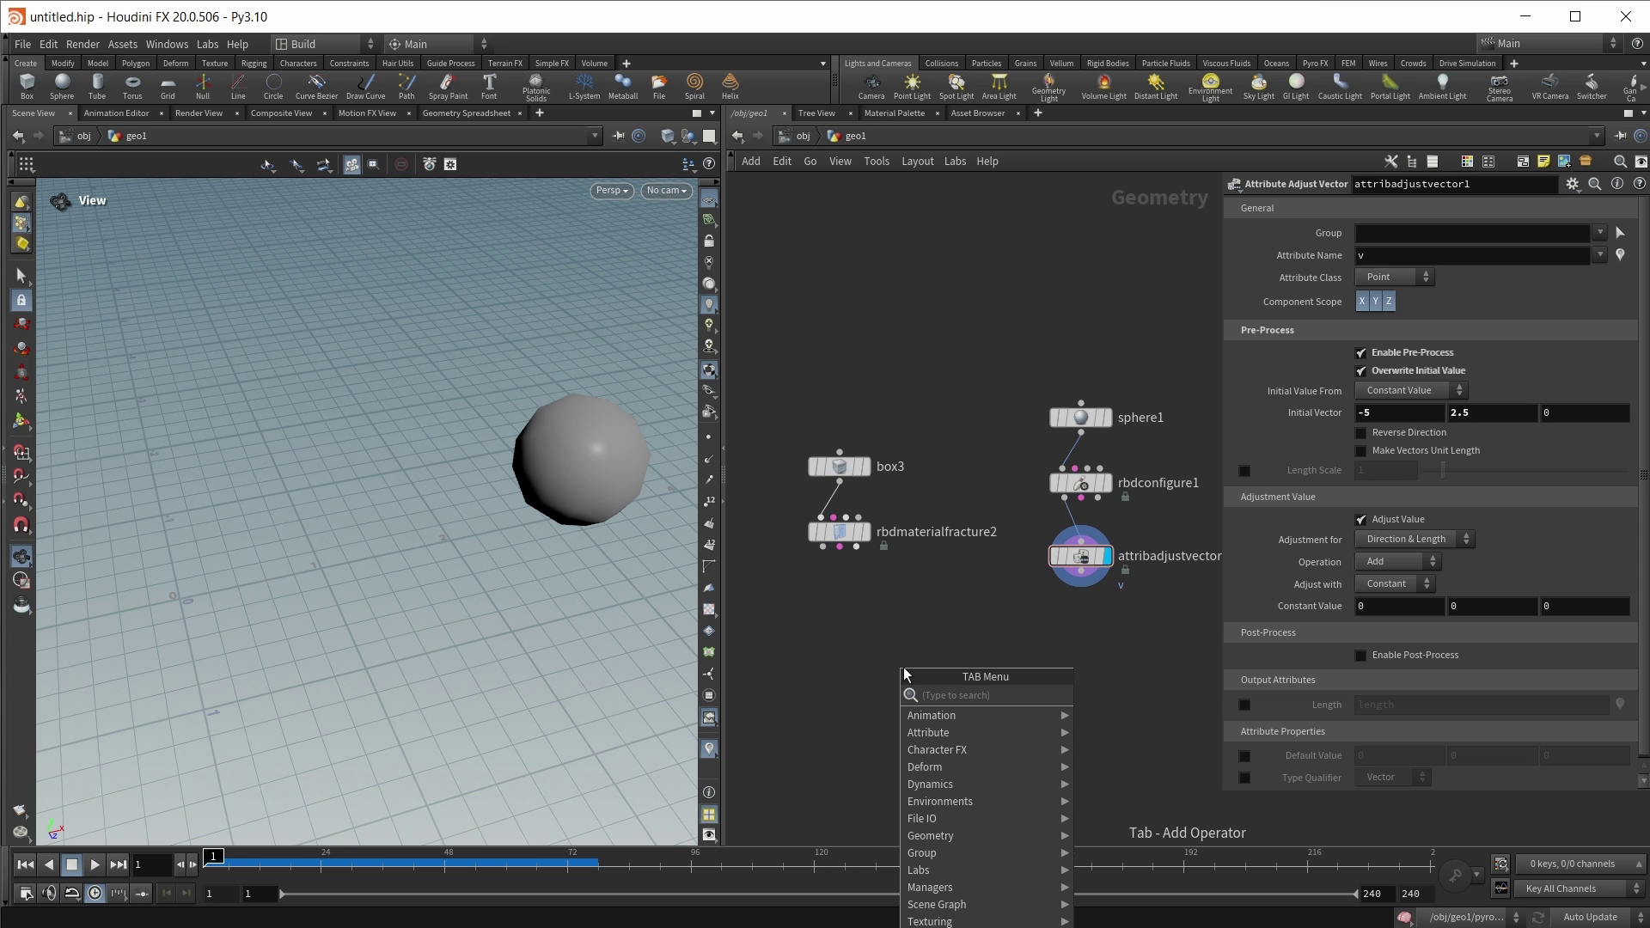
pyautogui.write('merge')
pyautogui.press('Return')
pyautogui.click(904, 667)
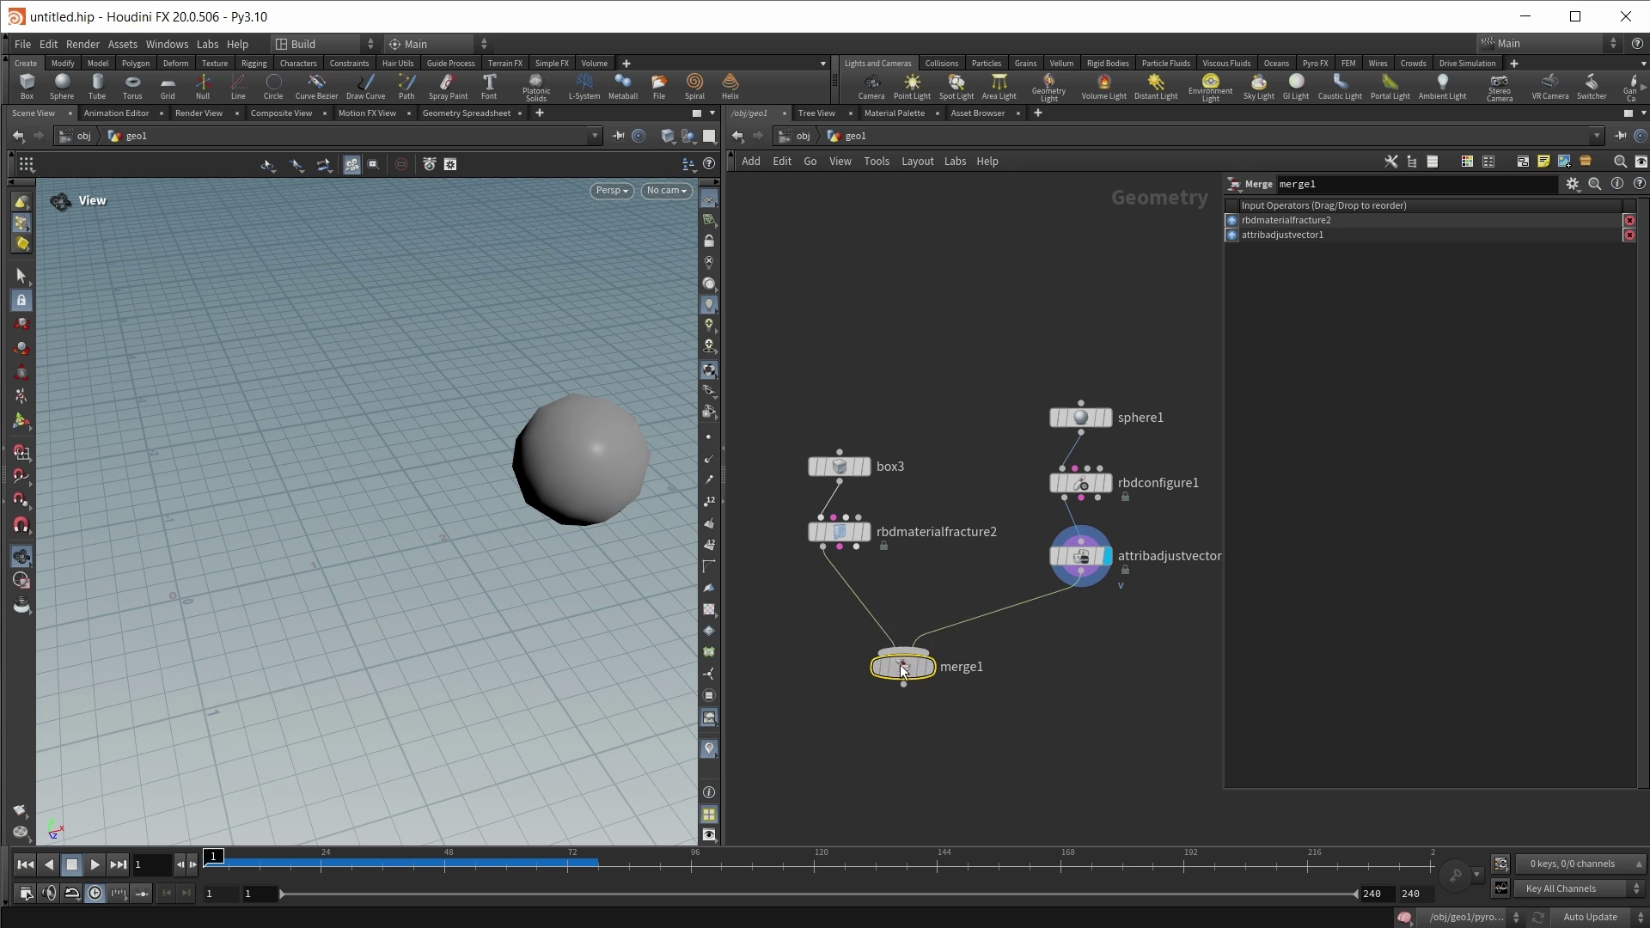
pyautogui.moveTo(902, 667); pyautogui.dragTo(943, 626)
# Add an RBD Bullet Solver after merge1, test-play the sim, and rewind to frame 1.
pyautogui.press('Tab')
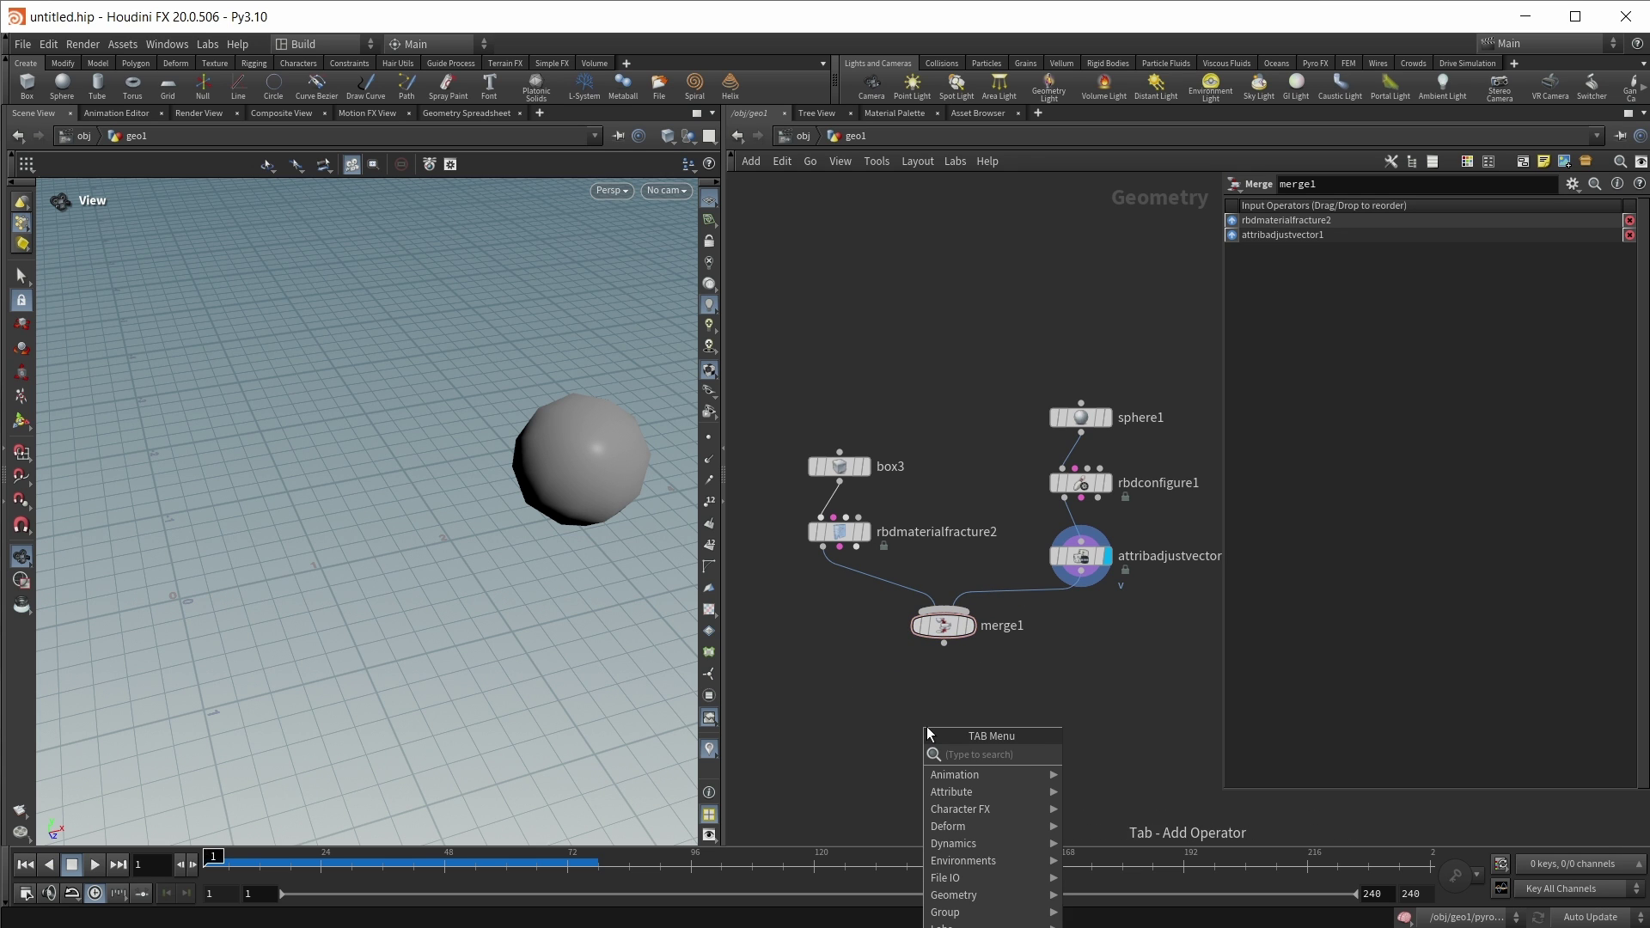
pyautogui.write('rbd bu')
pyautogui.press('Return')
pyautogui.moveTo(468, 633); pyautogui.dragTo(529, 607)
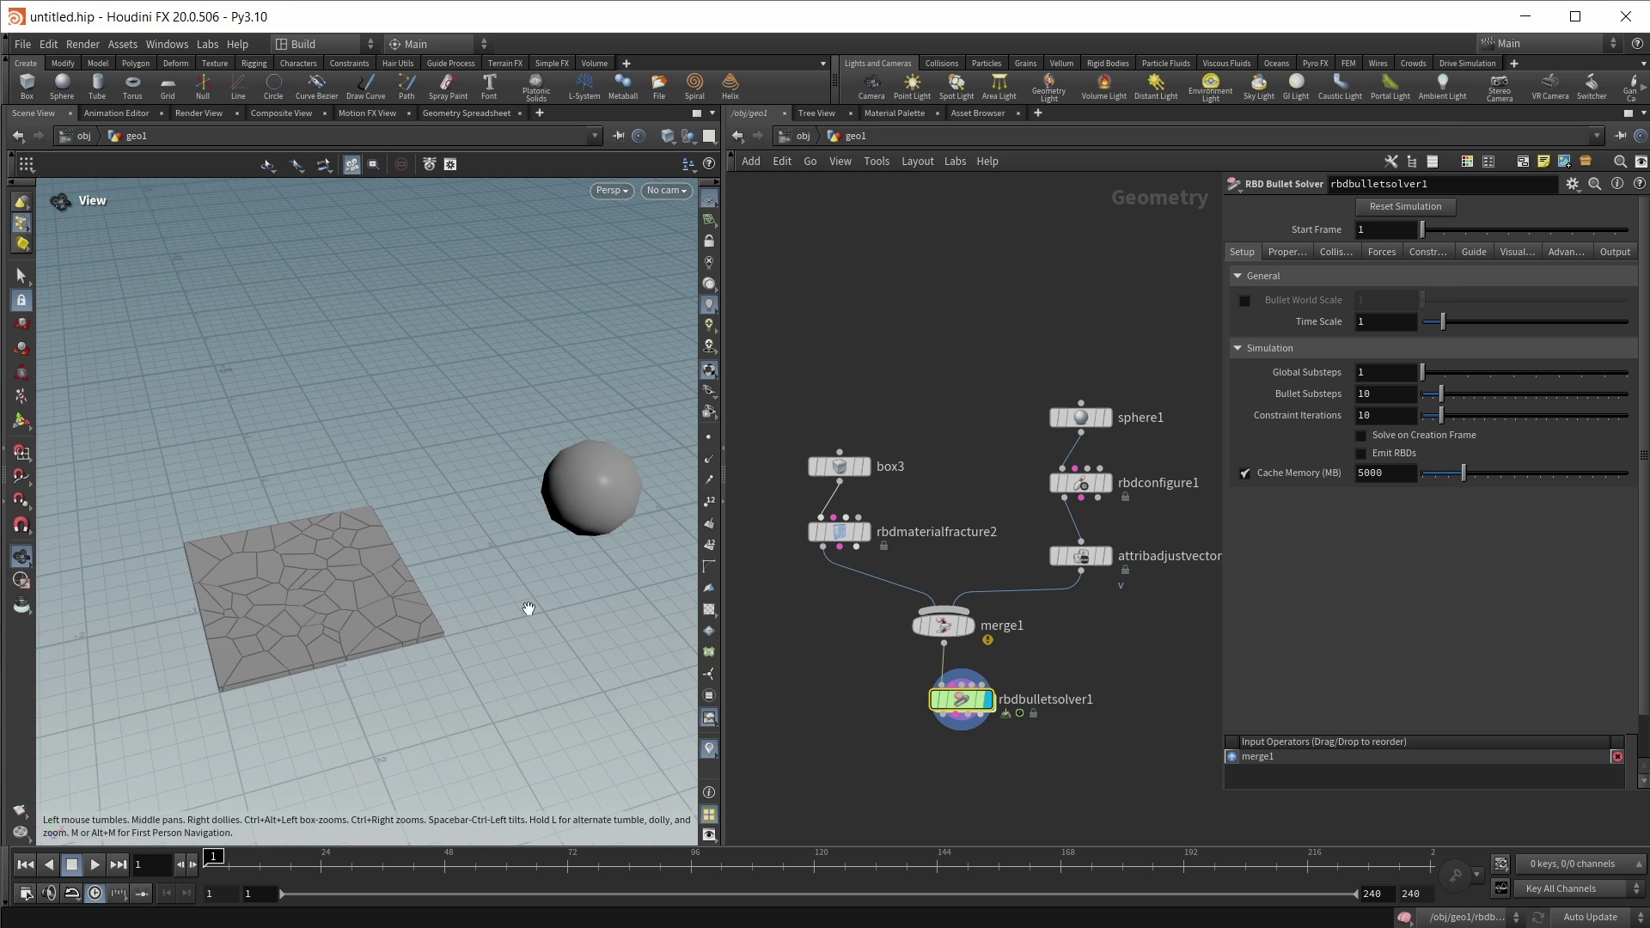
pyautogui.press('Up')
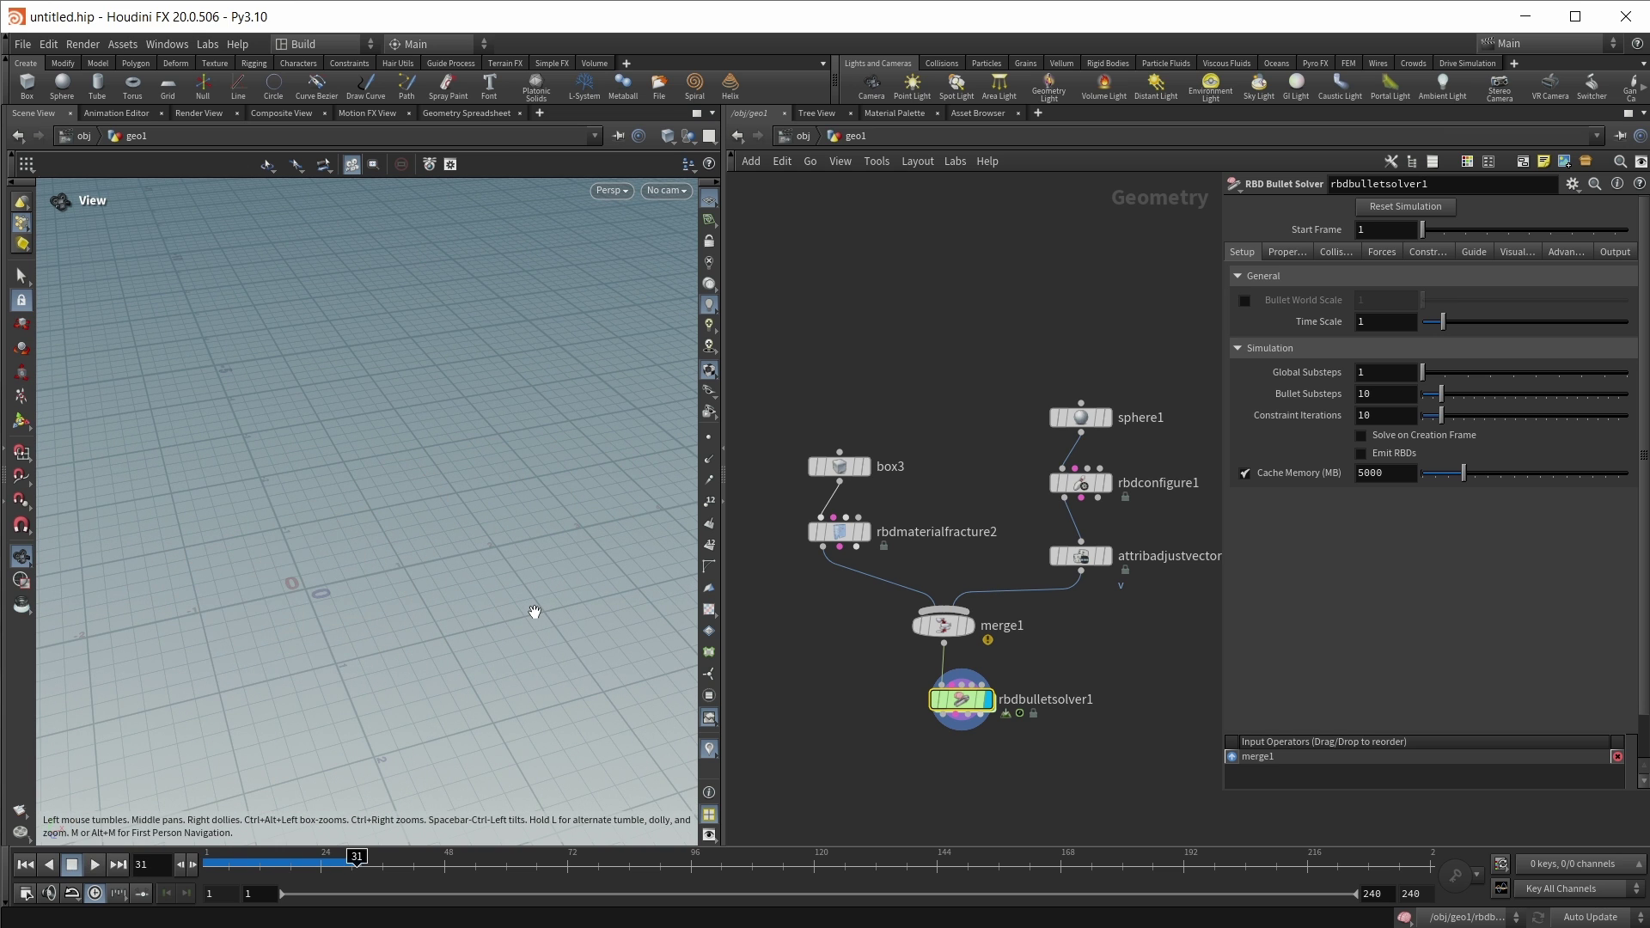
pyautogui.hotkey('ctrl', 'Left')
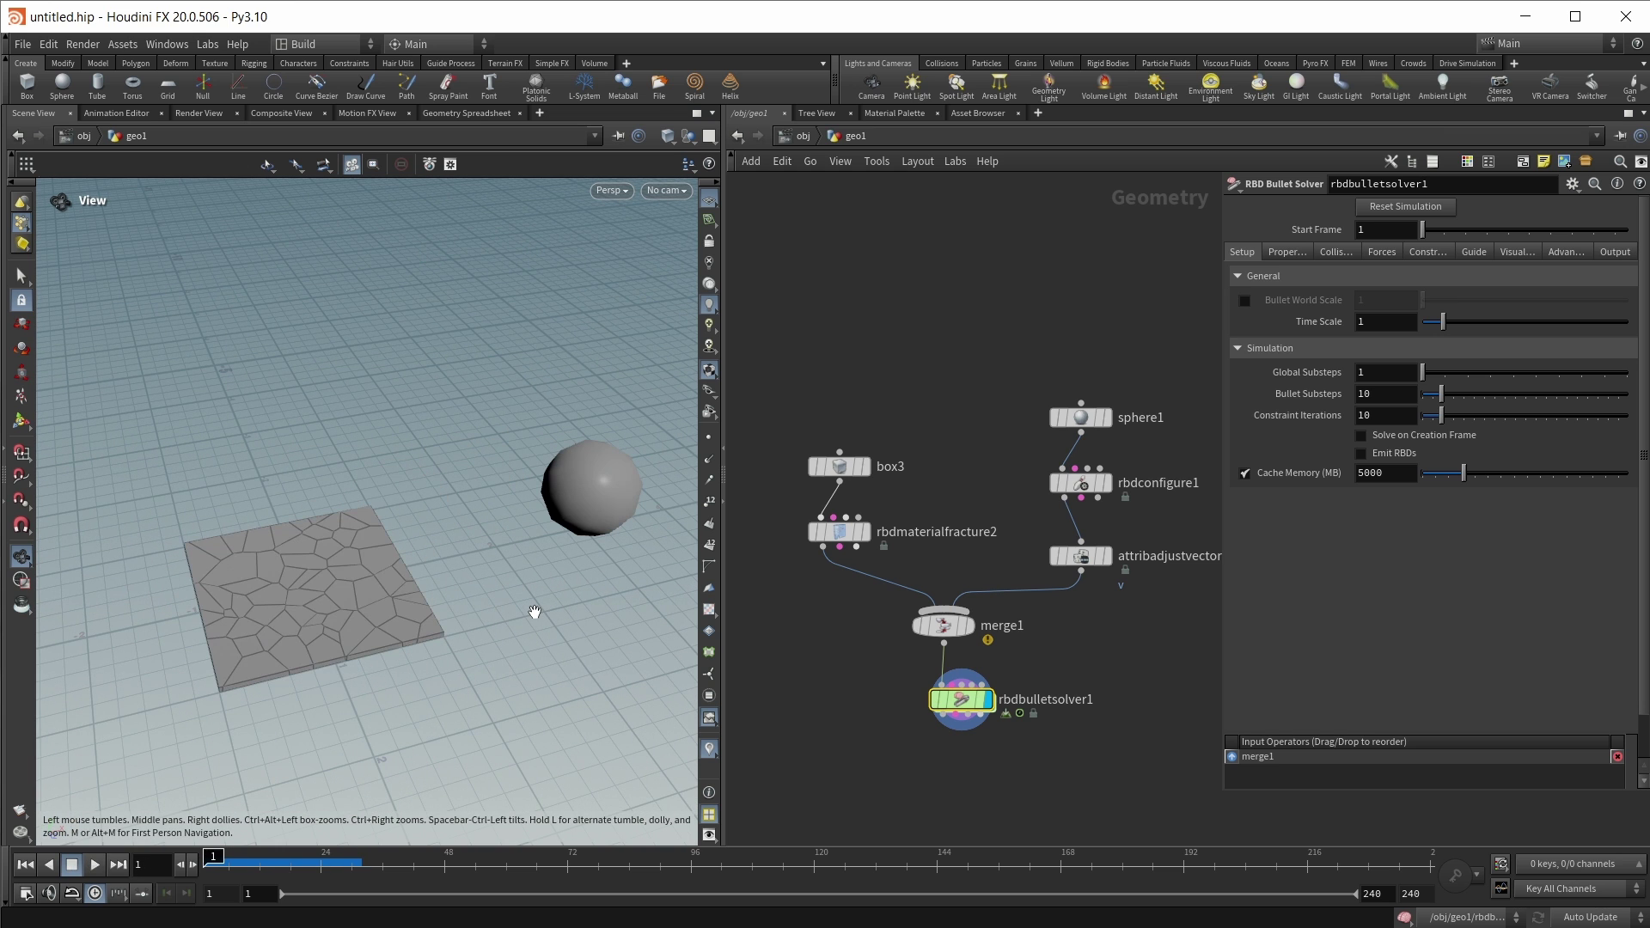
# Set the bullet solver's Ground Type to Ground Plane in its Collisions settings.
pyautogui.click(1334, 252)
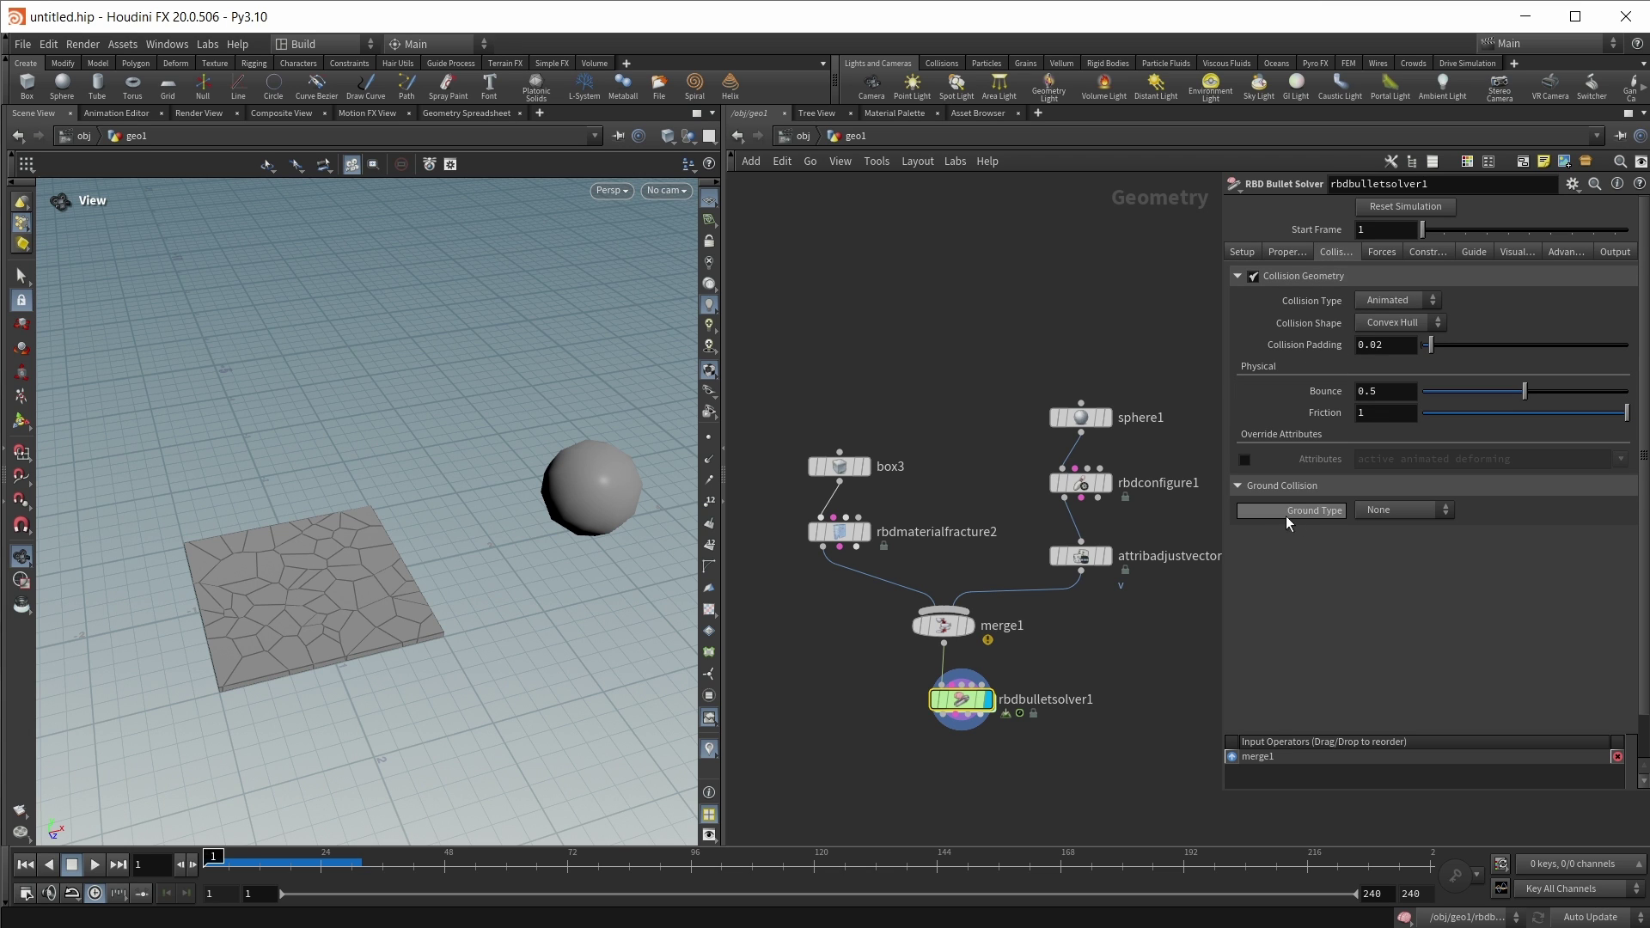
pyautogui.click(1404, 511)
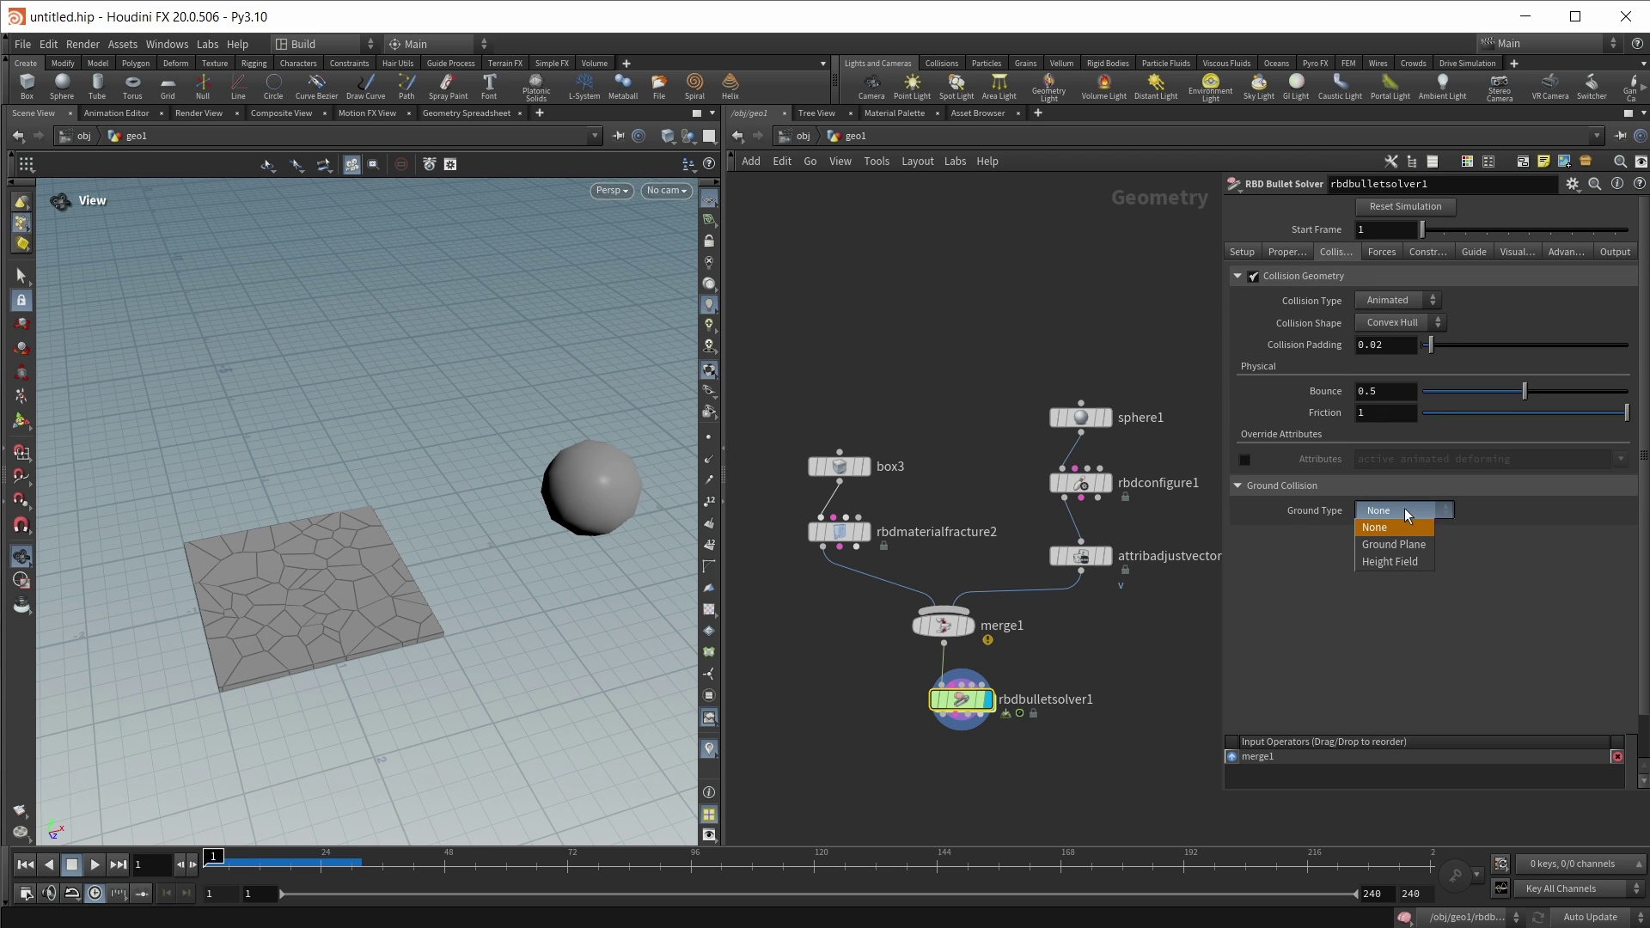
pyautogui.click(1405, 544)
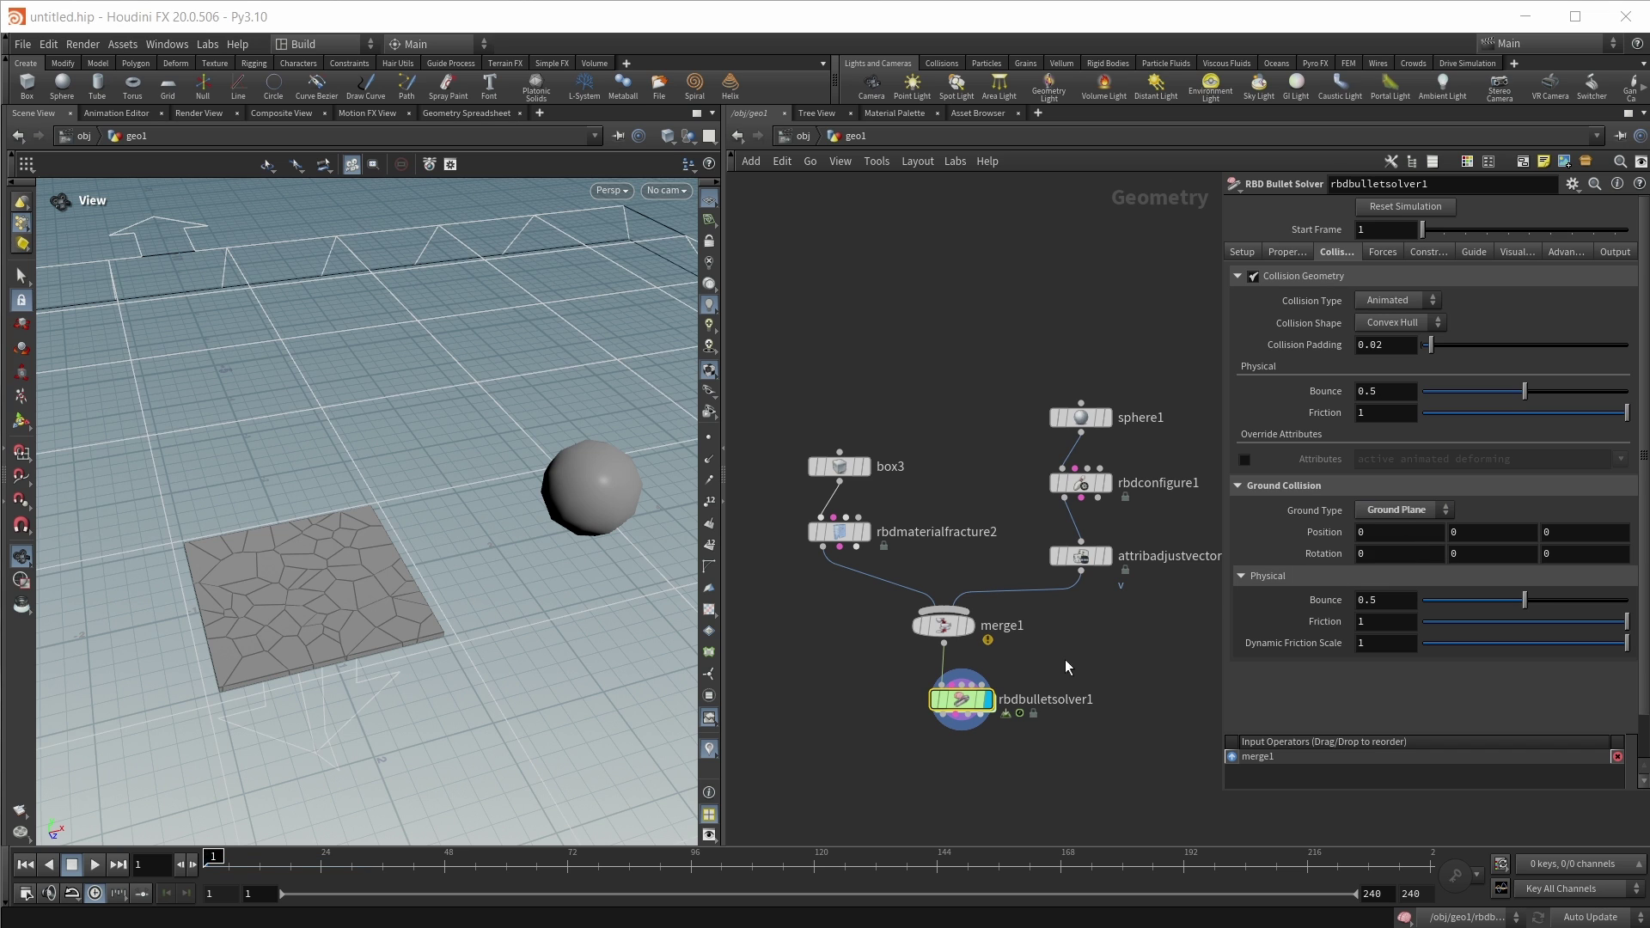
# Play the sim to frame 115, inspect the debris, then select rbdmaterialfracture2.
pyautogui.press('Up')
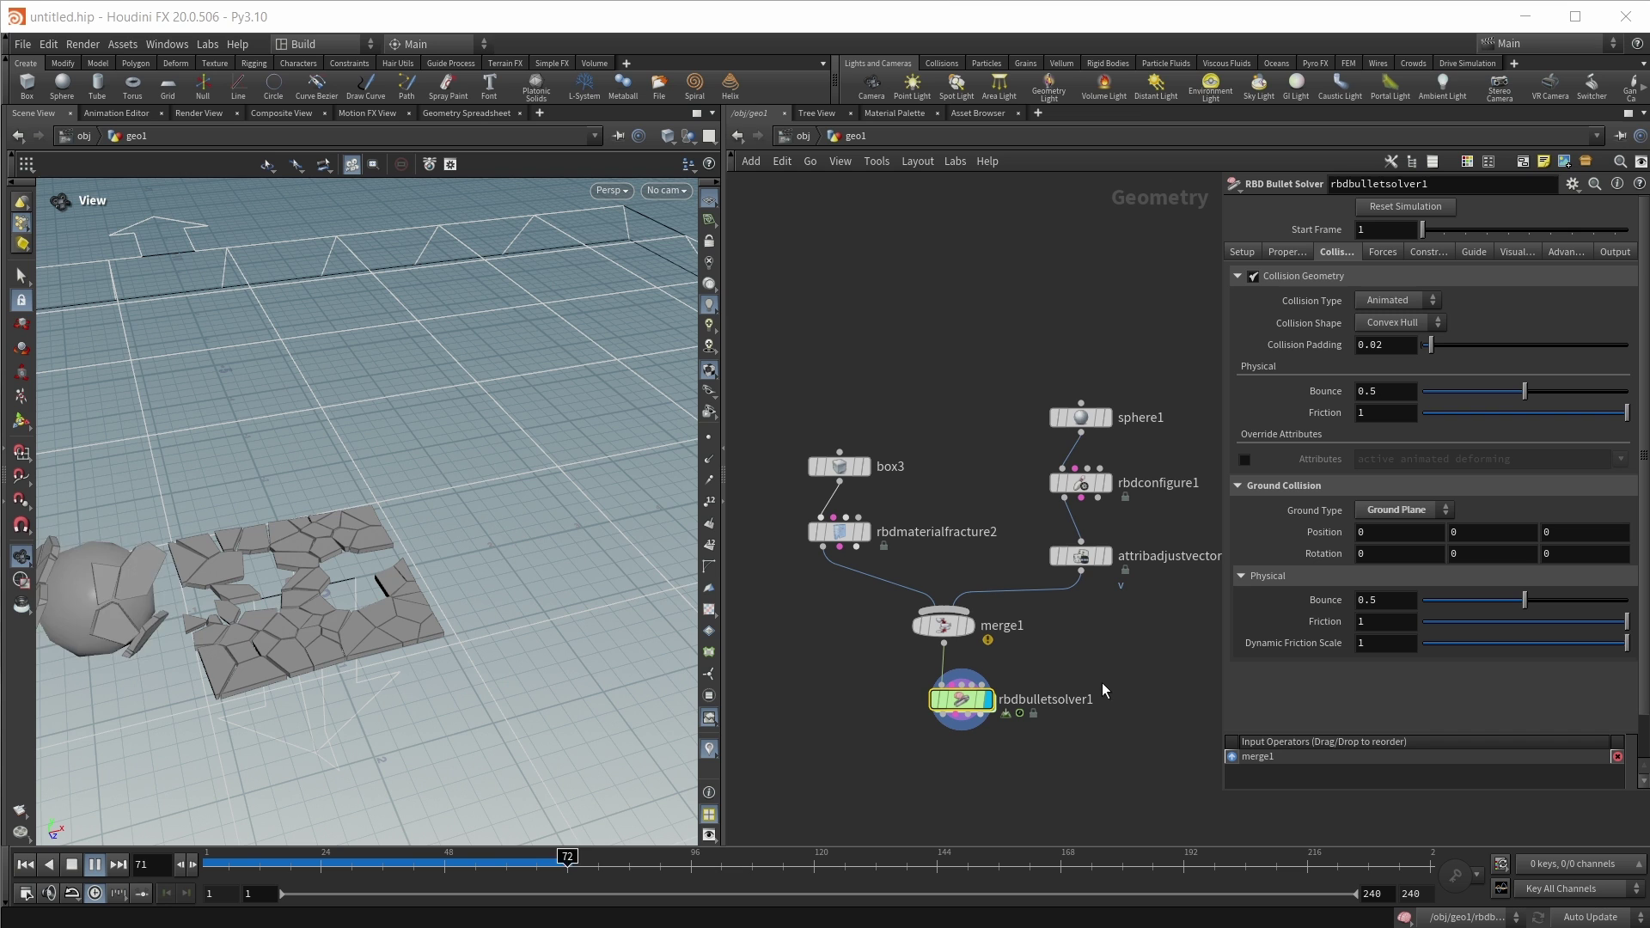
pyautogui.press('Up')
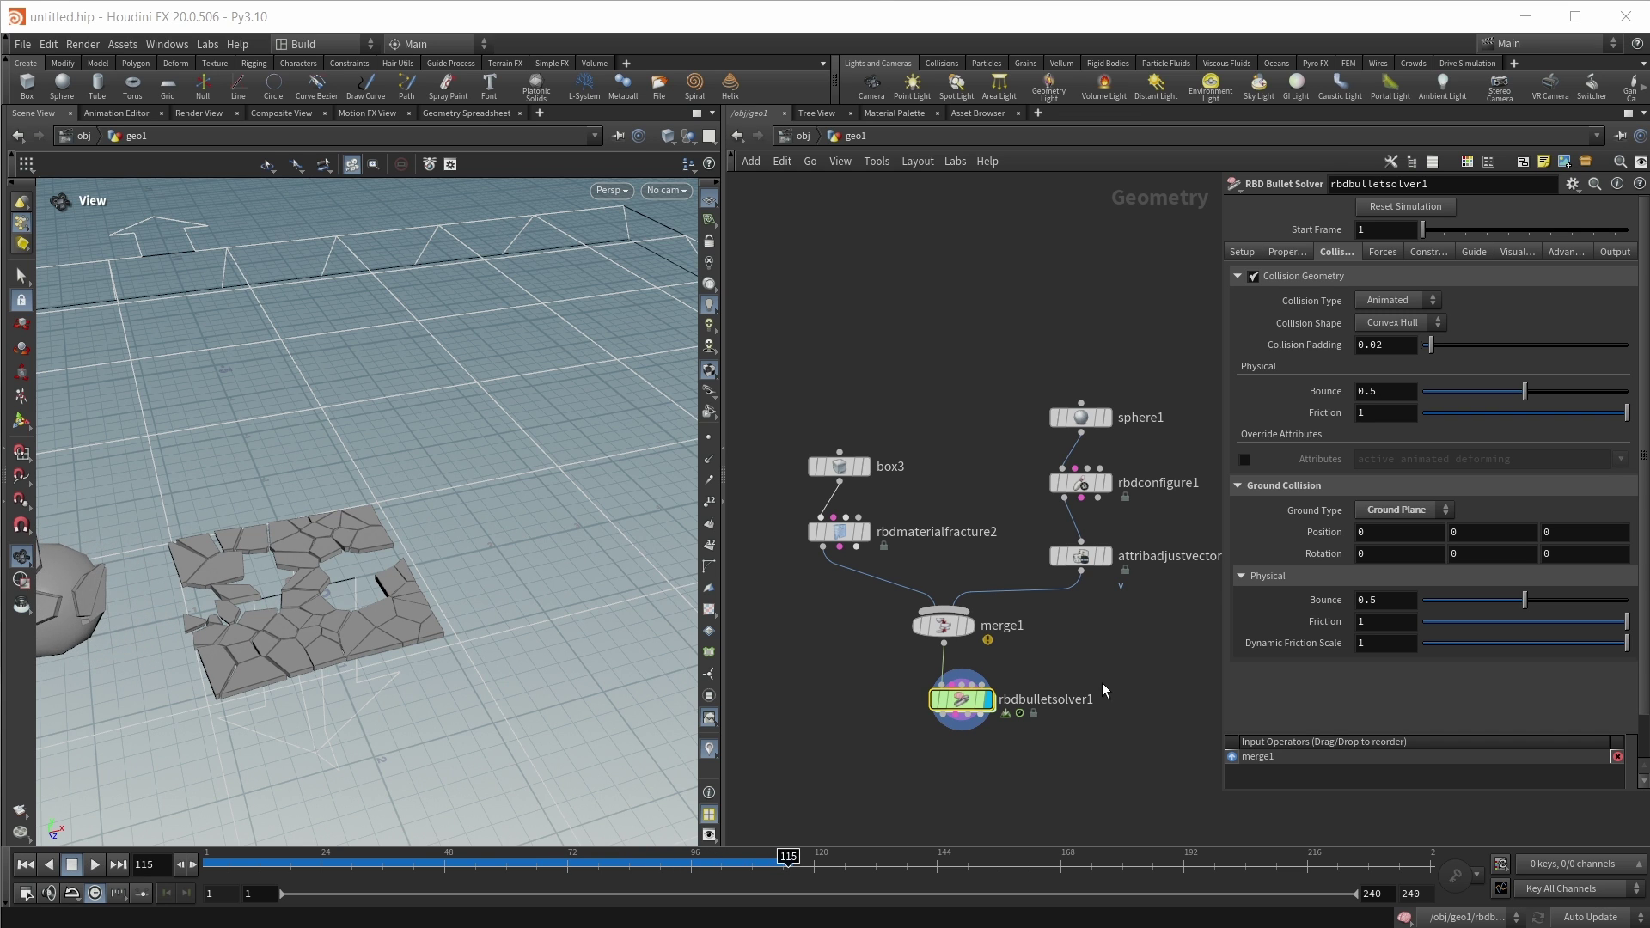
pyautogui.moveTo(244, 618); pyautogui.dragTo(425, 618, button='middle')
pyautogui.moveTo(425, 617); pyautogui.dragTo(274, 622)
pyautogui.moveTo(801, 526)
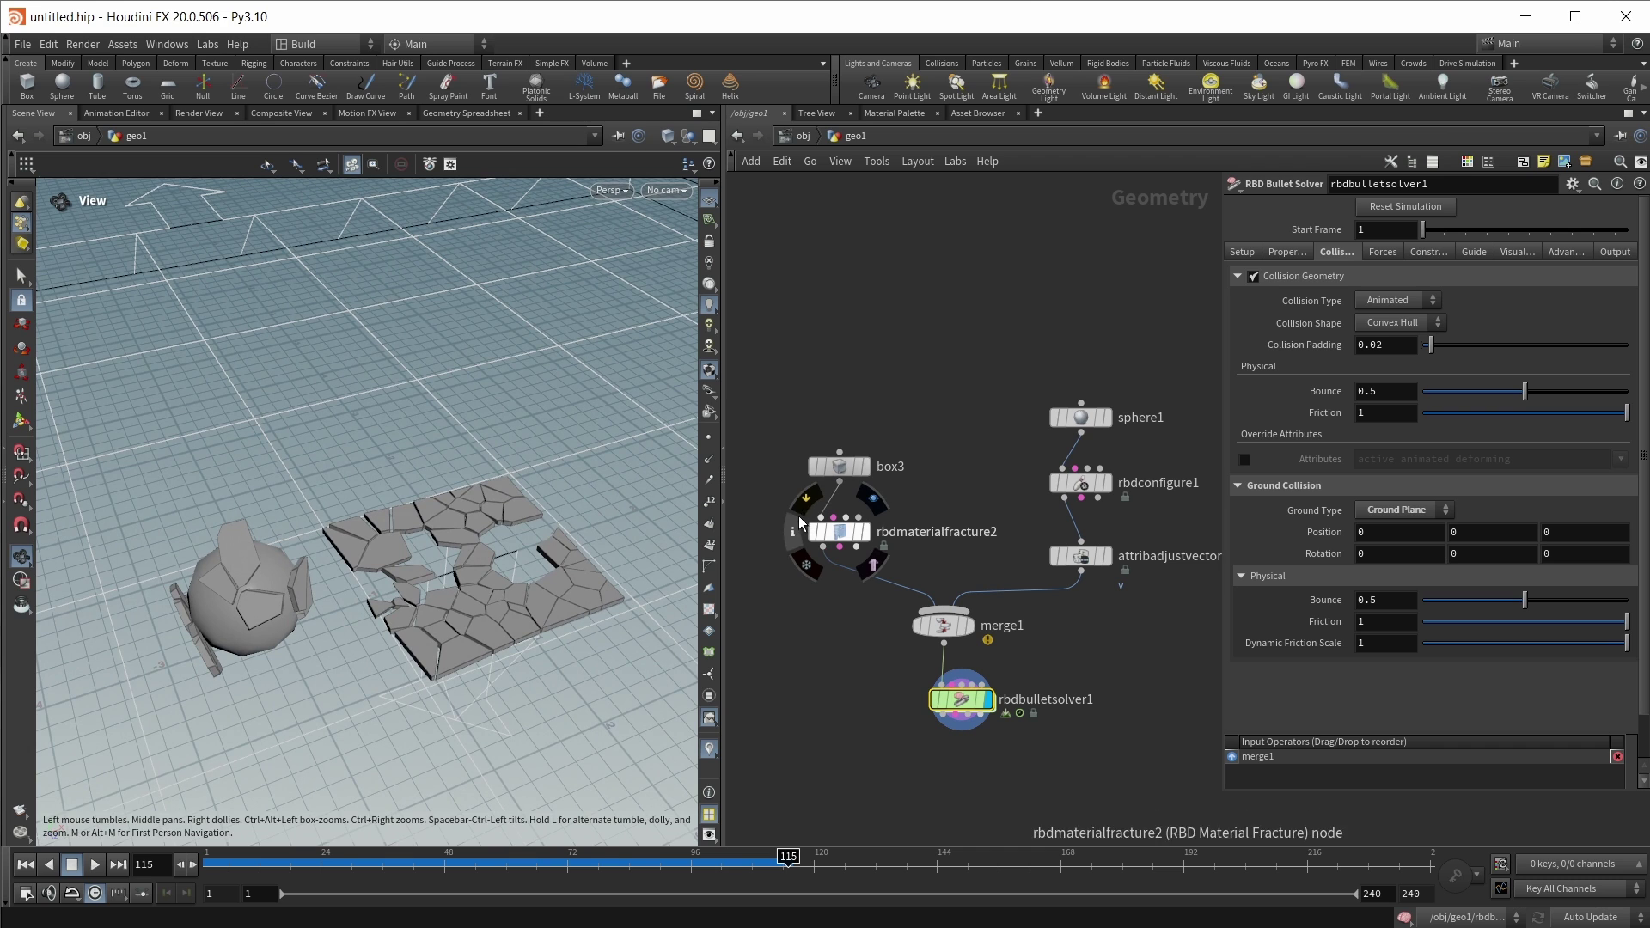
pyautogui.click(825, 529)
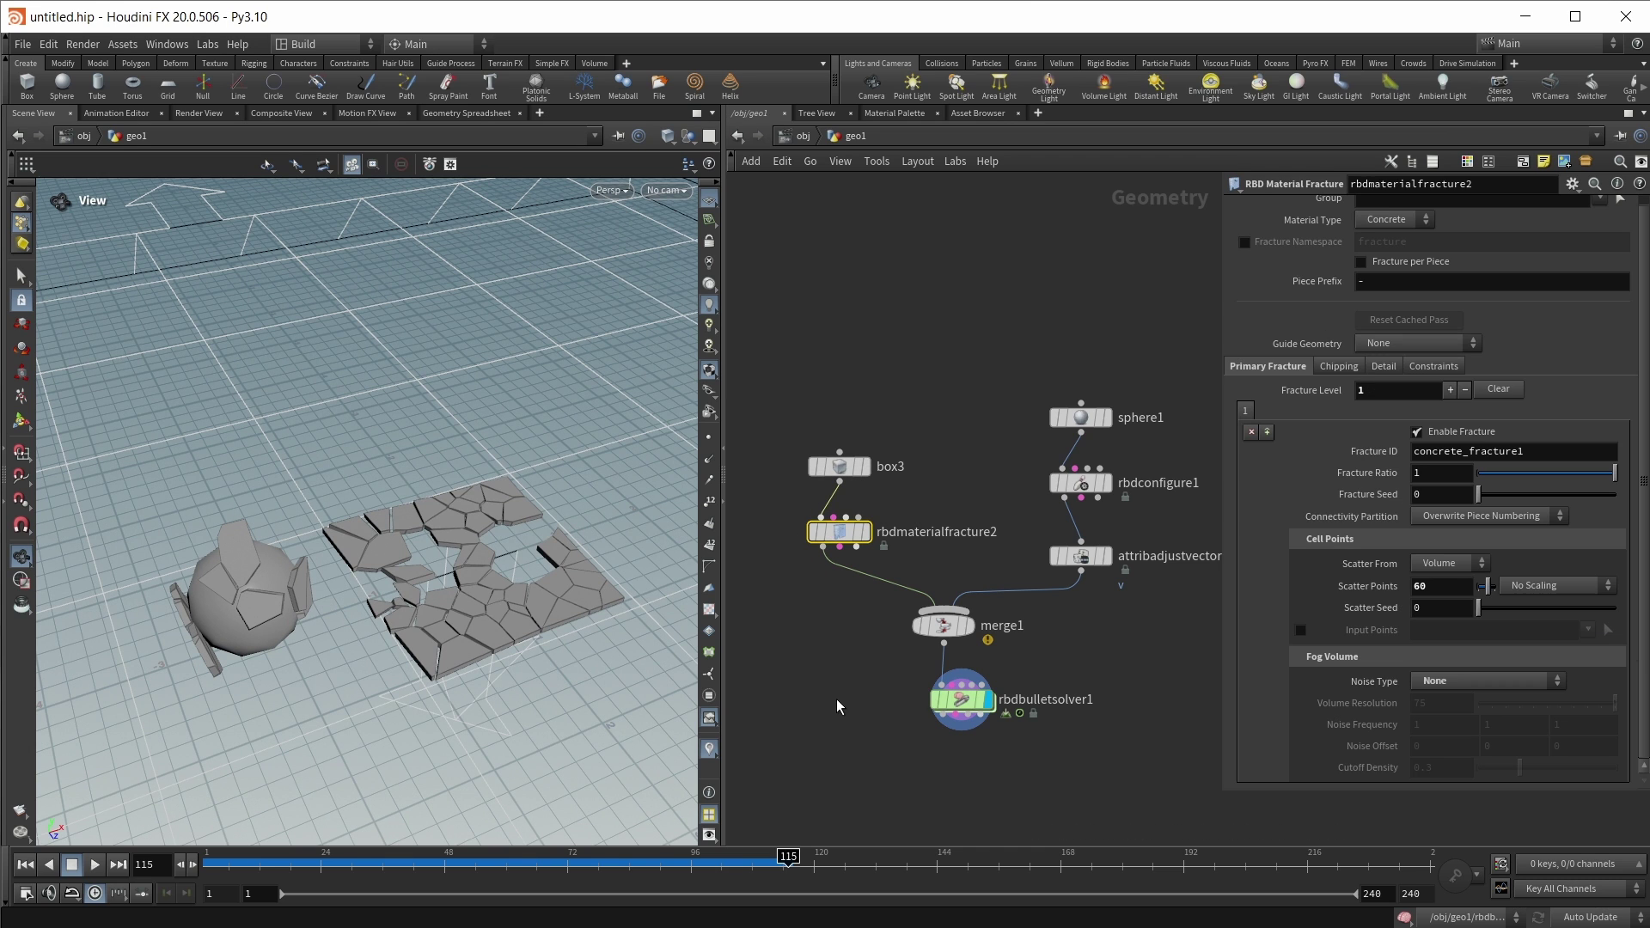